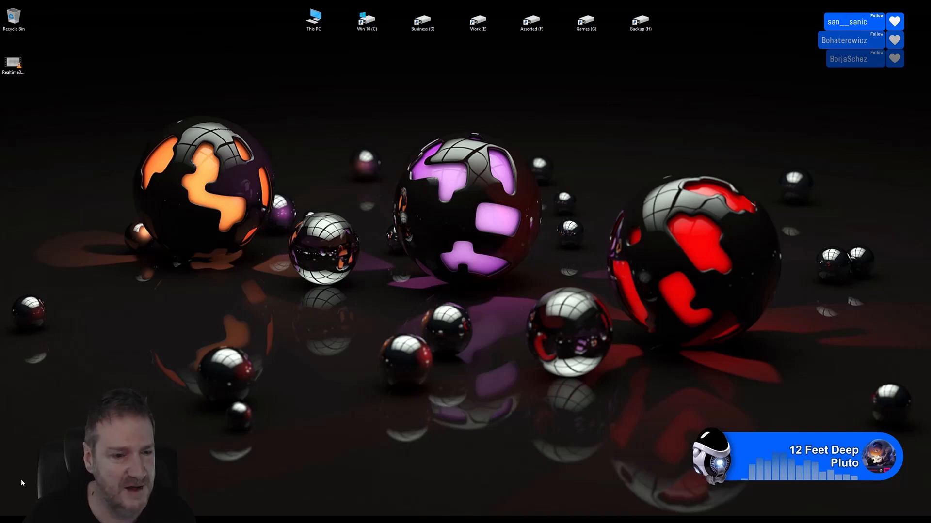
Launch the Epic Launcher
{"action": "key", "text": "super"}
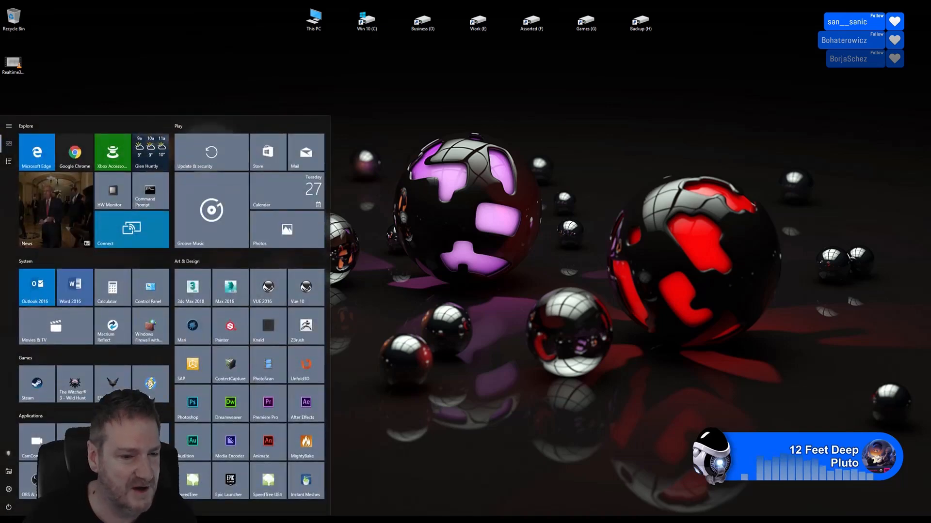
{"action": "left_click", "coordinate": [219, 475]}
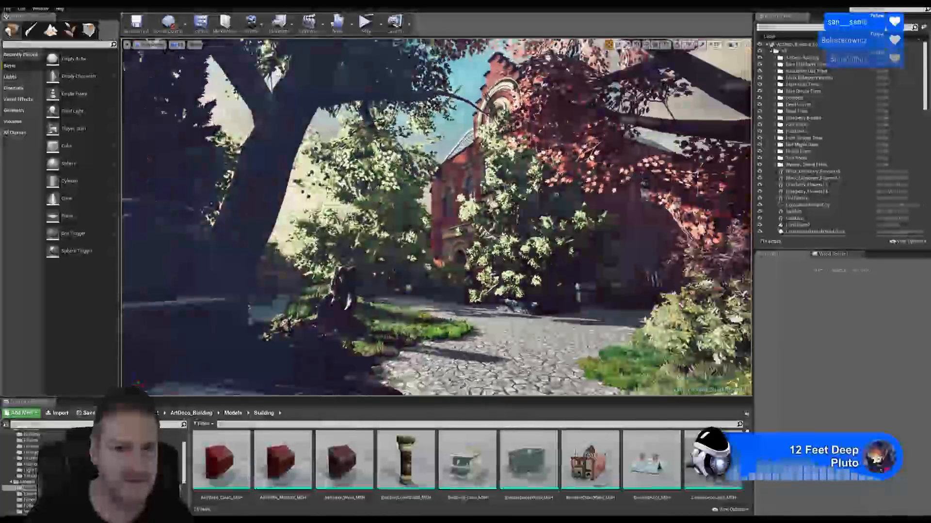
Turn the level view from the tree-lined path toward the large stone urn and show the viewport in immersive mode
{"action": "right_click_drag", "start_coordinate": [490, 219], "coordinate": [352, 232]}
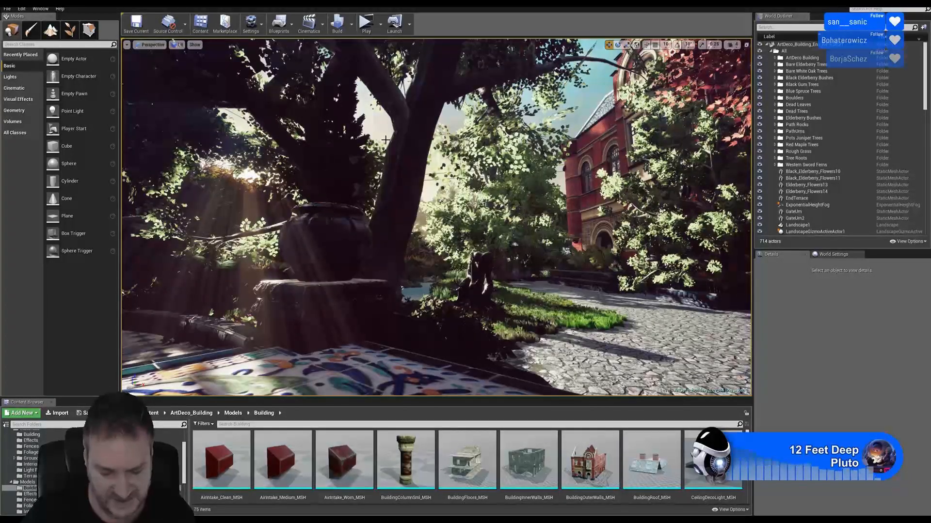
{"action": "key", "text": "F11"}
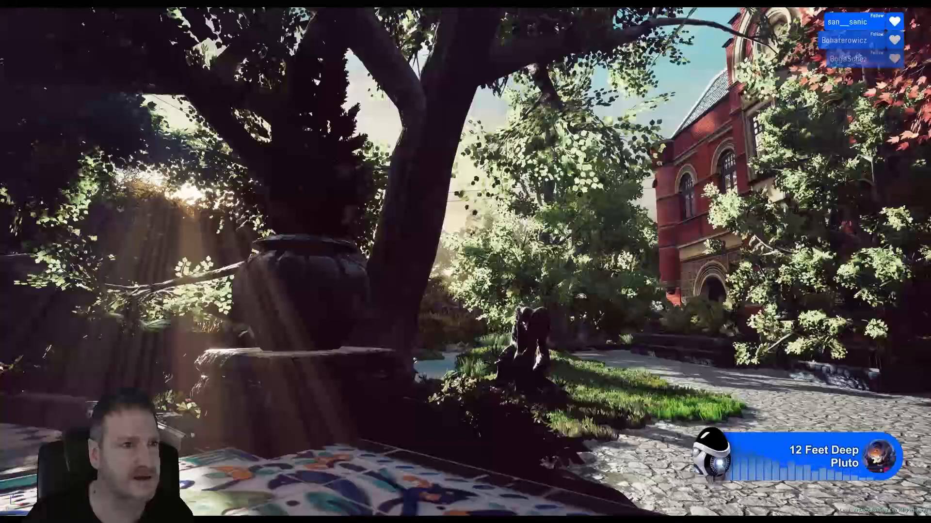
Jump to viewport bookmark 0 and look around the meadow beside the red brick building
{"action": "left_click", "coordinate": [8, 13]}
{"action": "mouse_move", "coordinate": [44, 107]}
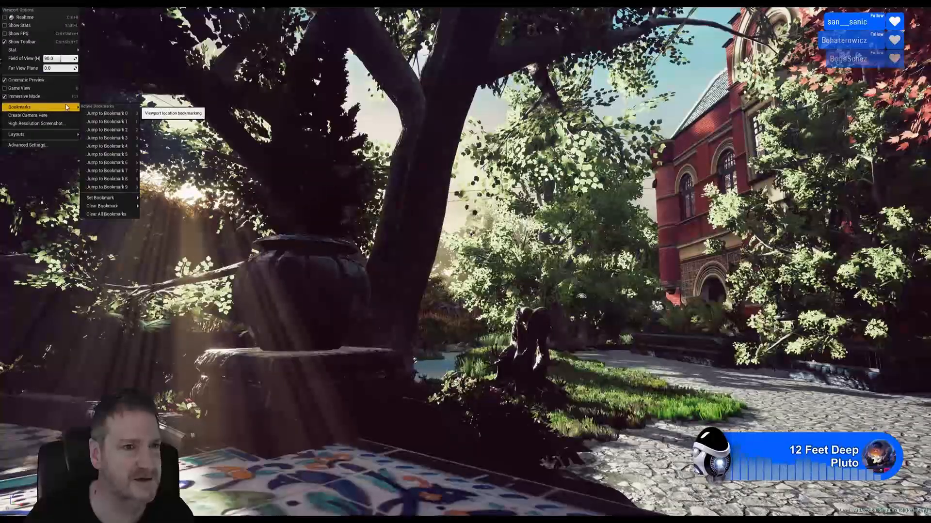
{"action": "left_click", "coordinate": [119, 114]}
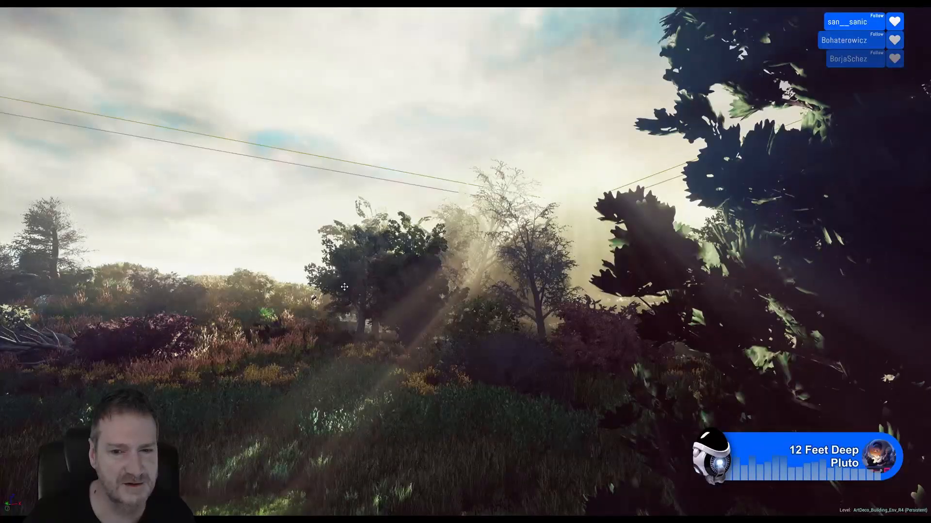
{"action": "right_click_drag", "start_coordinate": [465, 262], "coordinate": [347, 289]}
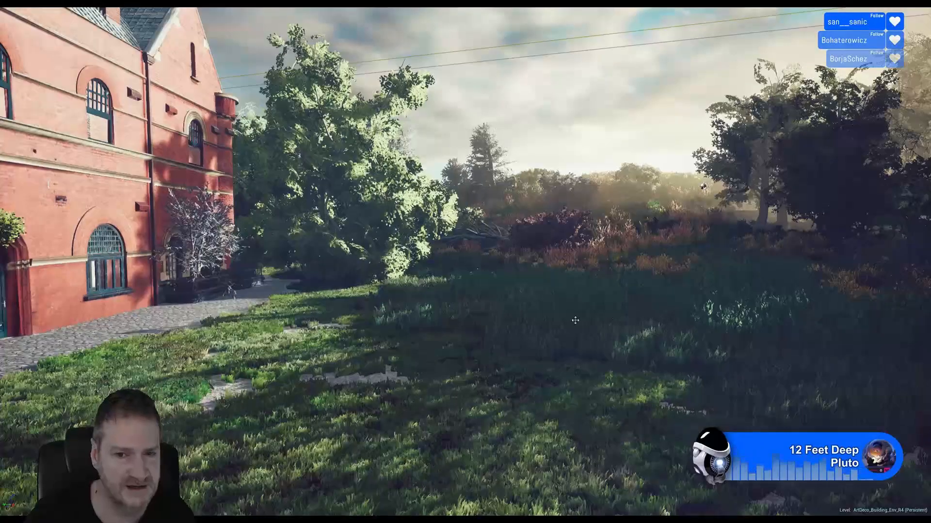
{"action": "right_click_drag", "start_coordinate": [547, 296], "coordinate": [601, 301]}
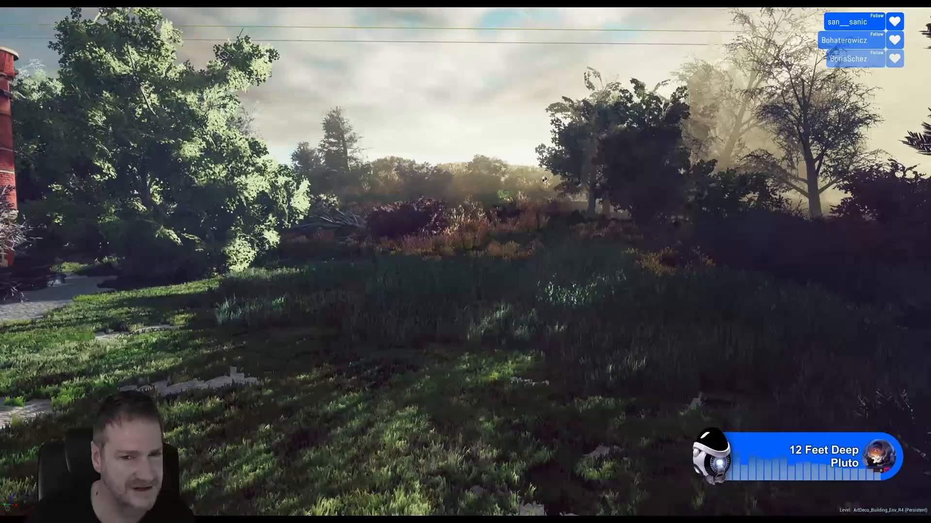
{"action": "right_click_drag", "start_coordinate": [318, 279], "coordinate": [347, 273]}
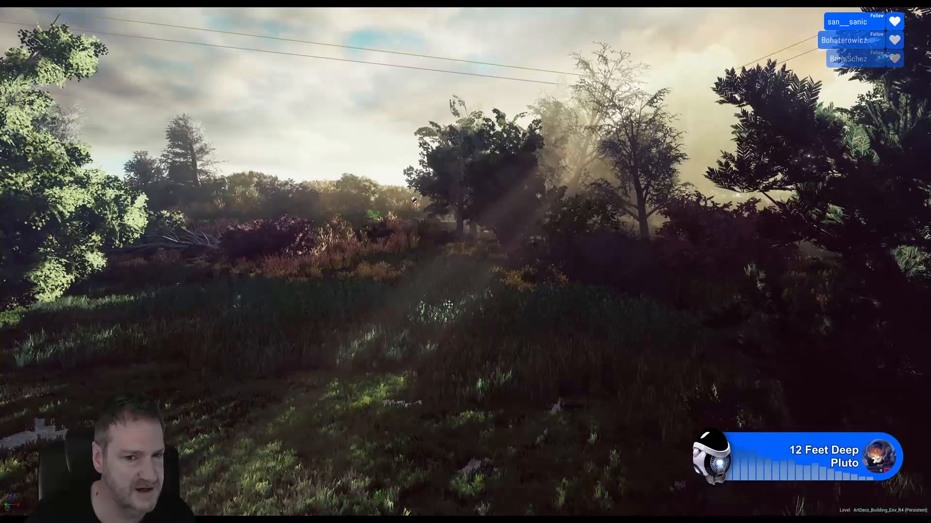
{"action": "right_click_drag", "start_coordinate": [449, 304], "coordinate": [368, 306]}
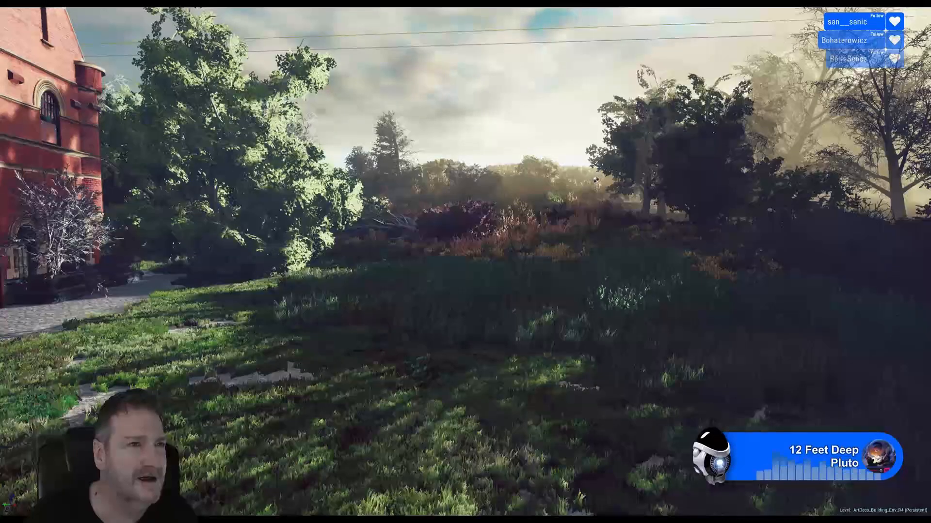
Jump to viewport bookmark 3 and examine the iron entrance gate and the trees around it
{"action": "left_click", "coordinate": [6, 4]}
{"action": "mouse_move", "coordinate": [59, 106]}
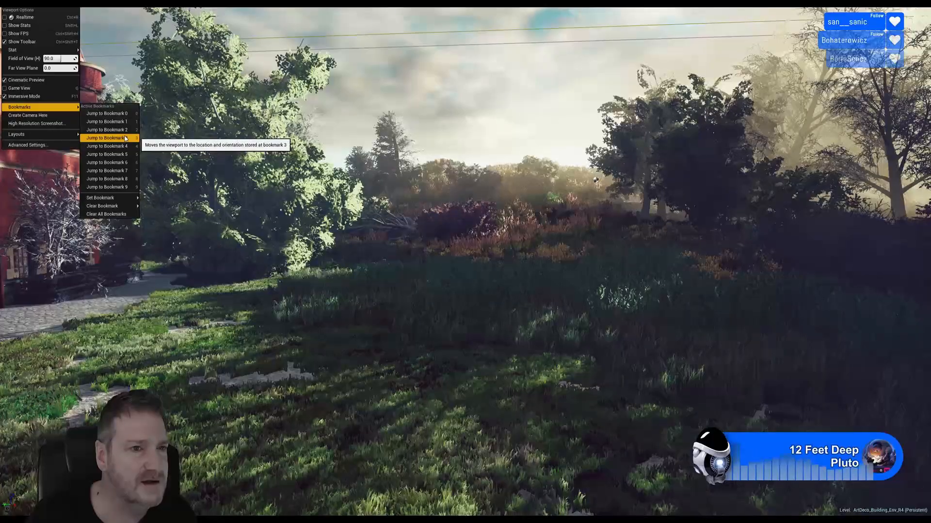
{"action": "left_click", "coordinate": [107, 138]}
{"action": "right_click_drag", "start_coordinate": [184, 149], "coordinate": [73, 222]}
{"action": "key", "text": "e"}
{"action": "right_click_drag", "start_coordinate": [312, 193], "coordinate": [395, 193]}
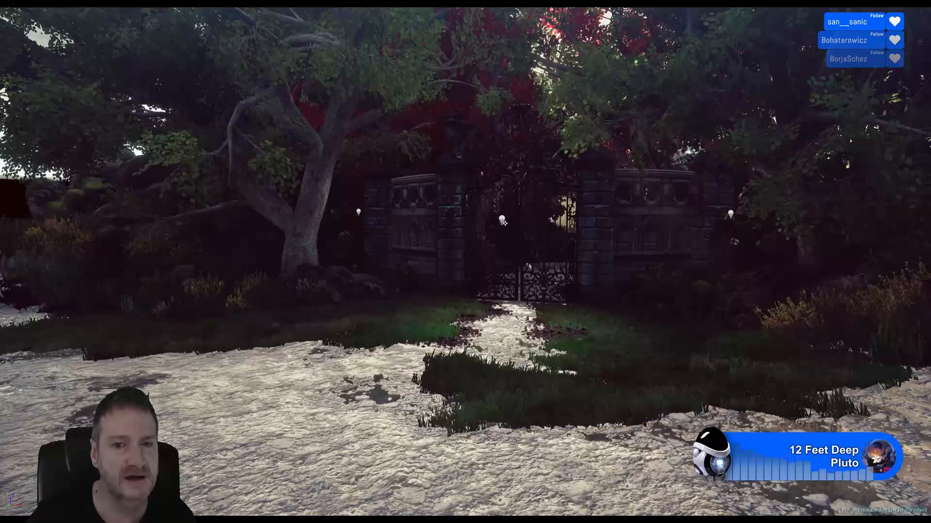
{"action": "right_click_drag", "start_coordinate": [465, 262], "coordinate": [536, 243]}
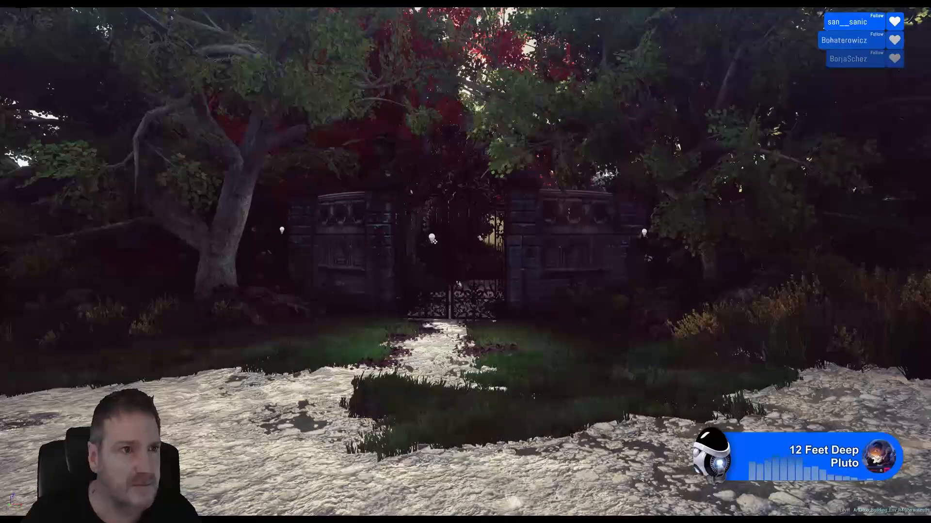
Jump to viewport bookmark 5, back the camera away from the spot, and leave immersive mode
{"action": "left_click", "coordinate": [6, 8]}
{"action": "mouse_move", "coordinate": [58, 107]}
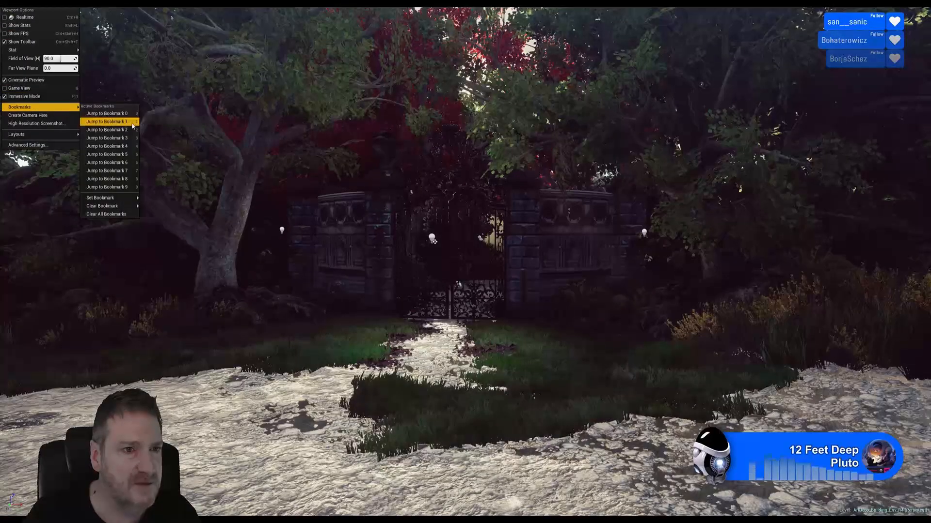
{"action": "left_click", "coordinate": [124, 154]}
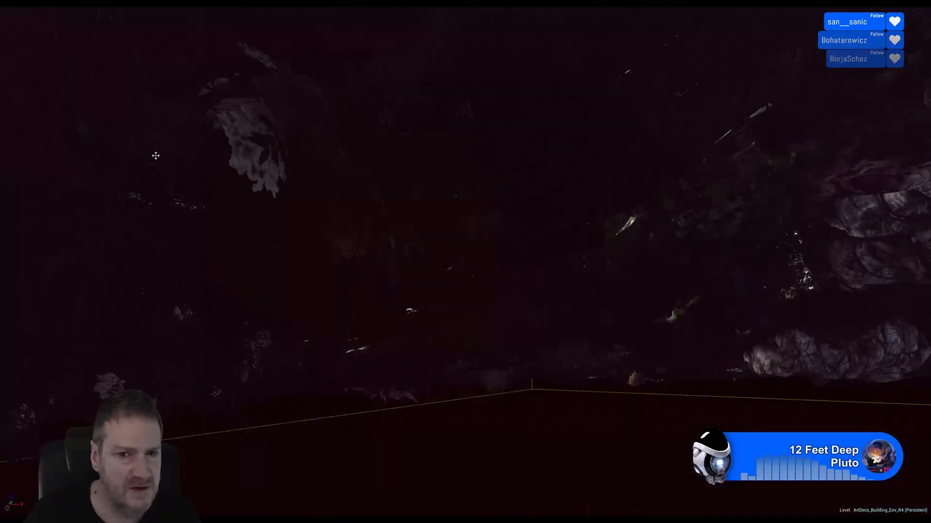
{"action": "key", "text": "s"}
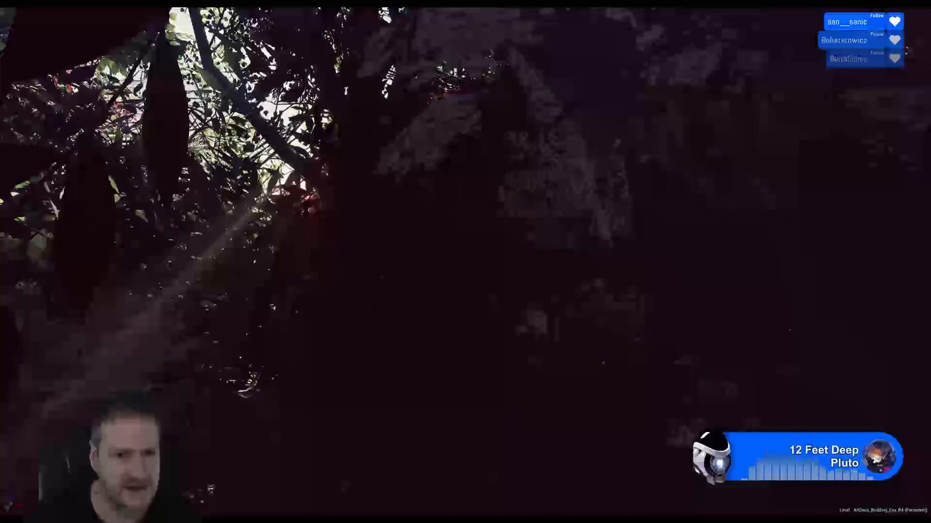
{"action": "key", "text": "F11"}
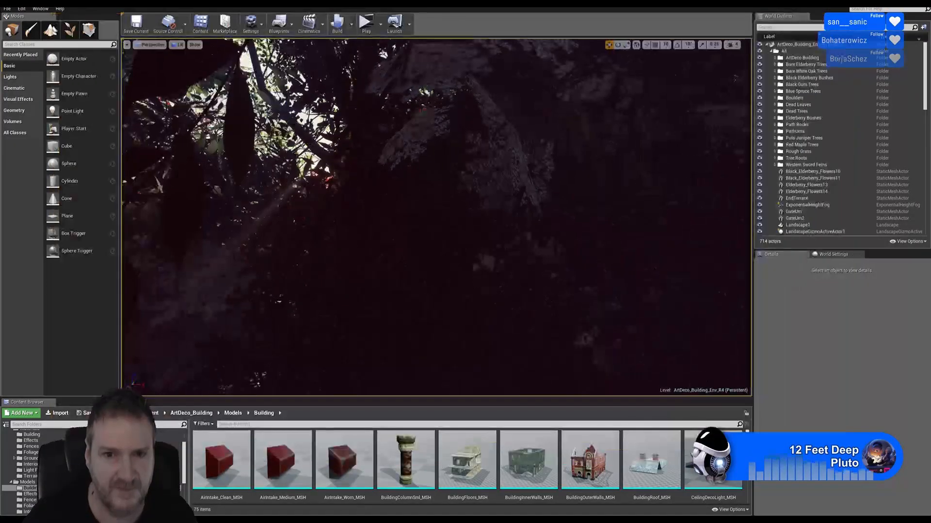
Fly through the trees and foliage to examine the shaded stone path leading to the garden steps
{"action": "key", "text": "w"}
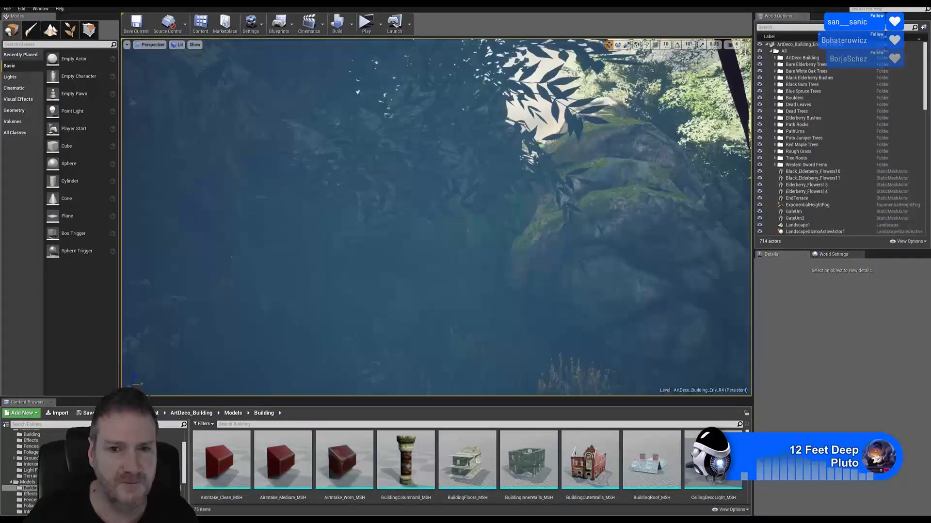
{"action": "key", "text": "w"}
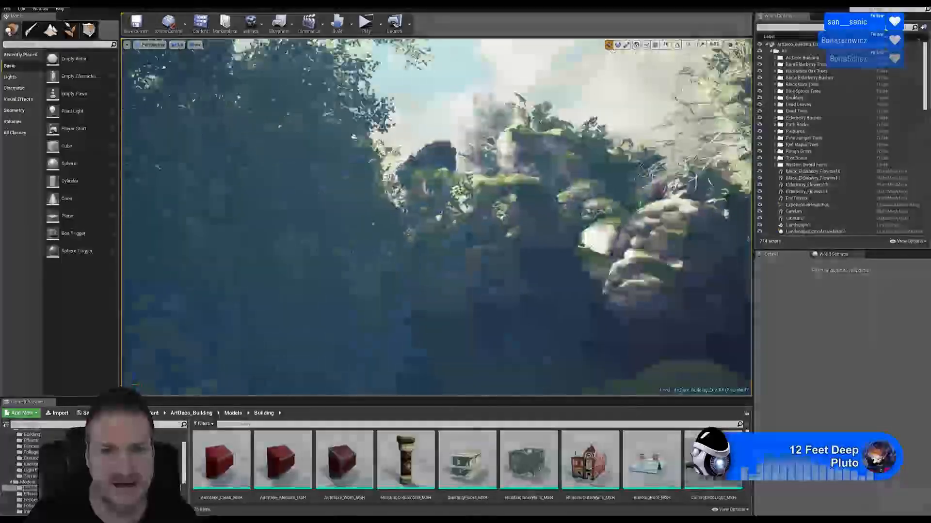
{"action": "key", "text": "w"}
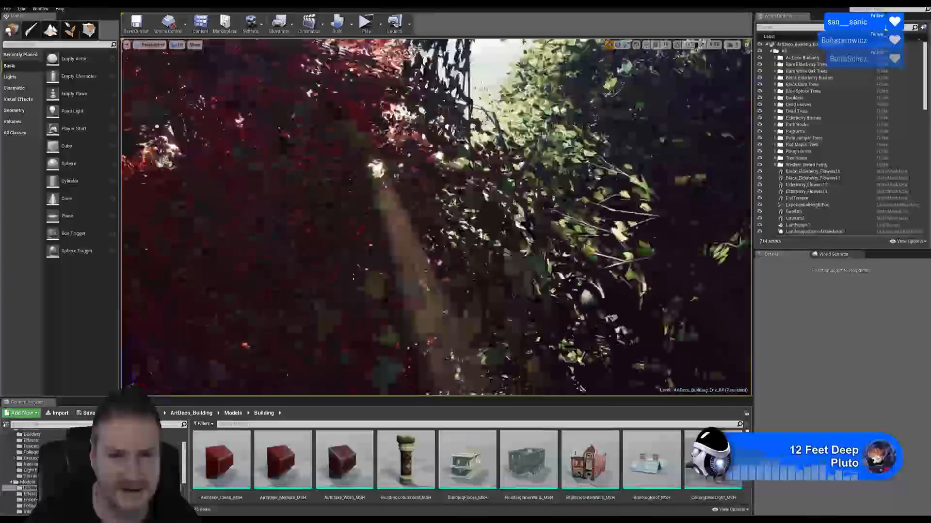
{"action": "key", "text": "w"}
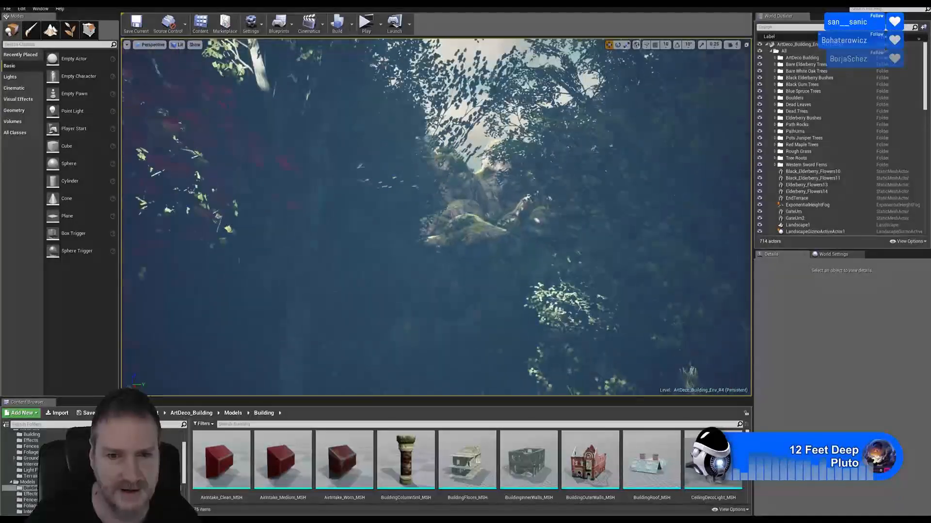
{"action": "key", "text": "w"}
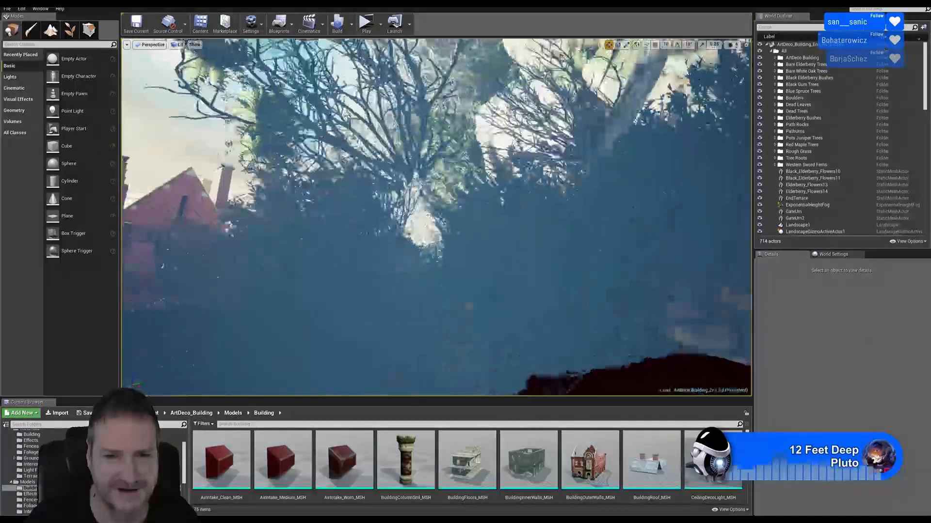
{"action": "key", "text": "w"}
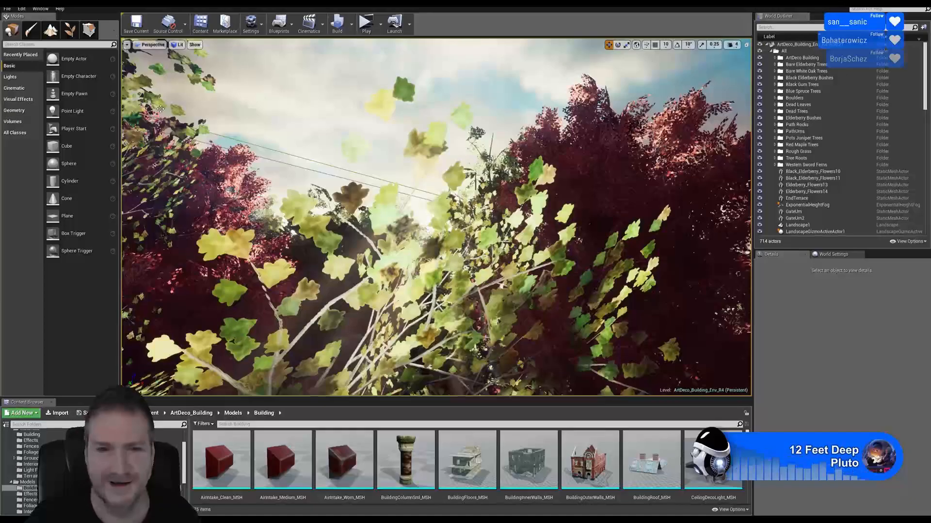
{"action": "key", "text": "w"}
{"action": "key", "text": "w"}
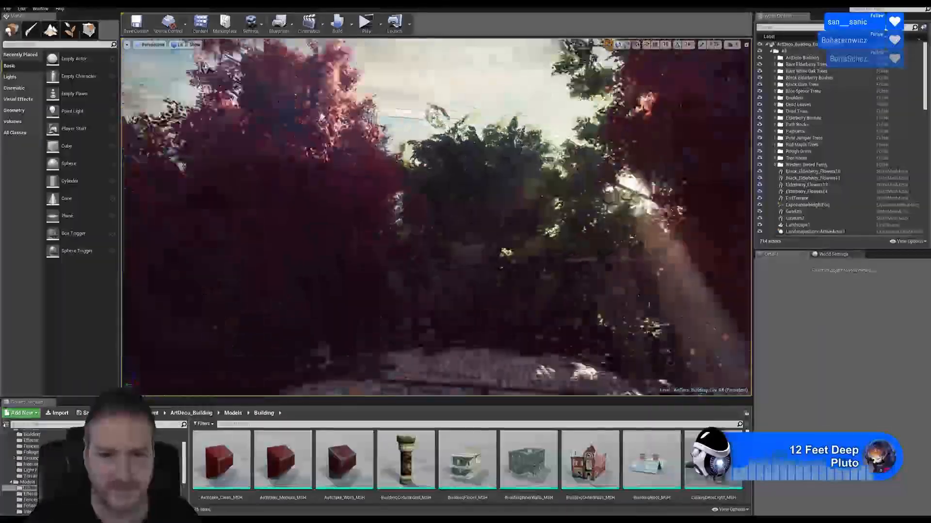
{"action": "key", "text": "w"}
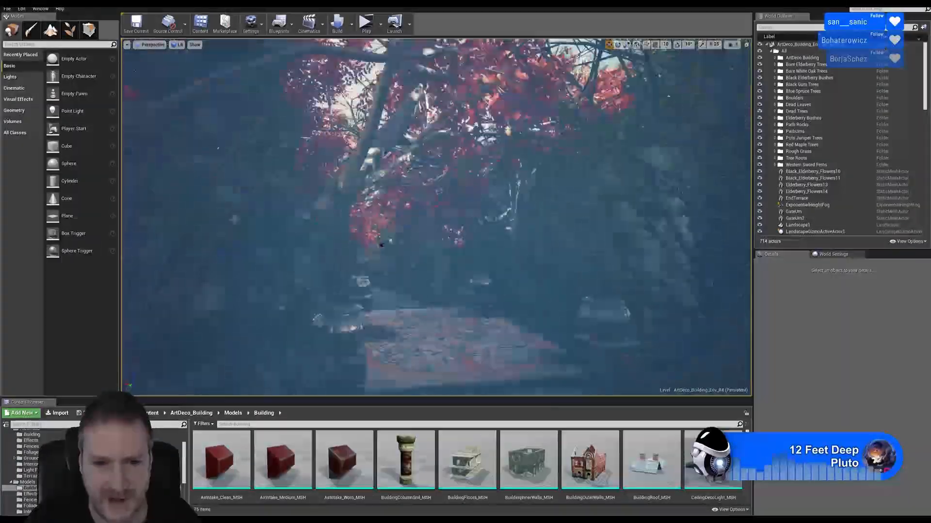
{"action": "key", "text": "s"}
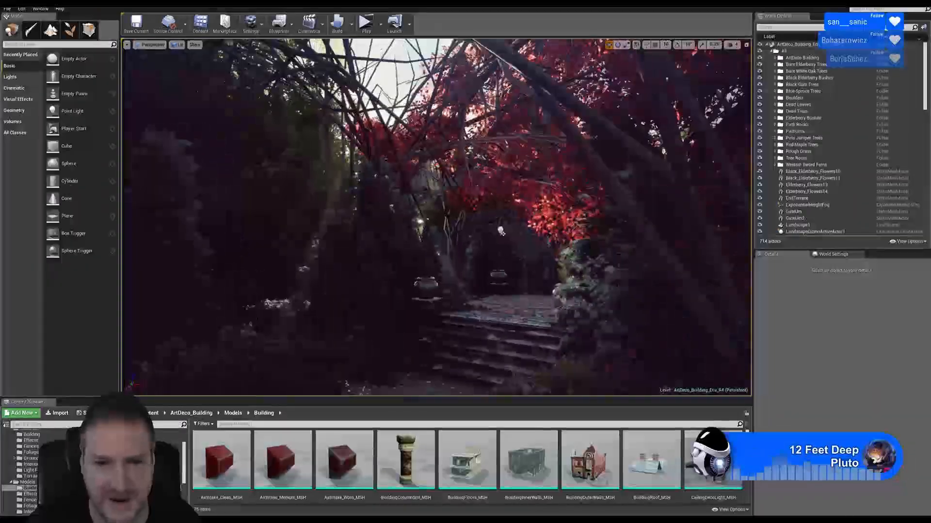
{"action": "key", "text": "s"}
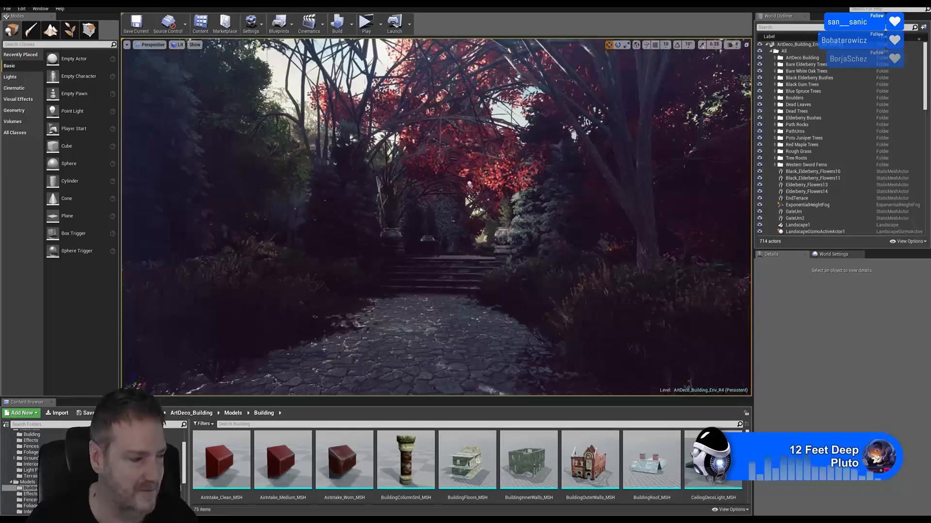
Move past the garden steps and tiled terrace to view the cobbled courtyard beside the brick building
{"action": "key", "text": "w"}
{"action": "key", "text": "s"}
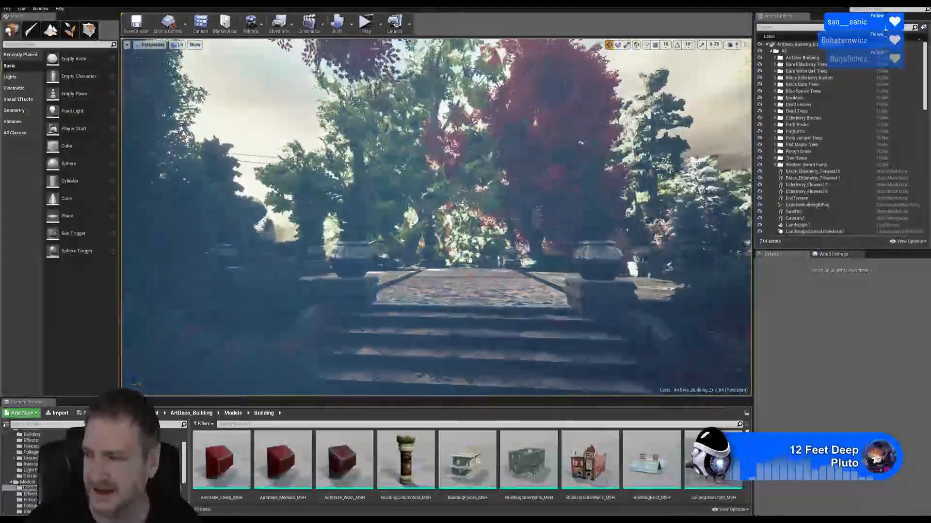
{"action": "right_click_drag", "start_coordinate": [465, 355], "coordinate": [458, 354]}
{"action": "key", "text": "w"}
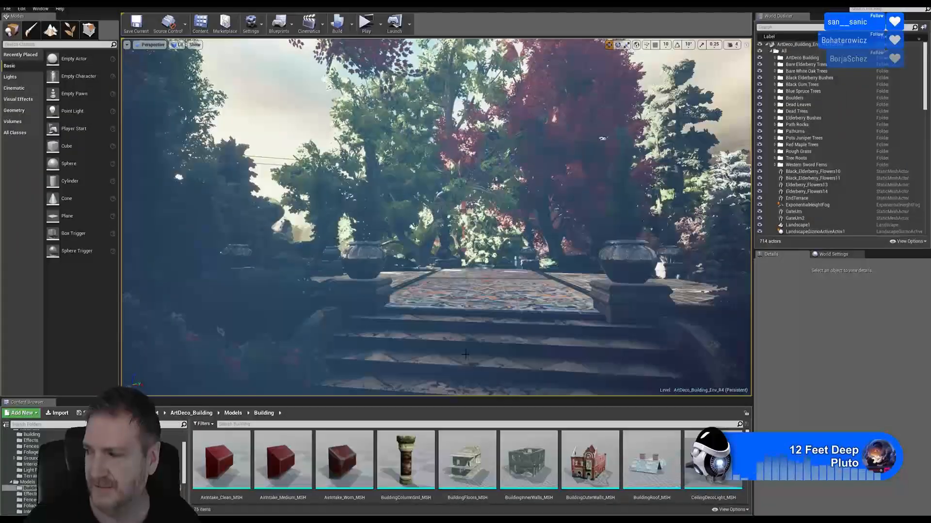
{"action": "key", "text": "w"}
{"action": "right_click_drag", "start_coordinate": [498, 378], "coordinate": [636, 369]}
{"action": "key", "text": "w"}
{"action": "key", "text": "w"}
{"action": "key", "text": "w"}
{"action": "right_click_drag", "start_coordinate": [436, 218], "coordinate": [388, 215]}
{"action": "right_click_drag", "start_coordinate": [493, 158], "coordinate": [523, 158]}
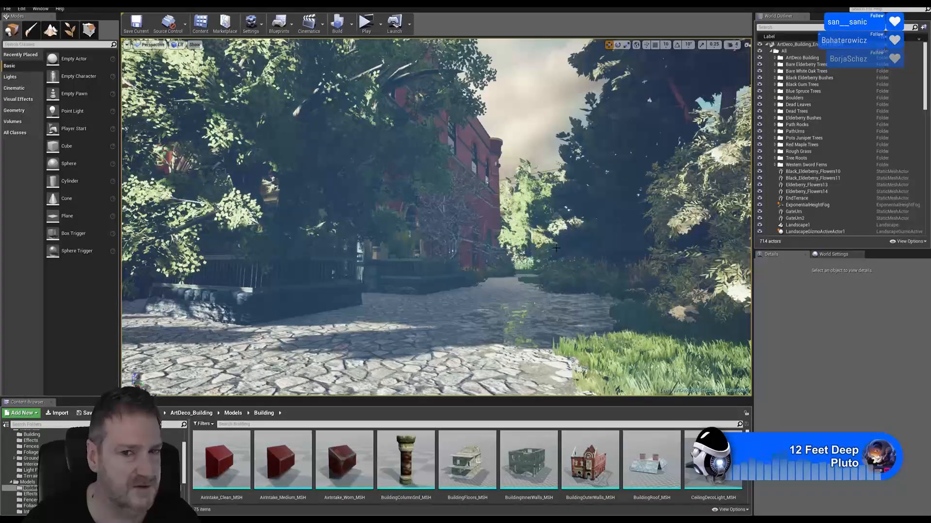
Look around the courtyard's sunlit grass and cobbled path, and examine the arched entrance facade of the red brick building
{"action": "right_click_drag", "start_coordinate": [556, 248], "coordinate": [741, 246]}
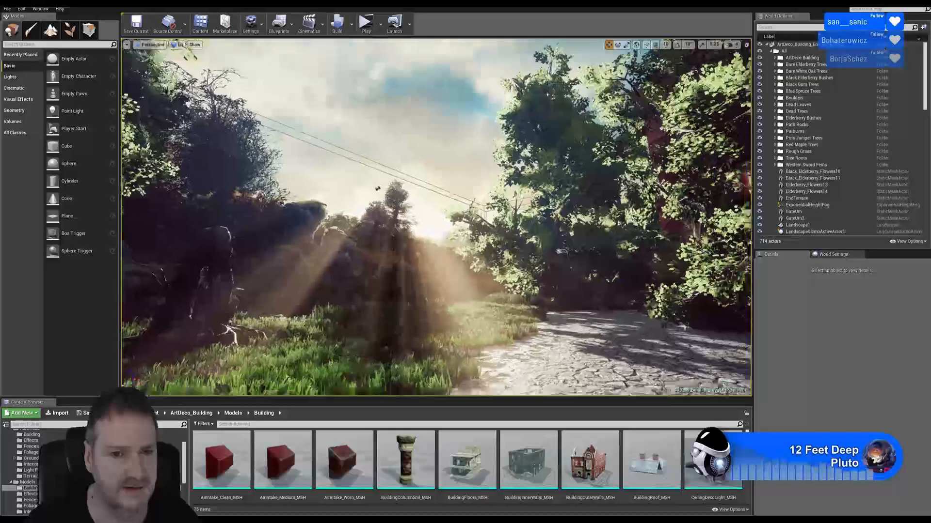
{"action": "right_click_drag", "start_coordinate": [436, 218], "coordinate": [567, 235]}
{"action": "right_click_drag", "start_coordinate": [581, 280], "coordinate": [626, 279]}
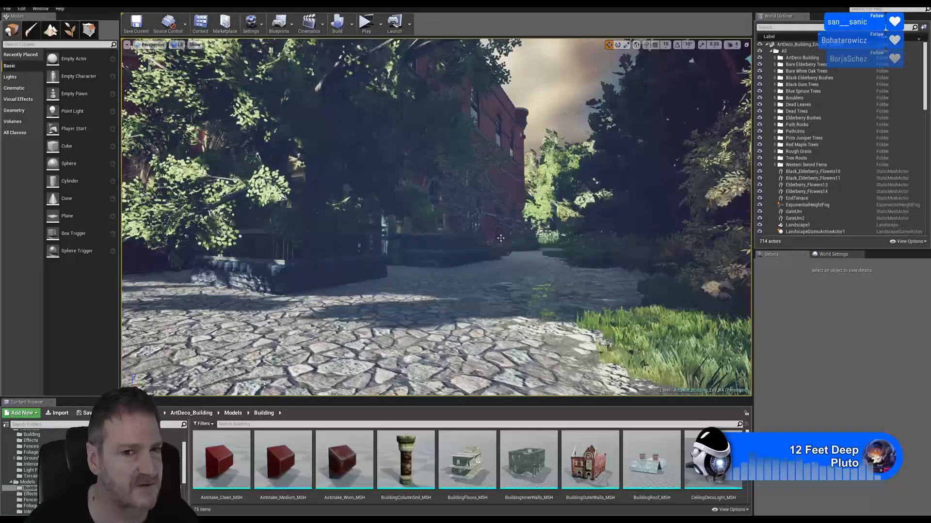
{"action": "mouse_move", "coordinate": [436, 218]}
{"action": "right_mouse_down"}
{"action": "mouse_move", "coordinate": [222, 213]}
{"action": "mouse_move", "coordinate": [489, 213]}
{"action": "mouse_move", "coordinate": [543, 180]}
{"action": "mouse_move", "coordinate": [479, 233]}
{"action": "mouse_move", "coordinate": [359, 228]}
{"action": "right_mouse_up"}
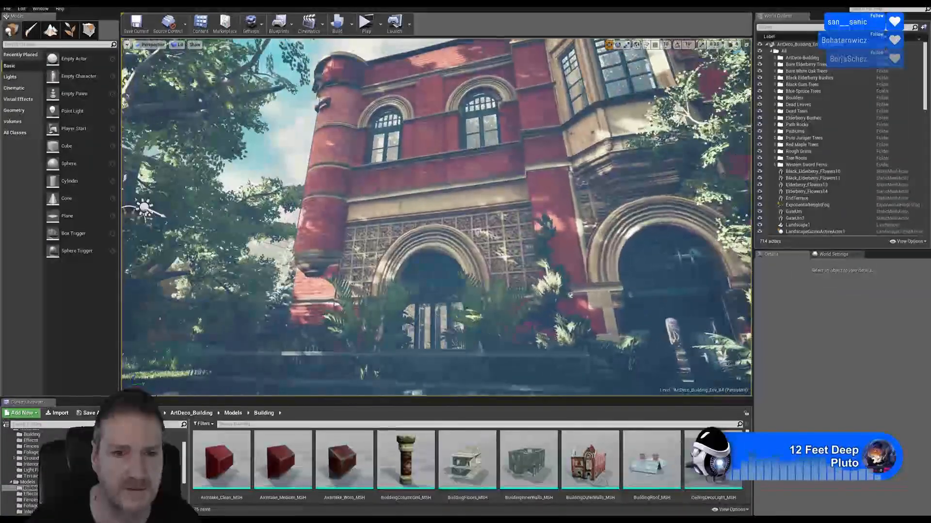
{"action": "right_click_drag", "start_coordinate": [577, 262], "coordinate": [577, 285]}
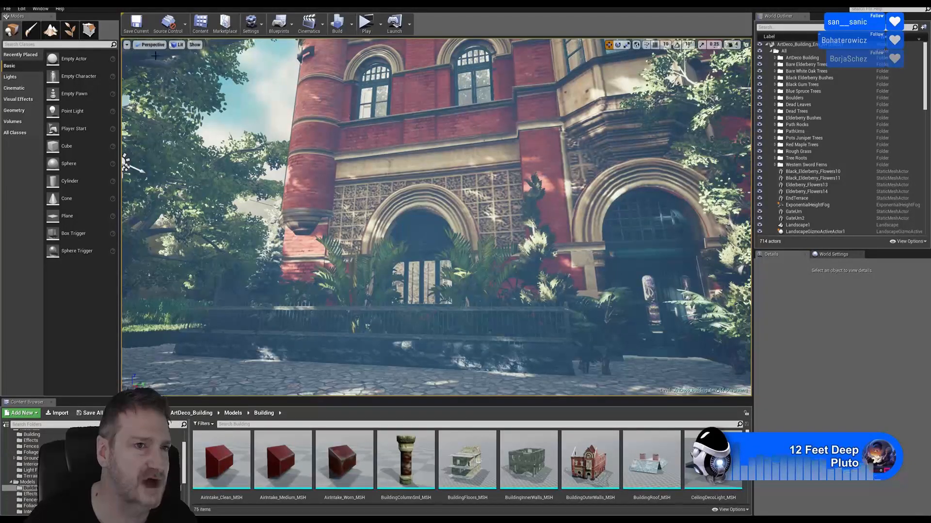
Run the level as a standalone game preview
{"action": "left_click", "coordinate": [366, 26]}
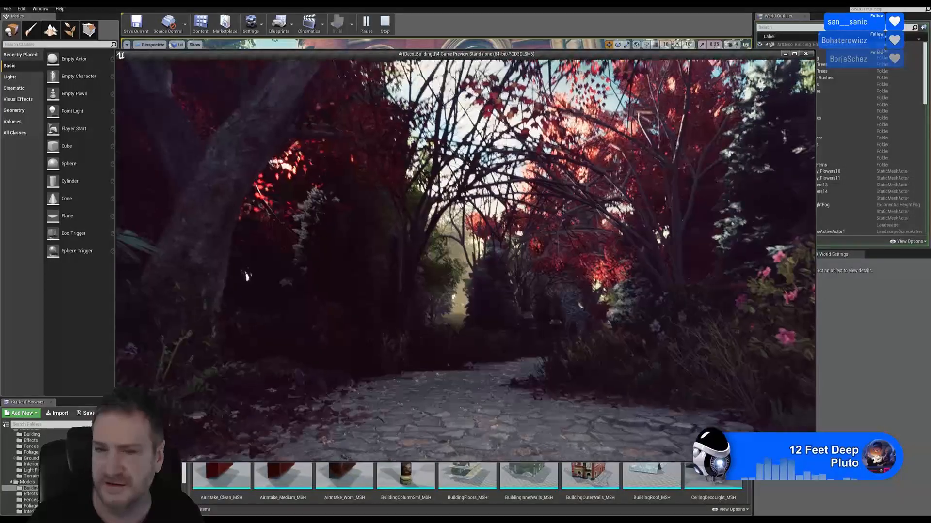
Walk the shaded stone path in the game preview, climbing the garden steps and crossing the tiled terrace
{"action": "key", "text": "w"}
{"action": "key", "text": "w"}
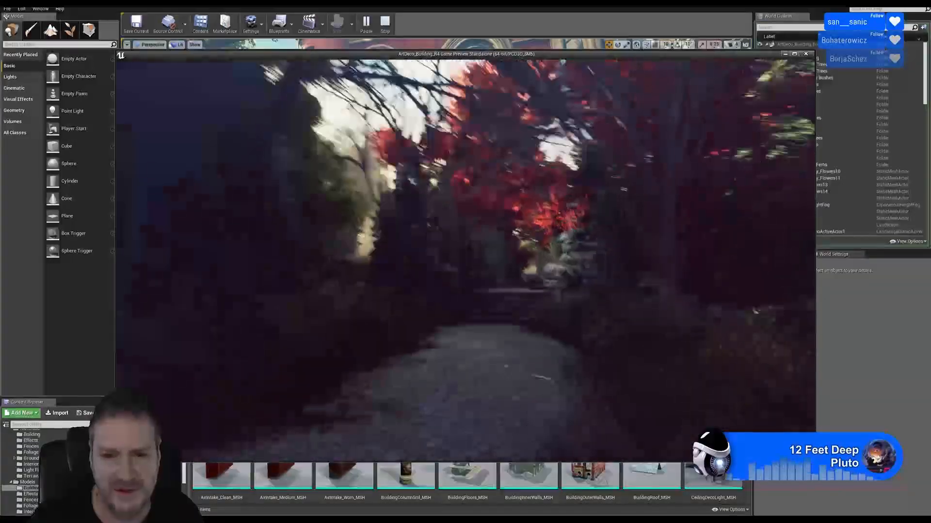
{"action": "key", "text": "w"}
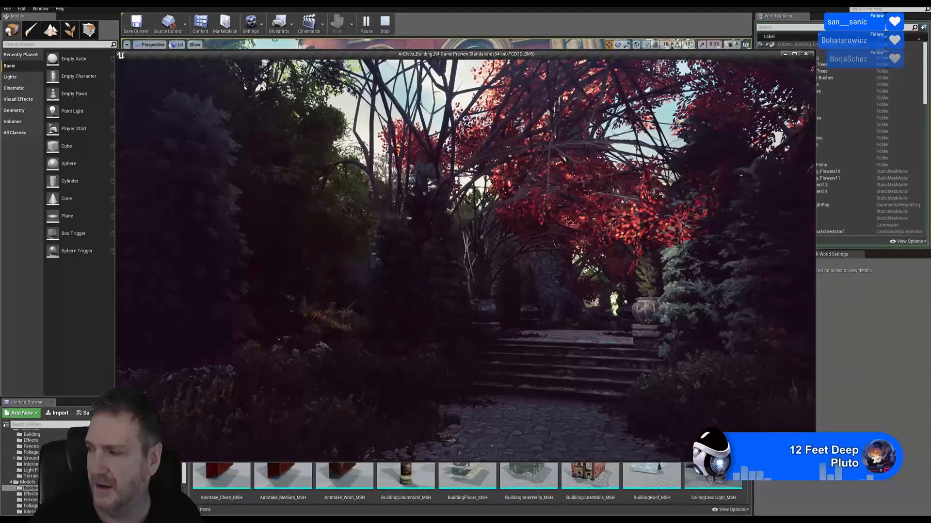
{"action": "key", "text": "w"}
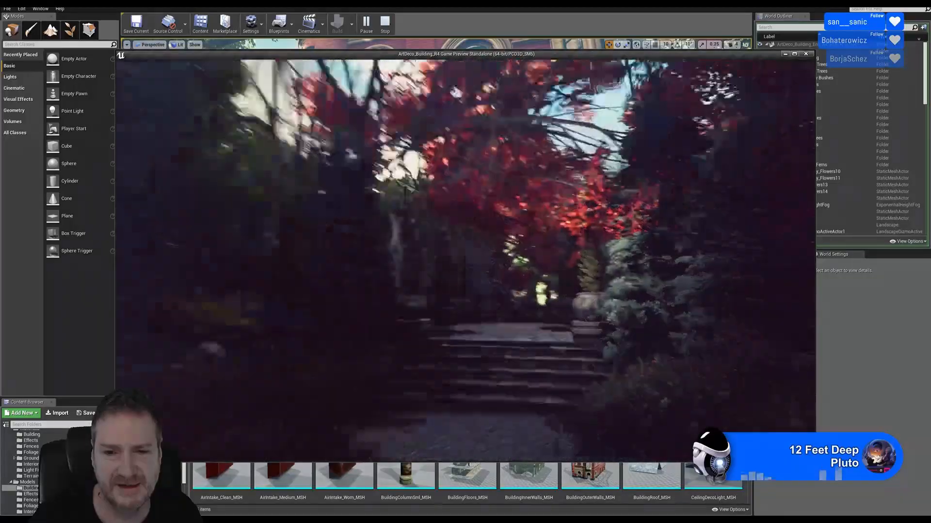
{"action": "key", "text": "w"}
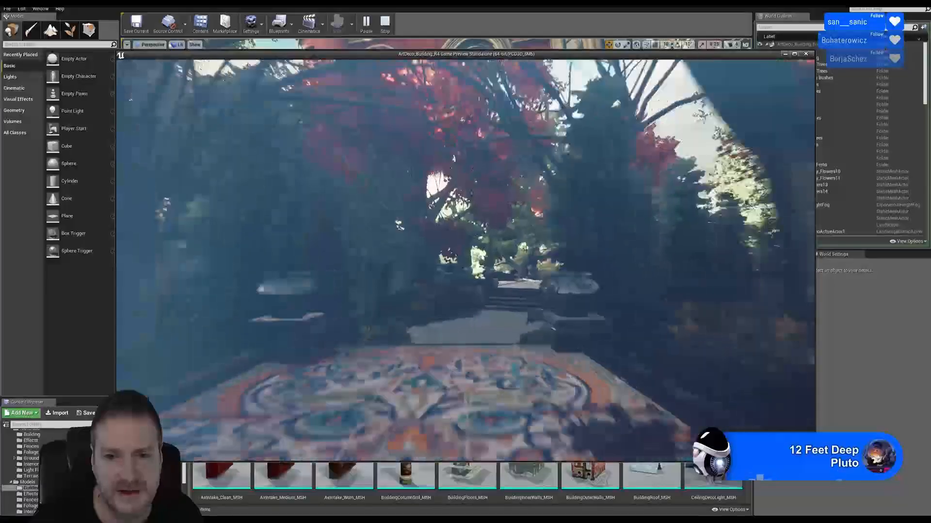
{"action": "key", "text": "w"}
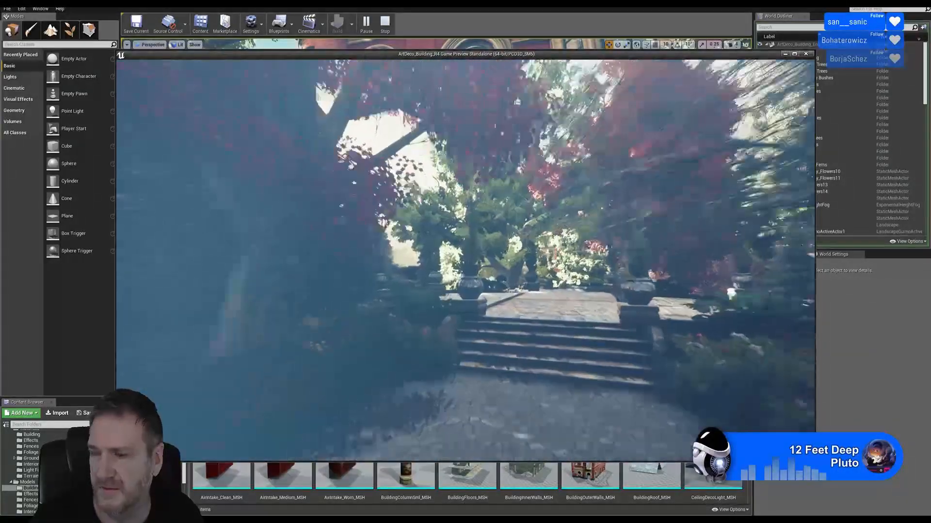
{"action": "key", "text": "w"}
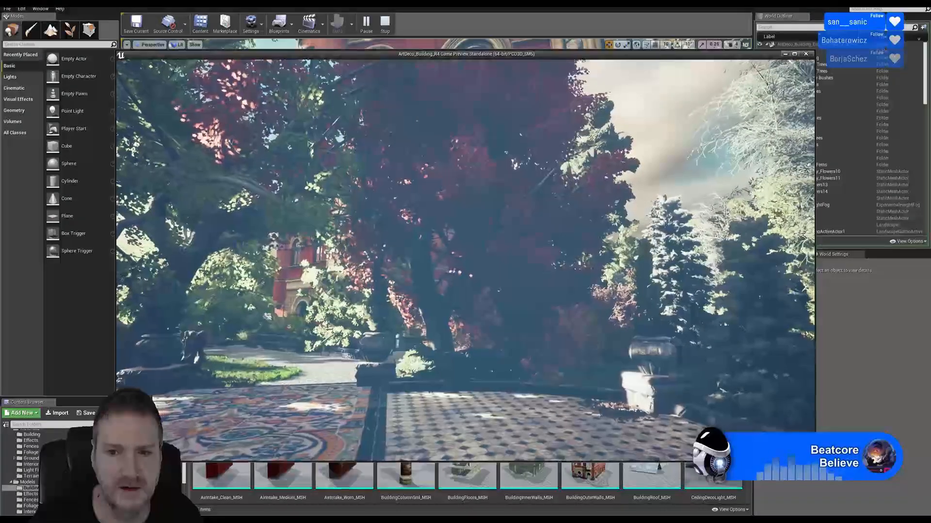
Walk from the tiled terrace into the cobbled courtyard and examine the sun rays behind the tree and the brick facade
{"action": "key", "text": "w"}
{"action": "key", "text": "w"}
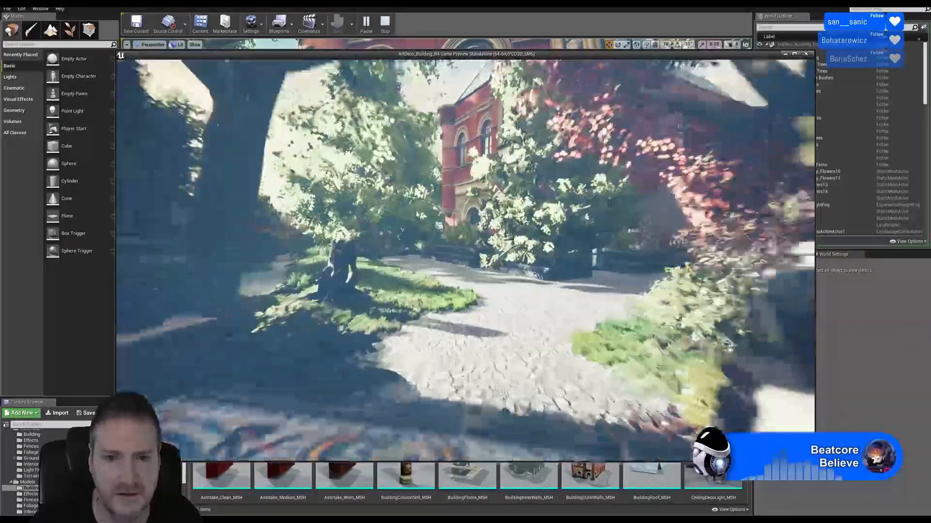
{"action": "key", "text": "w"}
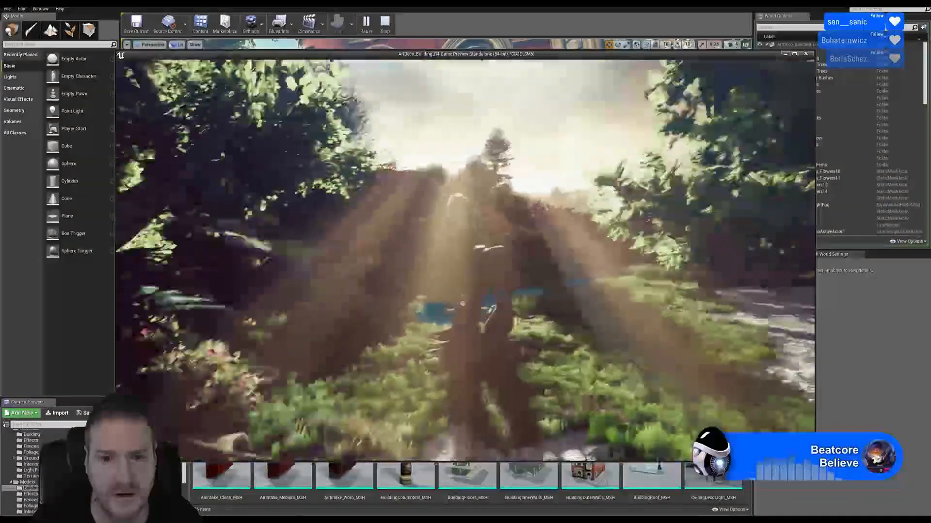
{"action": "key", "text": "w"}
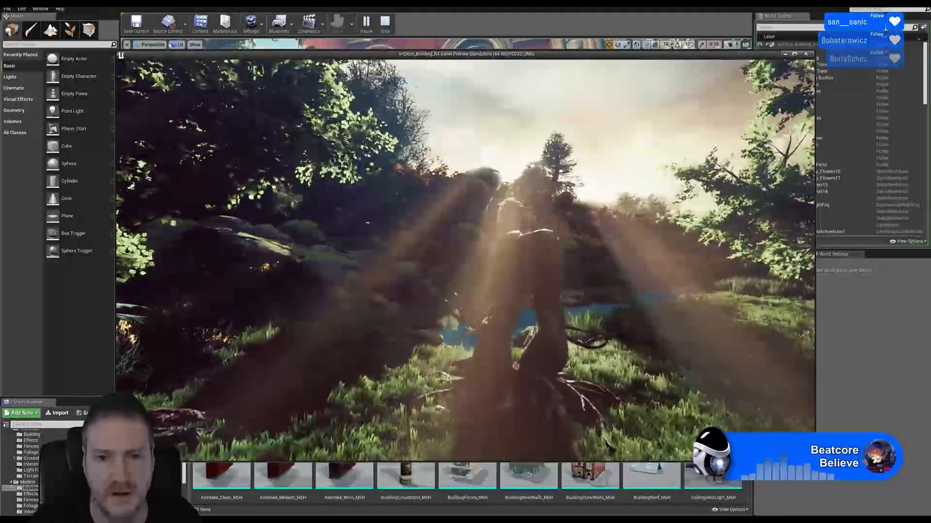
{"action": "key", "text": "w"}
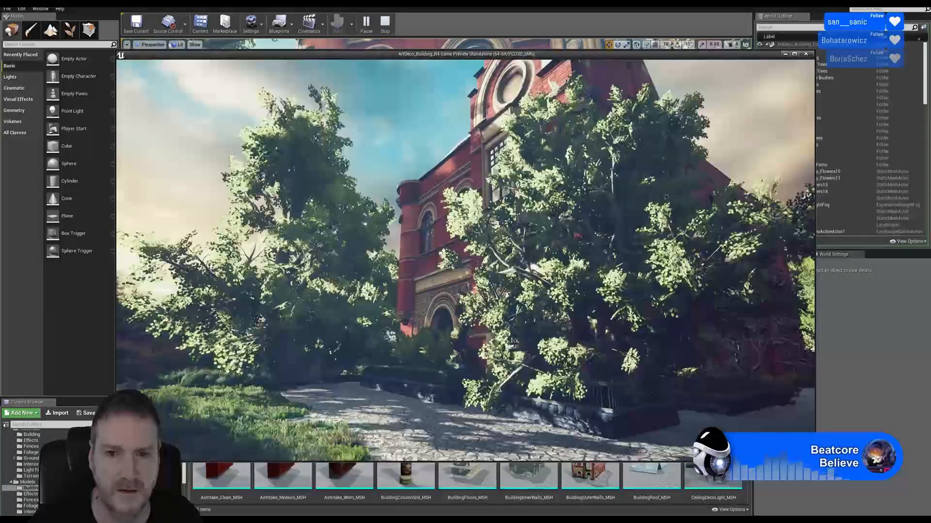
Follow the cobbled path along the brick building's side wall, examining its arched windows, flower beds and adjoining lawn
{"action": "key", "text": "w"}
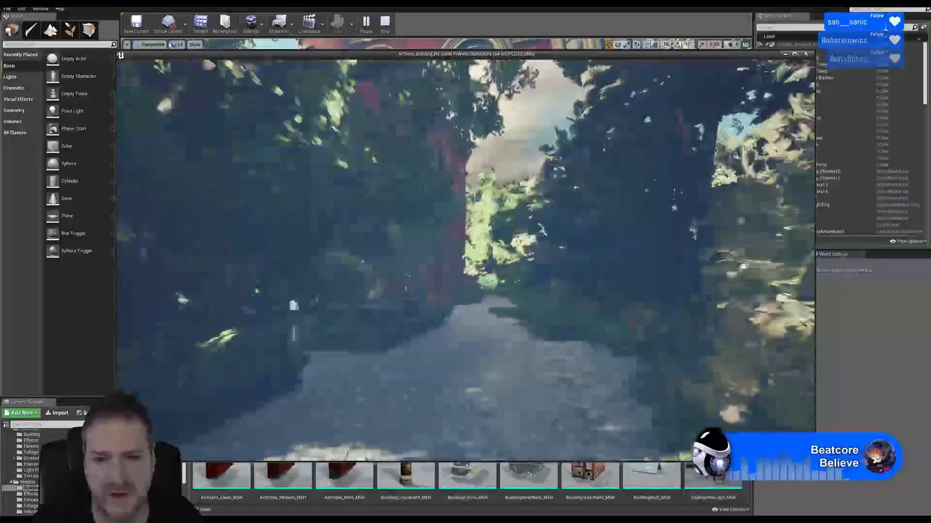
{"action": "key", "text": "w"}
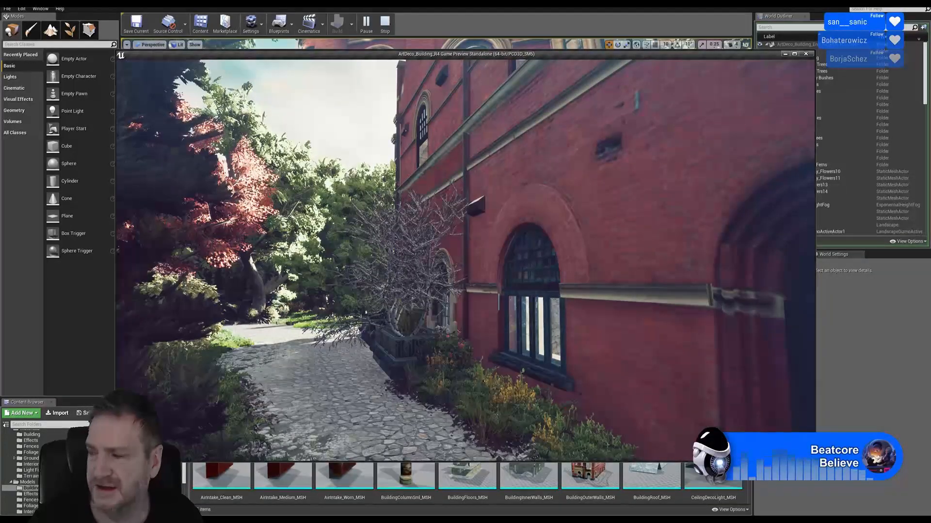
{"action": "key", "text": "w"}
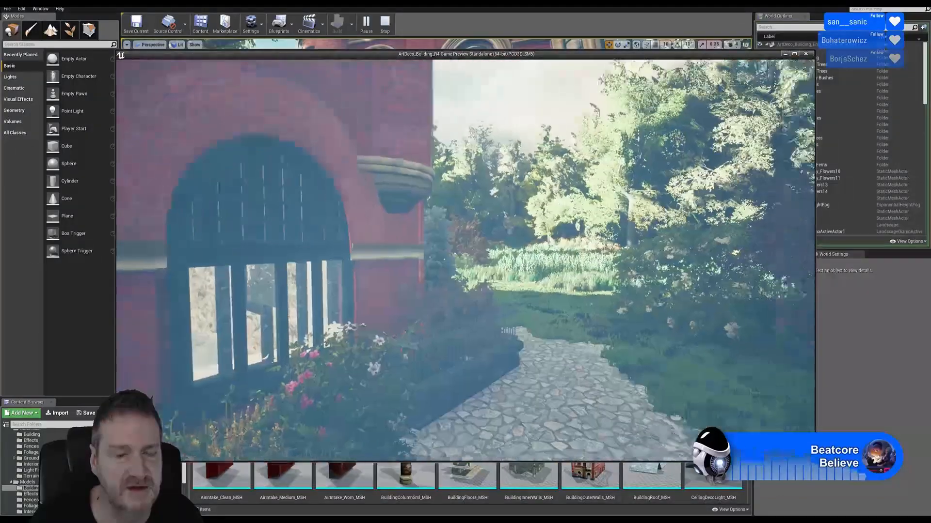
{"action": "key", "text": "w"}
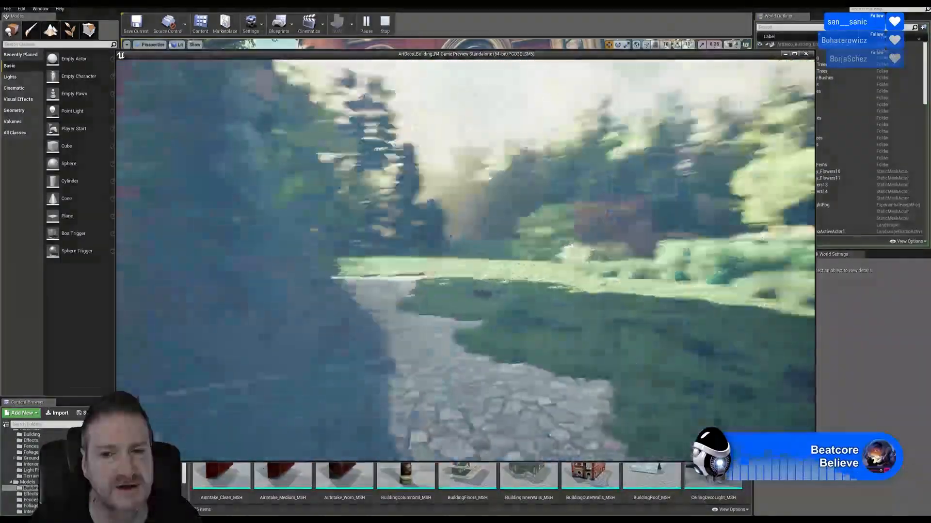
{"action": "key", "text": "d"}
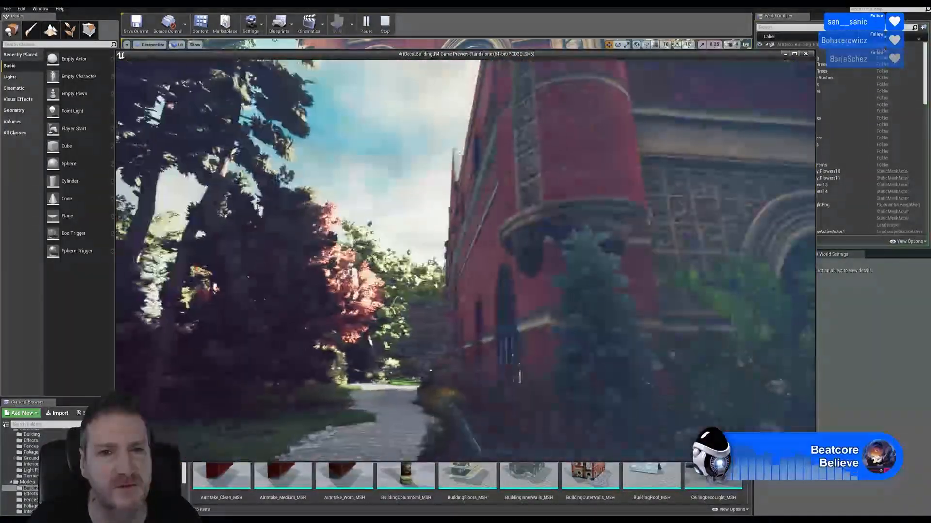
{"action": "key", "text": "w"}
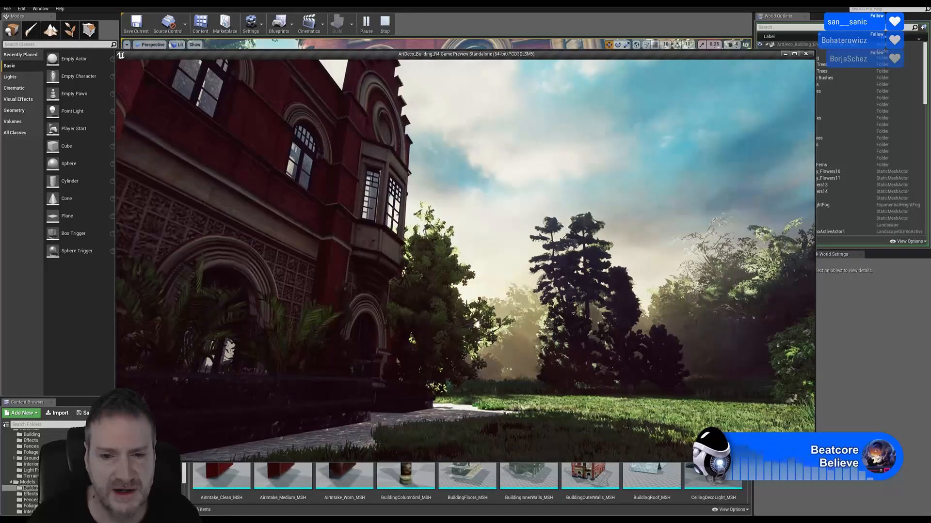
Walk along the building's shaded facade onto the sunlit lawn, viewing the bay window and the glowing sky
{"action": "key", "text": "d"}
{"action": "key", "text": "w"}
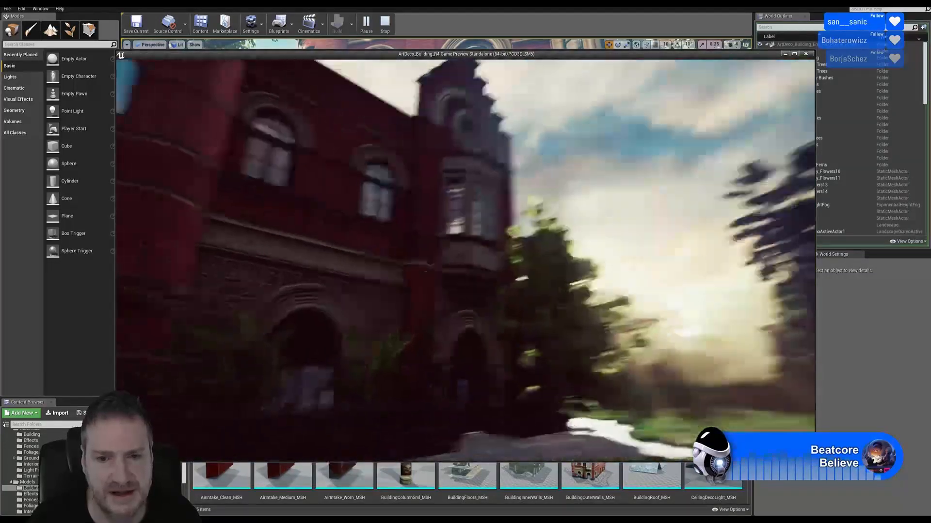
{"action": "key", "text": "d"}
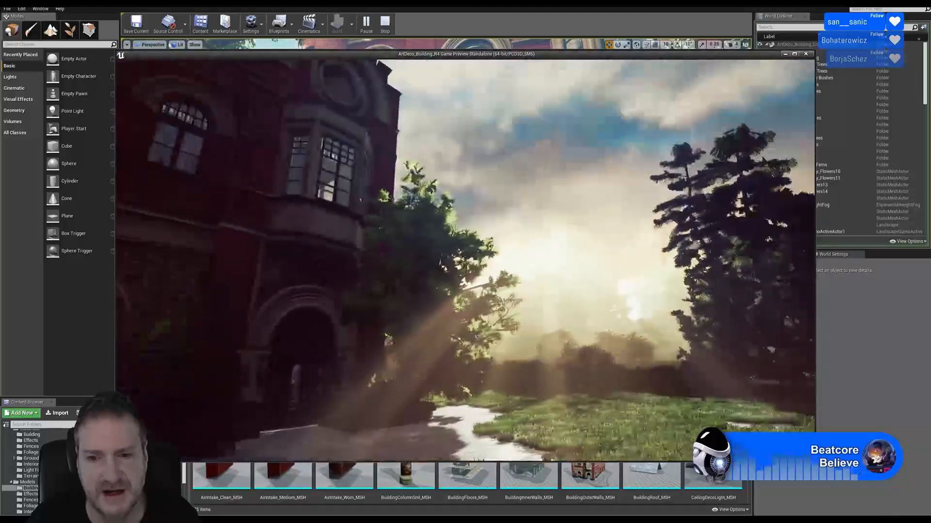
{"action": "key", "text": "w"}
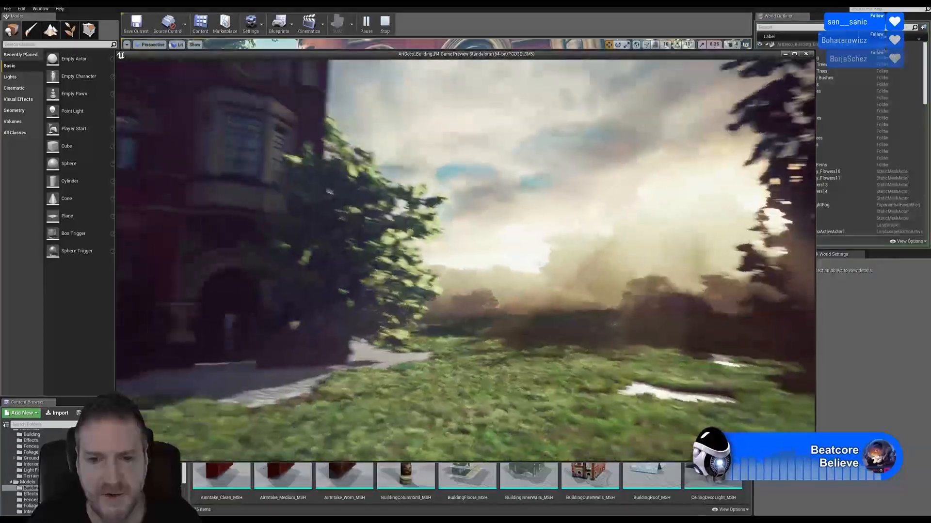
{"action": "key", "text": "d"}
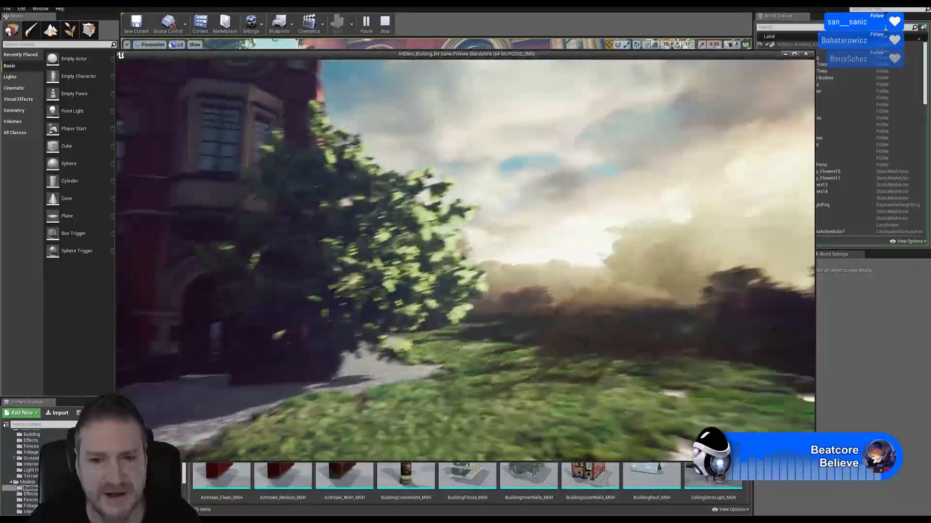
{"action": "key", "text": "w"}
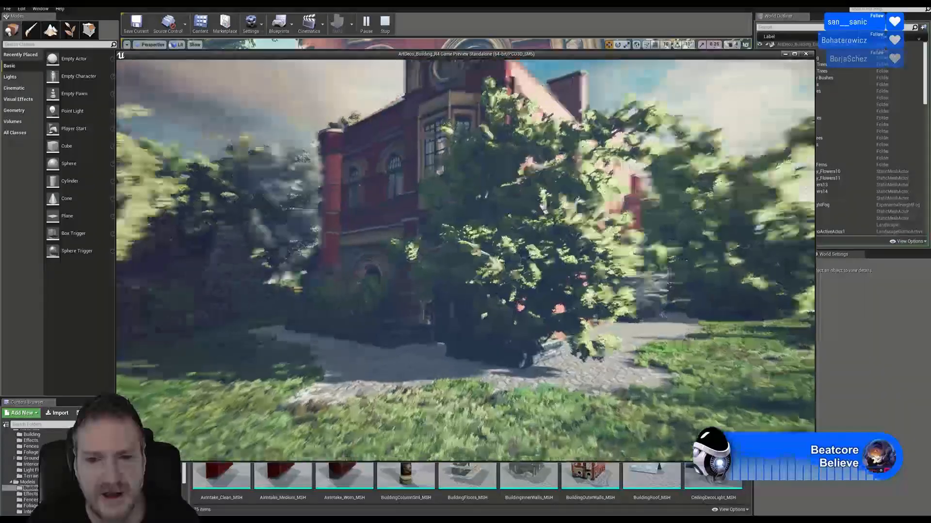
Circle across the lawn around the building's corner to view its sunlit brick side with the door and arched windows
{"action": "key", "text": "w"}
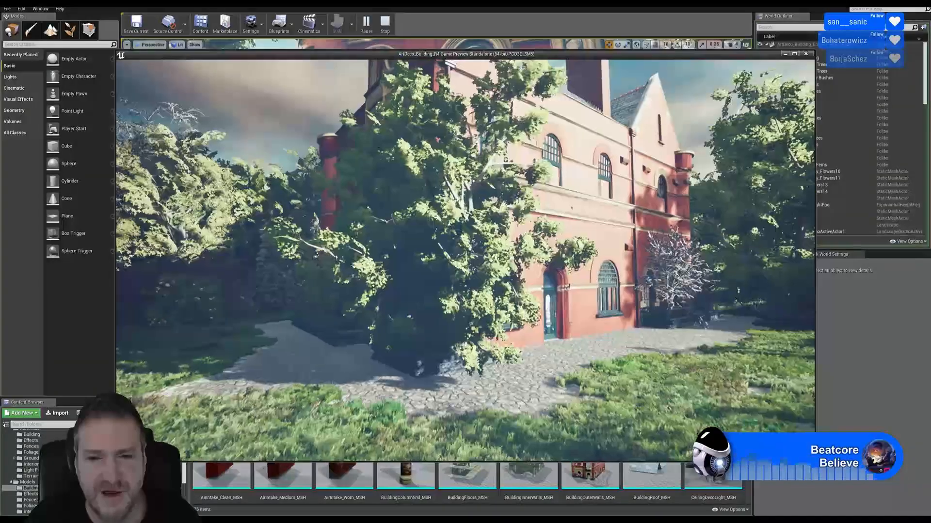
{"action": "key", "text": "d"}
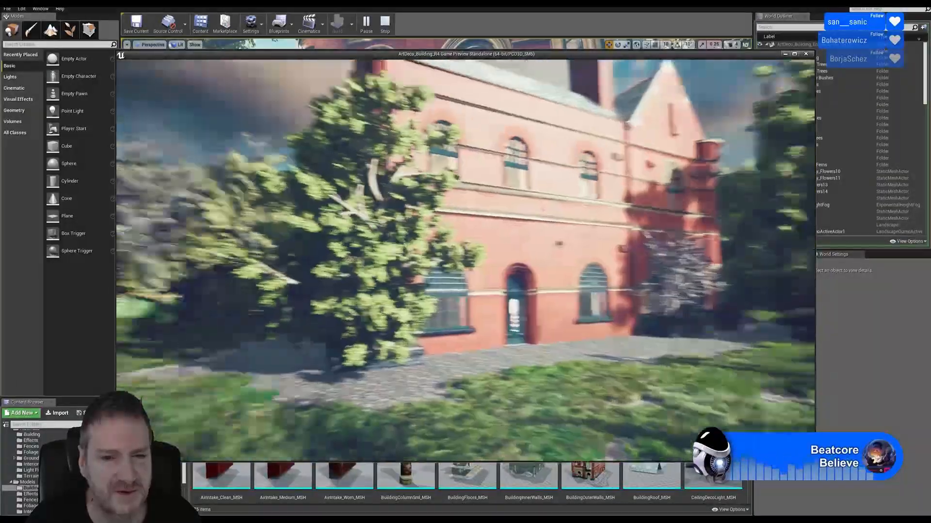
{"action": "key", "text": "w"}
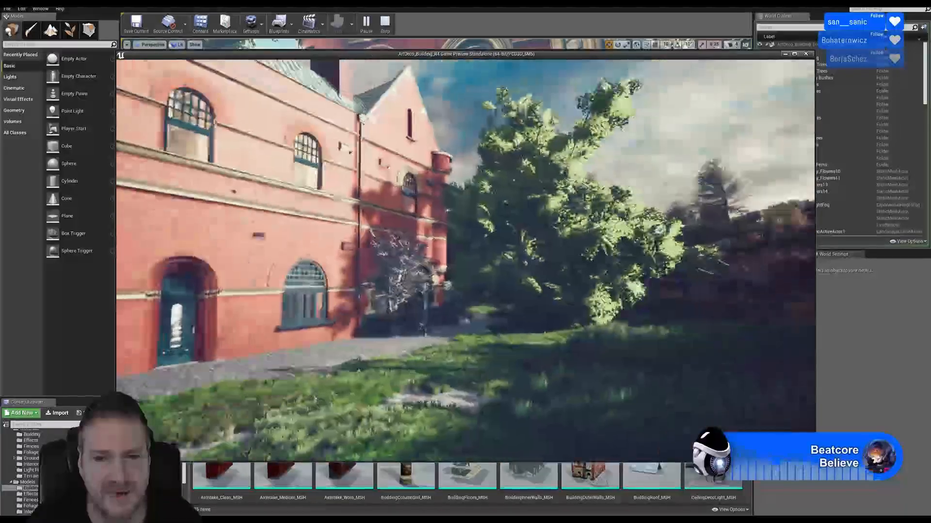
{"action": "key", "text": "a"}
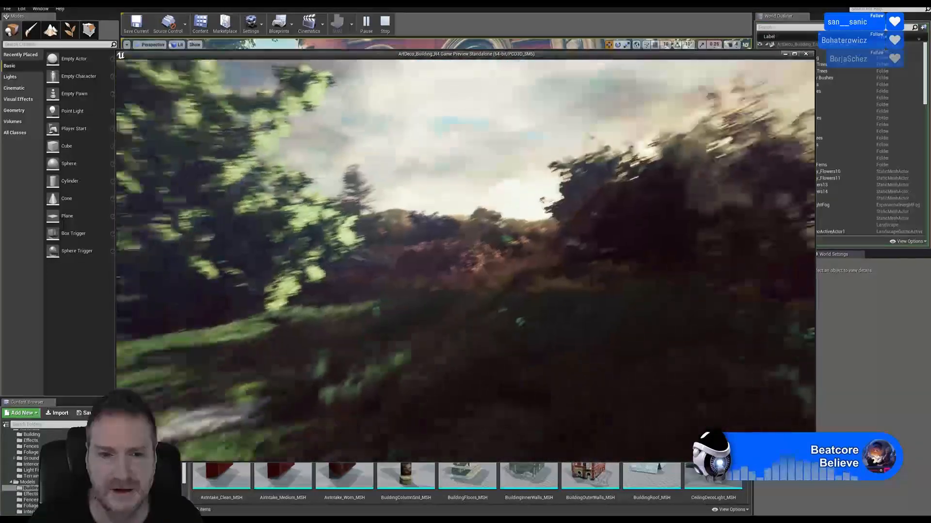
Walk the cobbled path past the arched entrance to the palm-lined facade, and end the game preview
{"action": "key", "text": "w"}
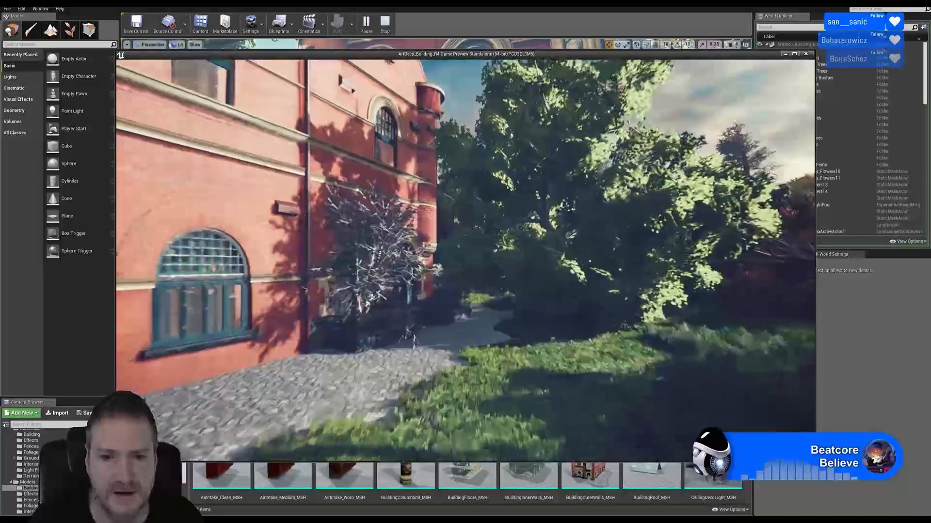
{"action": "key", "text": "w"}
{"action": "key", "text": "w"}
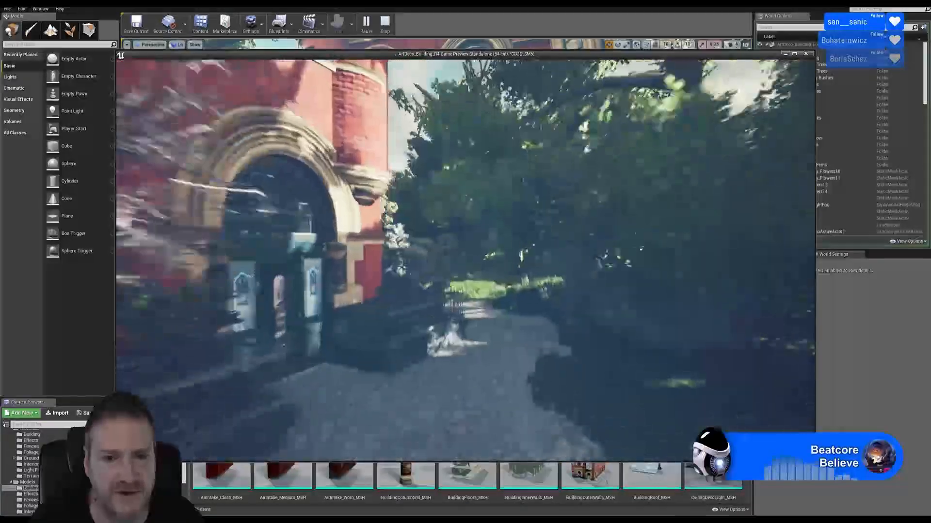
{"action": "key", "text": "w"}
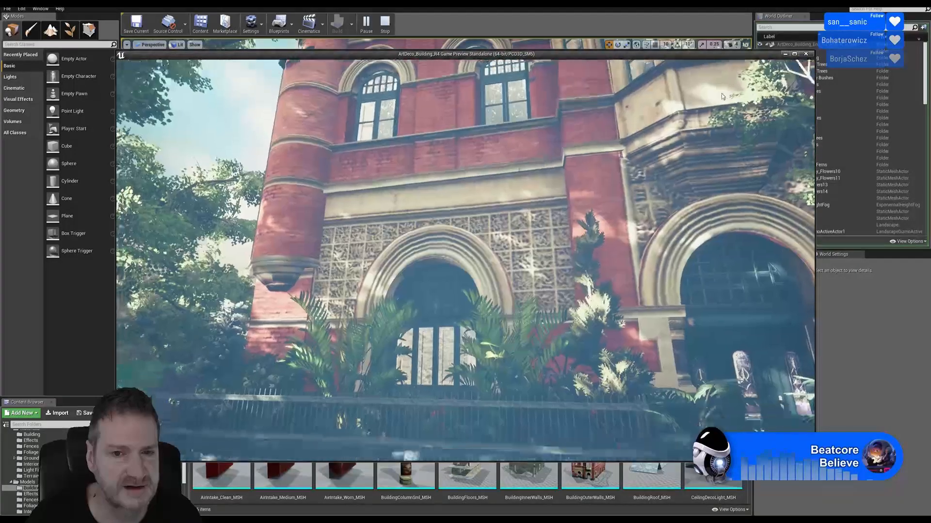
{"action": "key", "text": "Escape"}
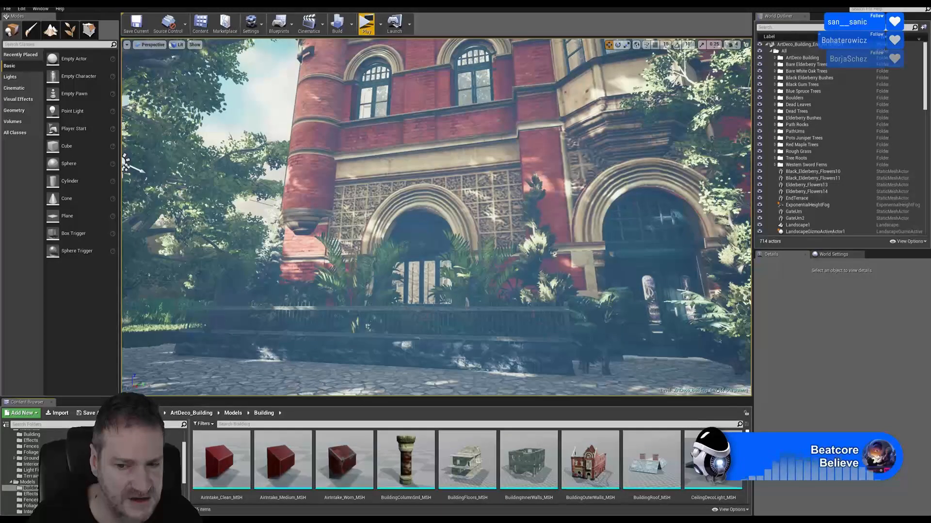
Browse the meshes in the ArtDeco_Building Models/Building folder, ending back at the start of the list
{"action": "scroll", "coordinate": [465, 465], "scroll_direction": "down", "scroll_amount": 5}
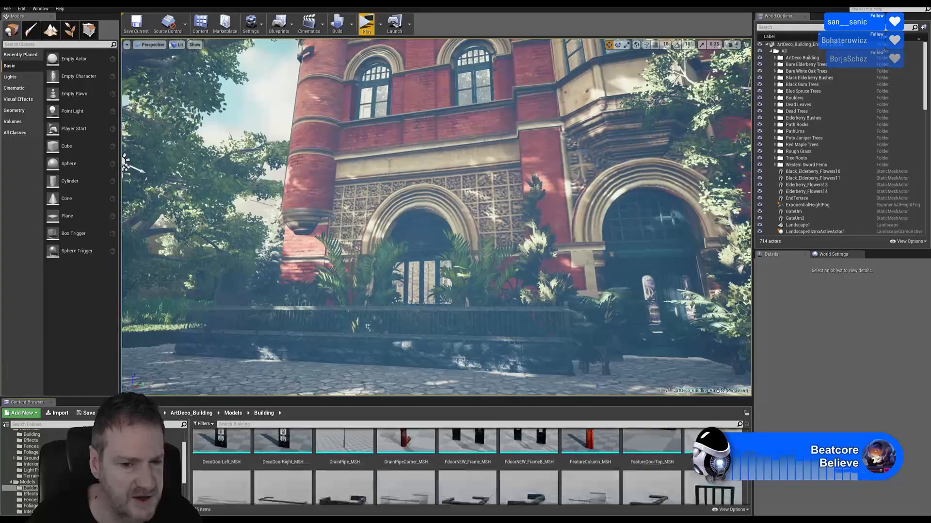
{"action": "scroll", "coordinate": [465, 465], "scroll_direction": "down", "scroll_amount": 5}
{"action": "left_click_drag", "start_coordinate": [746, 483], "coordinate": [746, 432]}
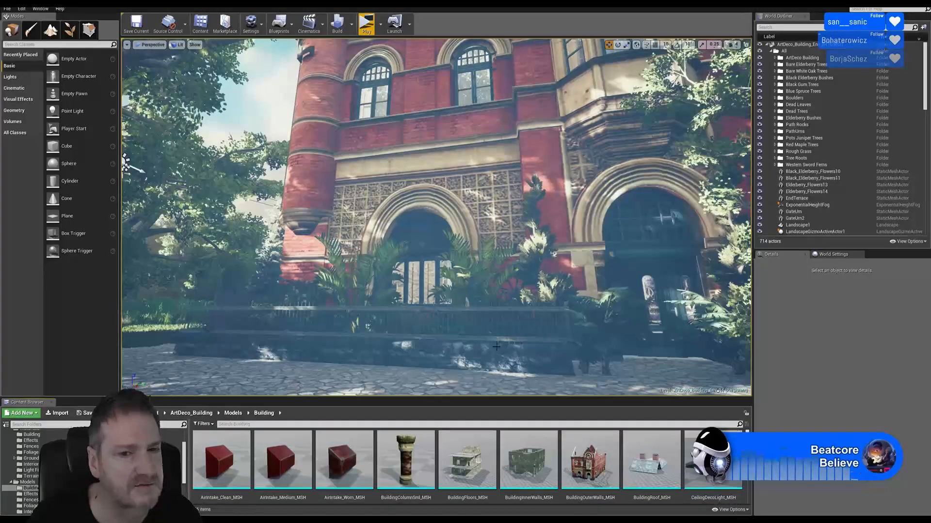
Fly the viewport past the arched facade, side doorway and cobbled path to the paving before the stained-glass entrance door
{"action": "mouse_move", "coordinate": [469, 336]}
{"action": "right_mouse_down"}
{"action": "mouse_move", "coordinate": [511, 341]}
{"action": "mouse_move", "coordinate": [457, 334]}
{"action": "right_mouse_up"}
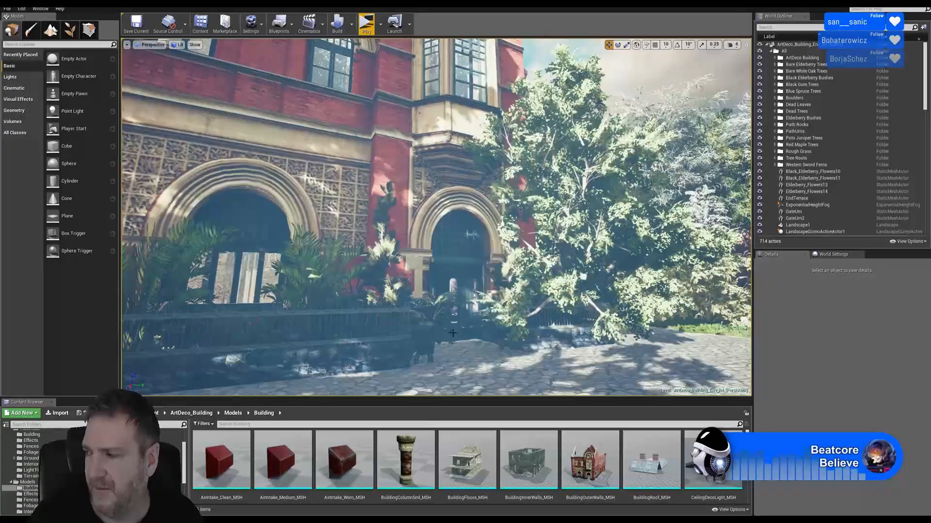
{"action": "right_click_drag", "start_coordinate": [458, 333], "coordinate": [436, 333]}
{"action": "right_click_drag", "start_coordinate": [365, 226], "coordinate": [354, 226]}
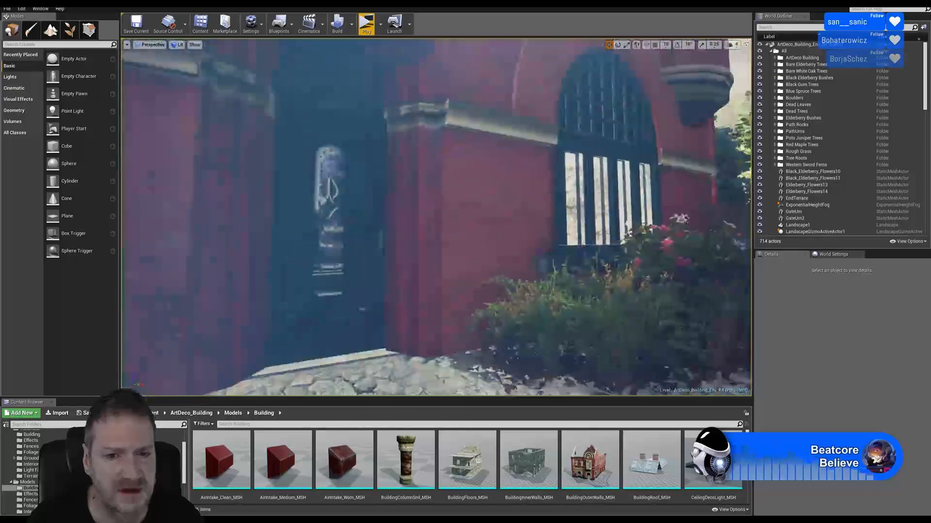
{"action": "right_click_drag", "start_coordinate": [436, 218], "coordinate": [291, 218]}
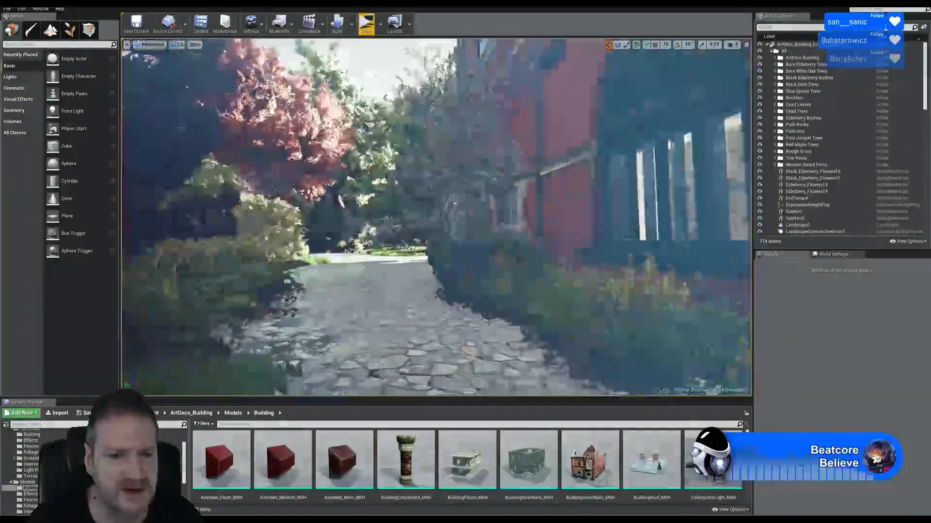
{"action": "key", "text": "w"}
{"action": "mouse_move", "coordinate": [437, 218]}
{"action": "right_mouse_down"}
{"action": "mouse_move", "coordinate": [650, 231]}
{"action": "mouse_move", "coordinate": [611, 220]}
{"action": "right_mouse_up"}
{"action": "key", "text": "w"}
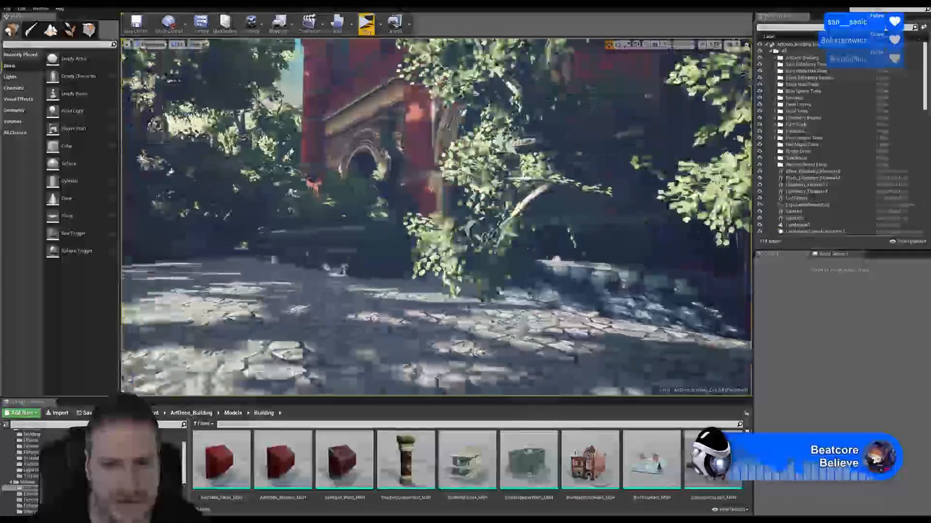
{"action": "key", "text": "w"}
{"action": "mouse_move", "coordinate": [436, 218]}
{"action": "right_mouse_down"}
{"action": "mouse_move", "coordinate": [422, 221]}
{"action": "mouse_move", "coordinate": [562, 245]}
{"action": "mouse_move", "coordinate": [592, 240]}
{"action": "right_mouse_up"}
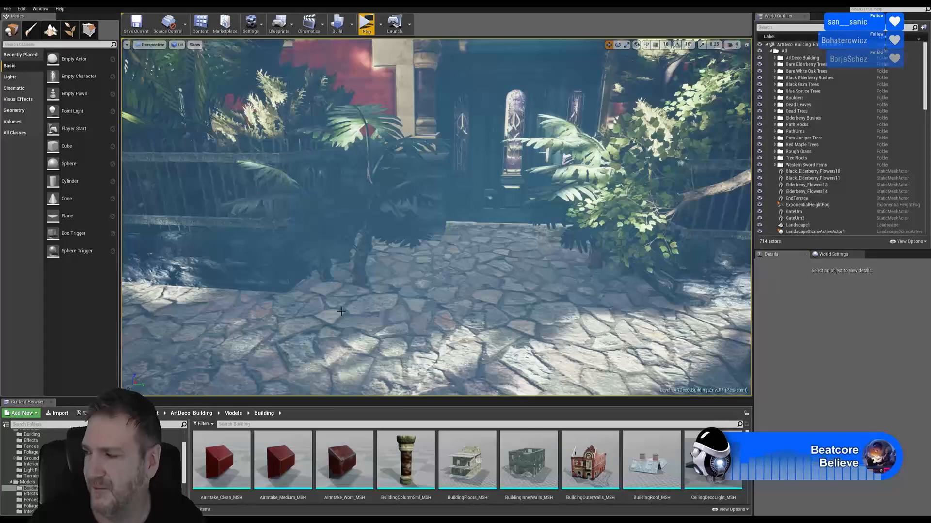
{"action": "right_click_drag", "start_coordinate": [398, 284], "coordinate": [387, 272]}
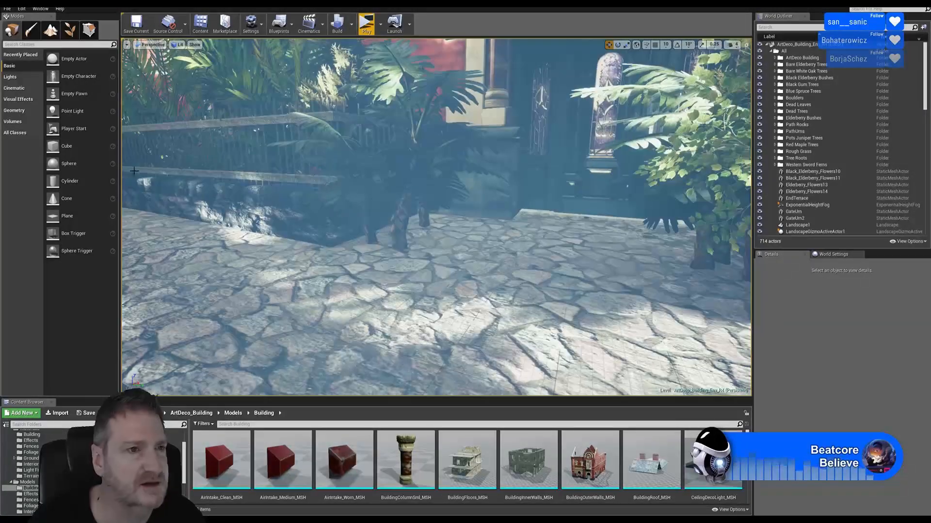
Switch to landscape painting to show the terrain's material layers, and set the brush size to about 128
{"action": "left_click", "coordinate": [51, 33]}
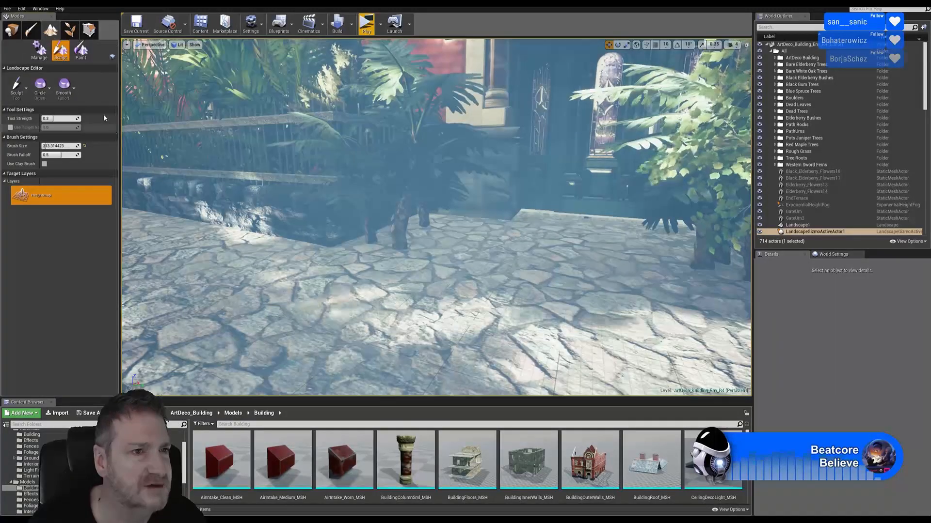
{"action": "left_click", "coordinate": [80, 50]}
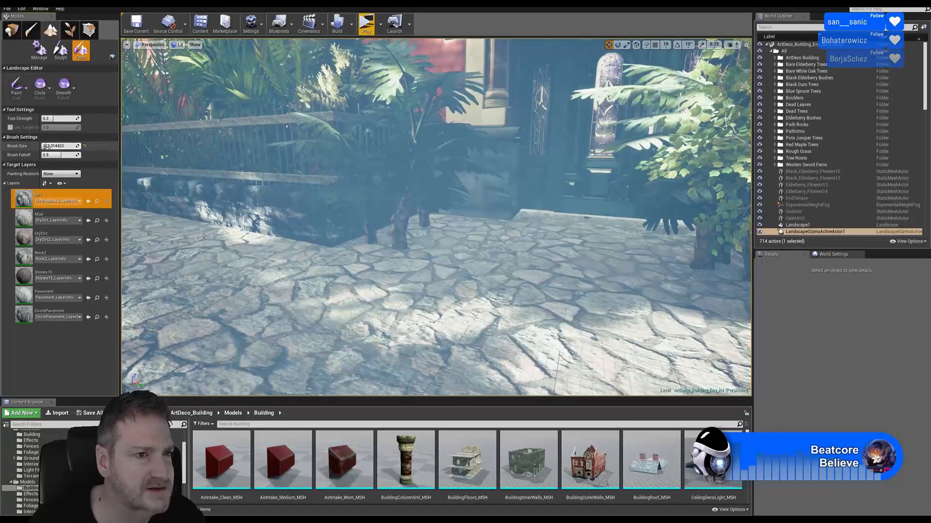
{"action": "left_click_drag", "start_coordinate": [44, 145], "coordinate": [43, 146]}
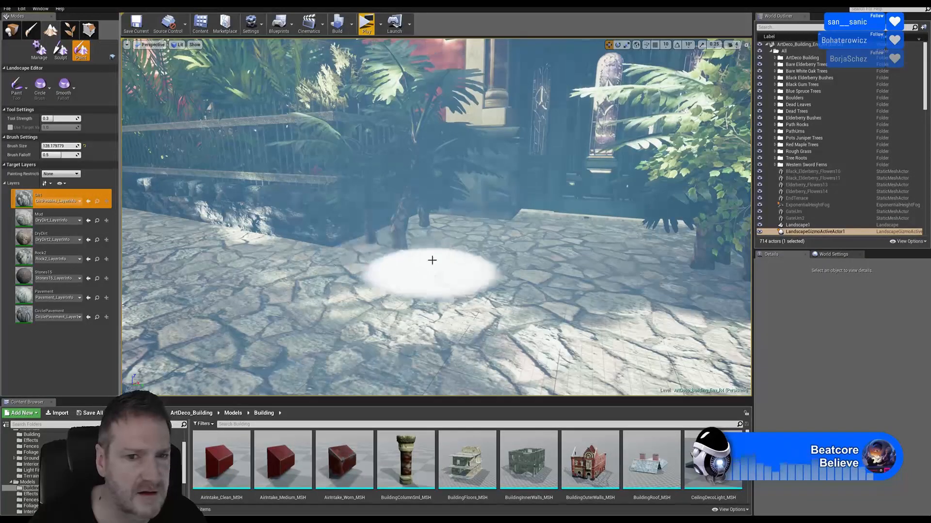
Examine the cobbled ground around the entrance, the palms and the low stone walls with the landscape brush overlaid
{"action": "mouse_move", "coordinate": [435, 237]}
{"action": "right_mouse_down"}
{"action": "mouse_move", "coordinate": [435, 260]}
{"action": "mouse_move", "coordinate": [451, 238]}
{"action": "mouse_move", "coordinate": [466, 265]}
{"action": "mouse_move", "coordinate": [431, 269]}
{"action": "mouse_move", "coordinate": [367, 159]}
{"action": "right_mouse_up"}
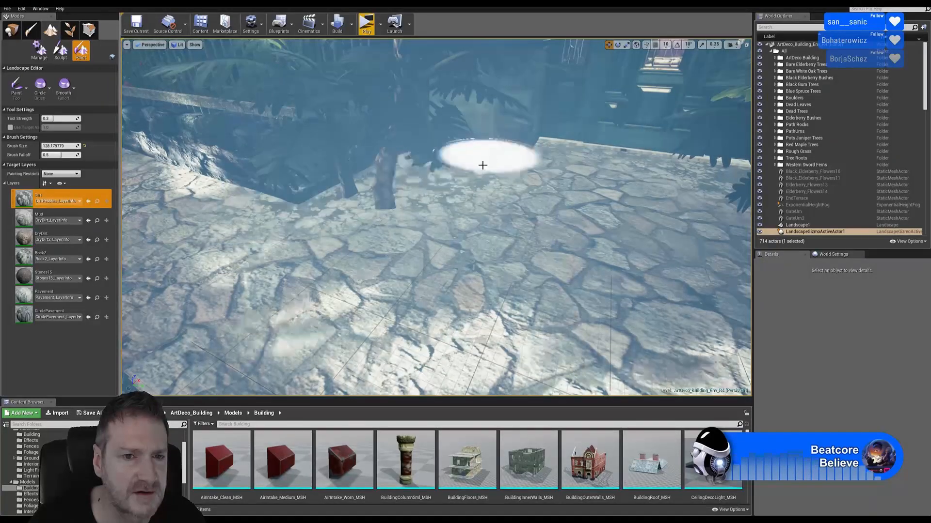
{"action": "right_click_drag", "start_coordinate": [482, 165], "coordinate": [450, 155]}
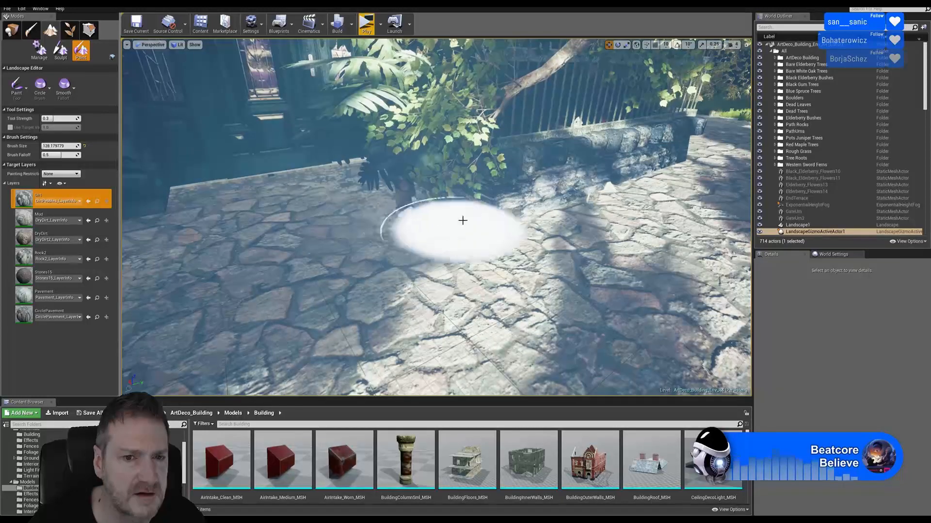
{"action": "key", "text": "w"}
{"action": "mouse_move", "coordinate": [370, 170]}
{"action": "right_mouse_down"}
{"action": "mouse_move", "coordinate": [328, 172]}
{"action": "mouse_move", "coordinate": [359, 194]}
{"action": "mouse_move", "coordinate": [349, 197]}
{"action": "mouse_move", "coordinate": [418, 139]}
{"action": "mouse_move", "coordinate": [336, 210]}
{"action": "right_mouse_up"}
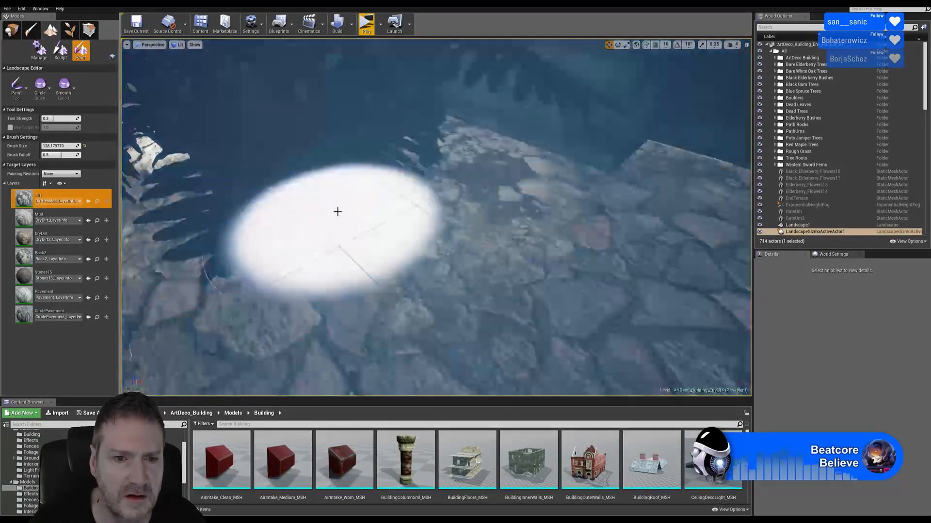
{"action": "mouse_move", "coordinate": [447, 202]}
{"action": "right_mouse_down"}
{"action": "mouse_move", "coordinate": [412, 180]}
{"action": "mouse_move", "coordinate": [465, 186]}
{"action": "mouse_move", "coordinate": [558, 172]}
{"action": "mouse_move", "coordinate": [543, 177]}
{"action": "right_mouse_up"}
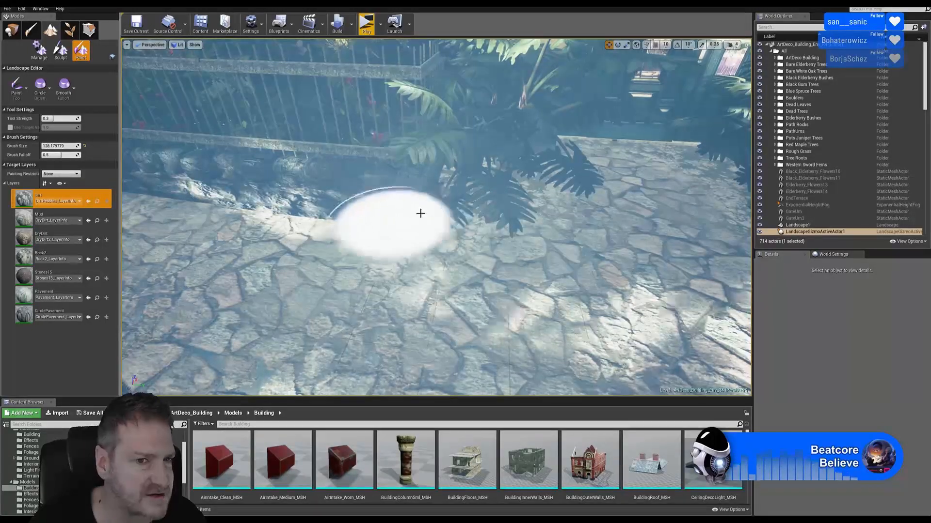
{"action": "mouse_move", "coordinate": [442, 222]}
{"action": "right_mouse_down"}
{"action": "mouse_move", "coordinate": [402, 228]}
{"action": "mouse_move", "coordinate": [468, 221]}
{"action": "right_mouse_up"}
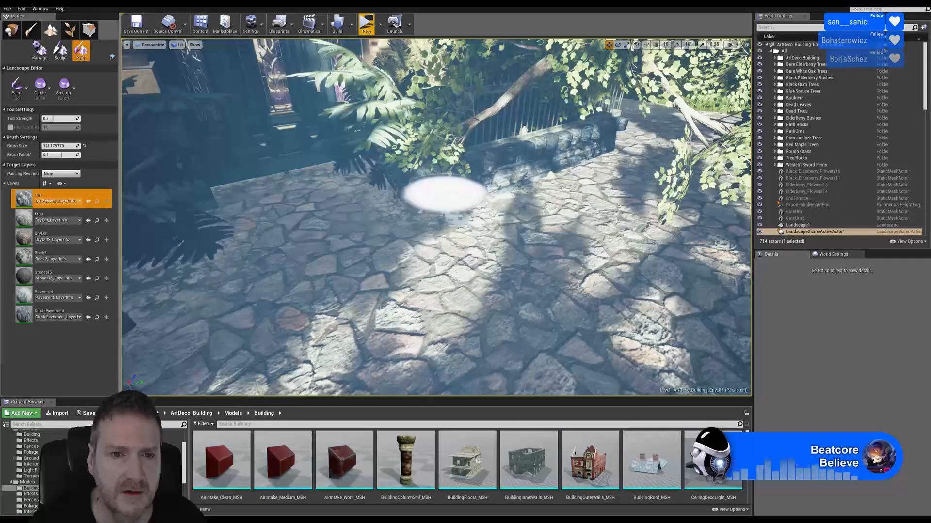
{"action": "right_click_drag", "start_coordinate": [443, 193], "coordinate": [412, 197]}
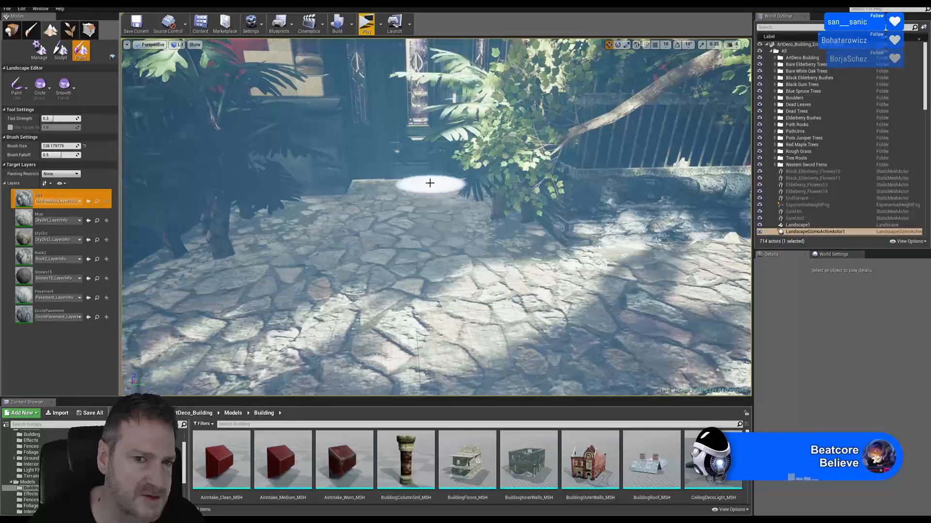
{"action": "right_click_drag", "start_coordinate": [421, 249], "coordinate": [383, 247]}
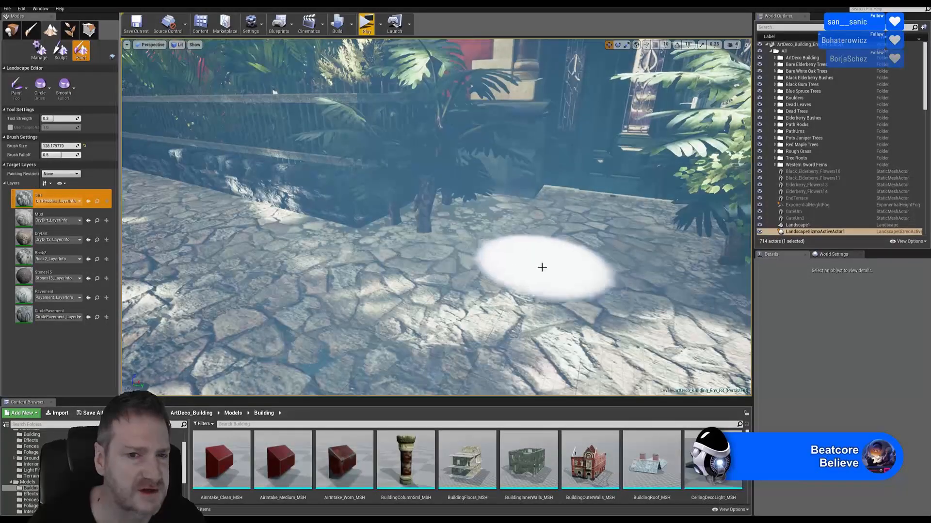
Switch to foliage painting, enlarge the foliage type palette, and select MY_Western_Sword_Fern_Hero with a brush size of about 156
{"action": "left_click", "coordinate": [69, 30]}
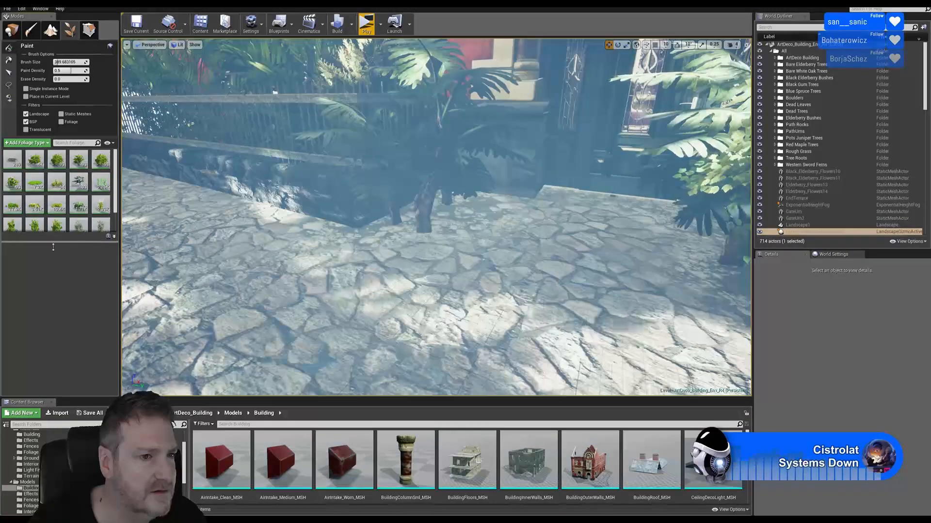
{"action": "left_click_drag", "start_coordinate": [54, 247], "coordinate": [53, 290]}
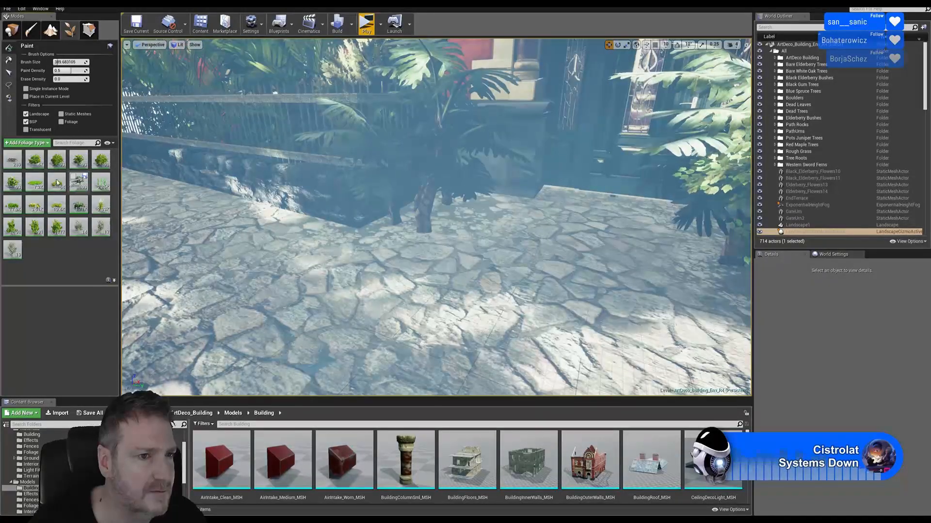
{"action": "left_click", "coordinate": [77, 207]}
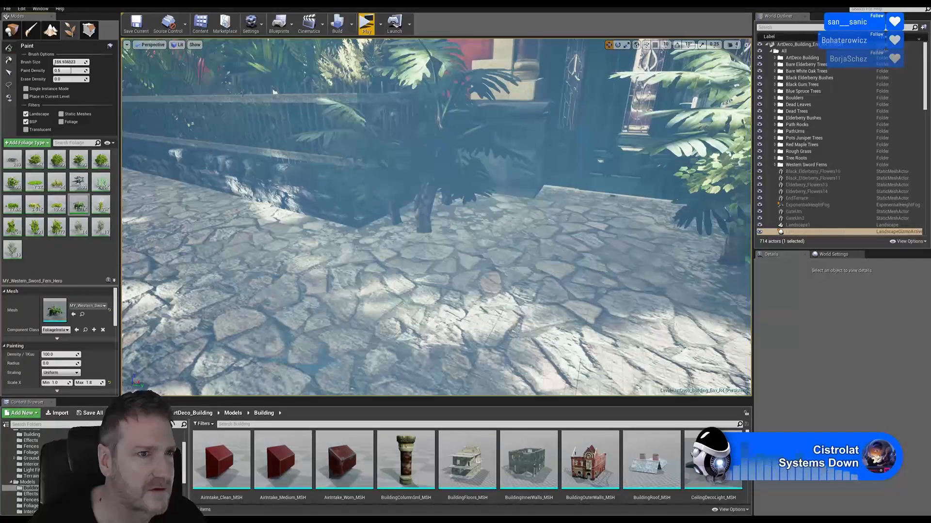
Try painting sword ferns in two spots around the base of the palm beside the entrance, and undo both strokes
{"action": "left_click", "coordinate": [471, 203]}
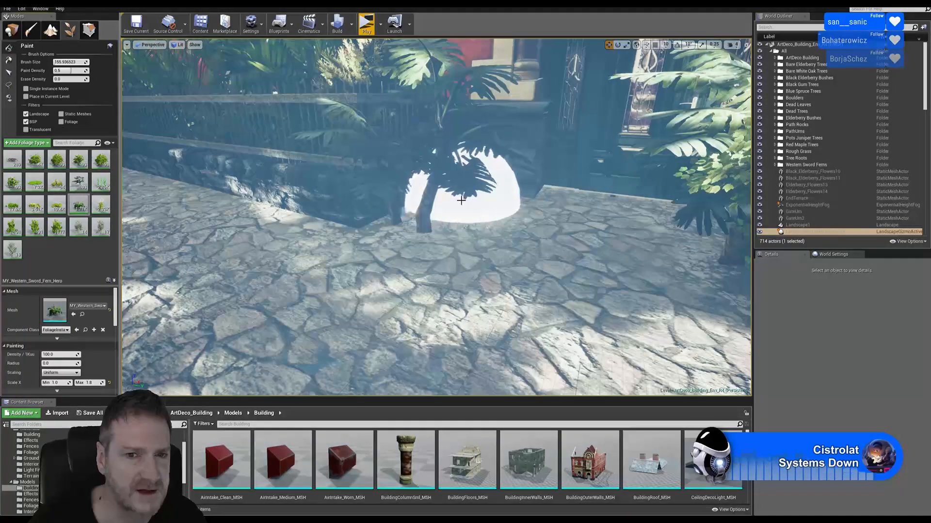
{"action": "left_click", "coordinate": [406, 215]}
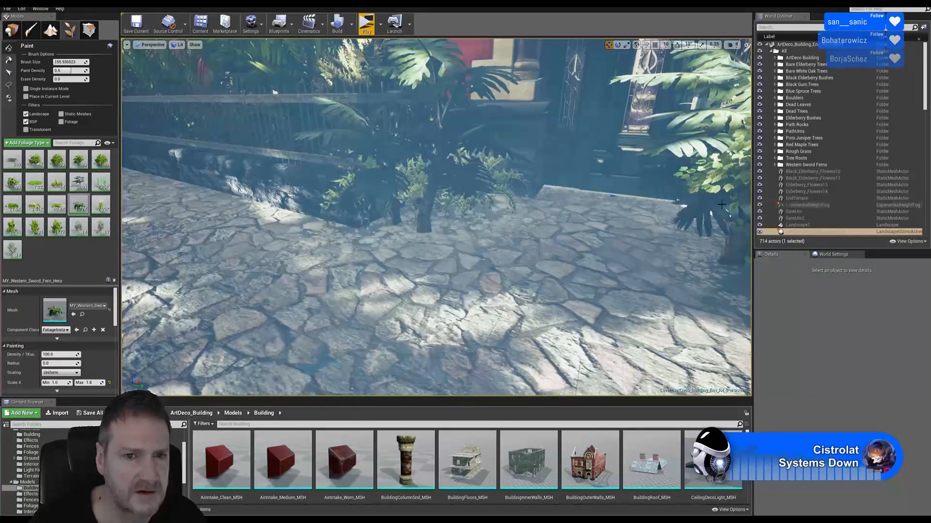
{"action": "left_click", "coordinate": [22, 9]}
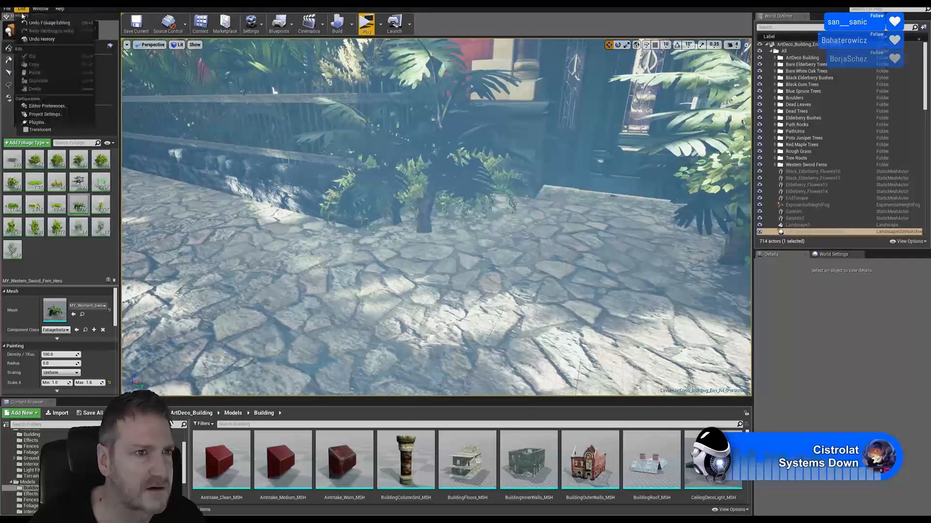
{"action": "left_click", "coordinate": [30, 27]}
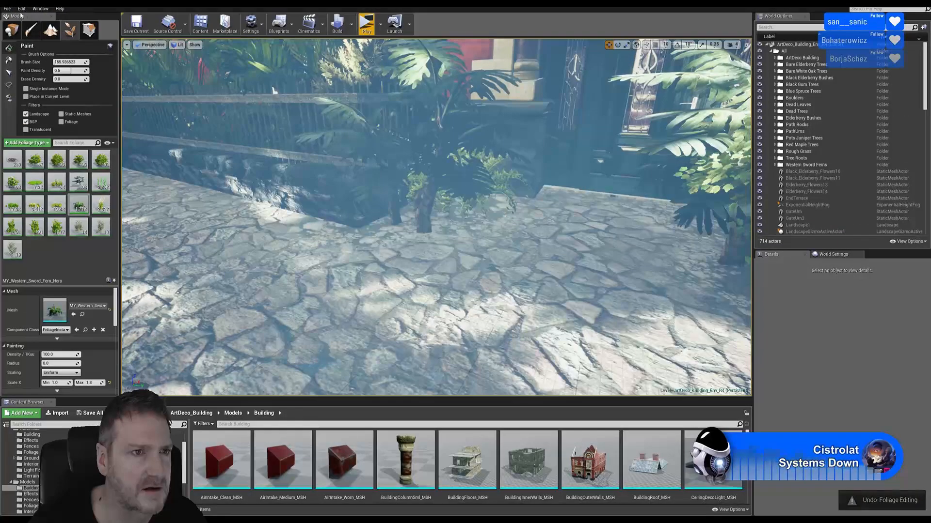
{"action": "left_click", "coordinate": [22, 8]}
{"action": "left_click", "coordinate": [28, 22]}
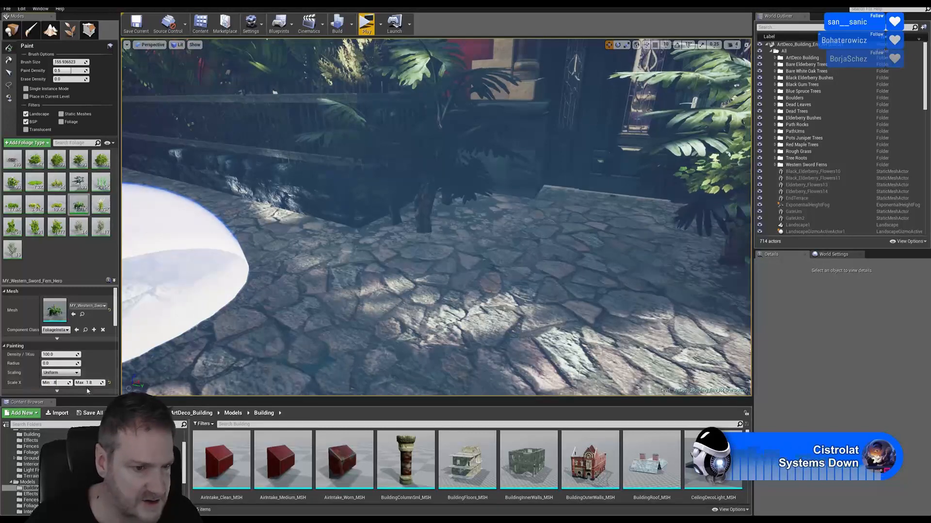
Set the sword fern's Scale X range to 0.8–1.2, and paint ferns from the palm's base toward the doorstep
{"action": "type", "text": "0.8"}
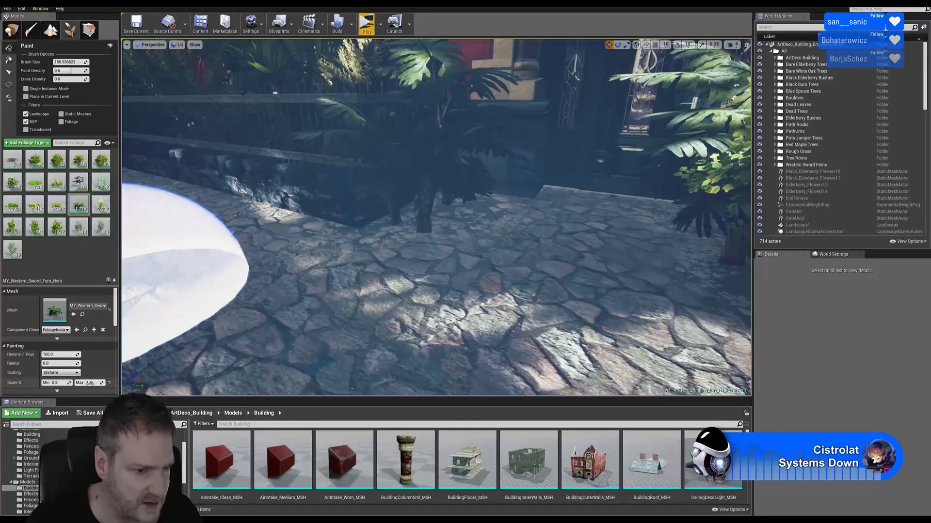
{"action": "type", "text": "1.2"}
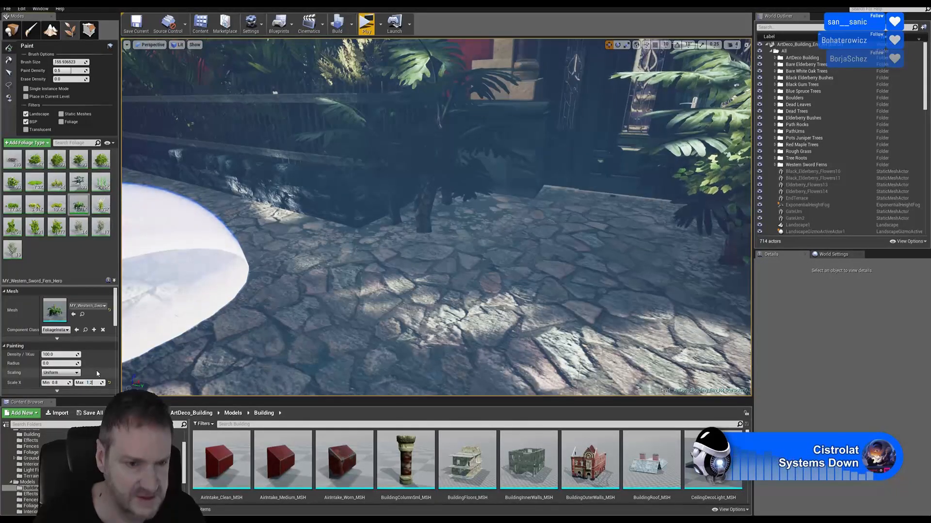
{"action": "key", "text": "Return"}
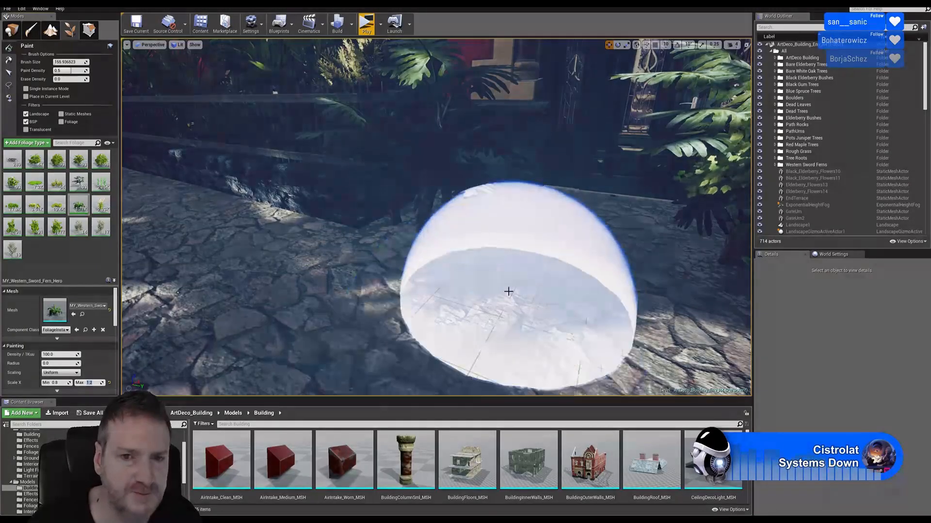
{"action": "mouse_move", "coordinate": [438, 198]}
{"action": "left_mouse_down"}
{"action": "mouse_move", "coordinate": [429, 198]}
{"action": "mouse_move", "coordinate": [535, 195]}
{"action": "left_mouse_up"}
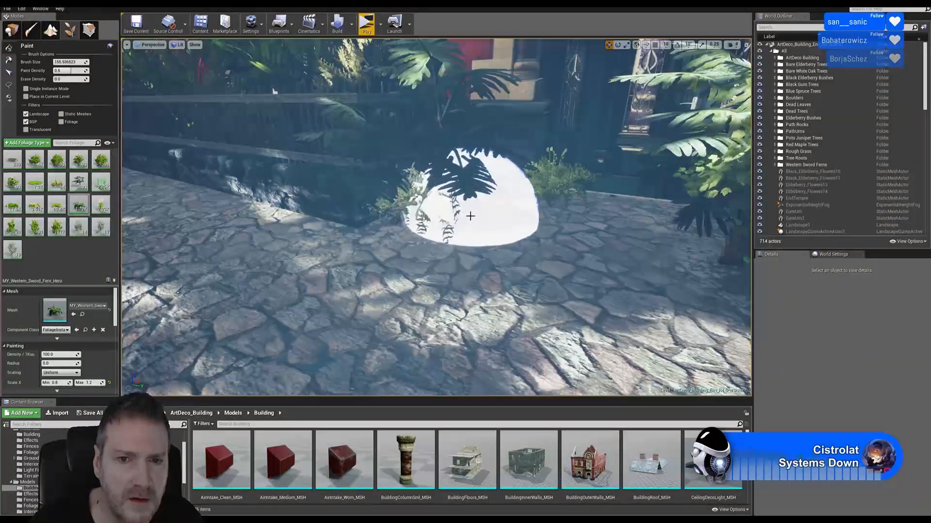
{"action": "mouse_move", "coordinate": [495, 216]}
{"action": "right_mouse_down"}
{"action": "mouse_move", "coordinate": [473, 213]}
{"action": "mouse_move", "coordinate": [548, 220]}
{"action": "mouse_move", "coordinate": [481, 215]}
{"action": "right_mouse_up"}
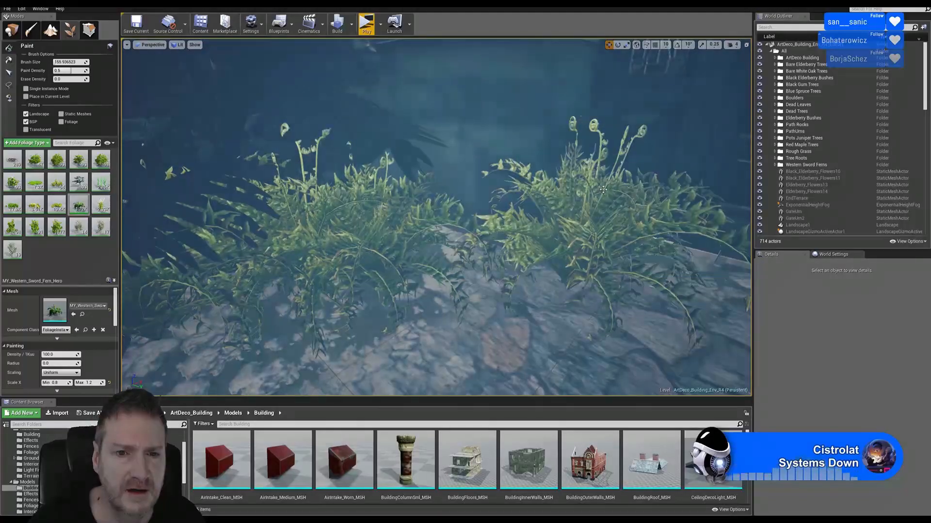
{"action": "right_click_drag", "start_coordinate": [522, 192], "coordinate": [493, 193]}
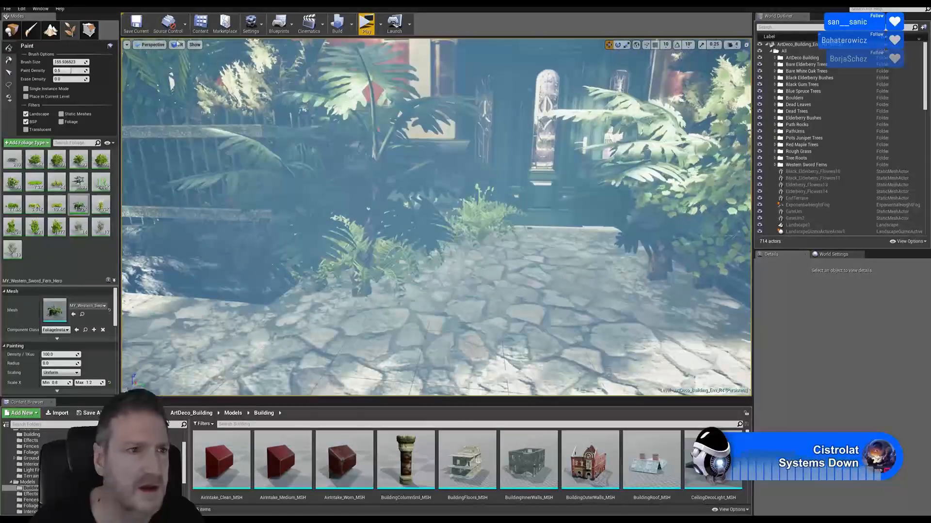
Undo the most recent foliage edits one at a time, removing the sword ferns painted near the doorstep
{"action": "key", "text": "ctrl+z"}
{"action": "left_click", "coordinate": [24, 11]}
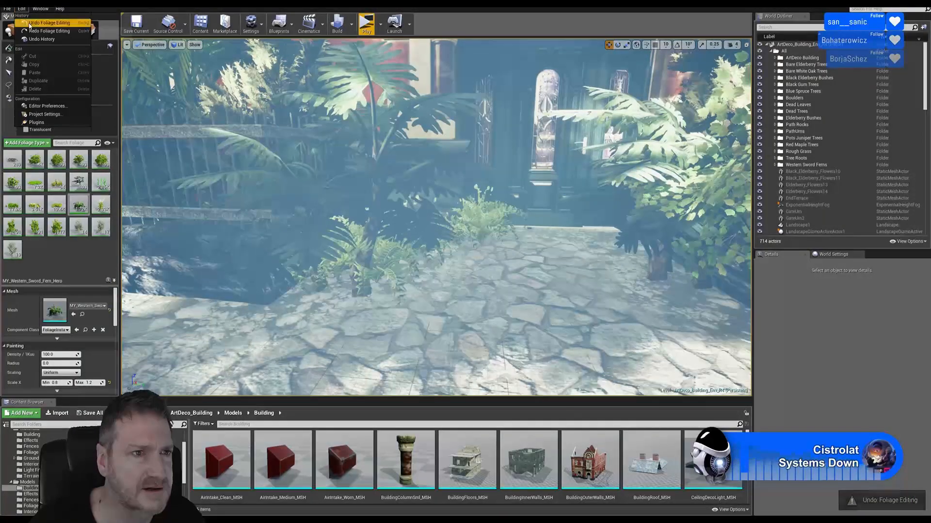
{"action": "left_click", "coordinate": [28, 24]}
{"action": "left_click", "coordinate": [21, 9]}
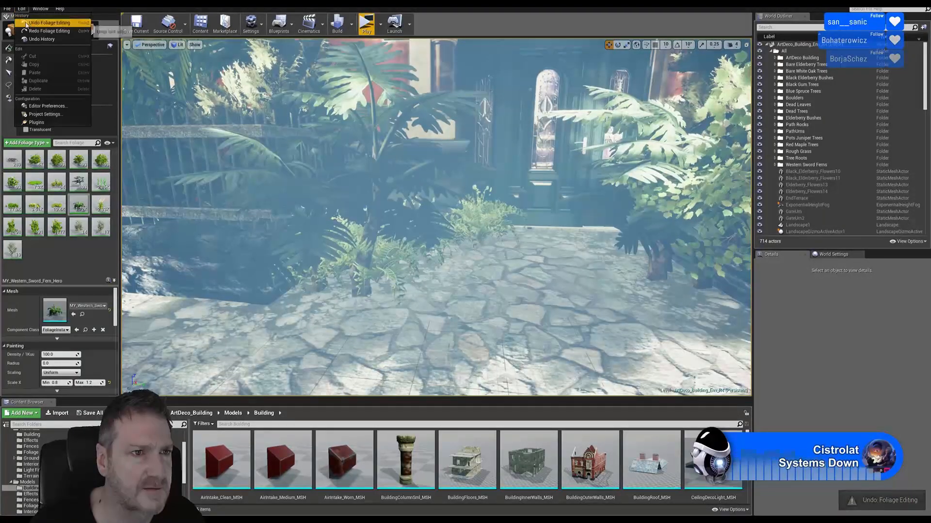
{"action": "left_click", "coordinate": [28, 23]}
{"action": "left_click", "coordinate": [22, 10]}
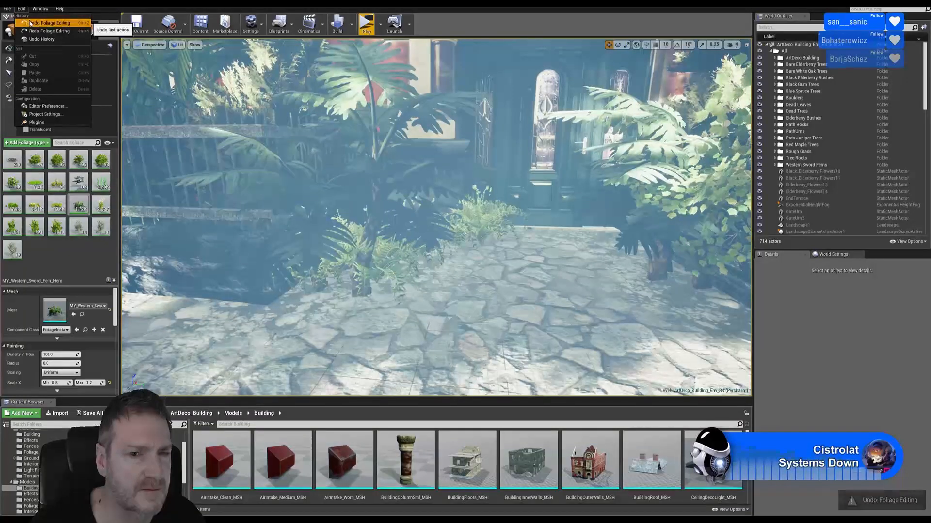
{"action": "left_click", "coordinate": [28, 22]}
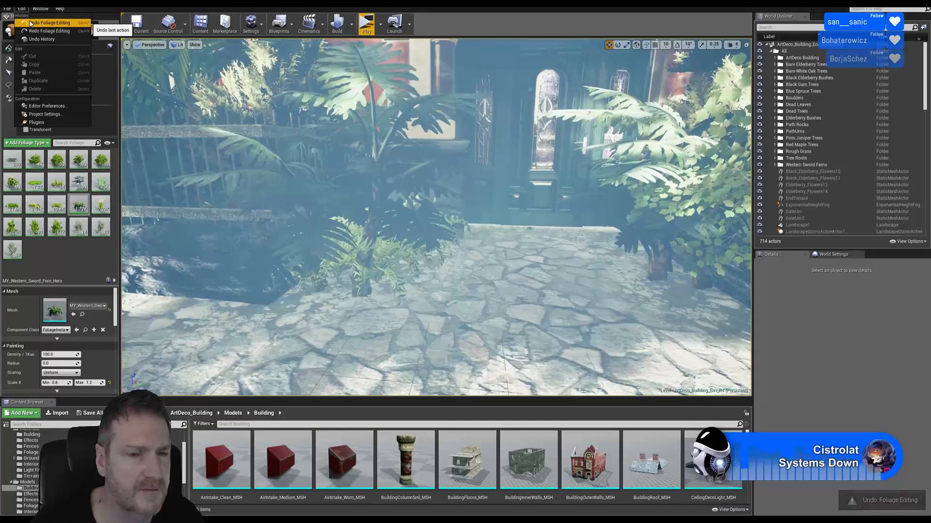
{"action": "left_click", "coordinate": [30, 23]}
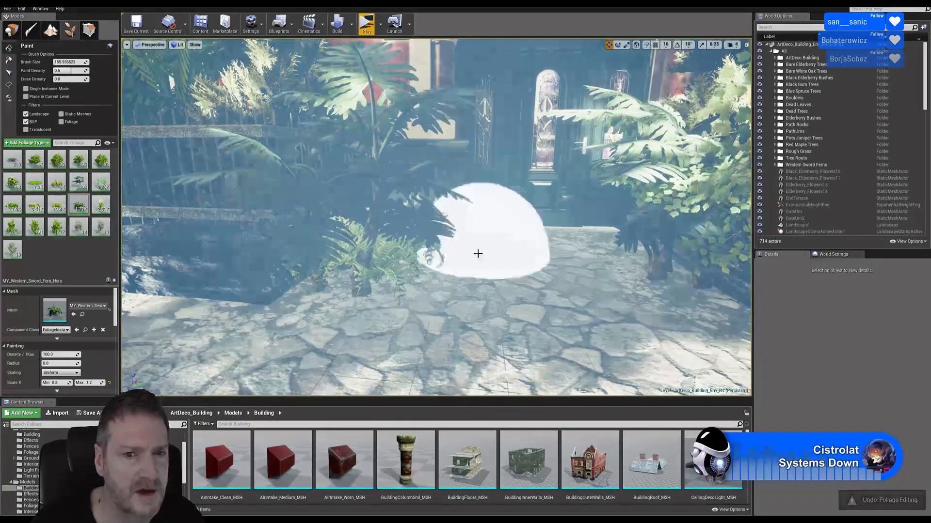
Inspect the ferns around both sides of the entrance and undo the latest foliage edit beside the doorway
{"action": "mouse_move", "coordinate": [477, 254]}
{"action": "right_mouse_down"}
{"action": "mouse_move", "coordinate": [339, 253]}
{"action": "mouse_move", "coordinate": [388, 277]}
{"action": "mouse_move", "coordinate": [538, 296]}
{"action": "mouse_move", "coordinate": [613, 337]}
{"action": "right_mouse_up"}
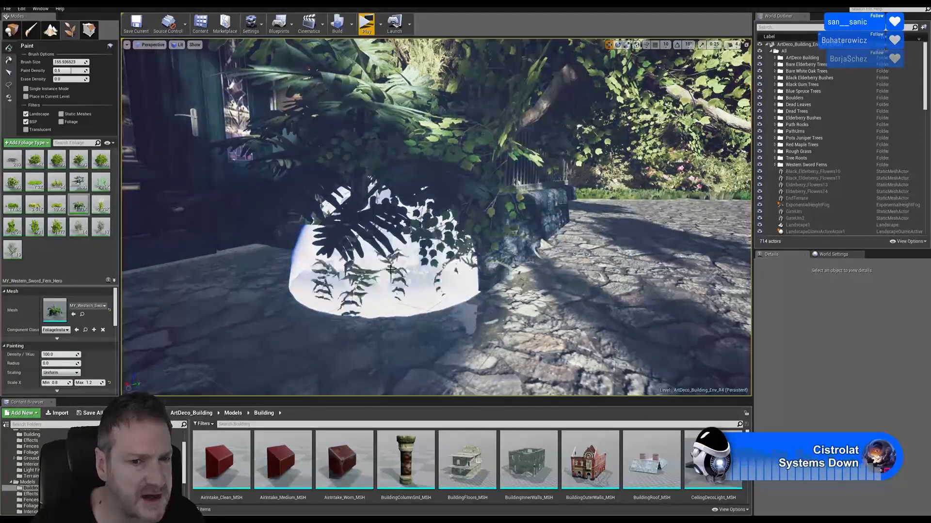
{"action": "mouse_move", "coordinate": [579, 302]}
{"action": "right_mouse_down"}
{"action": "mouse_move", "coordinate": [601, 310]}
{"action": "mouse_move", "coordinate": [545, 296]}
{"action": "right_mouse_up"}
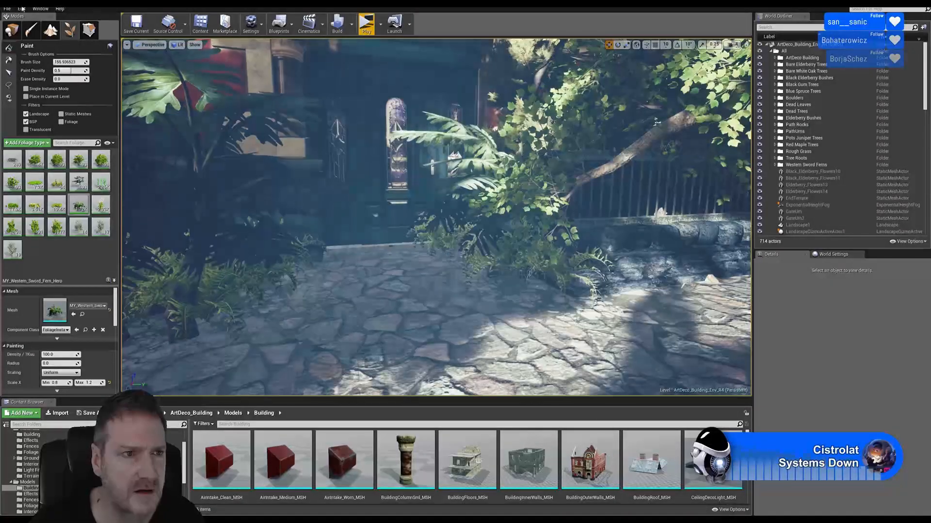
{"action": "left_click", "coordinate": [22, 8]}
{"action": "left_click", "coordinate": [33, 23]}
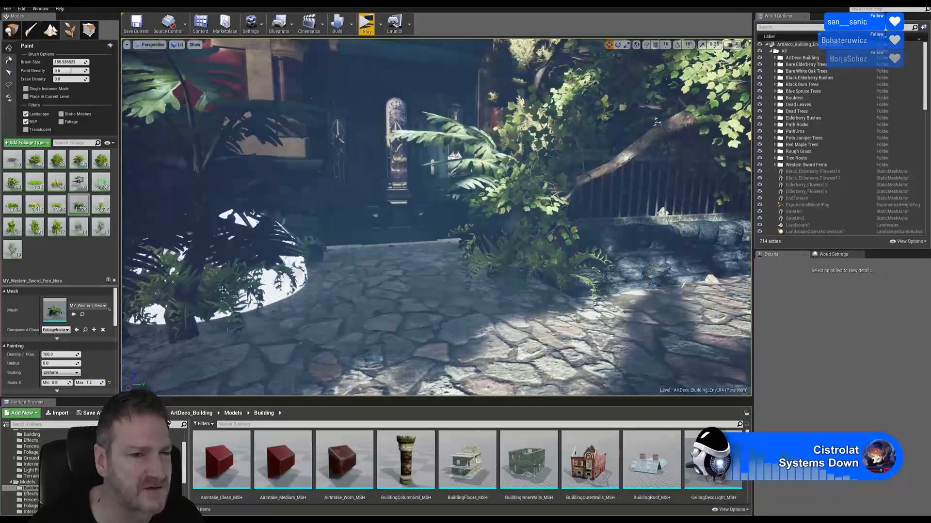
{"action": "right_click_drag", "start_coordinate": [385, 271], "coordinate": [362, 268]}
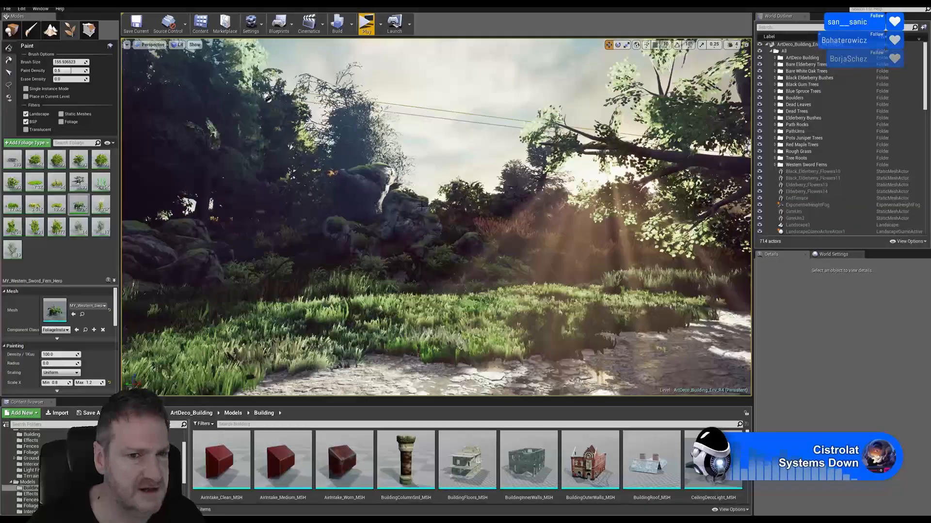
{"action": "mouse_move", "coordinate": [540, 272]}
{"action": "right_mouse_down"}
{"action": "mouse_move", "coordinate": [647, 276]}
{"action": "mouse_move", "coordinate": [640, 273]}
{"action": "right_mouse_up"}
{"action": "right_click_drag", "start_coordinate": [243, 235], "coordinate": [211, 215]}
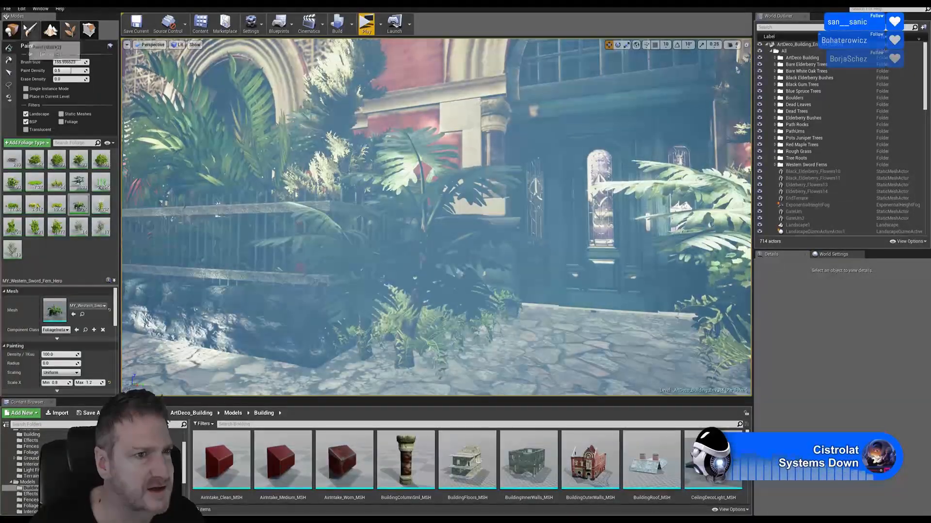
Leave foliage painting for placement mode and browse the Models/Foliage folder to the sword fern mesh
{"action": "left_click", "coordinate": [12, 30]}
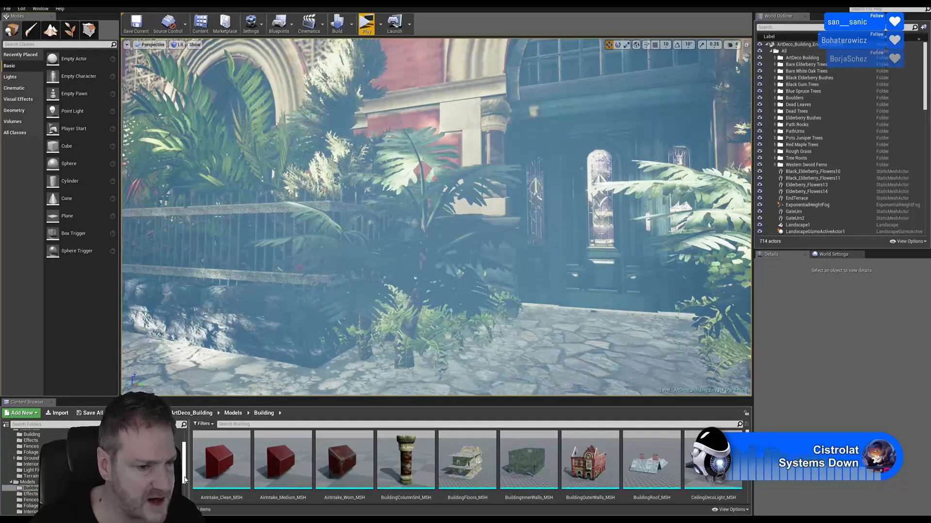
{"action": "scroll", "coordinate": [184, 480], "scroll_direction": "down", "scroll_amount": 2}
{"action": "left_click", "coordinate": [31, 481]}
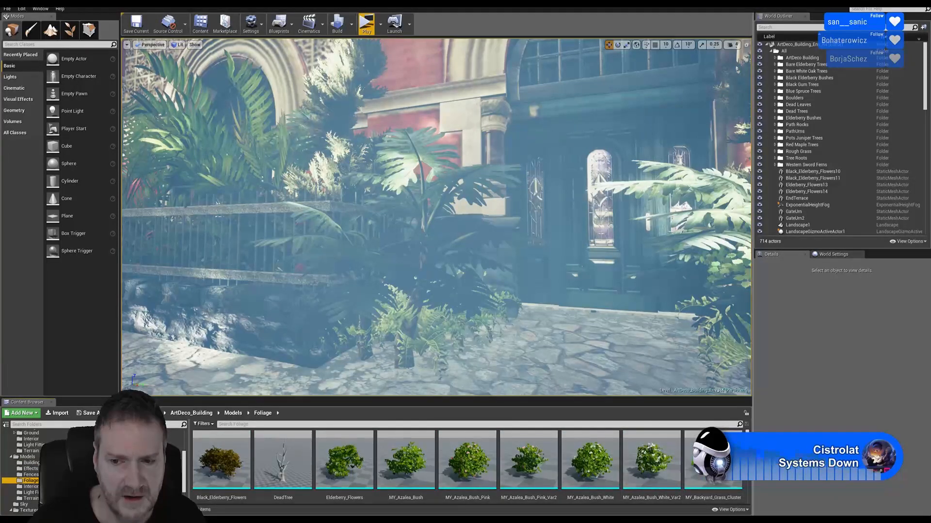
{"action": "scroll", "coordinate": [713, 465], "scroll_direction": "down", "scroll_amount": 2}
{"action": "scroll", "coordinate": [467, 466], "scroll_direction": "down", "scroll_amount": 5}
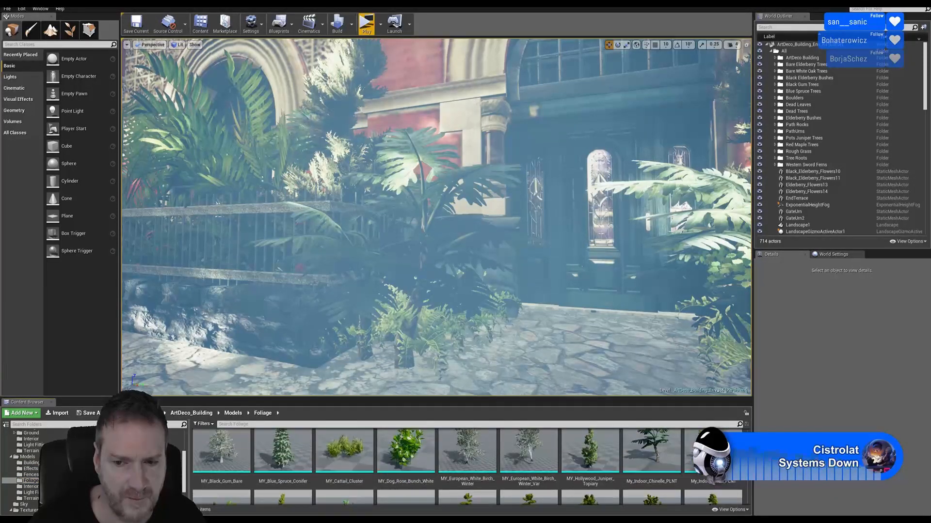
{"action": "scroll", "coordinate": [745, 487], "scroll_direction": "down", "scroll_amount": 4}
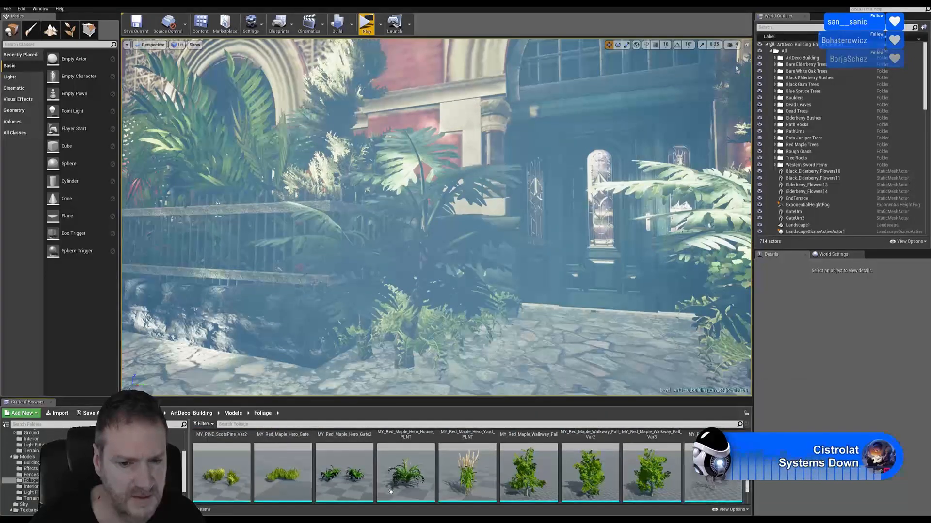
Place a MY_Western_Sword_Fern_Hero mesh on the paving and move it to the palm's base, at about X -2758, Y 145
{"action": "left_click_drag", "start_coordinate": [405, 472], "coordinate": [525, 369]}
{"action": "key", "text": "w"}
{"action": "right_click_drag", "start_coordinate": [525, 369], "coordinate": [531, 395]}
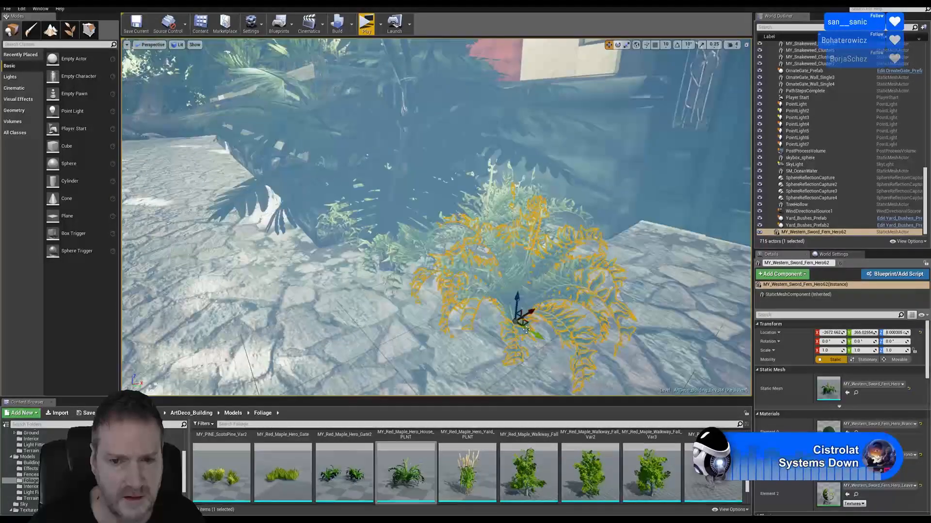
{"action": "left_click_drag", "start_coordinate": [526, 320], "coordinate": [360, 266]}
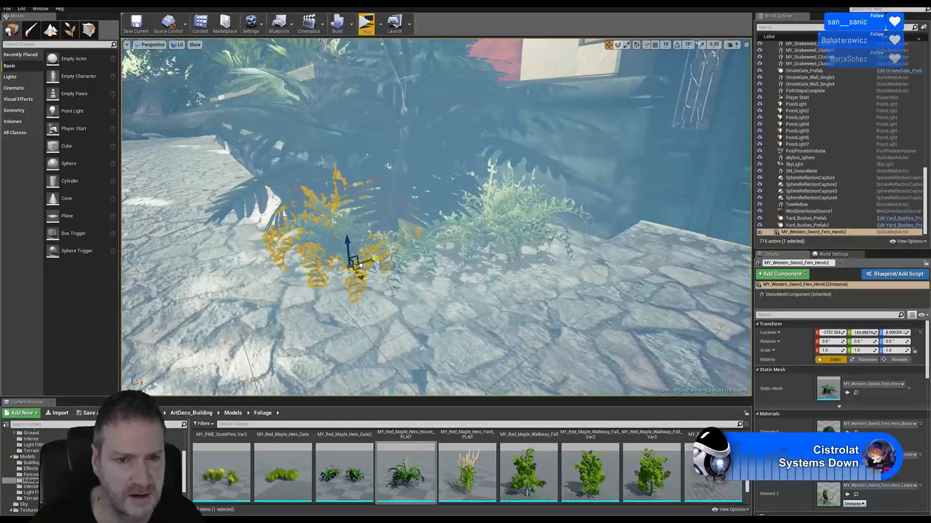
Rotate the placed sword fern slightly, to about 8.8° in X, 6.3° in Y and 1° in Z
{"action": "left_click", "coordinate": [617, 44]}
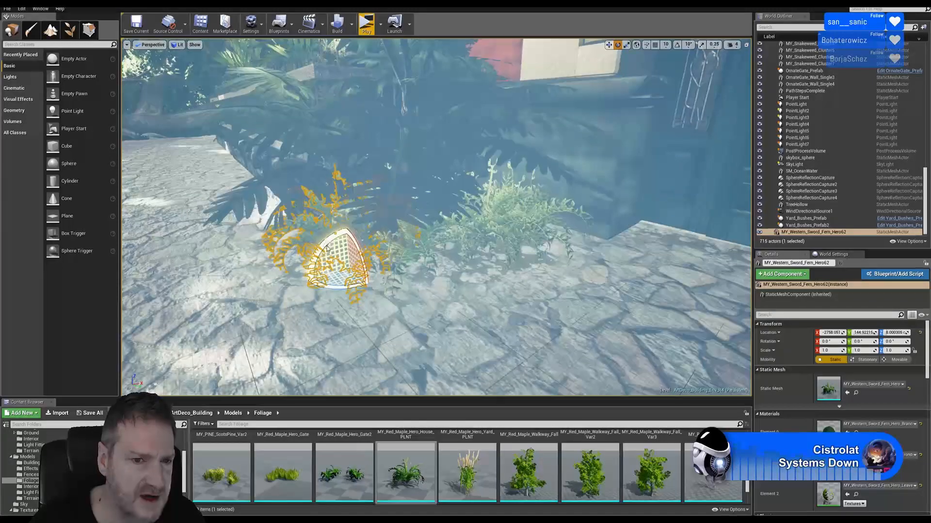
{"action": "left_click_drag", "start_coordinate": [327, 249], "coordinate": [363, 264]}
{"action": "right_click_drag", "start_coordinate": [363, 265], "coordinate": [539, 245]}
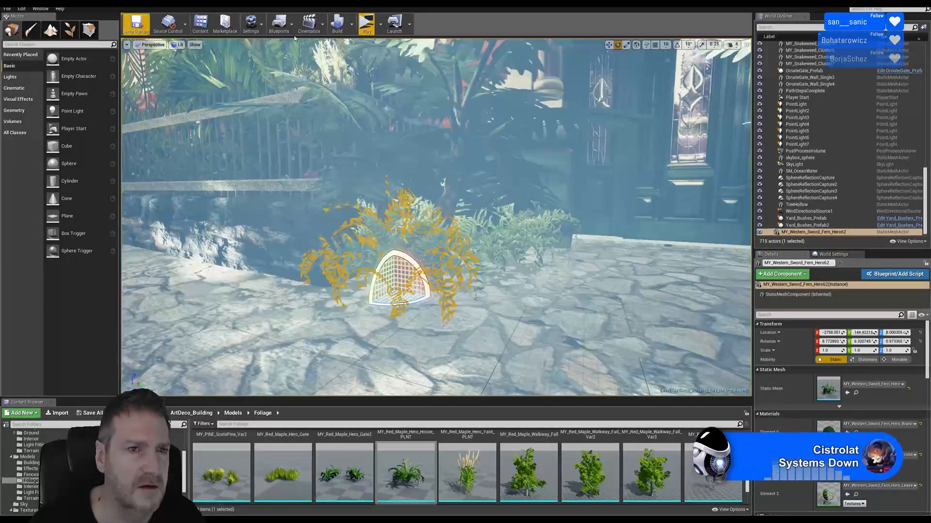
Duplicate the sword fern and move the copy behind the painted ferns toward the doorstep, at about X -2442, Y 198
{"action": "left_click", "coordinate": [608, 45]}
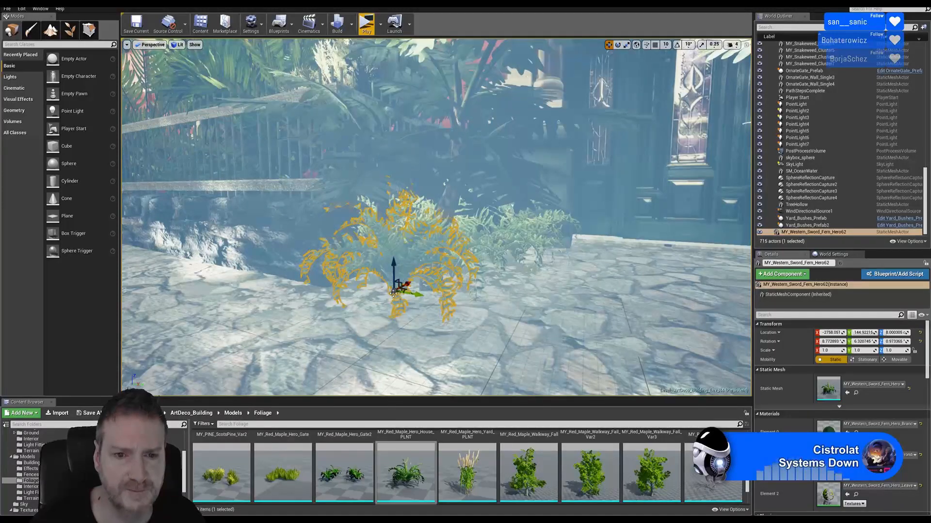
{"action": "right_click", "coordinate": [402, 293]}
{"action": "mouse_move", "coordinate": [443, 386]}
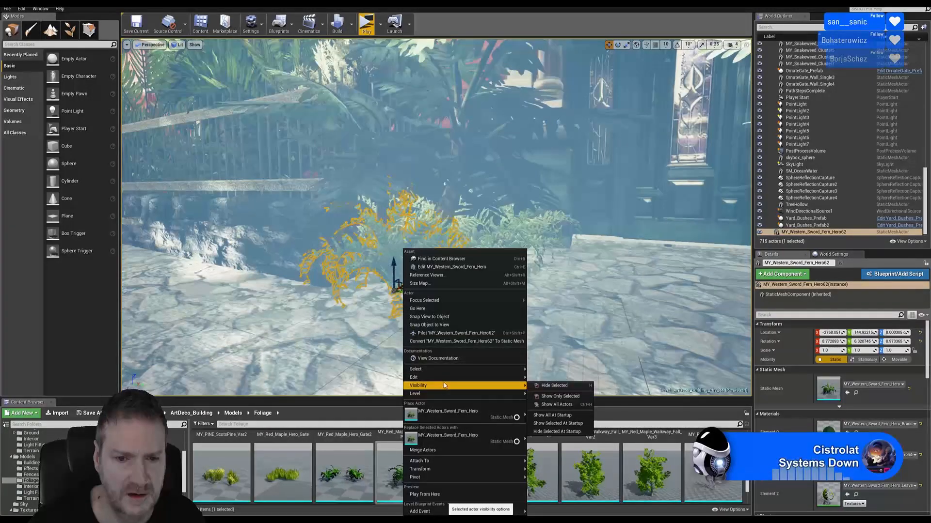
{"action": "left_click", "coordinate": [549, 410]}
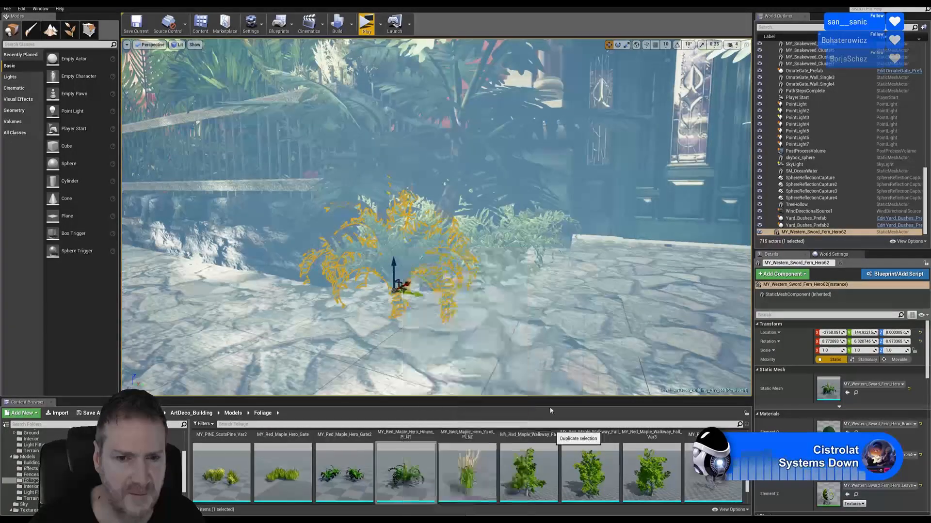
{"action": "left_click_drag", "start_coordinate": [409, 290], "coordinate": [506, 246]}
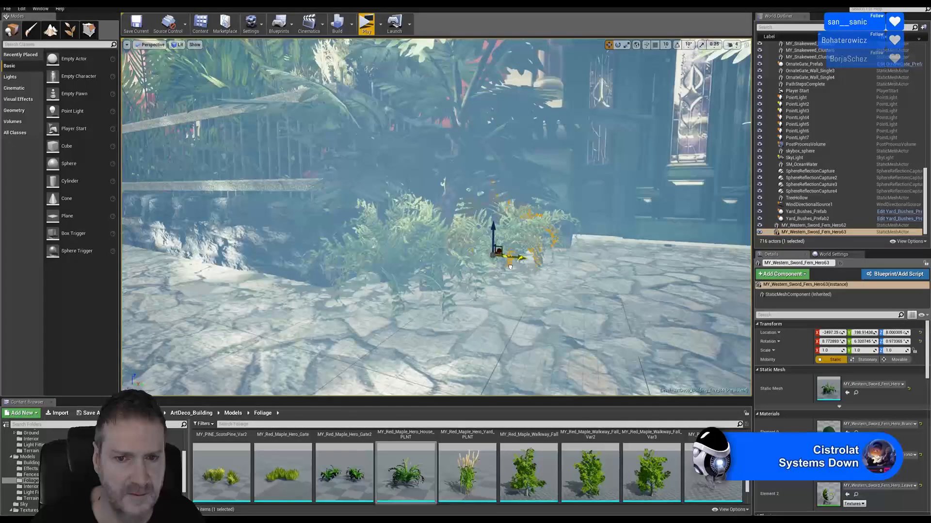
{"action": "key", "text": "f"}
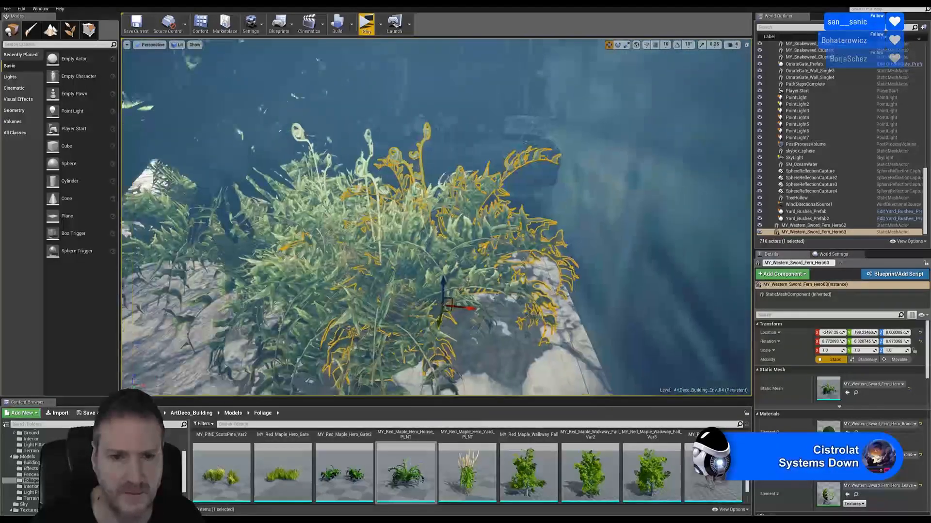
{"action": "mouse_move", "coordinate": [560, 308]}
{"action": "right_mouse_down"}
{"action": "mouse_move", "coordinate": [533, 277]}
{"action": "mouse_move", "coordinate": [548, 315]}
{"action": "mouse_move", "coordinate": [561, 309]}
{"action": "right_mouse_up"}
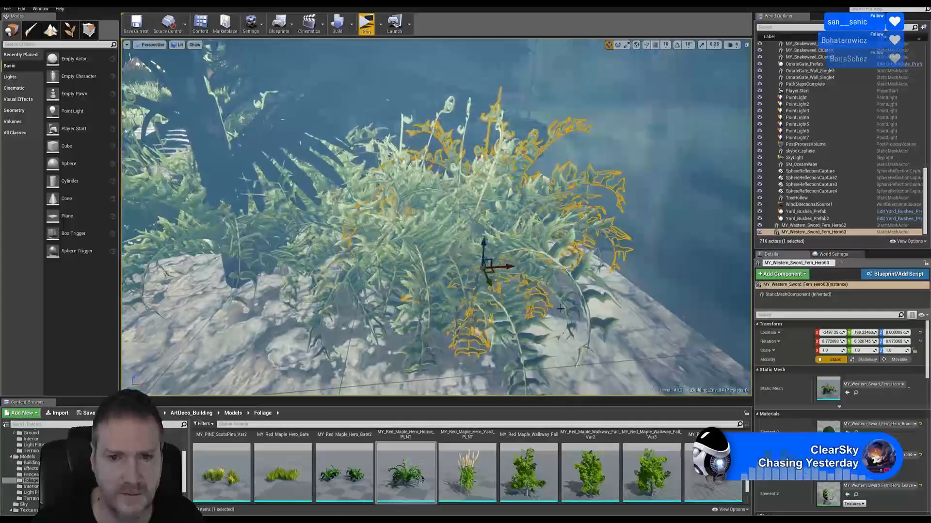
{"action": "left_click_drag", "start_coordinate": [505, 265], "coordinate": [566, 251]}
{"action": "right_click_drag", "start_coordinate": [671, 276], "coordinate": [735, 277]}
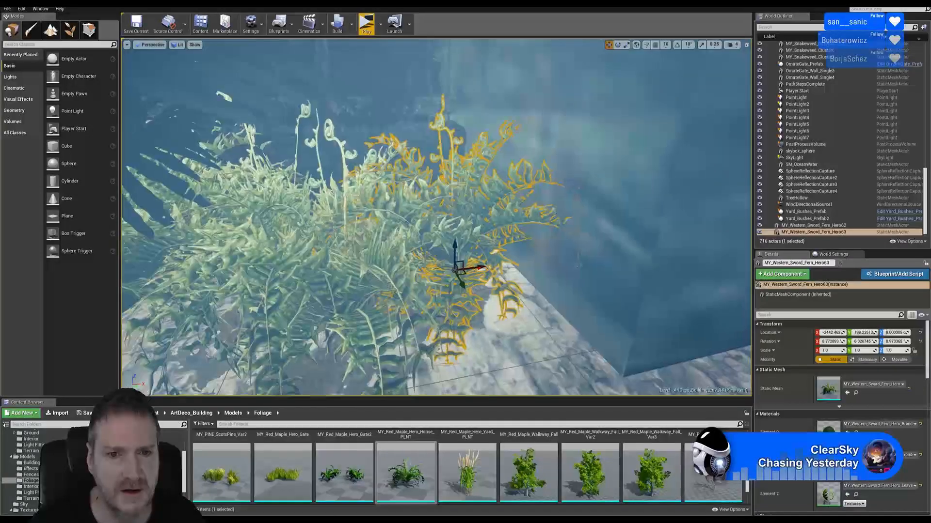
Scale the duplicated sword fern up uniformly to about 1.15
{"action": "left_click", "coordinate": [628, 45]}
{"action": "left_click_drag", "start_coordinate": [456, 273], "coordinate": [466, 266]}
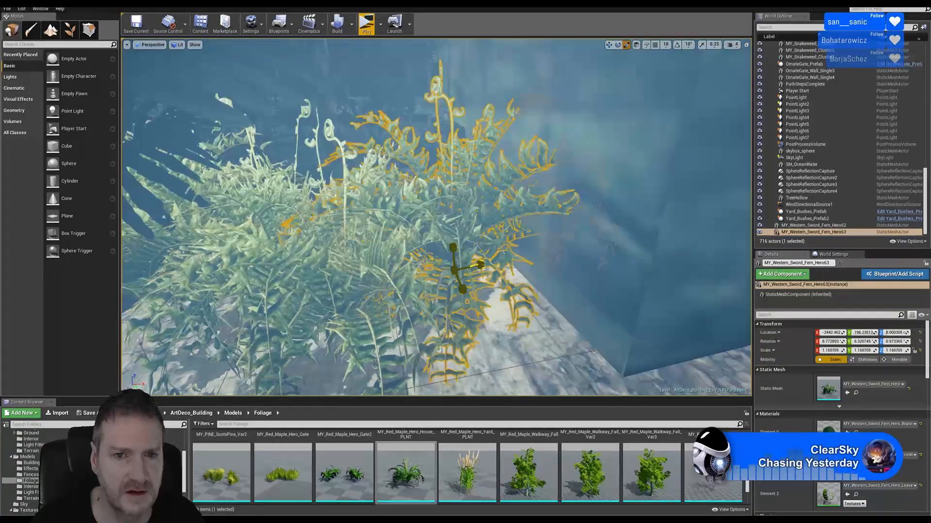
{"action": "right_click_drag", "start_coordinate": [458, 272], "coordinate": [376, 267]}
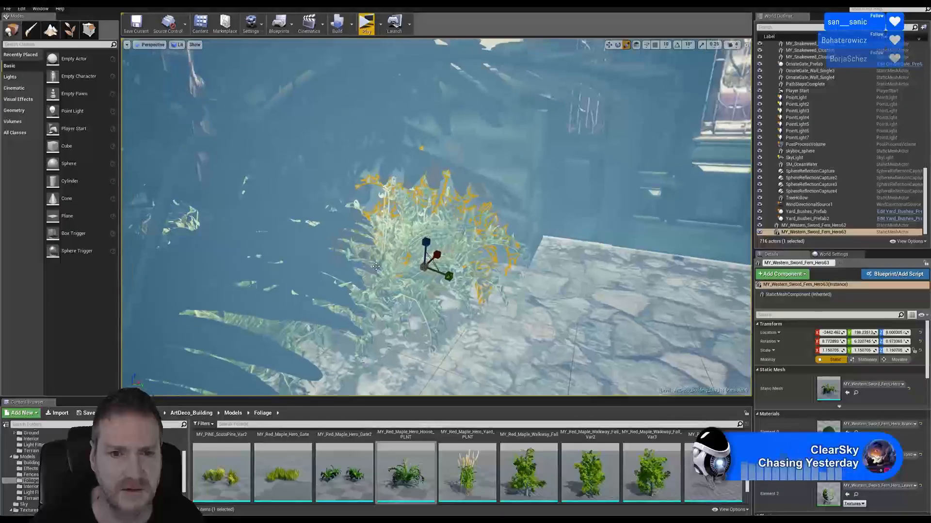
Duplicate the enlarged fern and move the copy along Y to about 429, in front of the door
{"action": "left_click", "coordinate": [609, 45]}
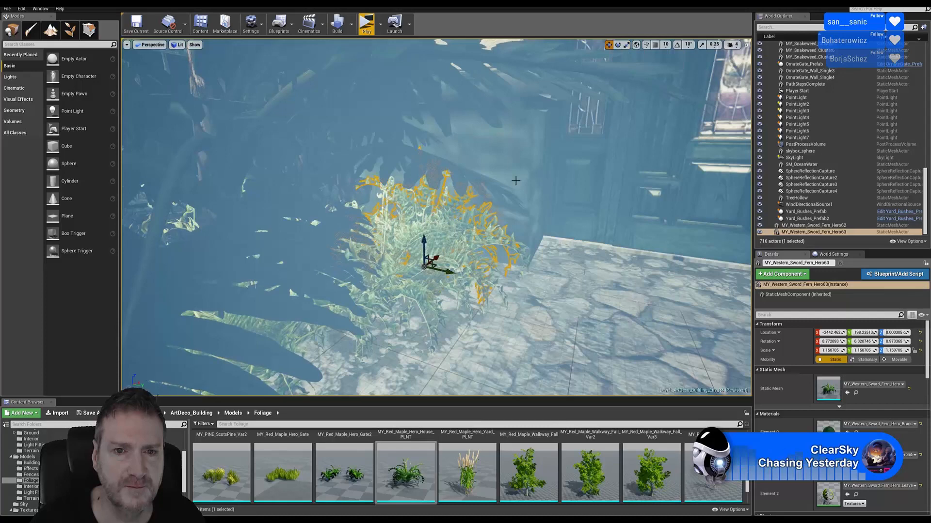
{"action": "right_click", "coordinate": [424, 207]}
{"action": "mouse_move", "coordinate": [460, 342]}
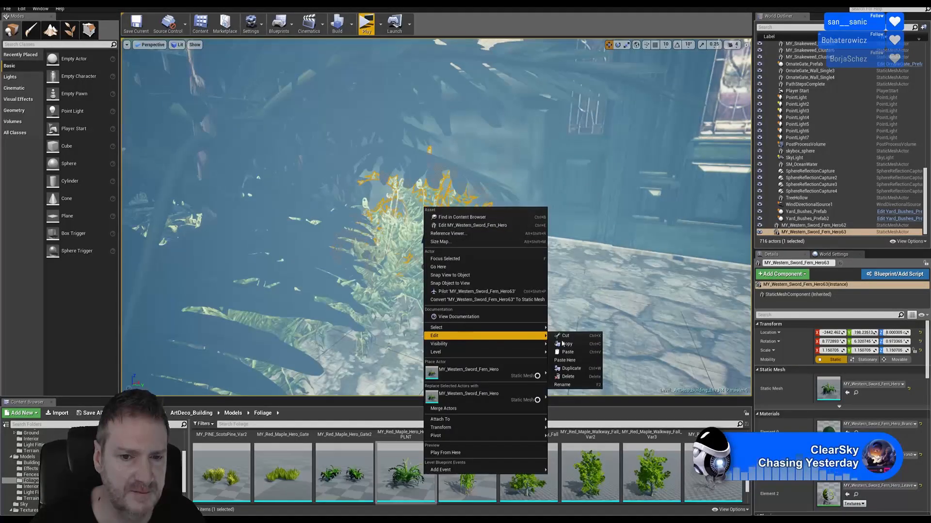
{"action": "left_click", "coordinate": [570, 370]}
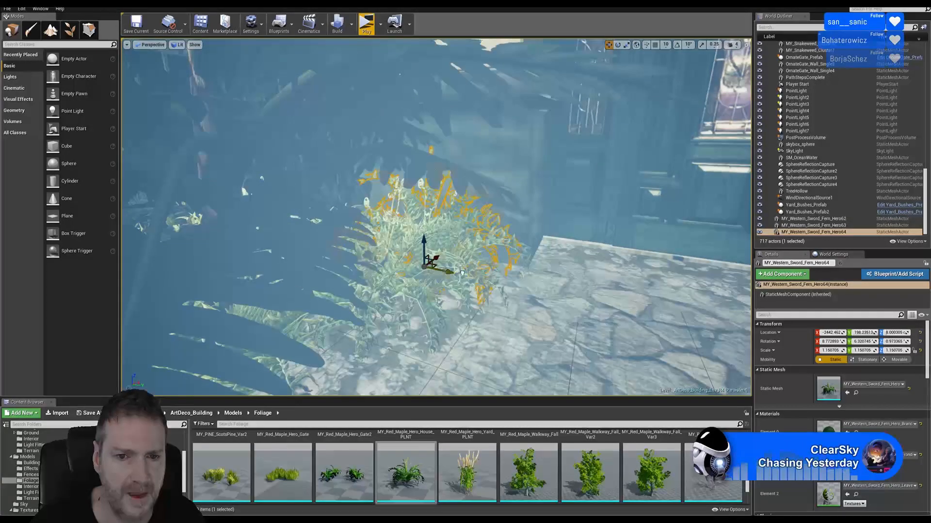
{"action": "left_click_drag", "start_coordinate": [462, 273], "coordinate": [649, 311]}
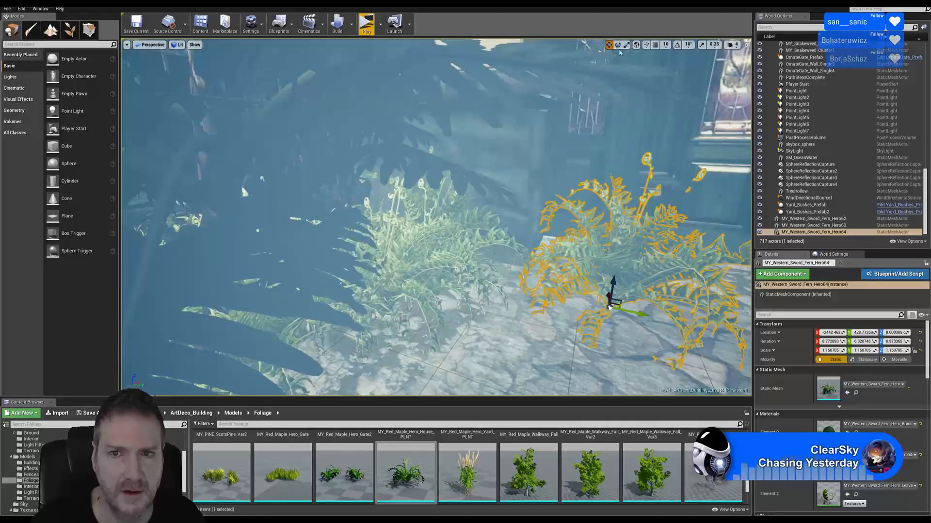
Rotate the fern in front of the door about its vertical axis to vary its appearance
{"action": "left_click", "coordinate": [618, 44]}
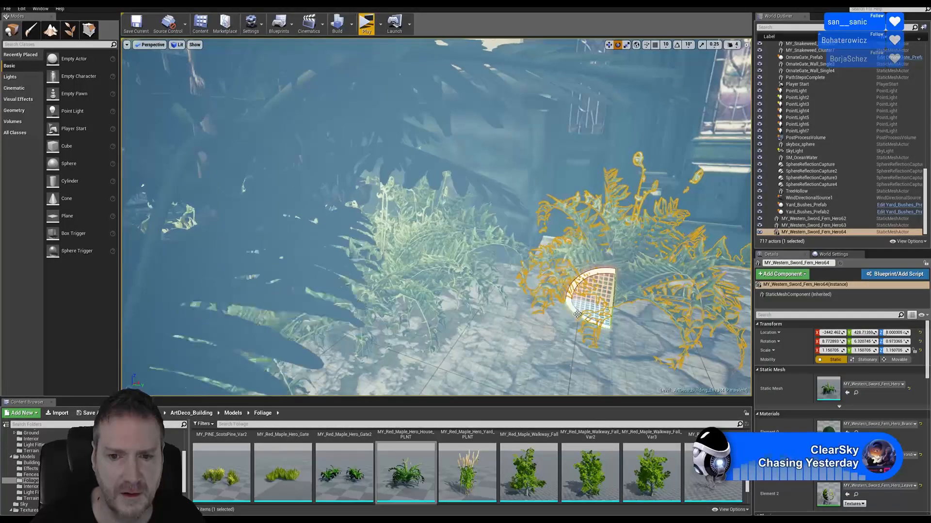
{"action": "left_click_drag", "start_coordinate": [577, 314], "coordinate": [610, 289]}
{"action": "left_click", "coordinate": [609, 46]}
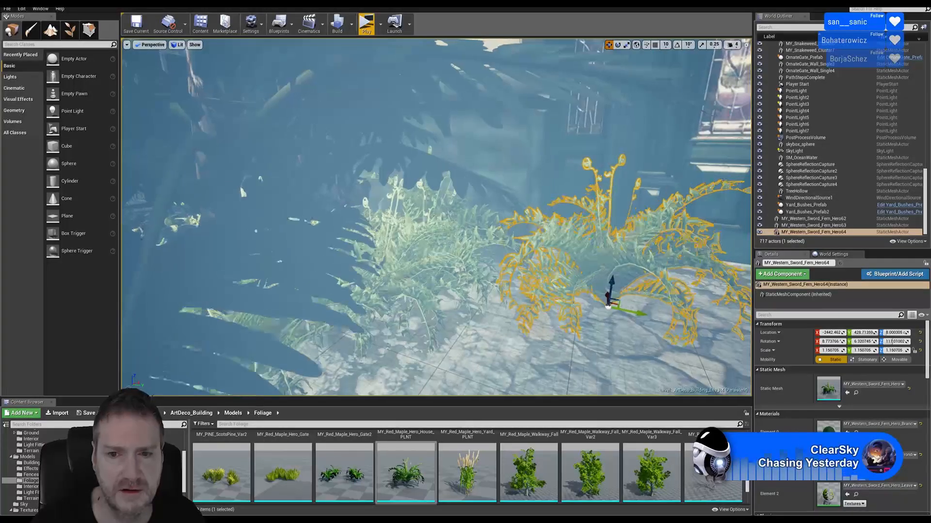
Move the rotated fern across the doorway to about Y 706 and adjust its height to sit on the paving
{"action": "right_click_drag", "start_coordinate": [534, 185], "coordinate": [419, 249]}
{"action": "left_click_drag", "start_coordinate": [390, 248], "coordinate": [594, 206]}
{"action": "right_click_drag", "start_coordinate": [594, 206], "coordinate": [537, 212]}
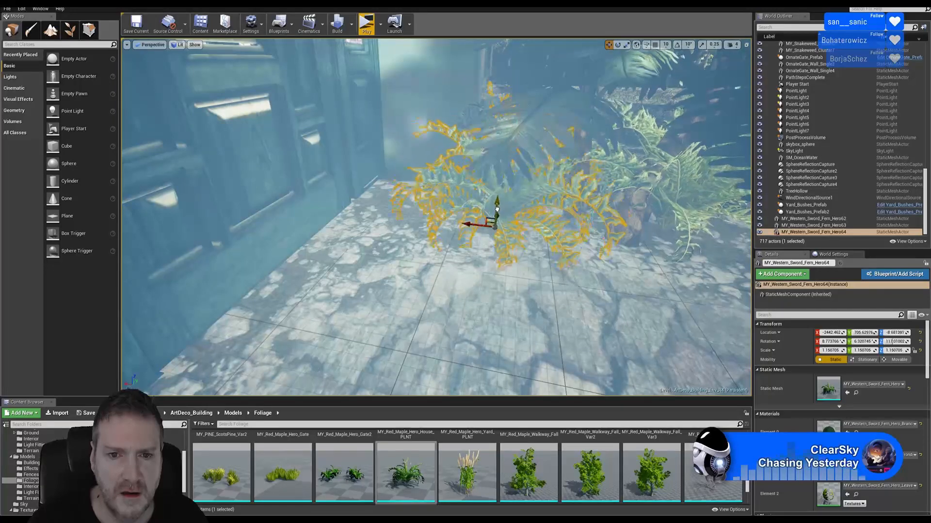
{"action": "left_click_drag", "start_coordinate": [499, 210], "coordinate": [520, 195]}
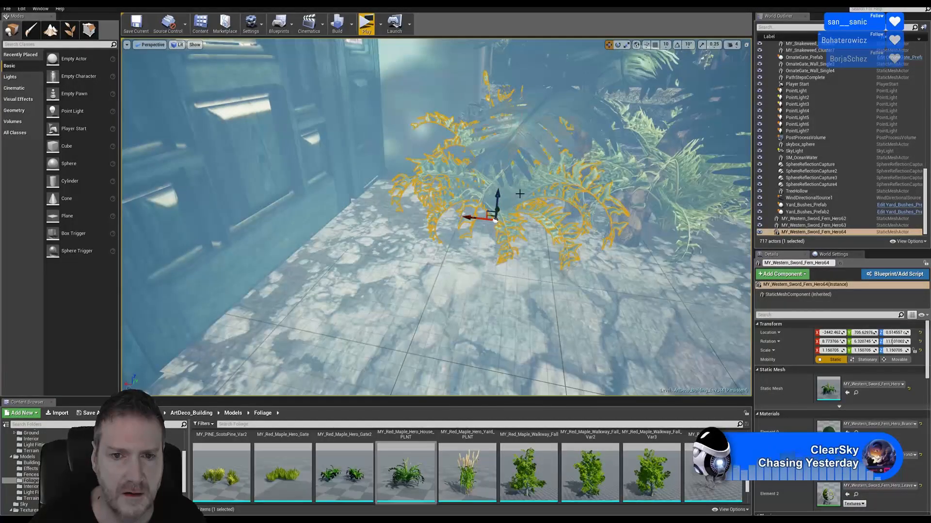
Duplicate the fern beyond the doorway, move the copy to about X -2361, Y 646, and scale it to about 0.92
{"action": "right_click", "coordinate": [520, 195]}
{"action": "mouse_move", "coordinate": [567, 324]}
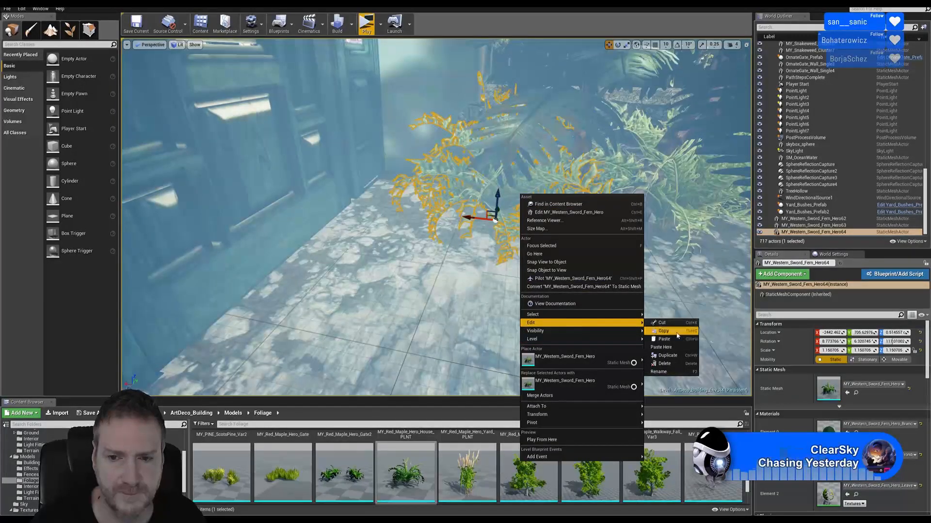
{"action": "left_click", "coordinate": [668, 356]}
{"action": "left_click_drag", "start_coordinate": [474, 217], "coordinate": [425, 225]}
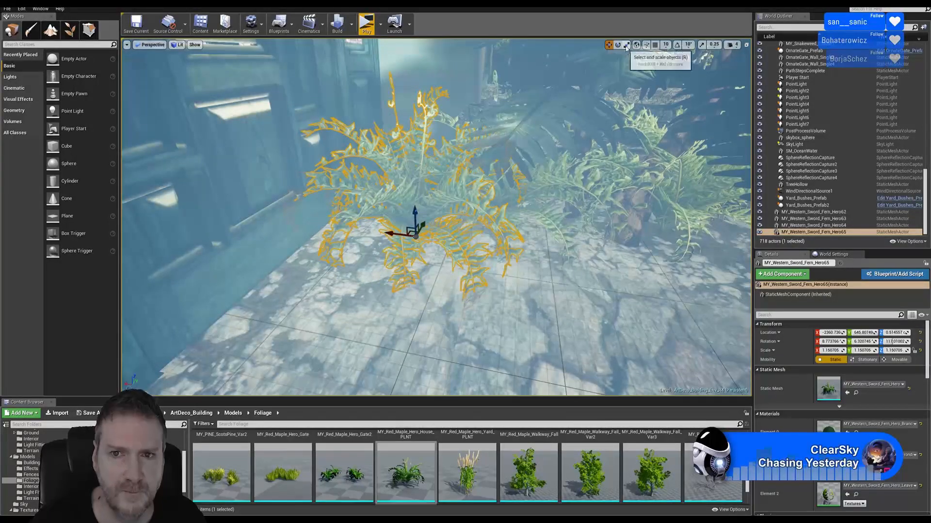
{"action": "left_click_drag", "start_coordinate": [417, 237], "coordinate": [408, 247]}
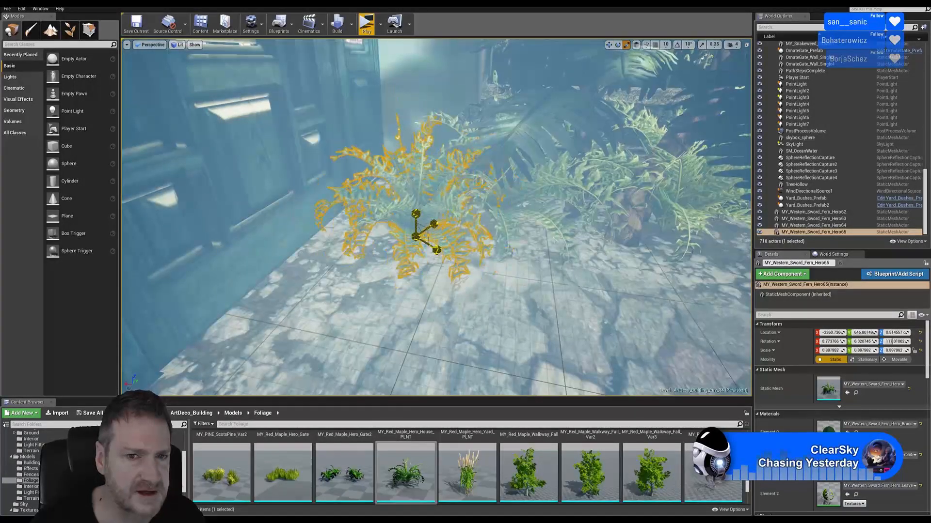
Duplicate the selected fern beyond the doorway and move the copy along X to about -2509
{"action": "left_click", "coordinate": [609, 44]}
{"action": "right_click", "coordinate": [446, 207]}
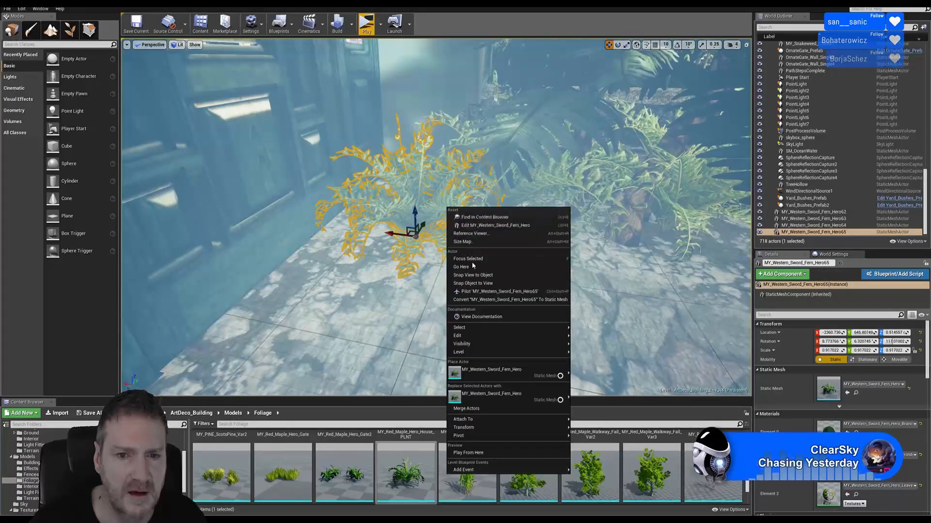
{"action": "mouse_move", "coordinate": [490, 342]}
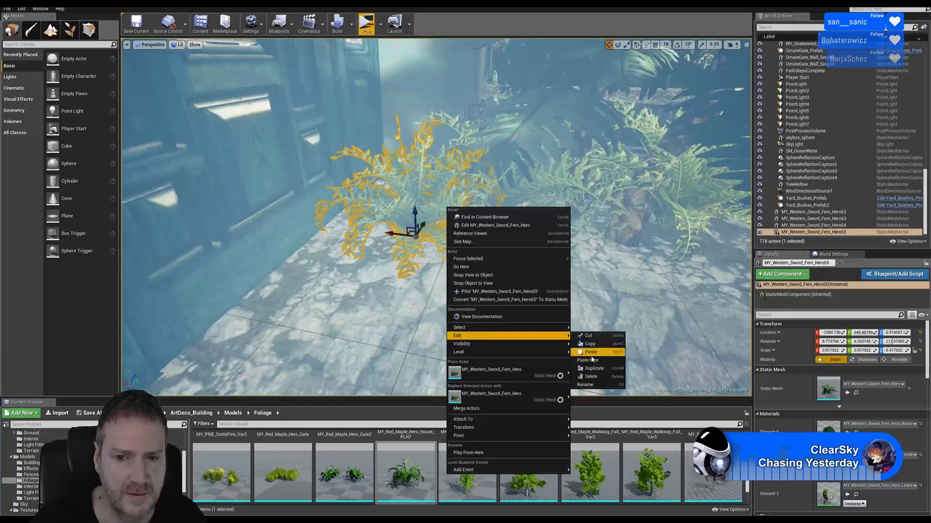
{"action": "left_click", "coordinate": [599, 369]}
{"action": "left_click_drag", "start_coordinate": [395, 235], "coordinate": [536, 251]}
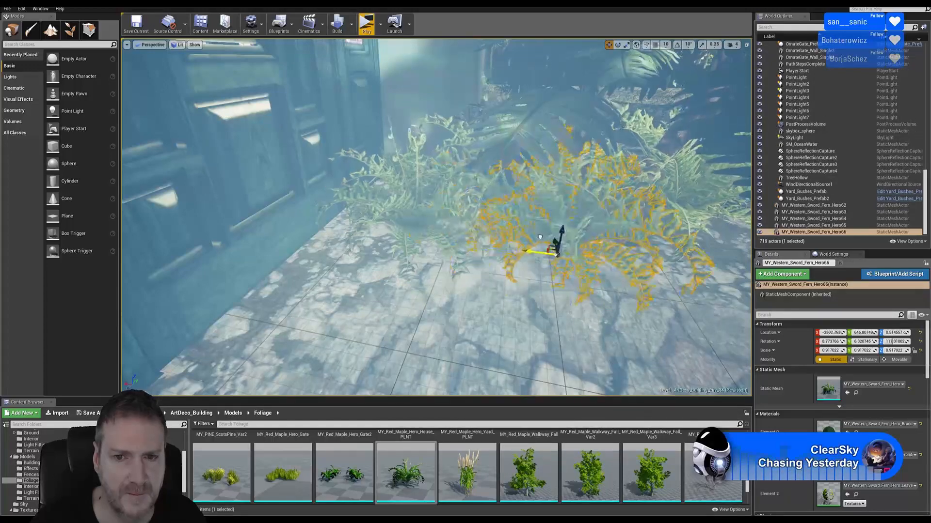
{"action": "right_click_drag", "start_coordinate": [552, 295], "coordinate": [514, 340]}
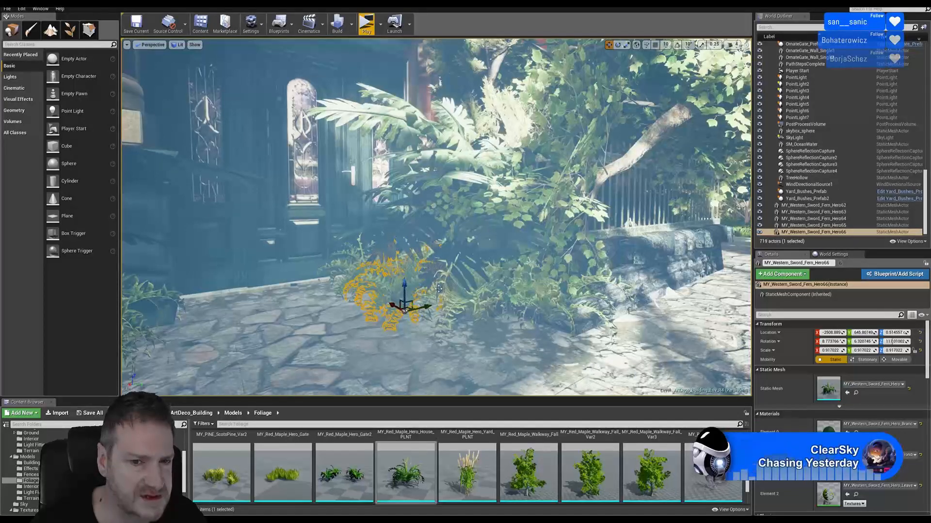
Duplicate the newest fern, scale the copy to about 1.03, and move it to about X -2721, Y 682
{"action": "right_click", "coordinate": [396, 283]}
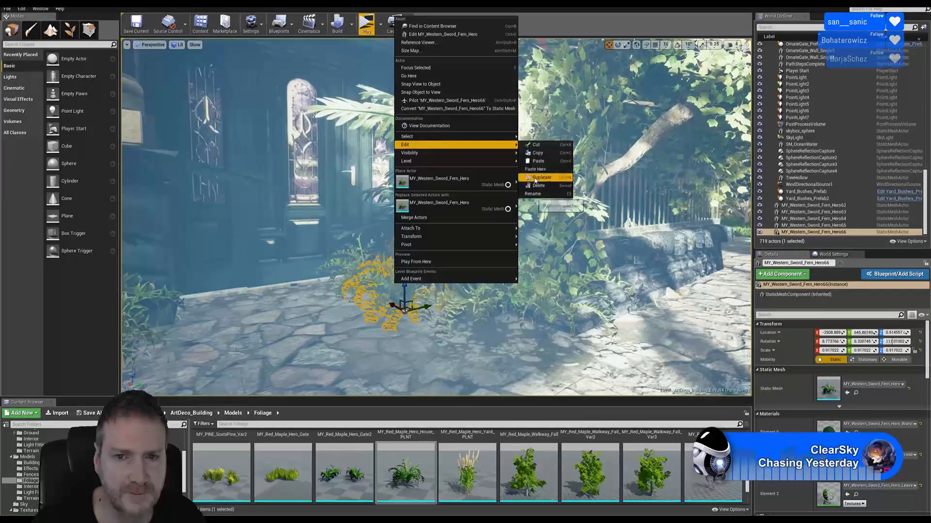
{"action": "left_click", "coordinate": [539, 177]}
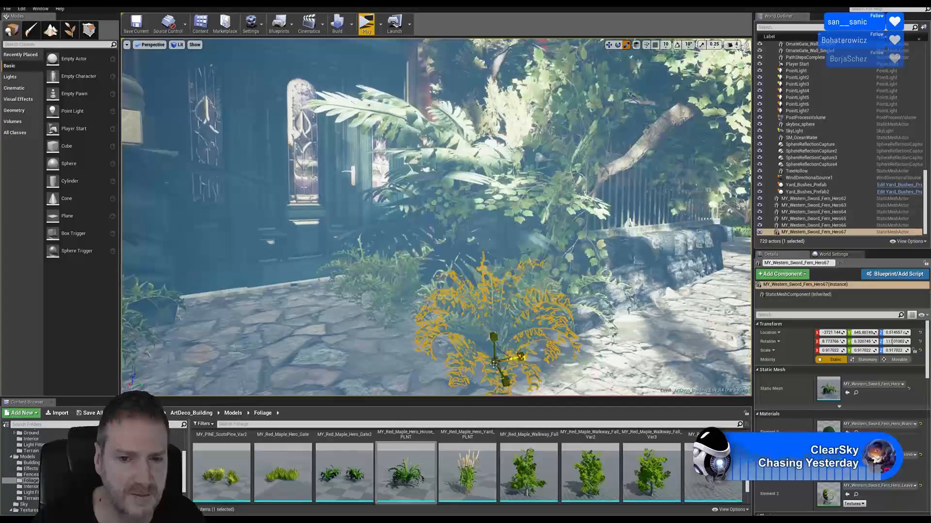
{"action": "left_click_drag", "start_coordinate": [499, 364], "coordinate": [514, 353]}
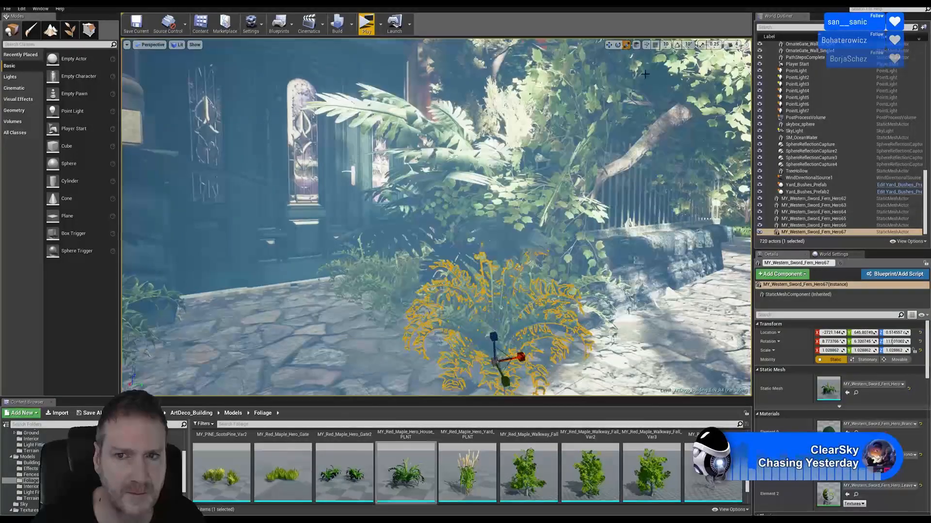
{"action": "left_click", "coordinate": [609, 44]}
{"action": "mouse_move", "coordinate": [597, 107]}
{"action": "right_mouse_down"}
{"action": "mouse_move", "coordinate": [543, 114]}
{"action": "mouse_move", "coordinate": [611, 119]}
{"action": "mouse_move", "coordinate": [599, 114]}
{"action": "right_mouse_up"}
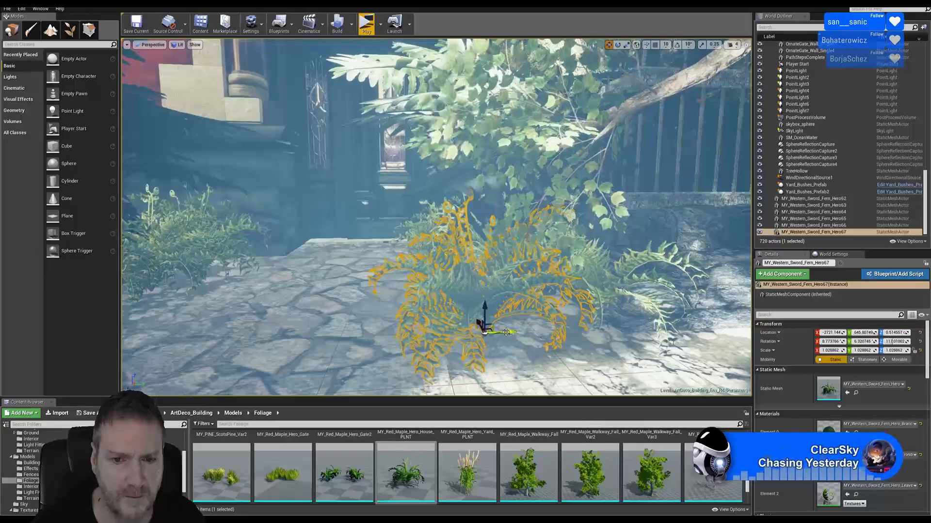
{"action": "left_click_drag", "start_coordinate": [514, 340], "coordinate": [548, 330]}
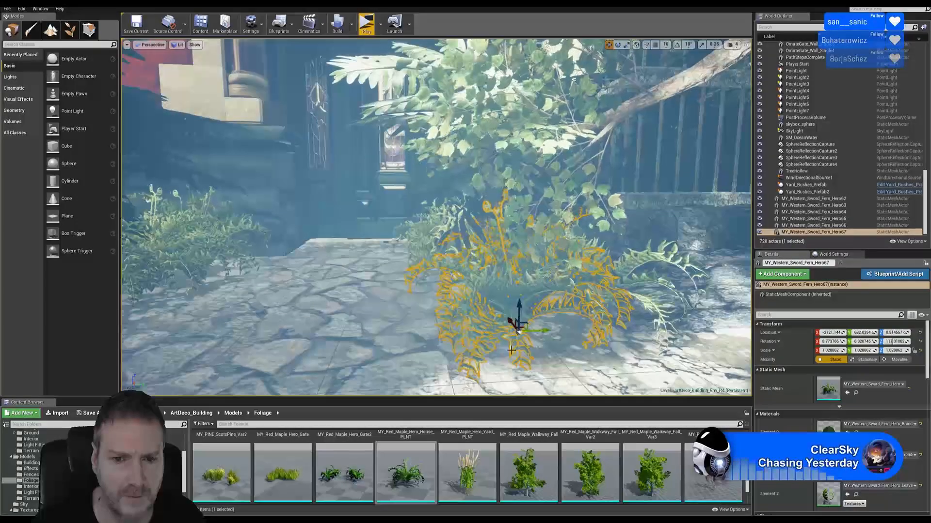
Rotate the enlarged fern copy about its vertical axis to vary its appearance and clear the selection
{"action": "mouse_move", "coordinate": [548, 330]}
{"action": "right_mouse_down"}
{"action": "mouse_move", "coordinate": [589, 337]}
{"action": "mouse_move", "coordinate": [535, 340]}
{"action": "right_mouse_up"}
{"action": "right_click_drag", "start_coordinate": [556, 168], "coordinate": [571, 171]}
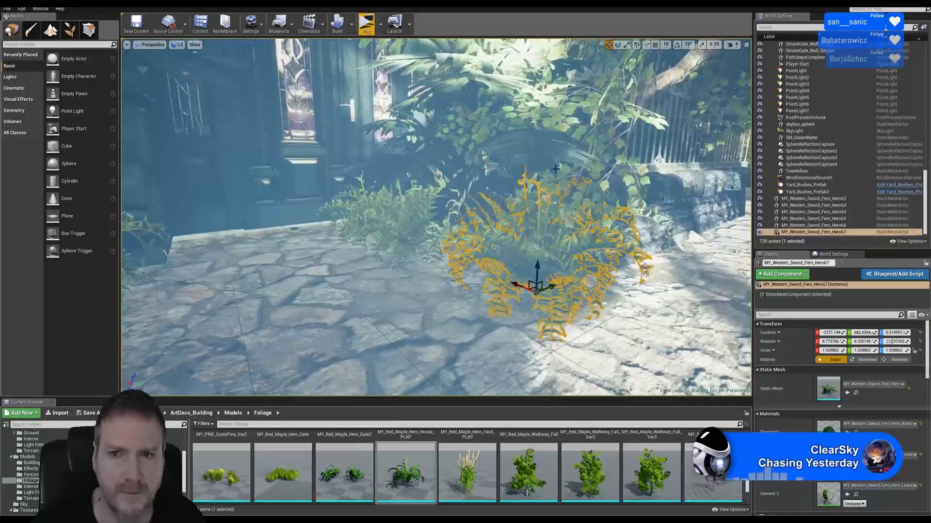
{"action": "left_click", "coordinate": [617, 45]}
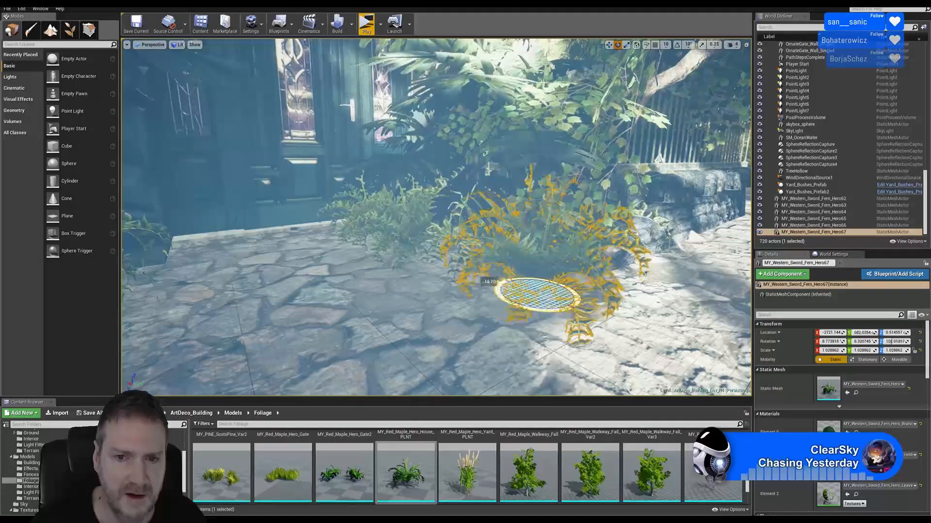
{"action": "left_click_drag", "start_coordinate": [557, 294], "coordinate": [558, 294]}
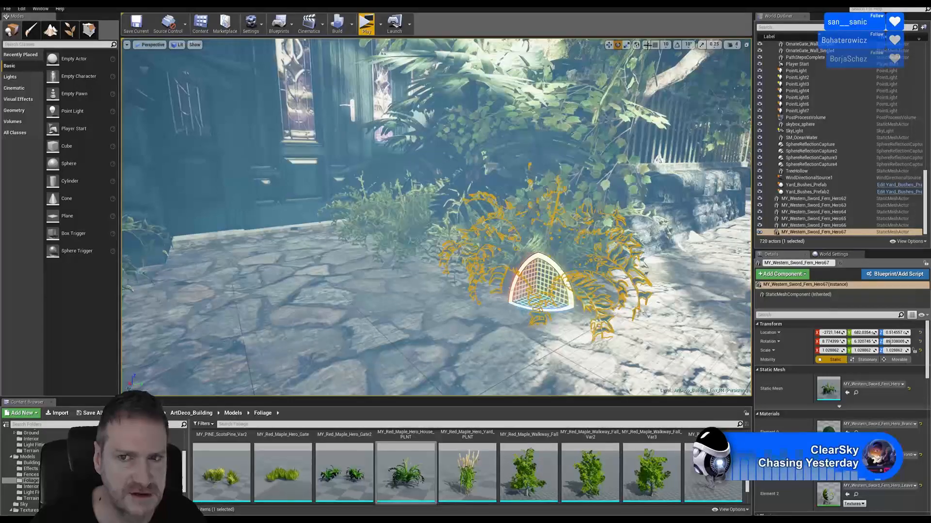
{"action": "key", "text": "w"}
{"action": "key", "text": "Escape"}
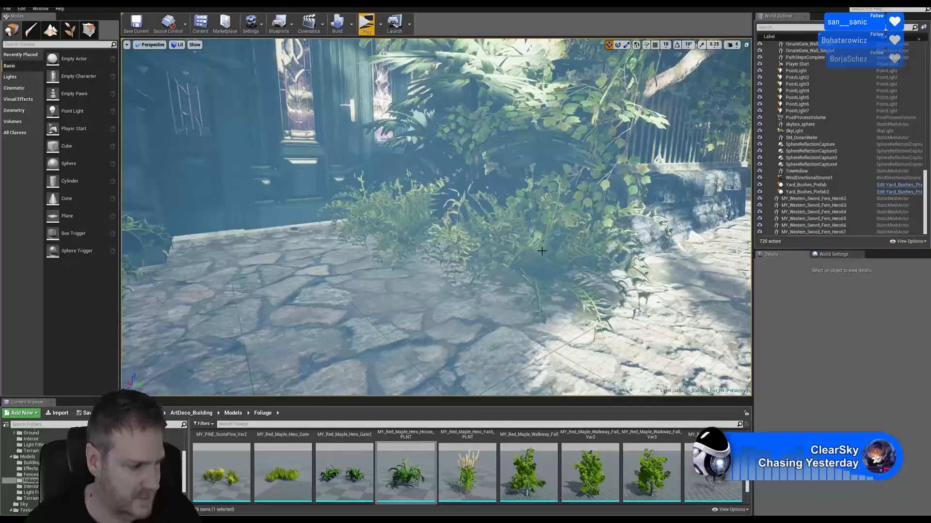
Place a MY_Backyard_Grass_Cluster mesh from the Foliage folder around the base of the ferns beside the stone wall, and deselect it
{"action": "right_click_drag", "start_coordinate": [464, 368], "coordinate": [345, 369]}
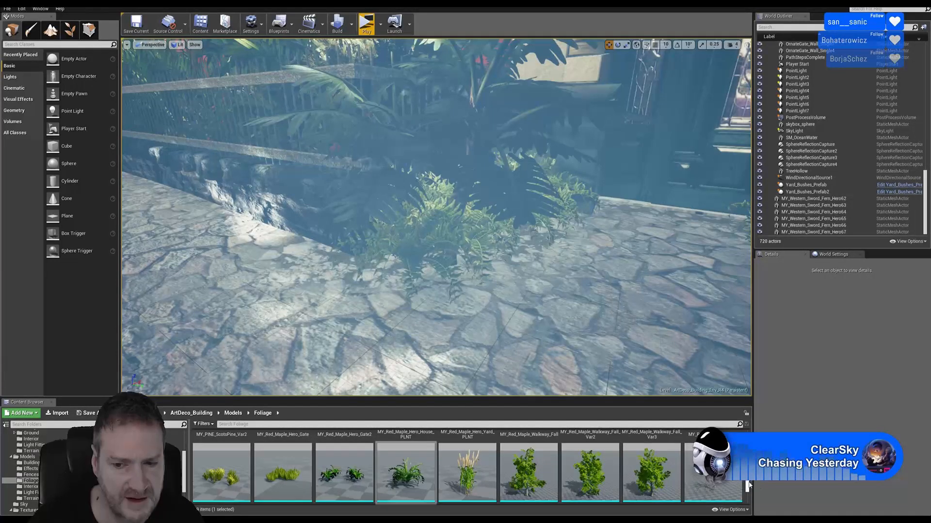
{"action": "left_click_drag", "start_coordinate": [747, 483], "coordinate": [747, 435]}
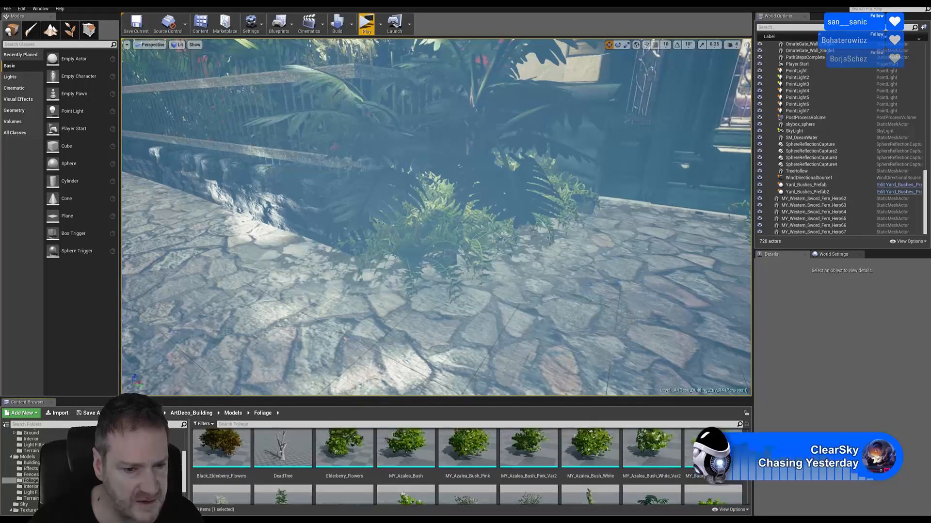
{"action": "right_click_drag", "start_coordinate": [718, 448], "coordinate": [718, 471]}
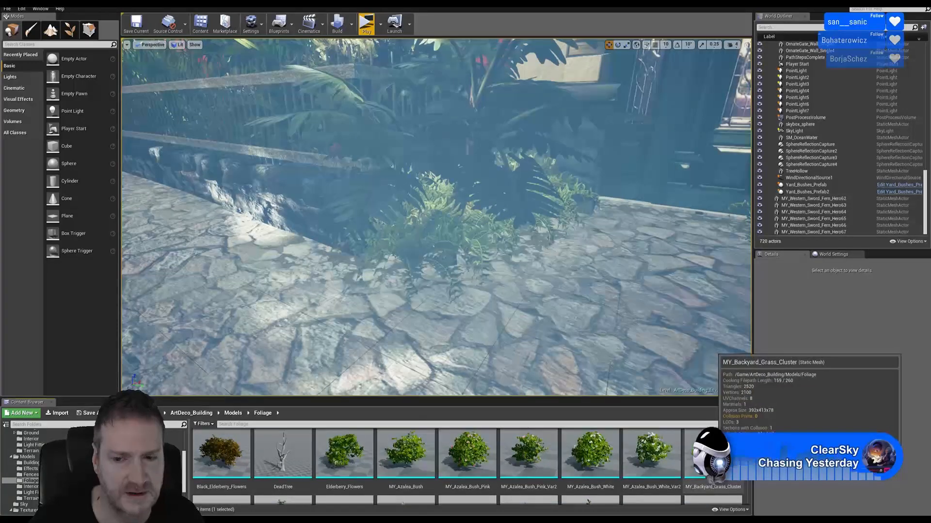
{"action": "left_click_drag", "start_coordinate": [712, 453], "coordinate": [427, 239]}
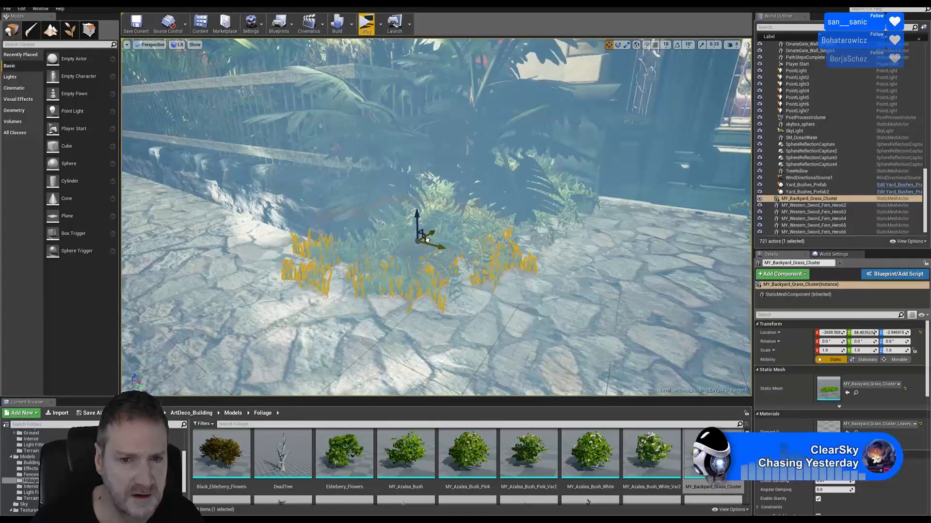
{"action": "mouse_move", "coordinate": [447, 331]}
{"action": "right_mouse_down"}
{"action": "mouse_move", "coordinate": [395, 330]}
{"action": "mouse_move", "coordinate": [465, 322]}
{"action": "mouse_move", "coordinate": [351, 321]}
{"action": "mouse_move", "coordinate": [437, 345]}
{"action": "right_mouse_up"}
{"action": "key", "text": "Escape"}
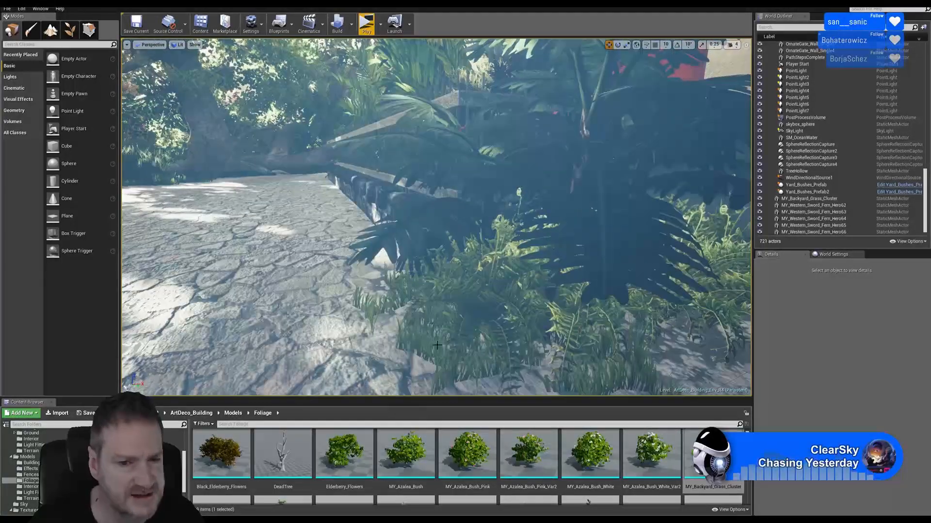
{"action": "right_click_drag", "start_coordinate": [376, 302], "coordinate": [343, 306]}
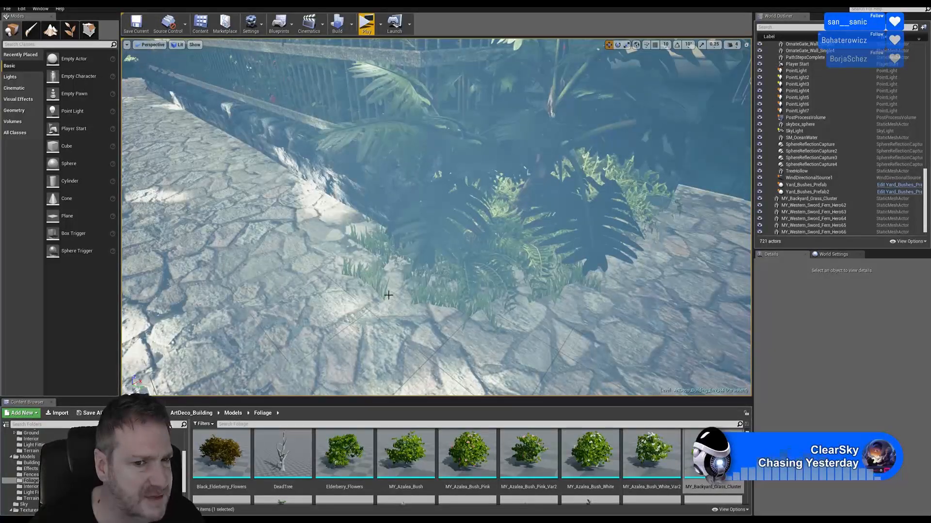
{"action": "right_click_drag", "start_coordinate": [447, 282], "coordinate": [433, 219]}
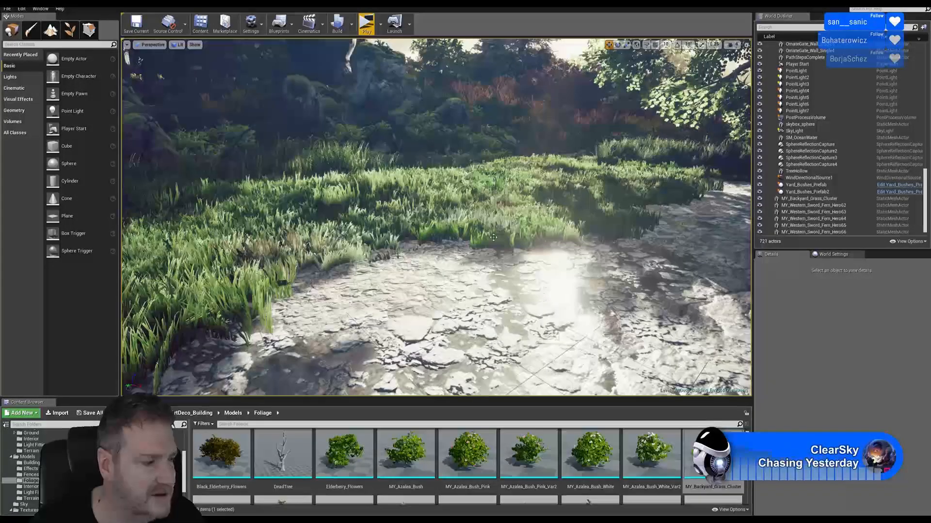
{"action": "right_click_drag", "start_coordinate": [494, 237], "coordinate": [506, 256]}
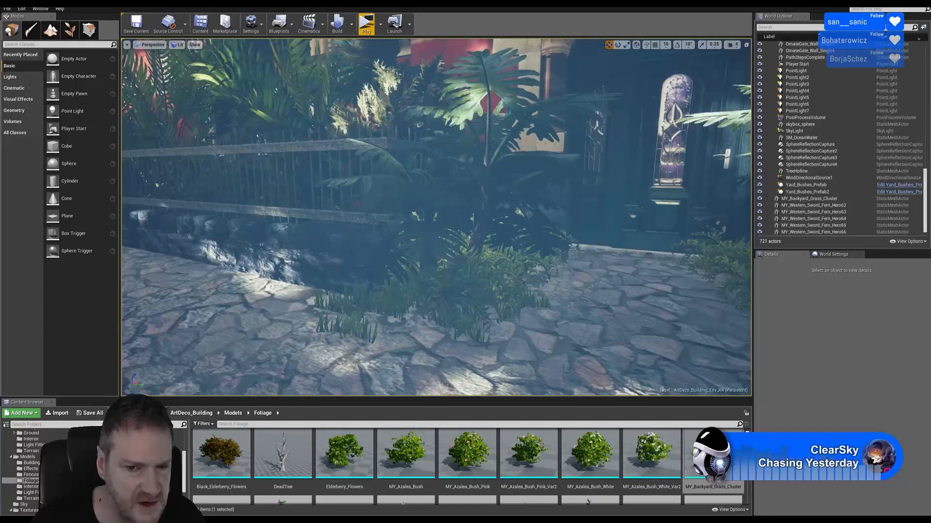
Find MY_Thick_Grass_Cluster among the foliage meshes and place one on the paving in front of the ferns
{"action": "scroll", "coordinate": [587, 502], "scroll_direction": "down", "scroll_amount": 2}
{"action": "scroll", "coordinate": [712, 484], "scroll_direction": "down", "scroll_amount": 3}
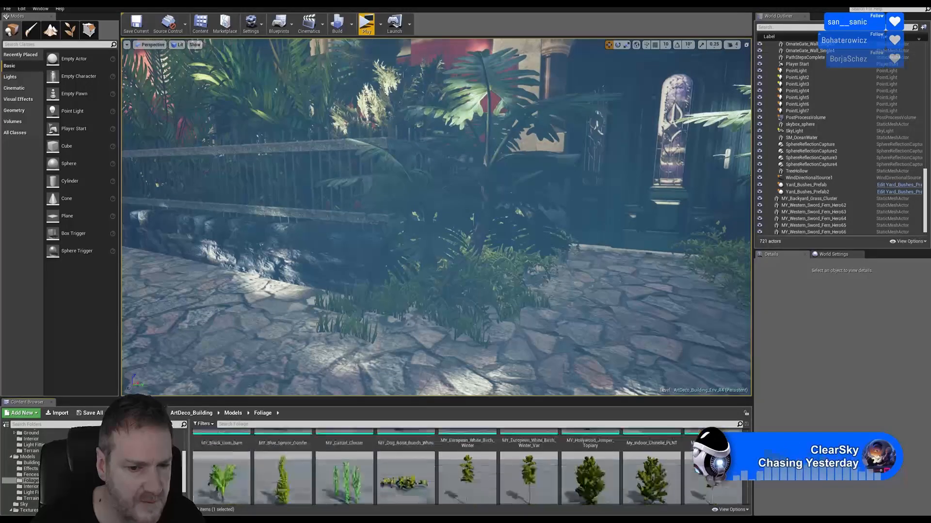
{"action": "scroll", "coordinate": [713, 485], "scroll_direction": "up", "scroll_amount": 5}
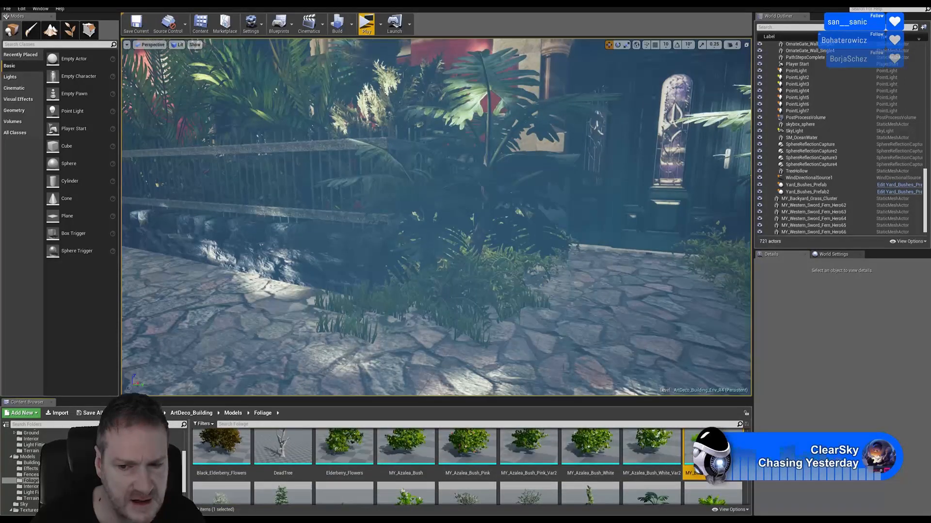
{"action": "scroll", "coordinate": [468, 468], "scroll_direction": "down", "scroll_amount": 5}
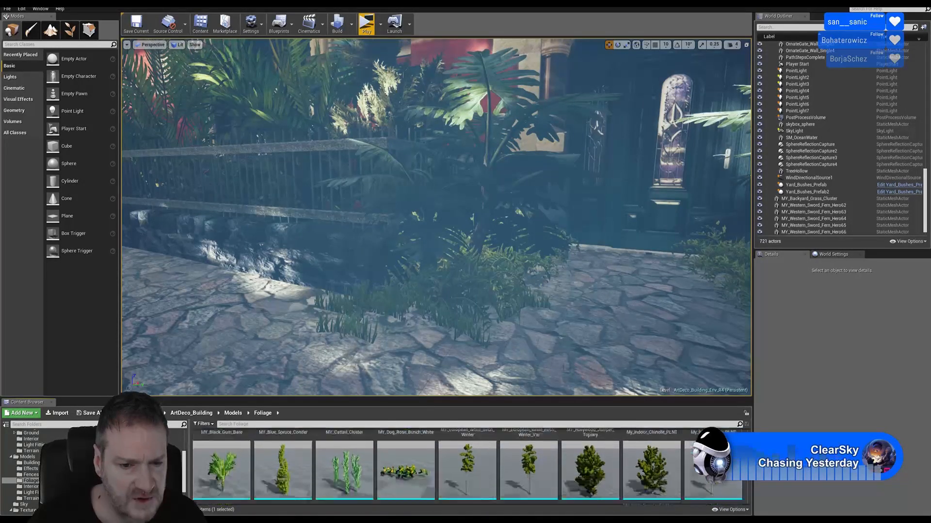
{"action": "scroll", "coordinate": [467, 468], "scroll_direction": "down", "scroll_amount": 4}
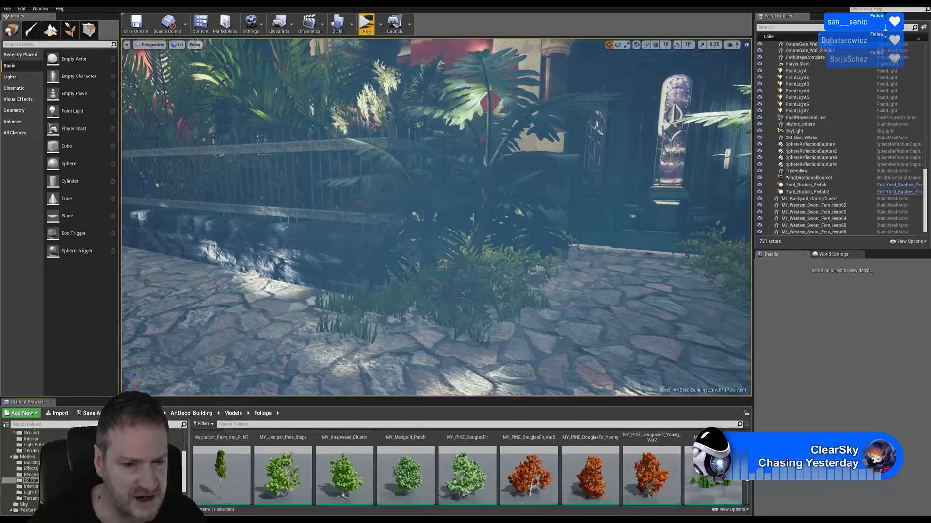
{"action": "scroll", "coordinate": [747, 484], "scroll_direction": "down", "scroll_amount": 3}
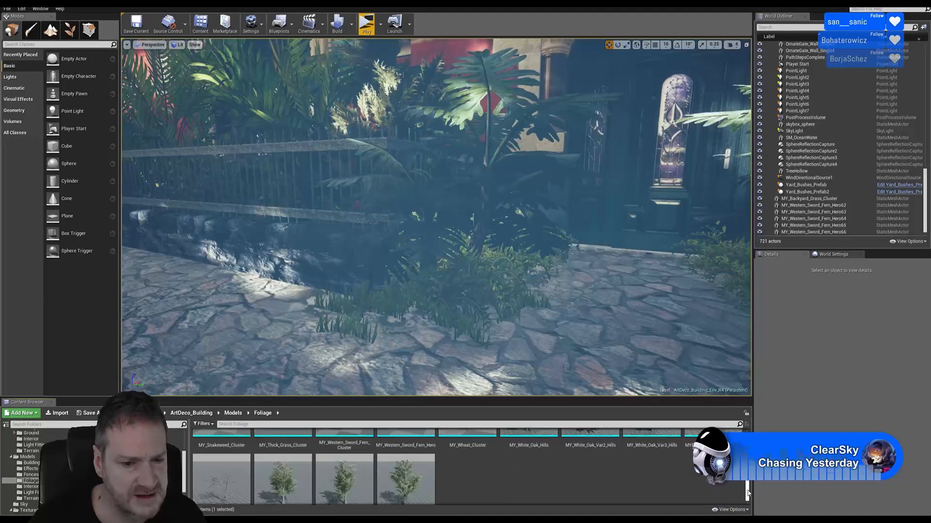
{"action": "left_click_drag", "start_coordinate": [748, 486], "coordinate": [748, 485]}
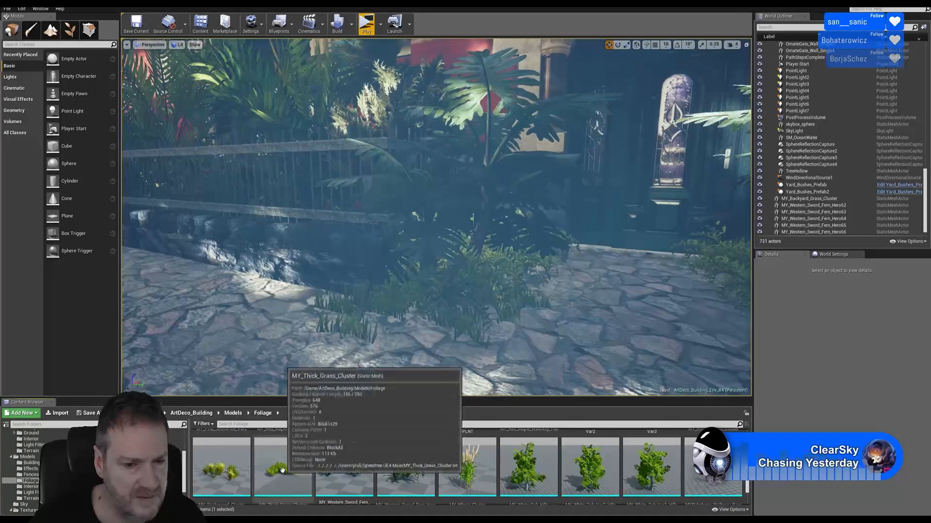
{"action": "left_click_drag", "start_coordinate": [282, 466], "coordinate": [409, 352]}
Move the thick grass cluster to about X -2849, Y 106 and lower it to about Z -4.2, into the paving
{"action": "right_click_drag", "start_coordinate": [446, 376], "coordinate": [441, 372]}
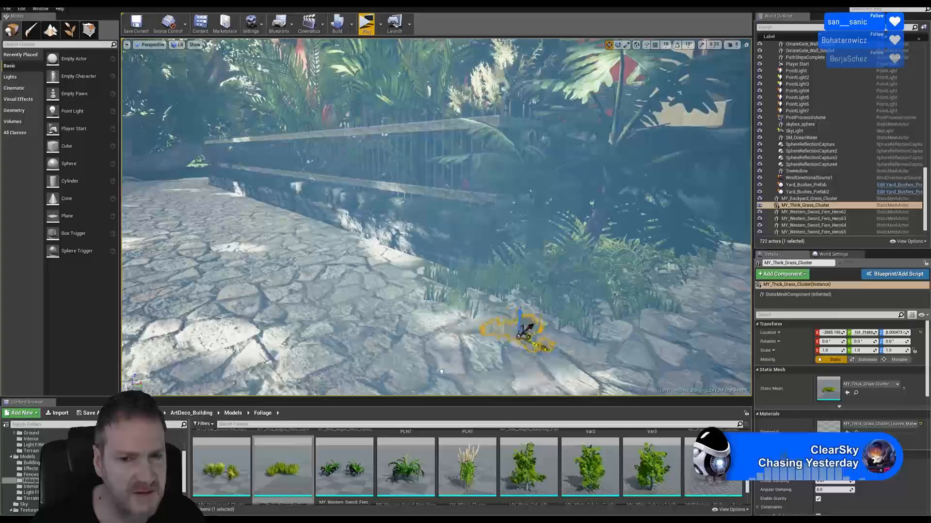
{"action": "key", "text": "f"}
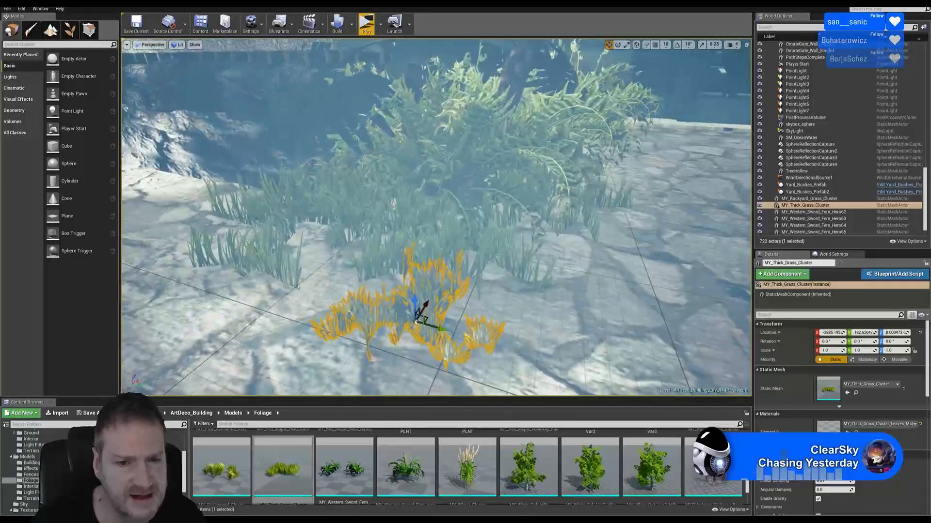
{"action": "right_click_drag", "start_coordinate": [422, 310], "coordinate": [378, 328]}
{"action": "key", "text": "s"}
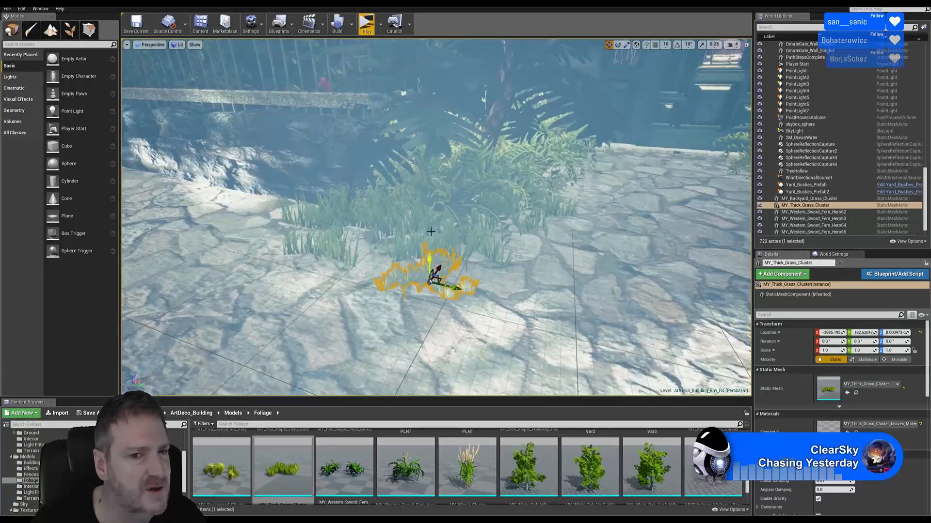
{"action": "left_click_drag", "start_coordinate": [453, 287], "coordinate": [372, 277]}
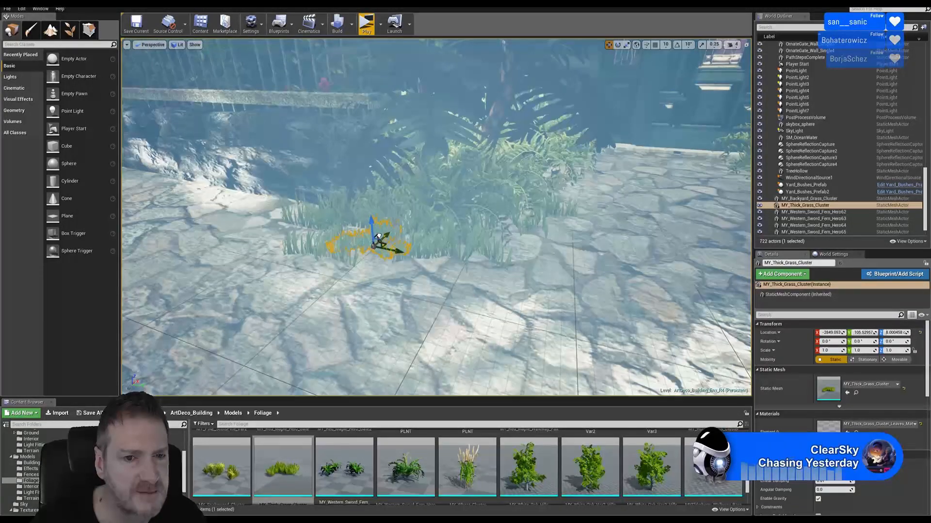
{"action": "mouse_move", "coordinate": [406, 223]}
{"action": "right_mouse_down"}
{"action": "mouse_move", "coordinate": [400, 202]}
{"action": "mouse_move", "coordinate": [403, 233]}
{"action": "mouse_move", "coordinate": [406, 223]}
{"action": "right_mouse_up"}
{"action": "left_click_drag", "start_coordinate": [419, 170], "coordinate": [420, 186]}
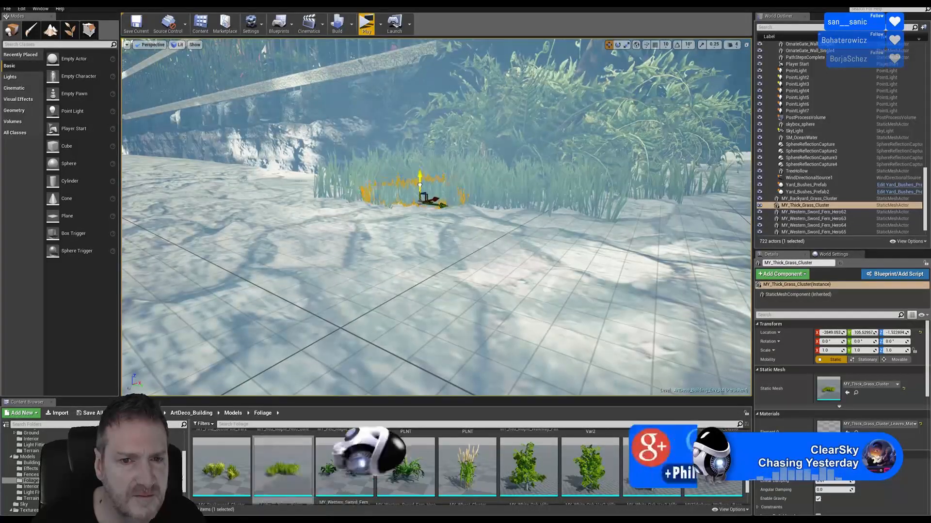
{"action": "right_click_drag", "start_coordinate": [424, 247], "coordinate": [477, 259]}
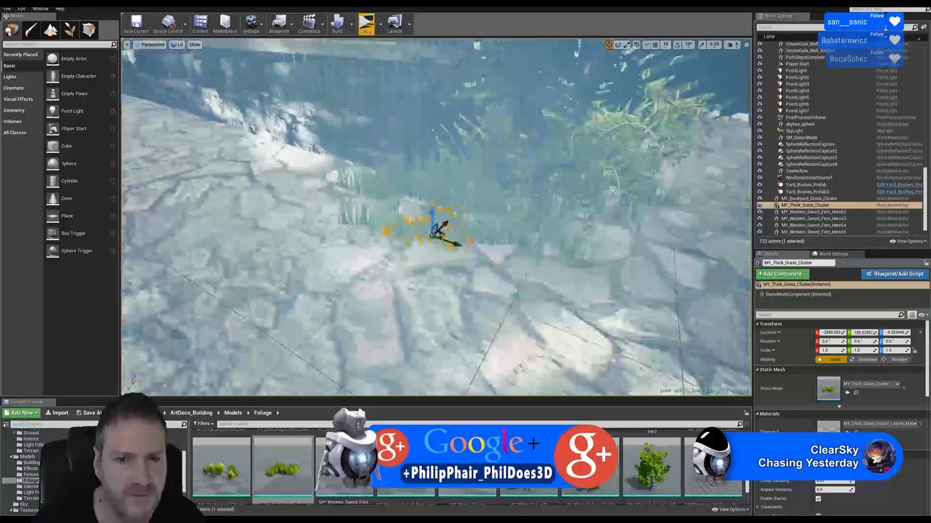
Scale the thick grass cluster to about 2.05 and move it to about X -2825, Y 86, among the existing grass
{"action": "left_click", "coordinate": [627, 44]}
{"action": "left_click_drag", "start_coordinate": [434, 235], "coordinate": [485, 194]}
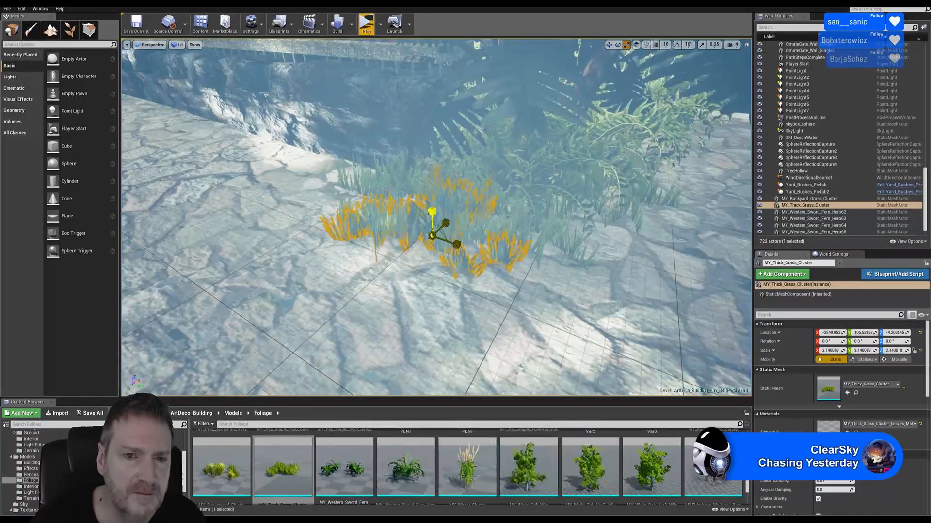
{"action": "left_click", "coordinate": [609, 44]}
{"action": "left_click_drag", "start_coordinate": [443, 234], "coordinate": [458, 232]}
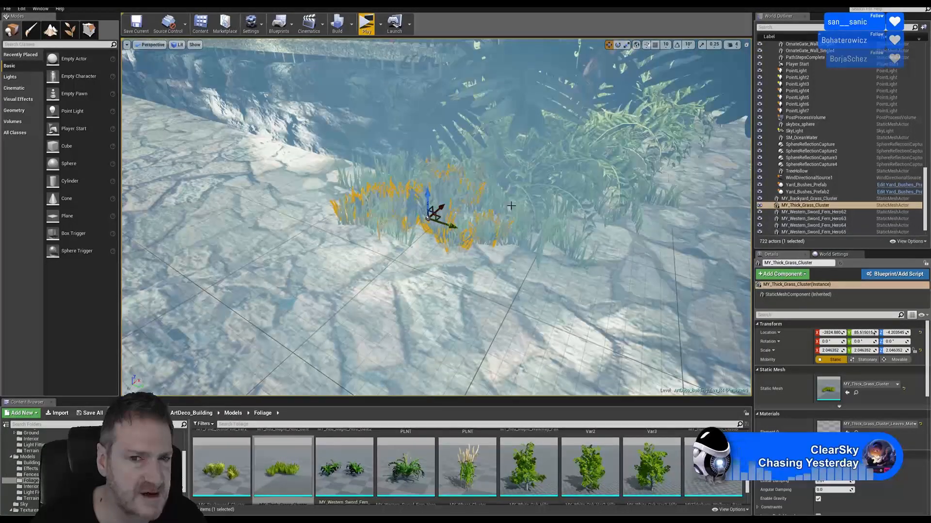
Duplicate the thick grass cluster and move the copy along the fern bed's front edge to about X -2785, Y 187
{"action": "right_click_drag", "start_coordinate": [525, 230], "coordinate": [506, 214]}
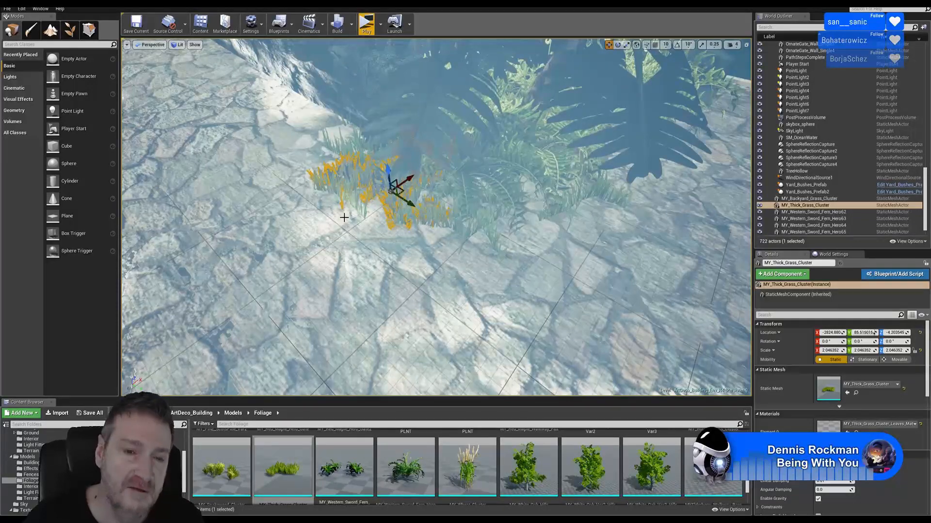
{"action": "right_click", "coordinate": [362, 177]}
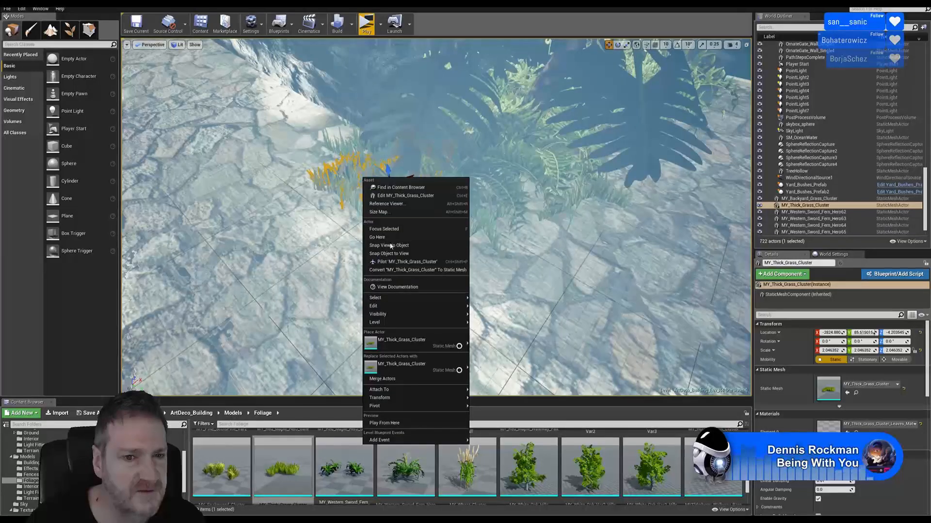
{"action": "mouse_move", "coordinate": [410, 308]}
{"action": "left_click", "coordinate": [491, 339]}
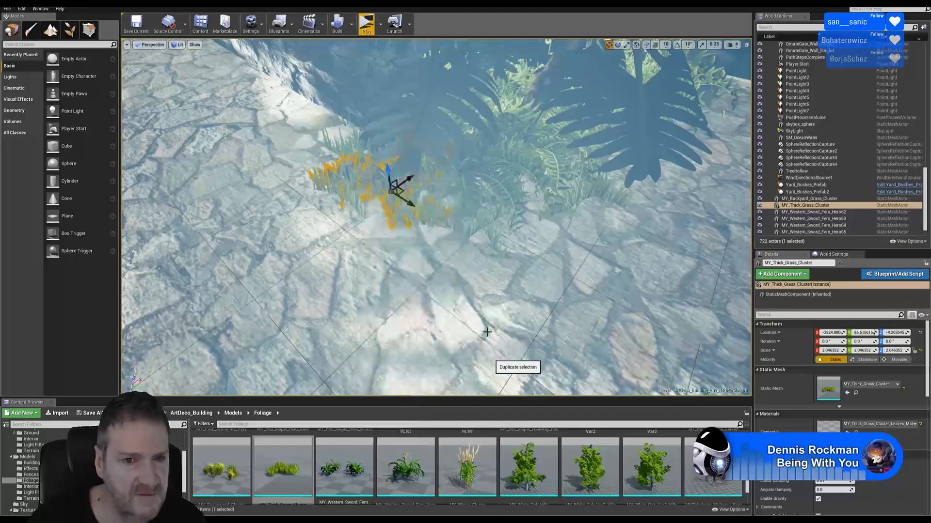
{"action": "left_click_drag", "start_coordinate": [404, 191], "coordinate": [494, 212]}
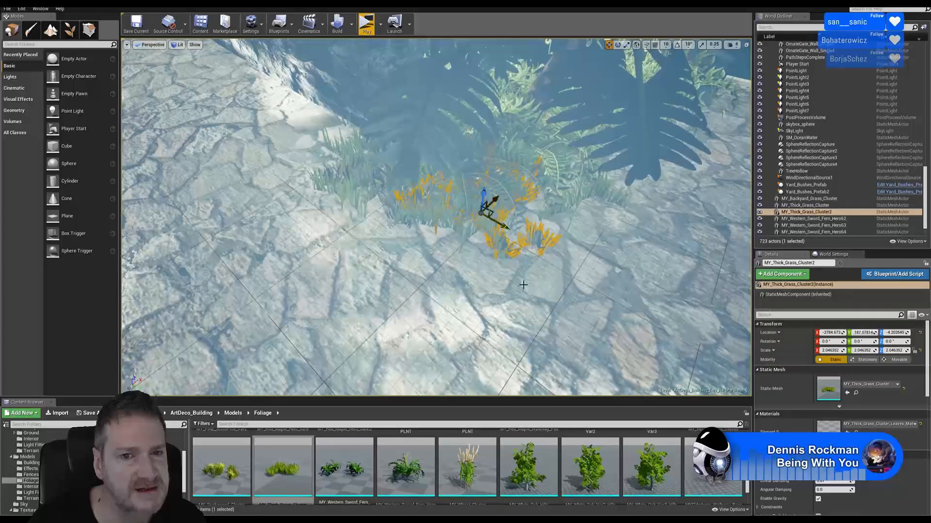
Duplicate that thick grass copy and move the new one further along the ferns to about X -2734, Y 220
{"action": "mouse_move", "coordinate": [494, 212]}
{"action": "right_mouse_down"}
{"action": "mouse_move", "coordinate": [451, 177]}
{"action": "mouse_move", "coordinate": [489, 211]}
{"action": "mouse_move", "coordinate": [480, 211]}
{"action": "right_mouse_up"}
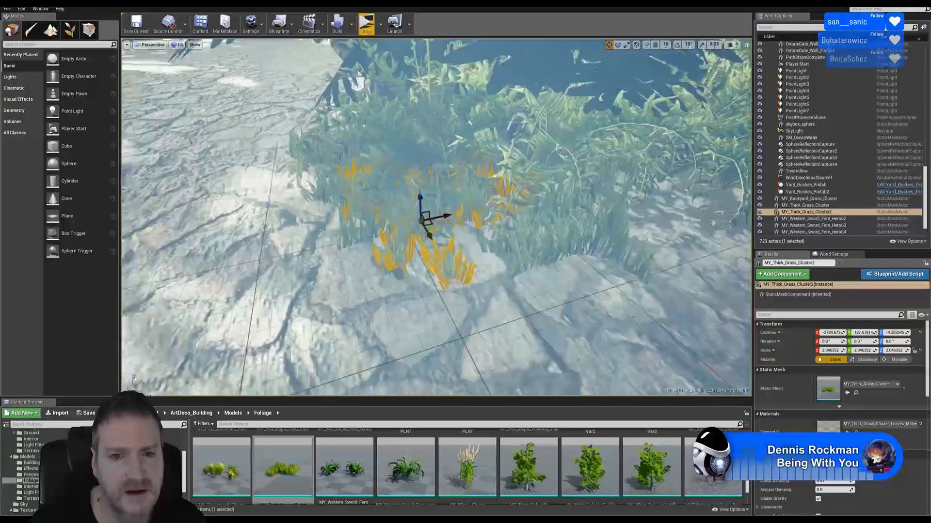
{"action": "right_click", "coordinate": [405, 246]}
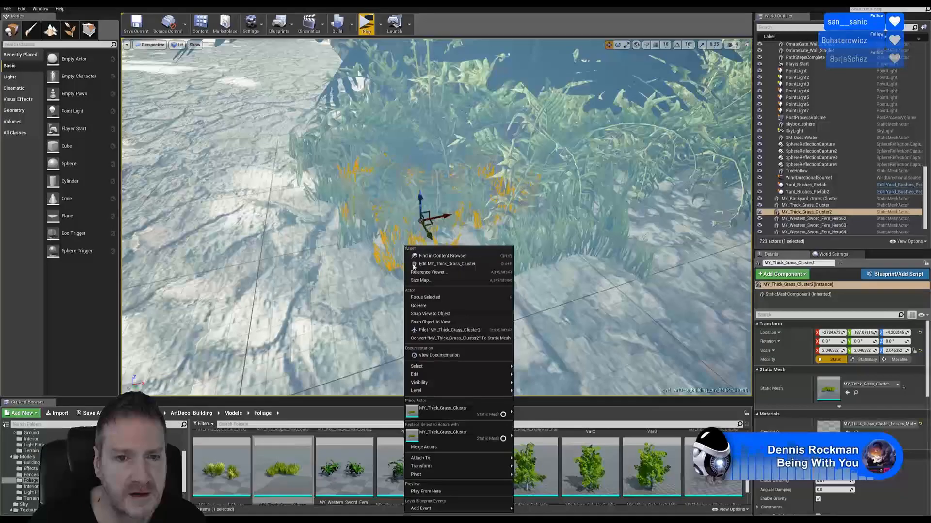
{"action": "mouse_move", "coordinate": [434, 366]}
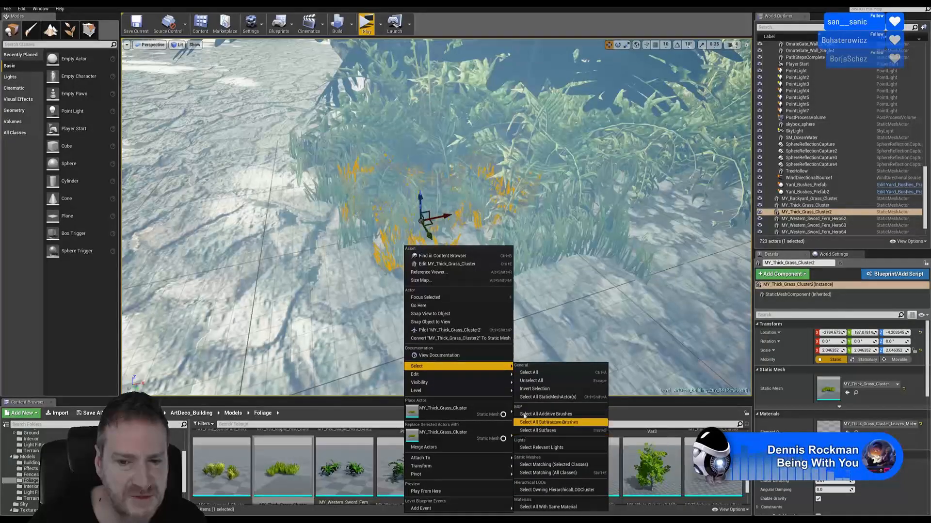
{"action": "mouse_move", "coordinate": [483, 381]}
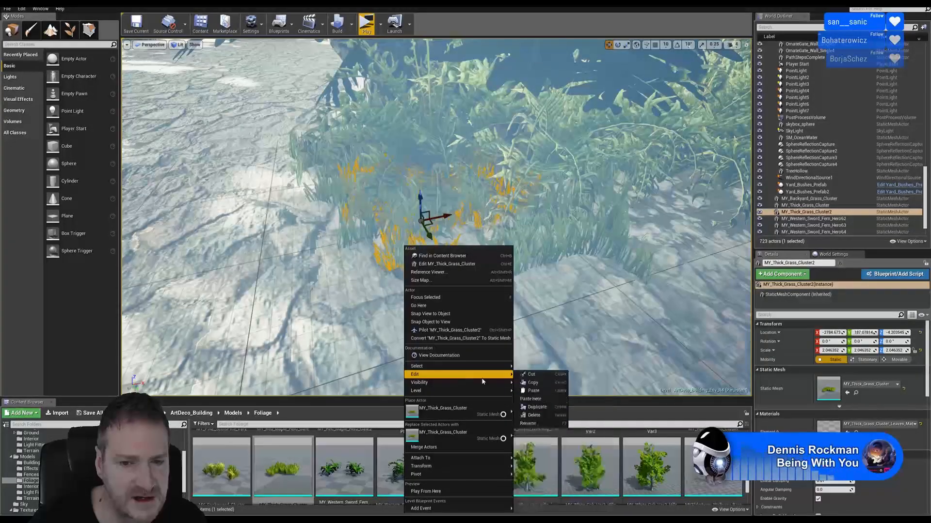
{"action": "left_click", "coordinate": [543, 407]}
{"action": "left_click_drag", "start_coordinate": [431, 226], "coordinate": [507, 236]}
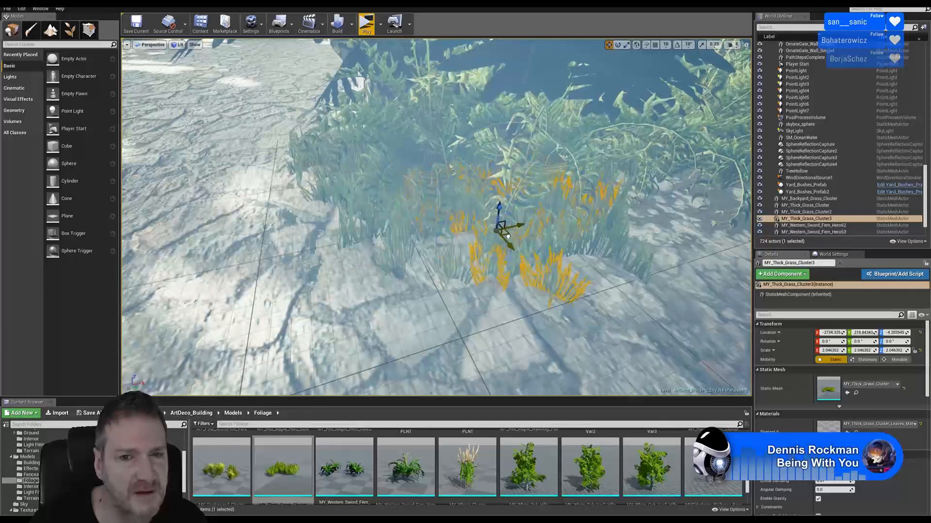
Rotate the newest thick grass cluster to about -139.5° around Z and shift it to about X -2743, Y 203
{"action": "left_click", "coordinate": [618, 45]}
{"action": "left_click_drag", "start_coordinate": [492, 259], "coordinate": [462, 263]}
{"action": "left_click", "coordinate": [608, 45]}
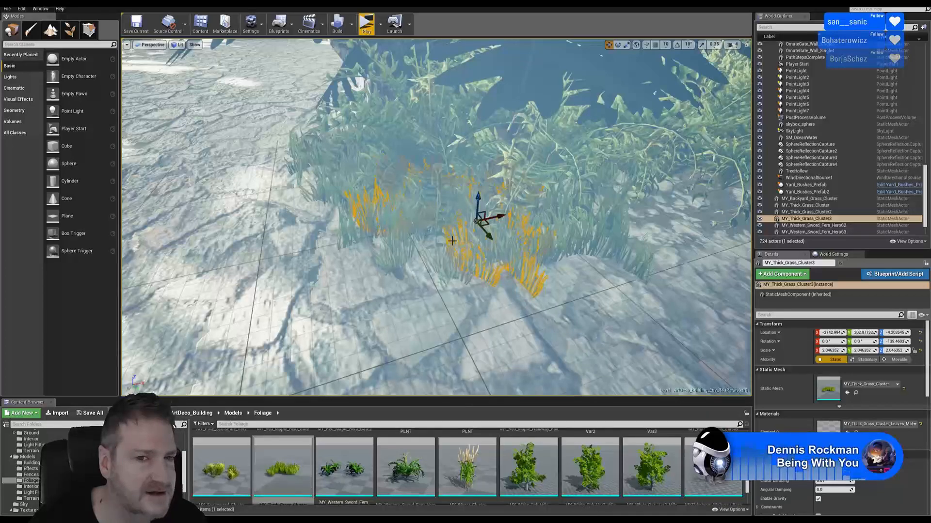
Duplicate the rotated thick grass cluster and move the copy towards the bare end of the bed at about X -2615, Y 208
{"action": "mouse_move", "coordinate": [453, 261]}
{"action": "right_mouse_down"}
{"action": "mouse_move", "coordinate": [468, 291]}
{"action": "mouse_move", "coordinate": [514, 310]}
{"action": "mouse_move", "coordinate": [443, 286]}
{"action": "mouse_move", "coordinate": [448, 279]}
{"action": "right_mouse_up"}
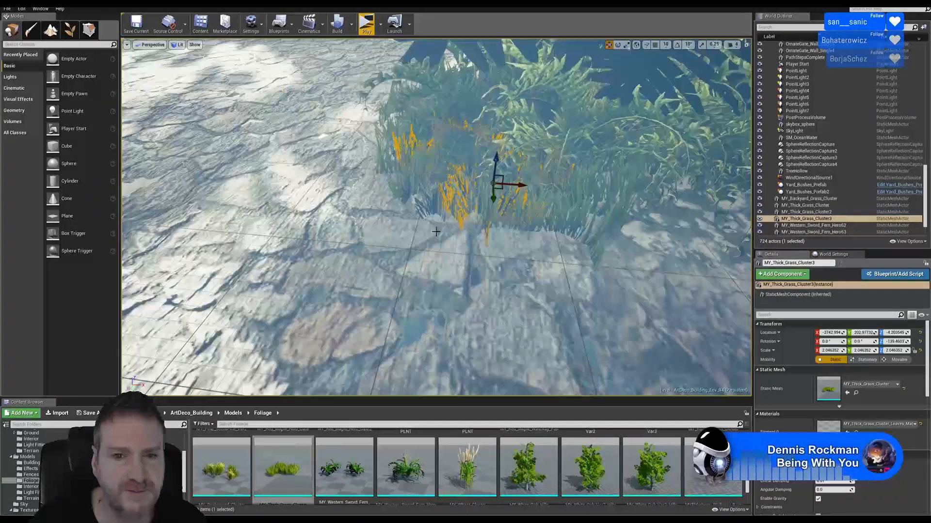
{"action": "right_click", "coordinate": [452, 192]}
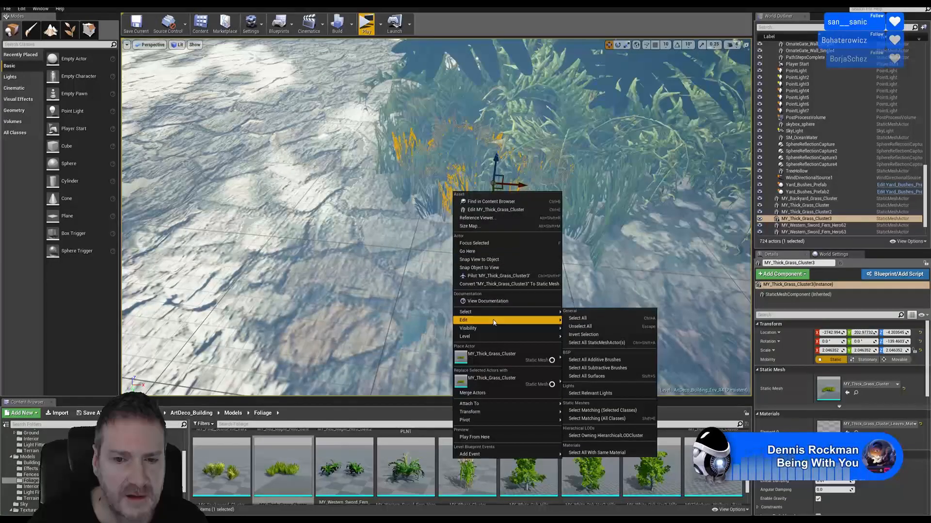
{"action": "mouse_move", "coordinate": [543, 320]}
{"action": "left_click", "coordinate": [585, 353]}
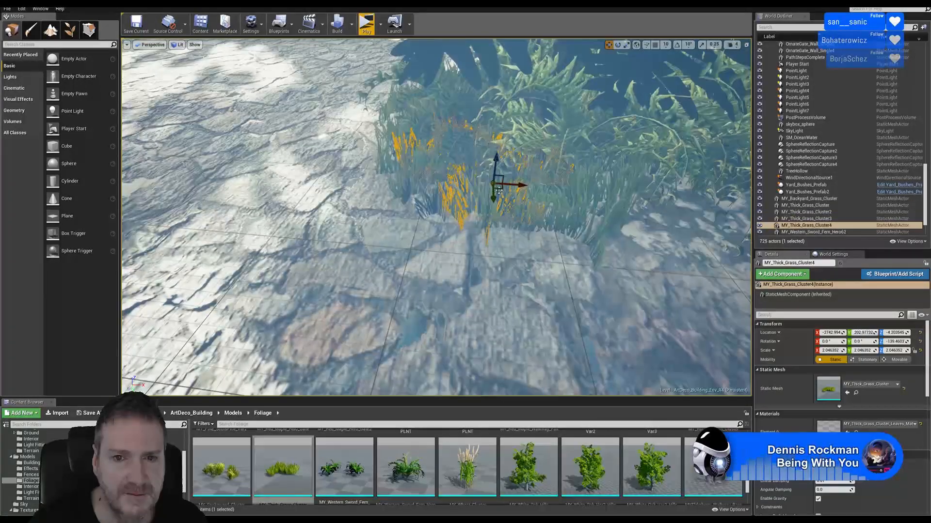
{"action": "left_click_drag", "start_coordinate": [498, 183], "coordinate": [660, 205]}
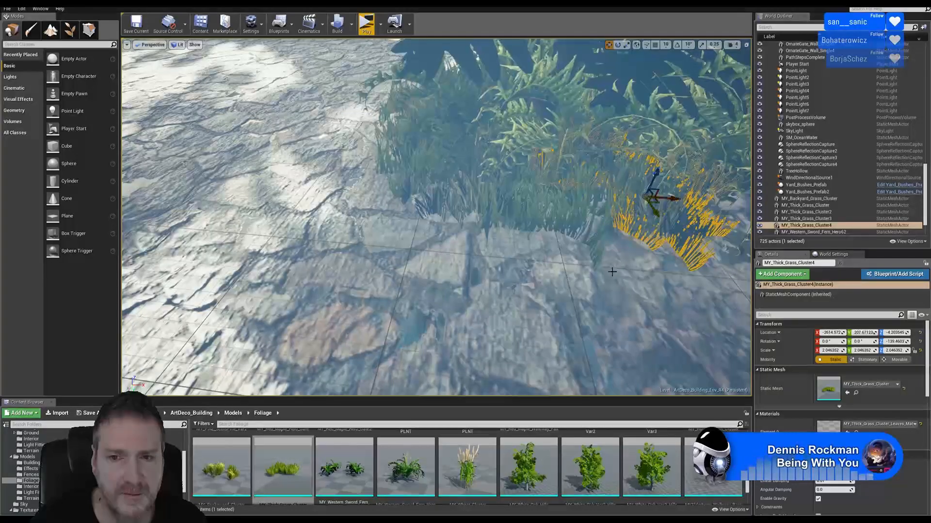
{"action": "right_click_drag", "start_coordinate": [660, 205], "coordinate": [731, 213]}
{"action": "mouse_move", "coordinate": [576, 241]}
{"action": "right_mouse_down"}
{"action": "mouse_move", "coordinate": [586, 224]}
{"action": "mouse_move", "coordinate": [575, 241]}
{"action": "right_mouse_up"}
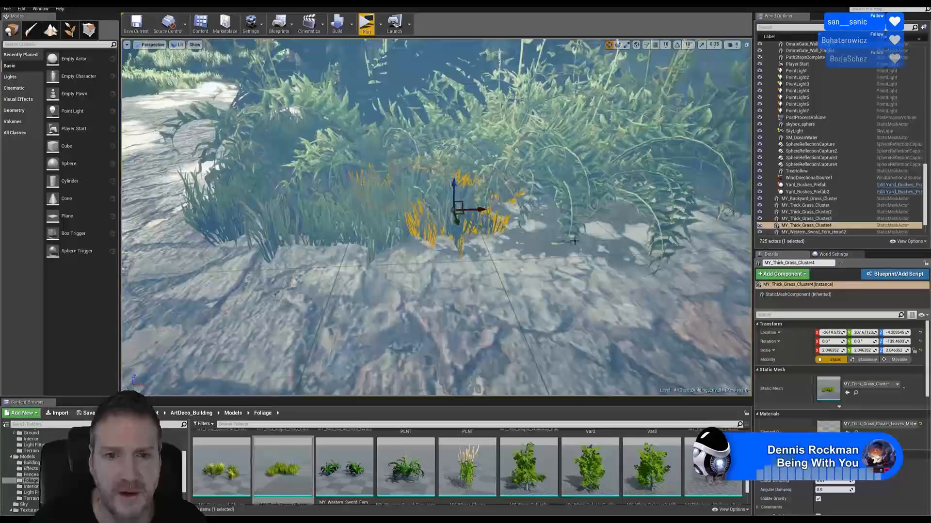
{"action": "left_click", "coordinate": [372, 231]}
{"action": "right_click", "coordinate": [373, 231]}
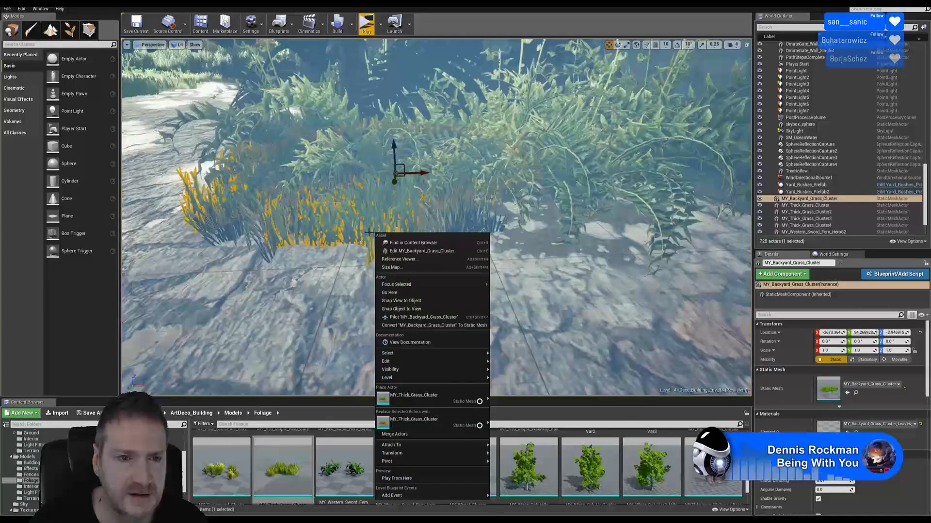
{"action": "left_click", "coordinate": [234, 233]}
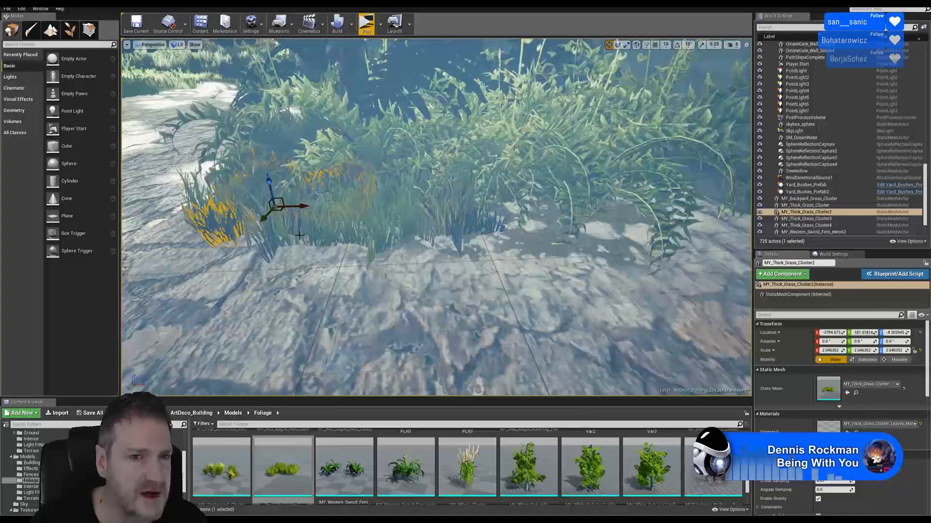
{"action": "key", "text": "f"}
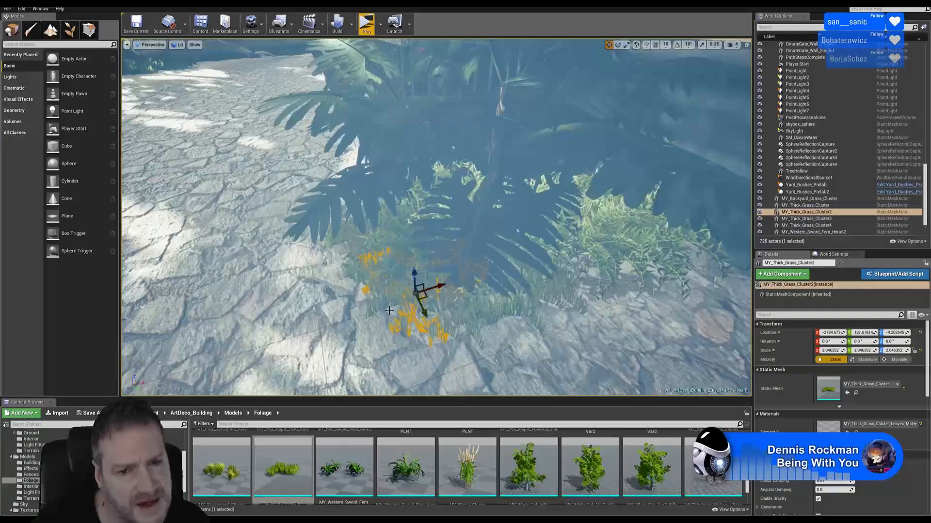
Duplicate MY_Backyard_Grass_Cluster and move the copy in front of the neighbouring ferns, to about X -2460, Y 145
{"action": "left_click", "coordinate": [378, 303]}
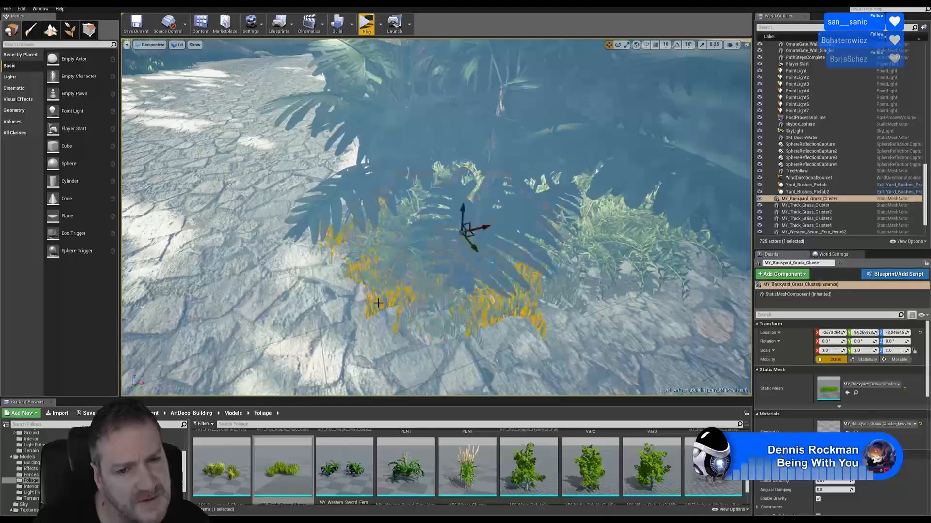
{"action": "right_click", "coordinate": [506, 314]}
{"action": "mouse_move", "coordinate": [534, 173]}
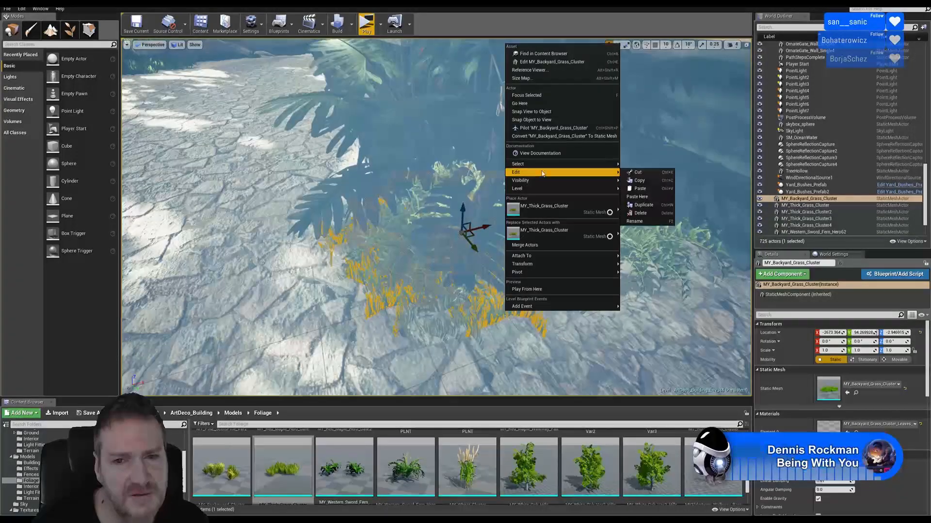
{"action": "left_click", "coordinate": [644, 205]}
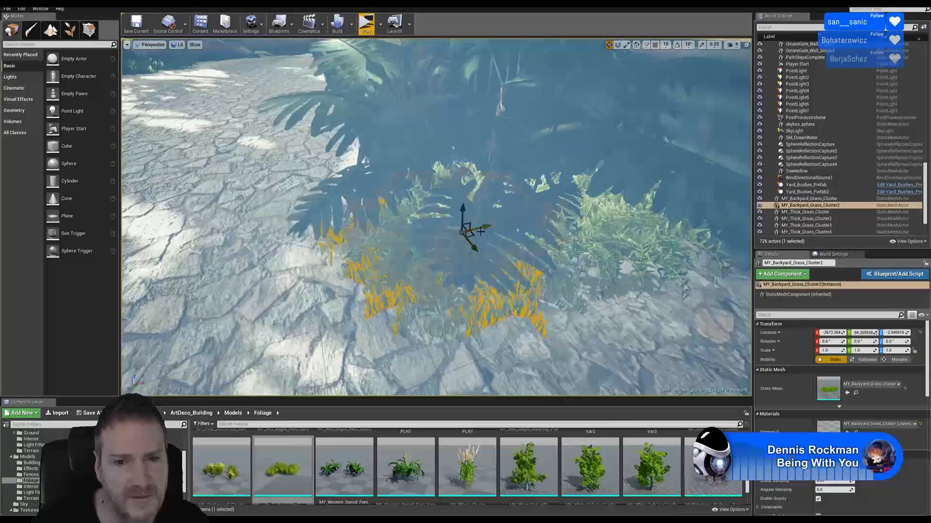
{"action": "left_click_drag", "start_coordinate": [472, 237], "coordinate": [599, 223]}
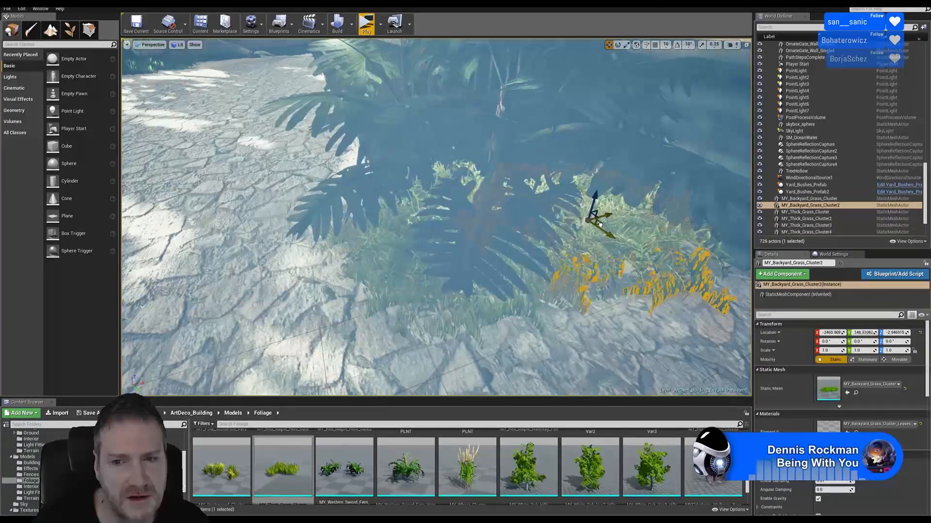
Duplicate the thick grass cluster between the two backyard grass patches and move the copy to about X -2422, Y 264
{"action": "mouse_move", "coordinate": [541, 318]}
{"action": "right_mouse_down"}
{"action": "mouse_move", "coordinate": [521, 305]}
{"action": "mouse_move", "coordinate": [524, 291]}
{"action": "mouse_move", "coordinate": [541, 318]}
{"action": "right_mouse_up"}
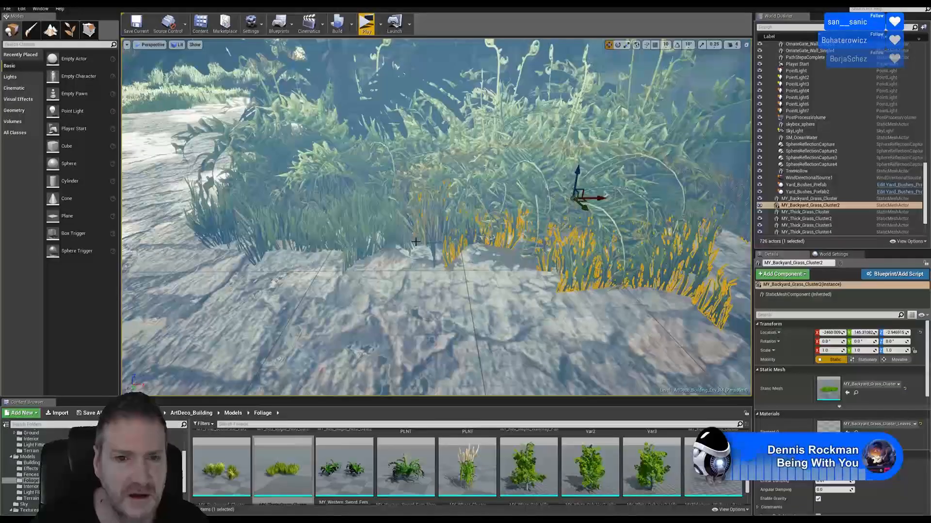
{"action": "left_click", "coordinate": [431, 222]}
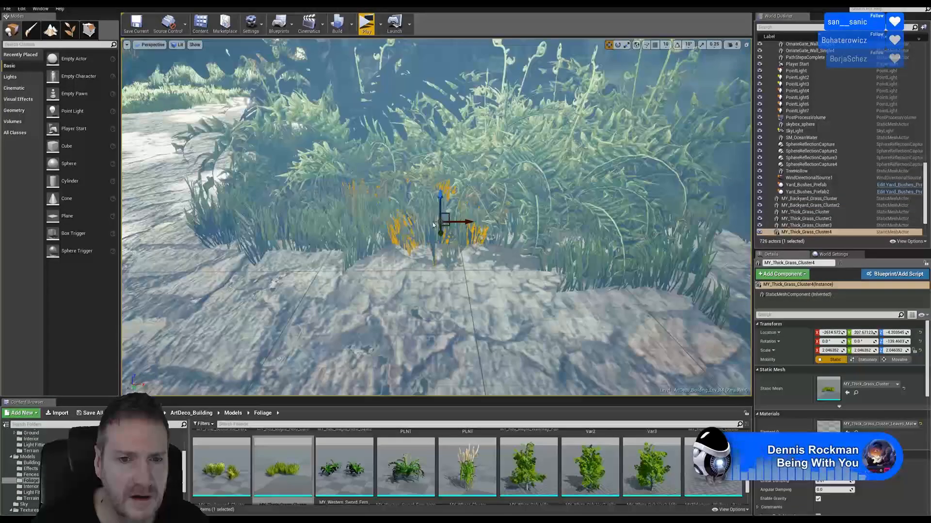
{"action": "right_click", "coordinate": [433, 224]}
{"action": "mouse_move", "coordinate": [514, 350]}
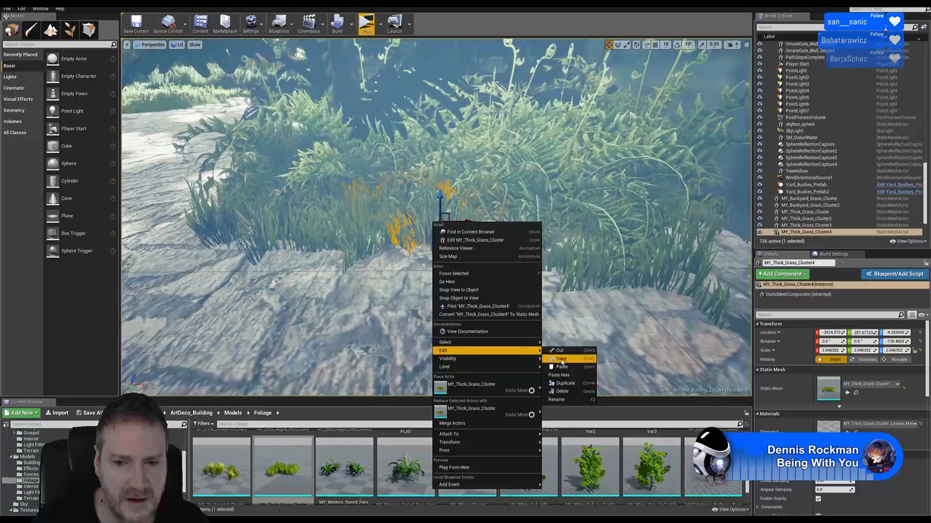
{"action": "left_click", "coordinate": [565, 383]}
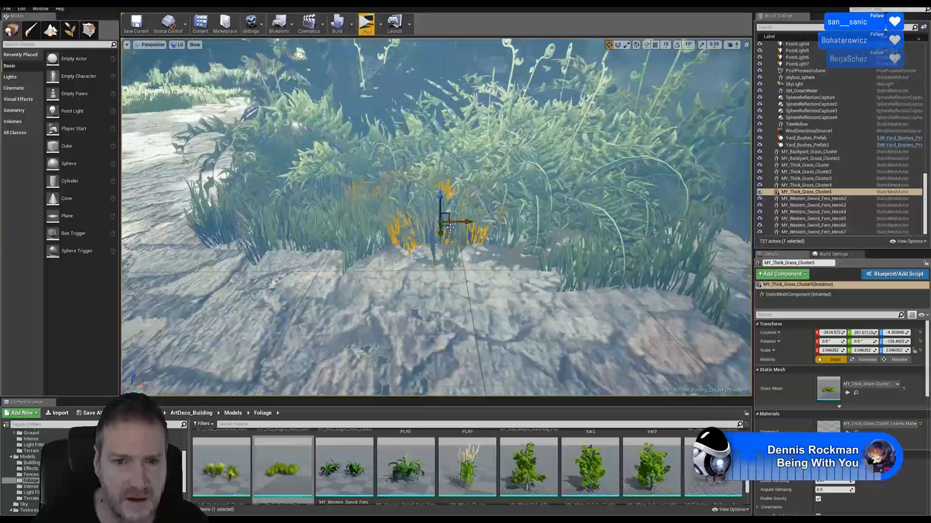
{"action": "left_click_drag", "start_coordinate": [450, 226], "coordinate": [585, 283]}
Duplicate the outermost thick grass cluster, move the copy back along the bed to about X -2567, Y 266, and deselect it
{"action": "right_click_drag", "start_coordinate": [586, 283], "coordinate": [625, 286]}
{"action": "right_click", "coordinate": [587, 249]}
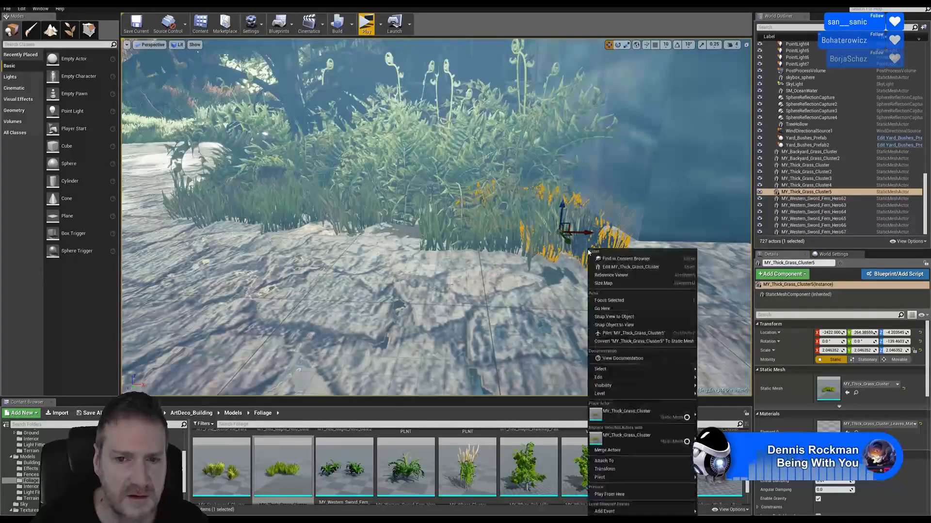
{"action": "mouse_move", "coordinate": [613, 376]}
{"action": "left_click", "coordinate": [720, 410]}
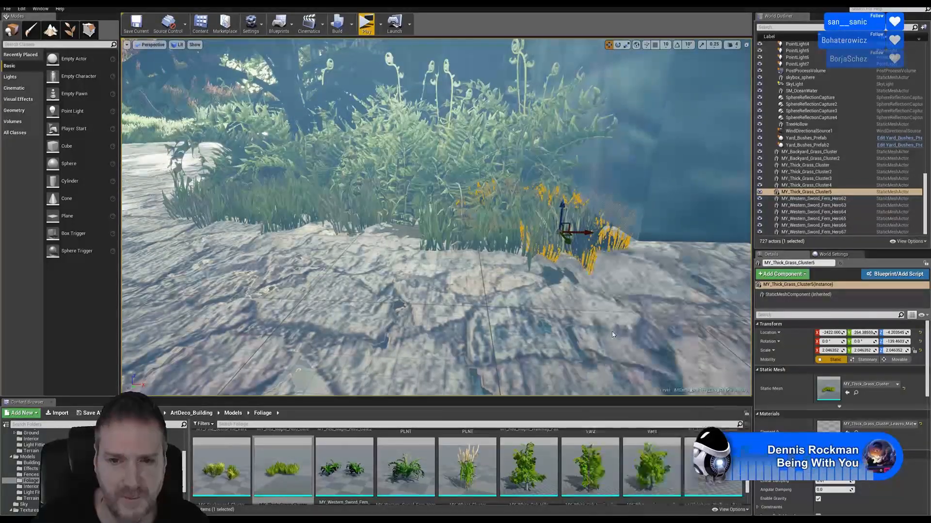
{"action": "left_click_drag", "start_coordinate": [571, 236], "coordinate": [403, 232]}
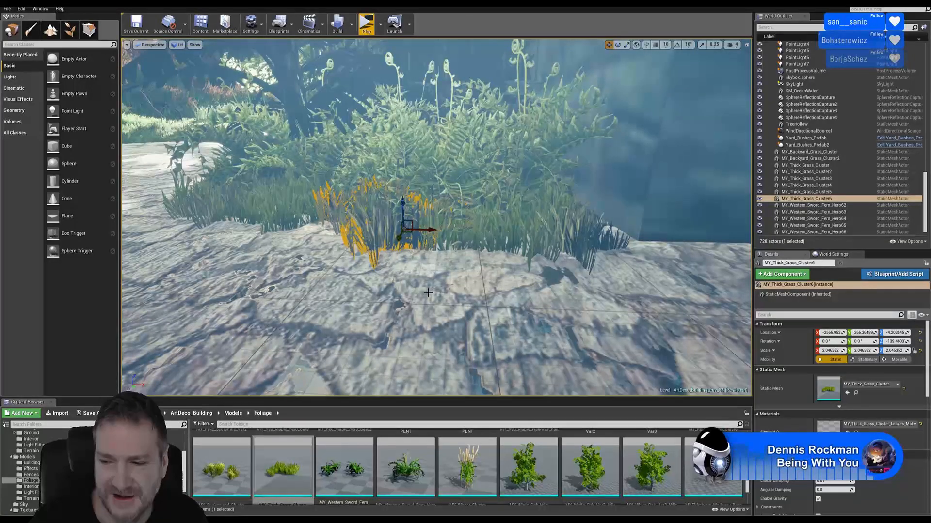
{"action": "key", "text": "Escape"}
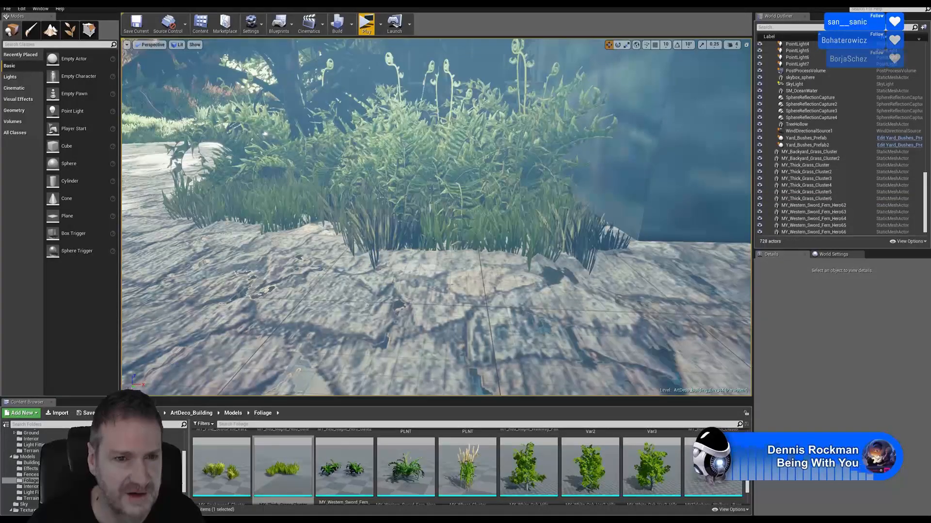
Select both backyard grass clusters together with MY_Thick_Grass_Cluster through MY_Thick_Grass_Cluster4
{"action": "right_click_drag", "start_coordinate": [437, 218], "coordinate": [630, 228]}
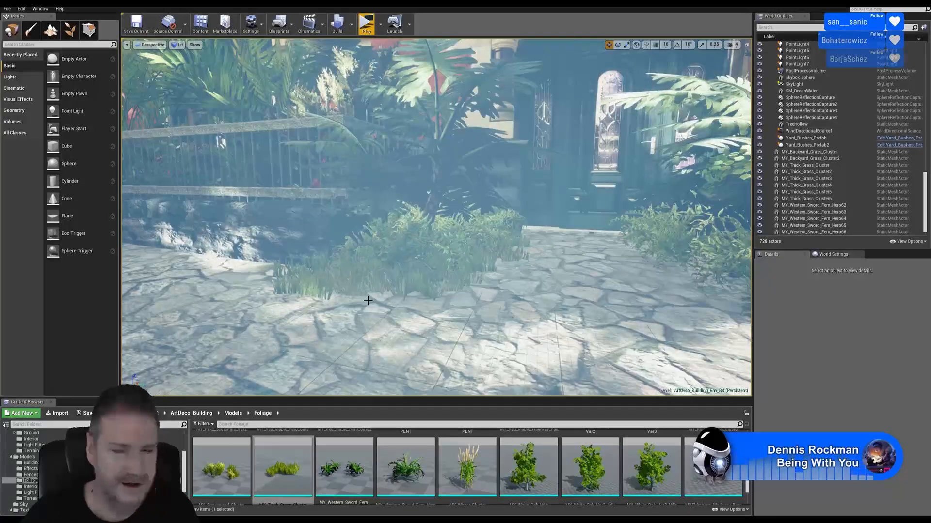
{"action": "right_click_drag", "start_coordinate": [367, 301], "coordinate": [332, 299]}
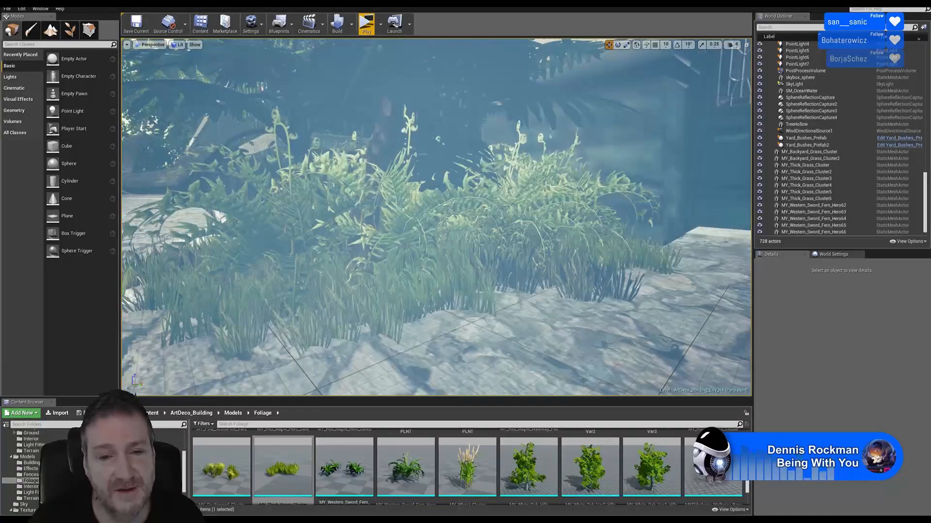
{"action": "right_click_drag", "start_coordinate": [332, 299], "coordinate": [464, 308]}
{"action": "key", "text": "s"}
{"action": "right_click_drag", "start_coordinate": [512, 281], "coordinate": [442, 259]}
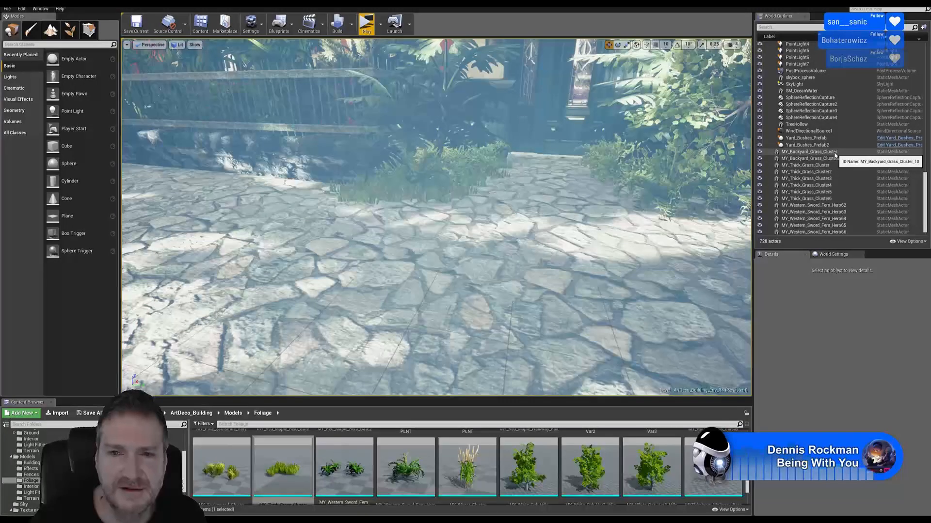
{"action": "left_click", "coordinate": [808, 151]}
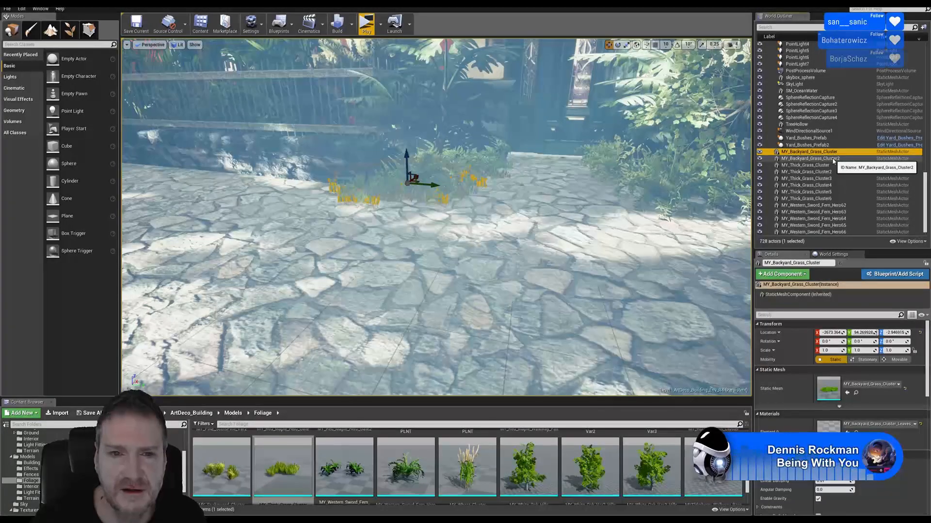
{"action": "left_click", "coordinate": [833, 159], "text": "ctrl"}
{"action": "left_click", "coordinate": [830, 165], "text": "ctrl"}
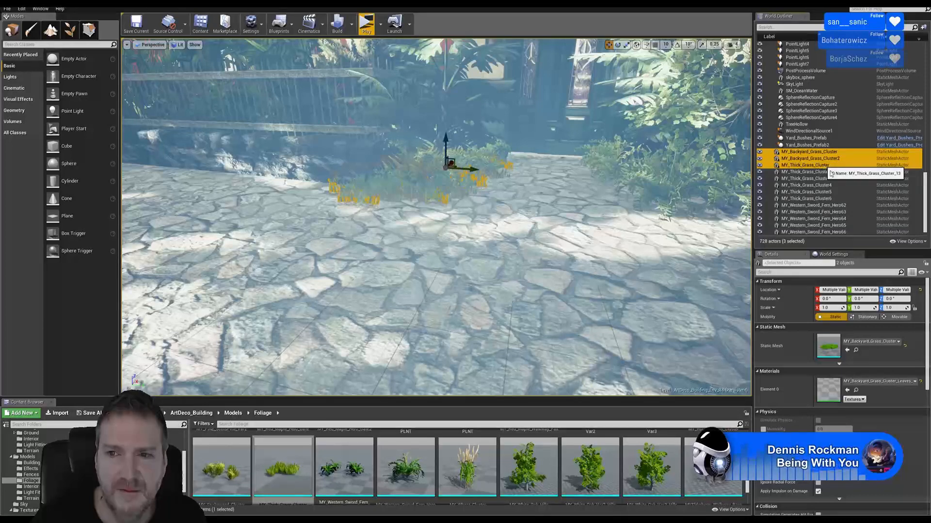
{"action": "left_click", "coordinate": [831, 172], "text": "ctrl"}
{"action": "left_click", "coordinate": [831, 179], "text": "ctrl"}
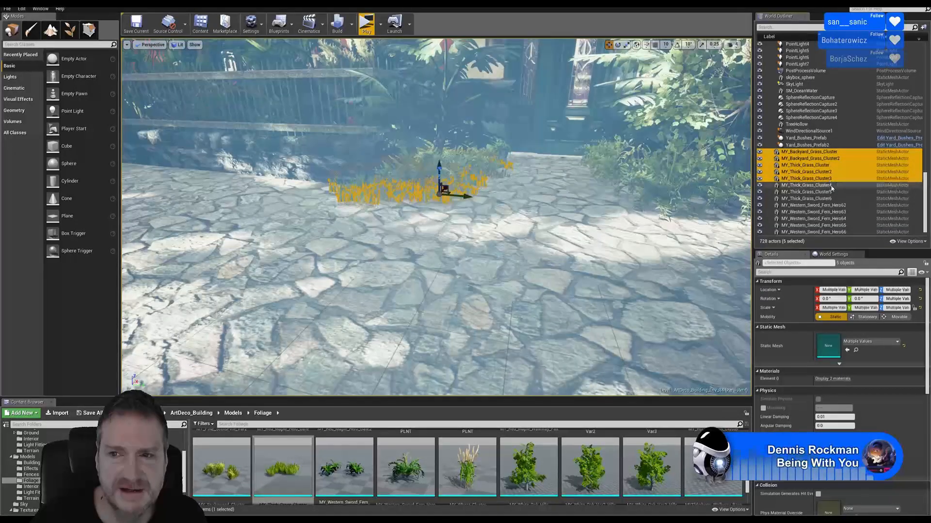
{"action": "left_click", "coordinate": [830, 186], "text": "ctrl"}
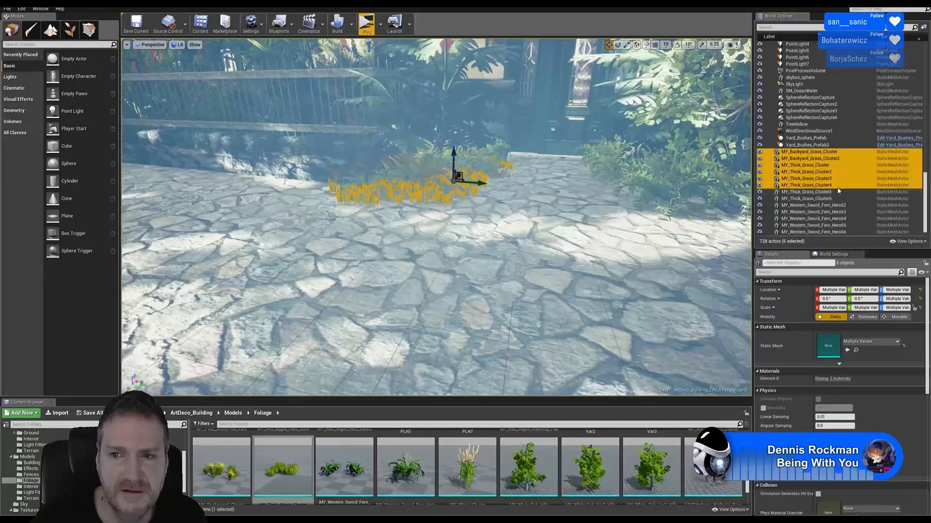
Convert all eight grass cluster actors, including MY_Thick_Grass_Cluster5 and 6, into one blueprint, choosing the ArtDeco_Building/Blueprints folder as its destination
{"action": "left_click", "coordinate": [831, 192], "text": "ctrl"}
{"action": "left_click", "coordinate": [831, 198], "text": "ctrl"}
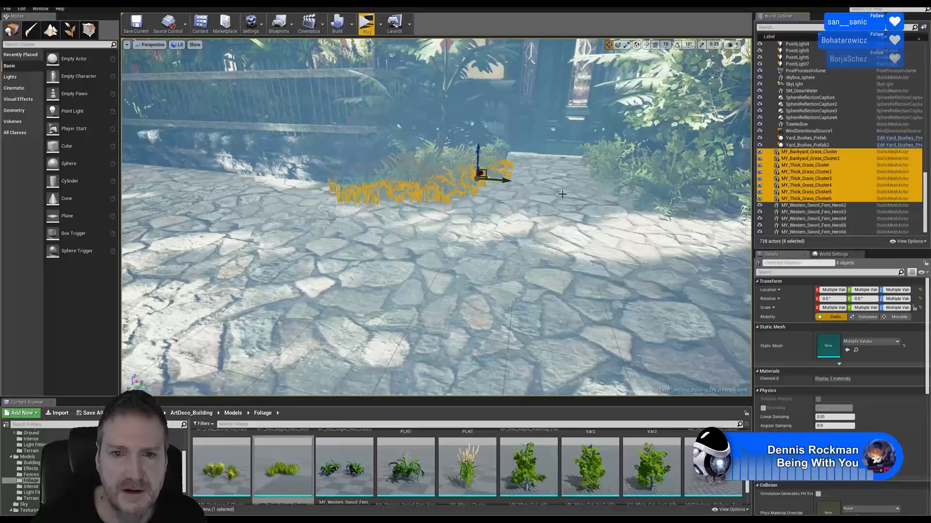
{"action": "right_click_drag", "start_coordinate": [562, 194], "coordinate": [535, 199]}
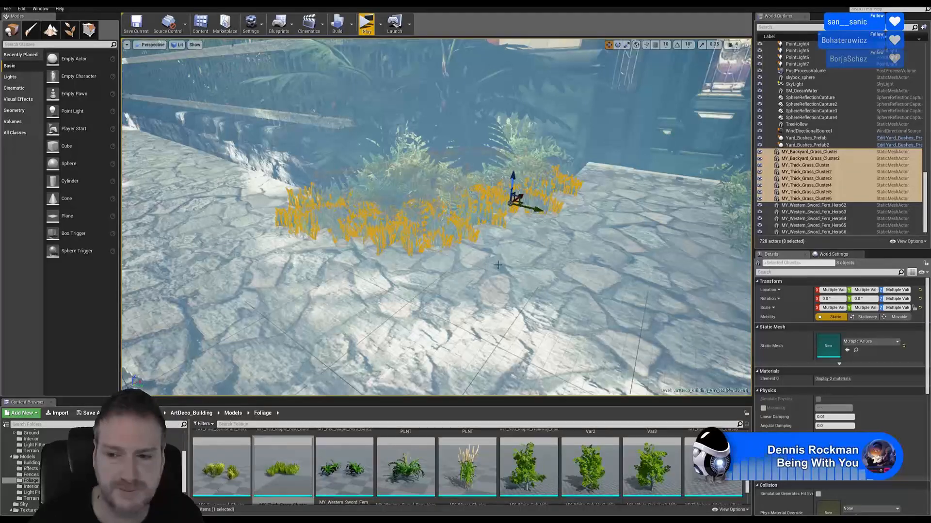
{"action": "right_click_drag", "start_coordinate": [502, 255], "coordinate": [526, 252]}
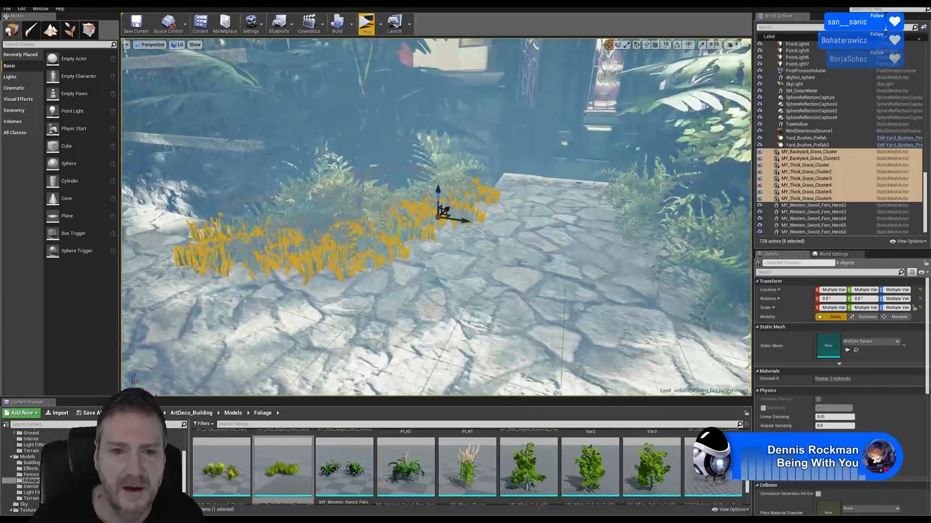
{"action": "left_click", "coordinate": [291, 26]}
{"action": "left_click", "coordinate": [312, 54]}
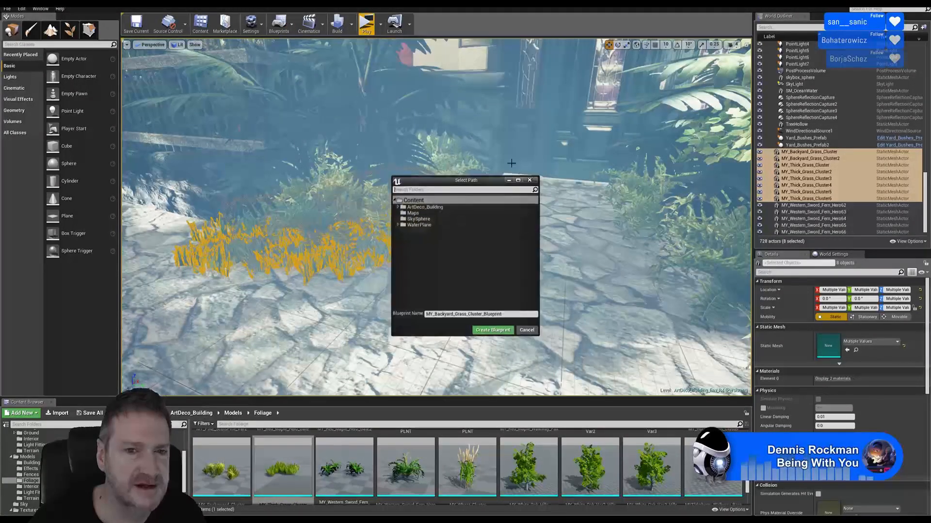
{"action": "left_click", "coordinate": [399, 207]}
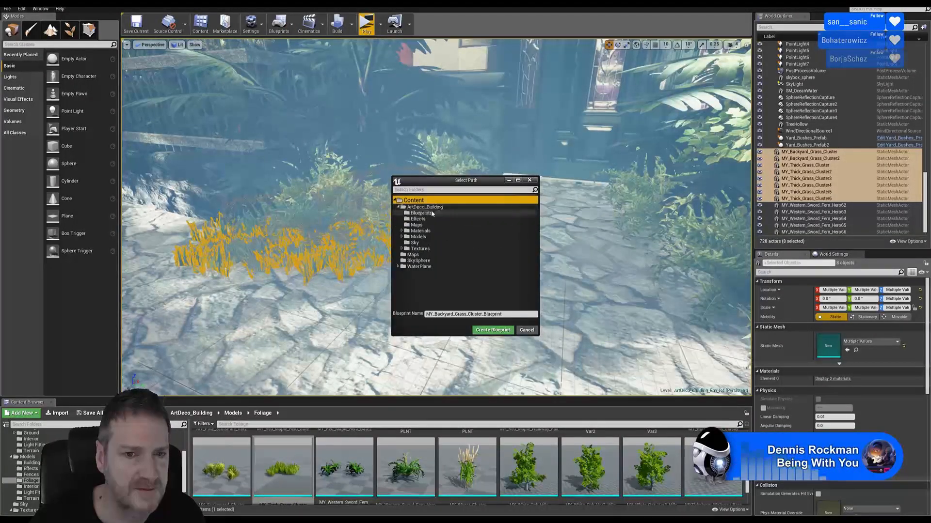
{"action": "left_click", "coordinate": [433, 214]}
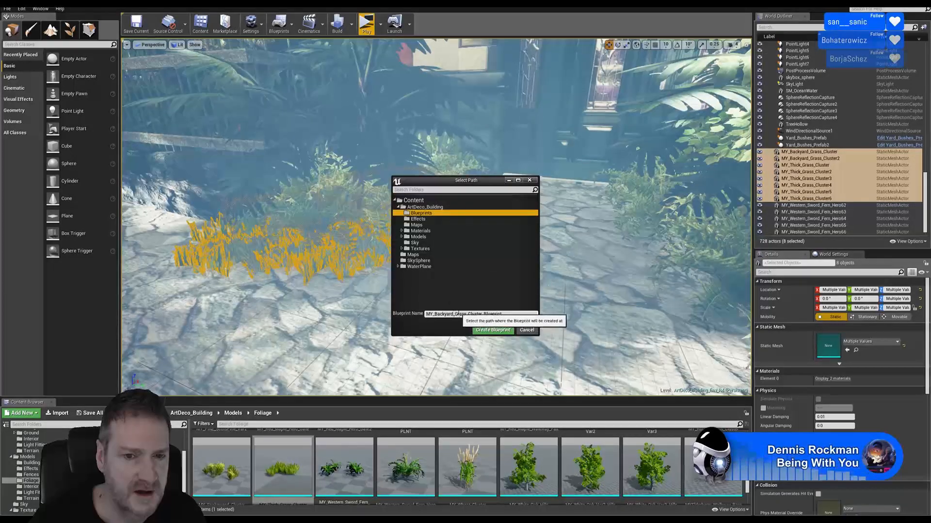
Name the blueprint Backyard_Grass_Cluster_Prefab and create it
{"action": "left_click", "coordinate": [428, 314]}
{"action": "key", "text": "Delete"}
{"action": "key", "text": "Delete"}
{"action": "key", "text": "Delete"}
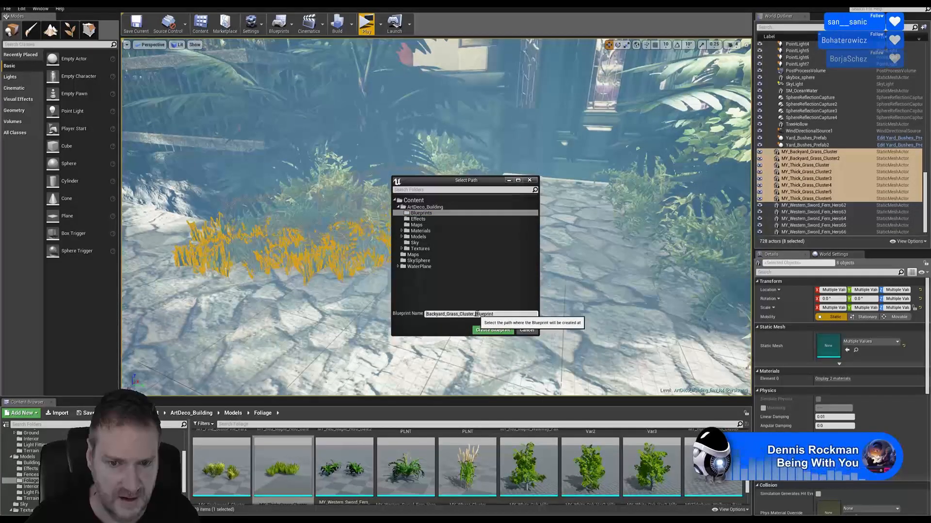
{"action": "double_click", "coordinate": [505, 313]}
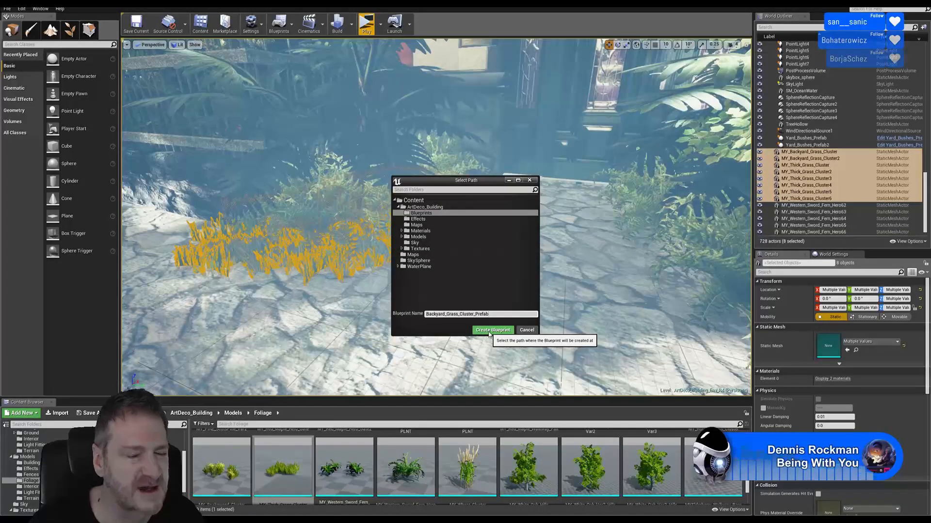
{"action": "left_click", "coordinate": [490, 331]}
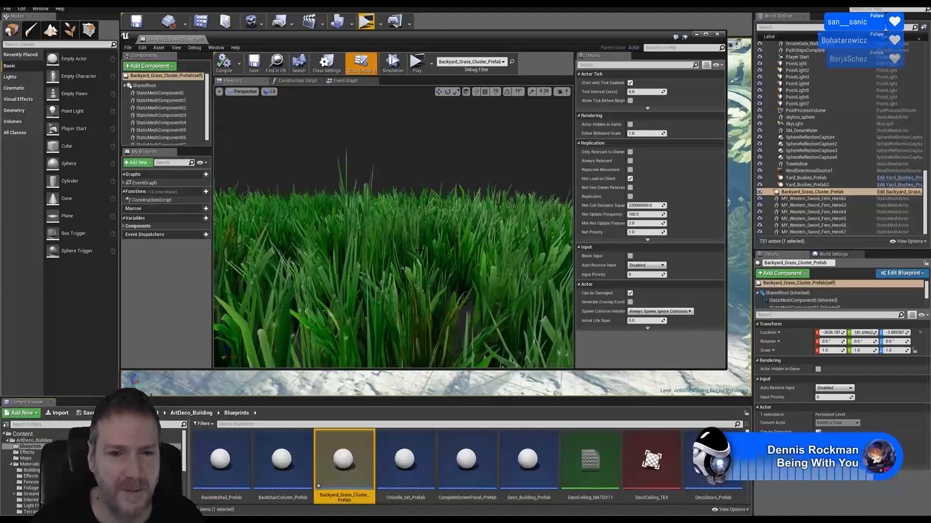
Inspect the combined grass patch in the blueprint's preview and close the blueprint editor
{"action": "mouse_move", "coordinate": [420, 250]}
{"action": "right_mouse_down"}
{"action": "mouse_move", "coordinate": [421, 286]}
{"action": "mouse_move", "coordinate": [420, 262]}
{"action": "right_mouse_up"}
{"action": "right_click_drag", "start_coordinate": [392, 181], "coordinate": [412, 179]}
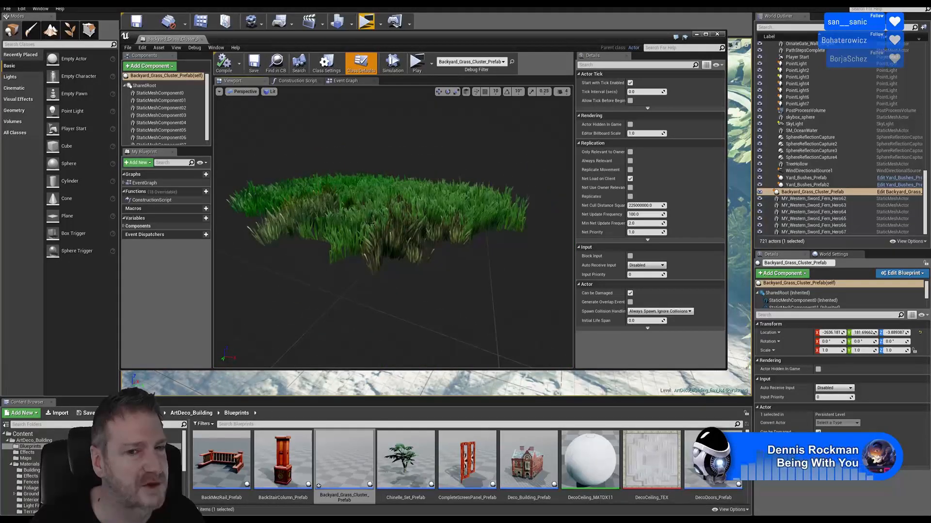
{"action": "left_click", "coordinate": [717, 34]}
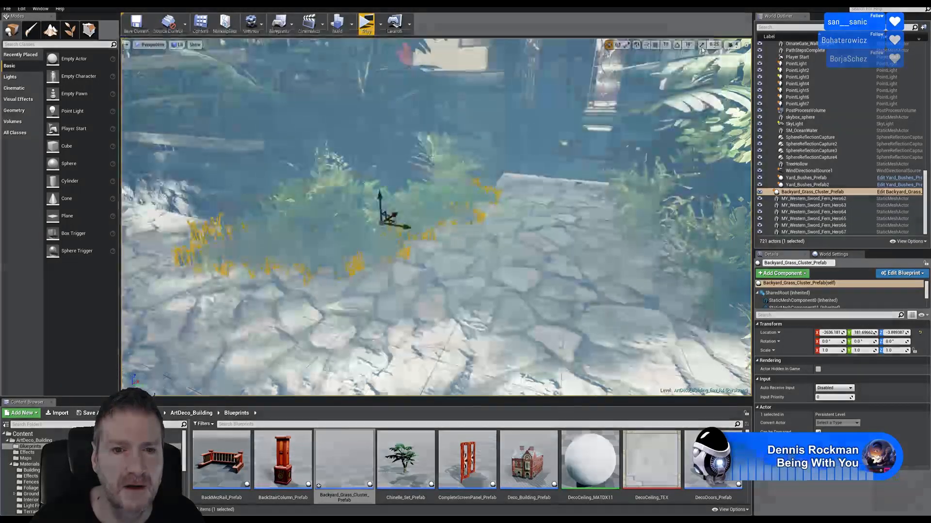
Duplicate the grass cluster prefab and move the copy along the Y axis to the other side of the stone path
{"action": "right_click", "coordinate": [382, 244]}
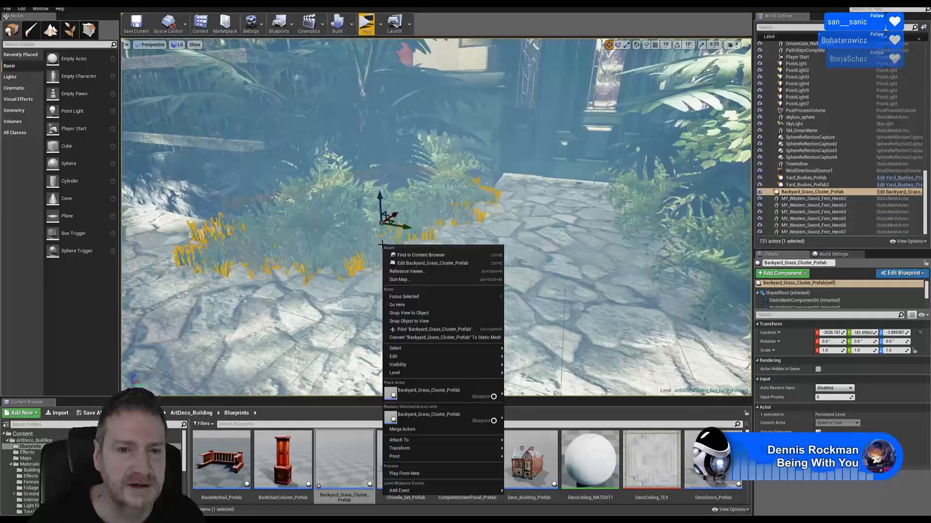
{"action": "mouse_move", "coordinate": [421, 358]}
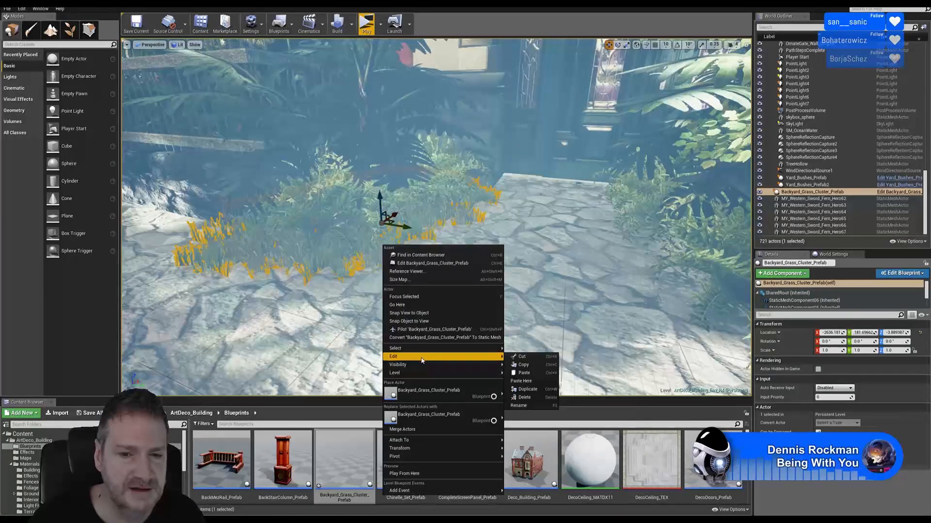
{"action": "left_click", "coordinate": [528, 389]}
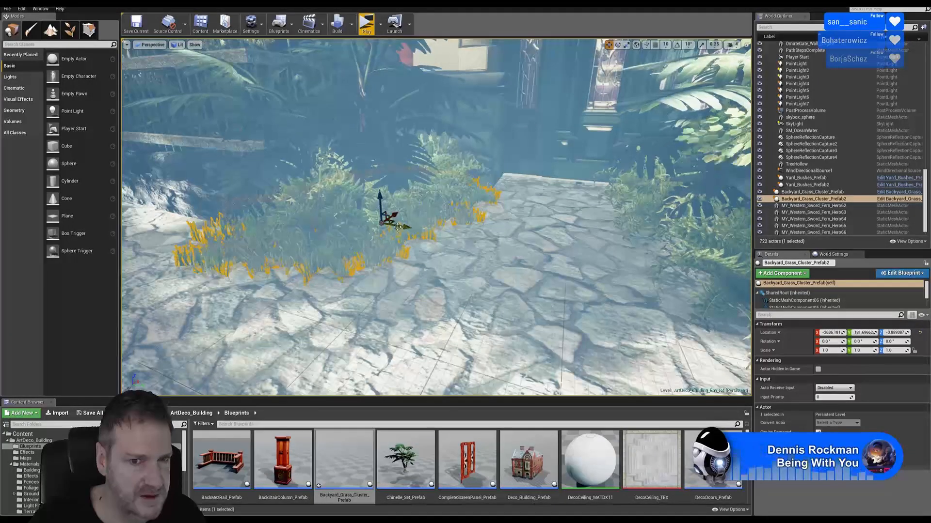
{"action": "left_click_drag", "start_coordinate": [398, 227], "coordinate": [605, 270]}
Rotate the duplicated grass patch around its Z axis and move it off the paving to the border opposite the original patch
{"action": "left_click", "coordinate": [617, 44]}
{"action": "right_click_drag", "start_coordinate": [553, 310], "coordinate": [586, 309]}
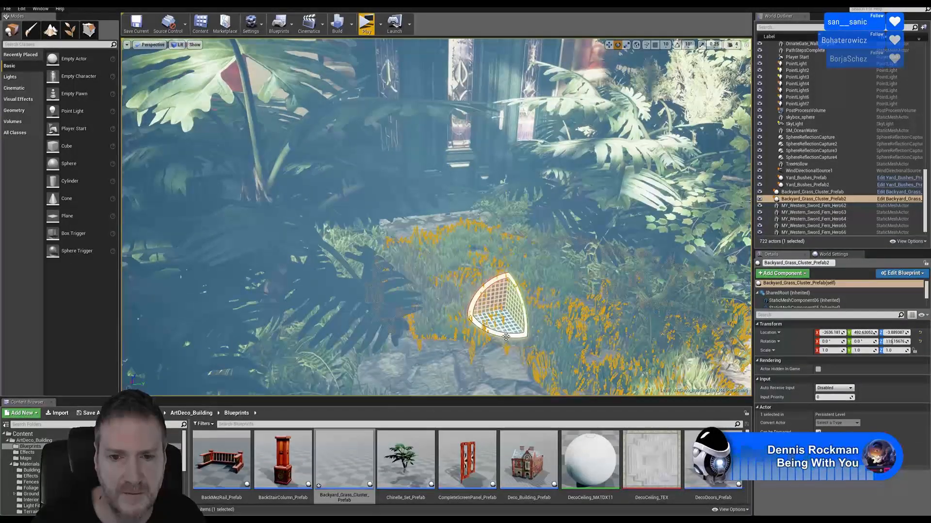
{"action": "left_click_drag", "start_coordinate": [508, 338], "coordinate": [521, 332]}
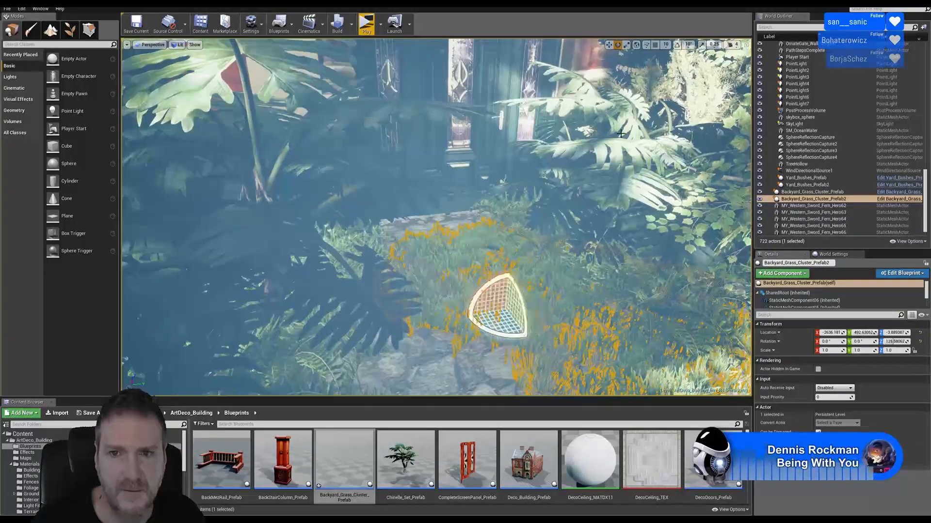
{"action": "left_click", "coordinate": [609, 45]}
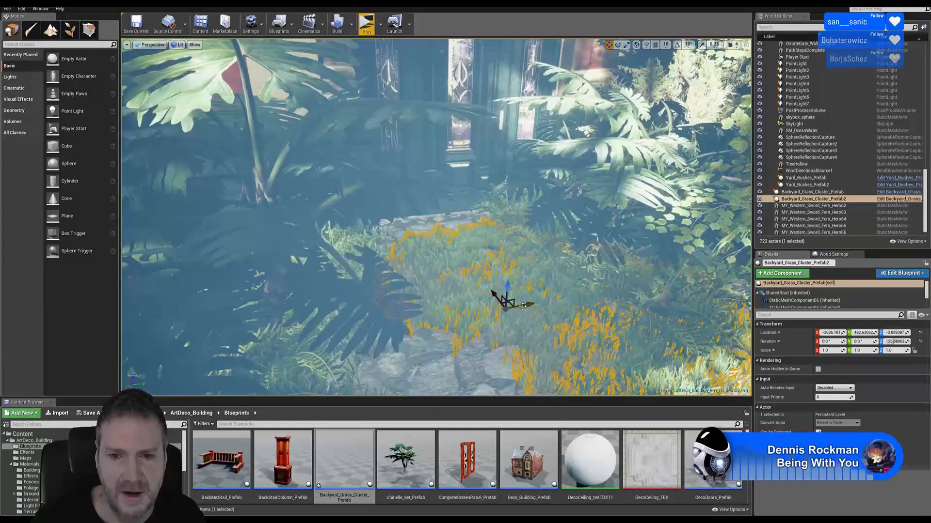
{"action": "left_click_drag", "start_coordinate": [522, 307], "coordinate": [535, 255]}
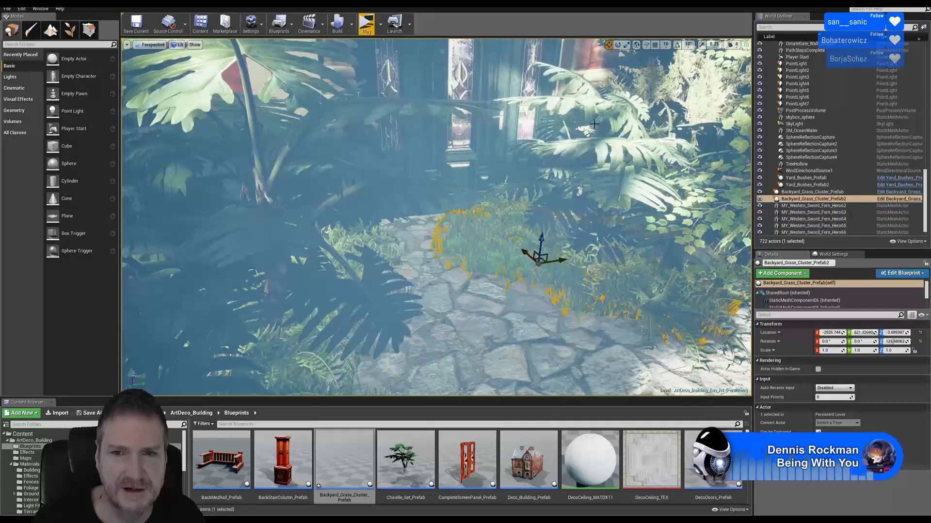
Turn the duplicated grass patch about 21° more around the Z axis and adjust its position along the path border
{"action": "left_click", "coordinate": [618, 46]}
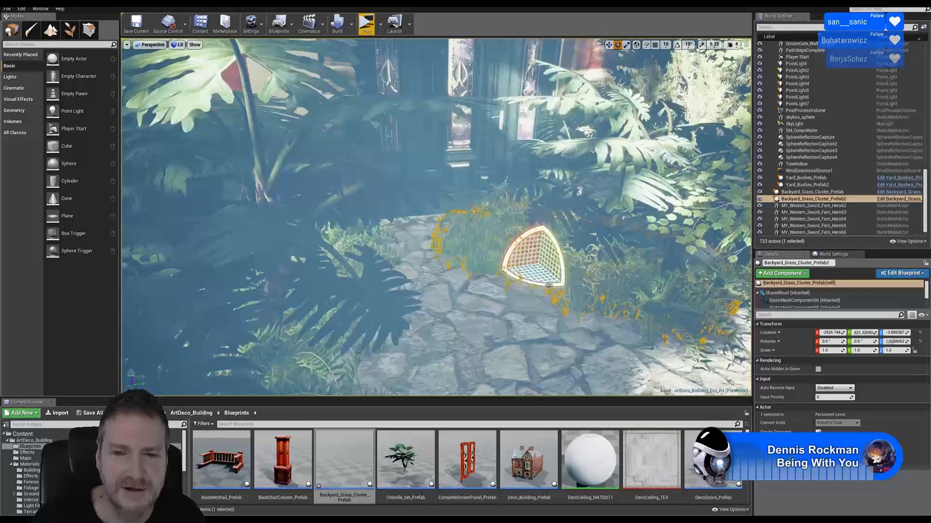
{"action": "left_click_drag", "start_coordinate": [533, 284], "coordinate": [516, 281]}
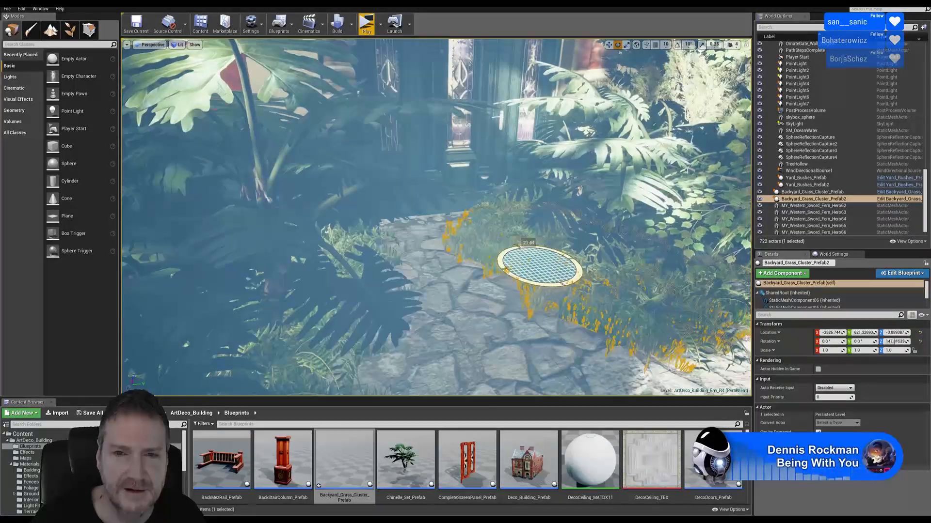
{"action": "left_click", "coordinate": [608, 45]}
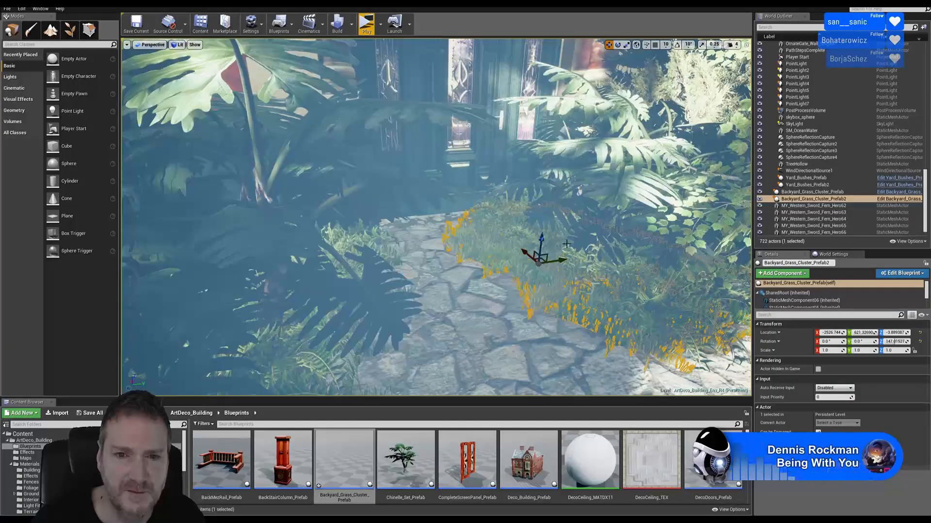
{"action": "mouse_move", "coordinate": [553, 253]}
{"action": "left_mouse_down"}
{"action": "mouse_move", "coordinate": [600, 254]}
{"action": "mouse_move", "coordinate": [566, 260]}
{"action": "left_mouse_up"}
Deselect the grass patch and examine the grass borders on both sides of the entrance path
{"action": "right_click_drag", "start_coordinate": [527, 371], "coordinate": [544, 356]}
{"action": "key", "text": "Escape"}
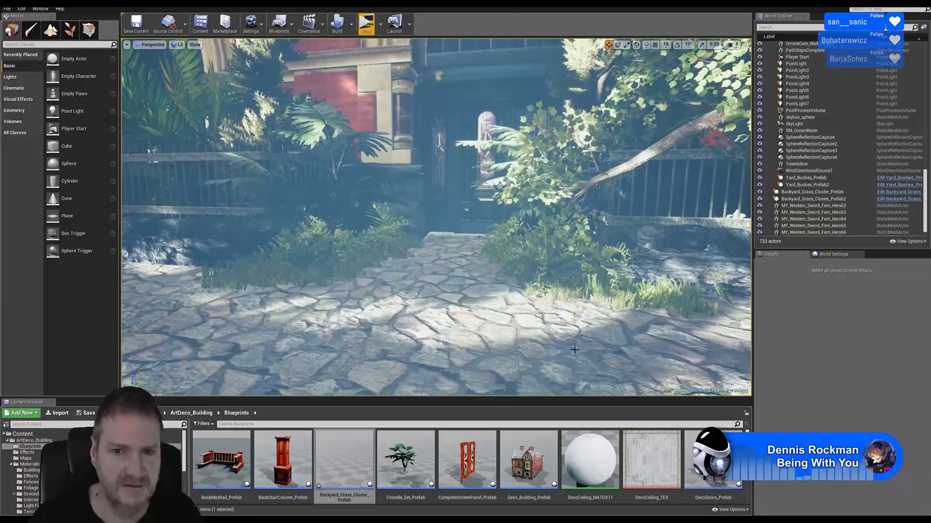
{"action": "mouse_move", "coordinate": [508, 286]}
{"action": "right_mouse_down"}
{"action": "mouse_move", "coordinate": [553, 287]}
{"action": "mouse_move", "coordinate": [509, 280]}
{"action": "mouse_move", "coordinate": [518, 279]}
{"action": "right_mouse_up"}
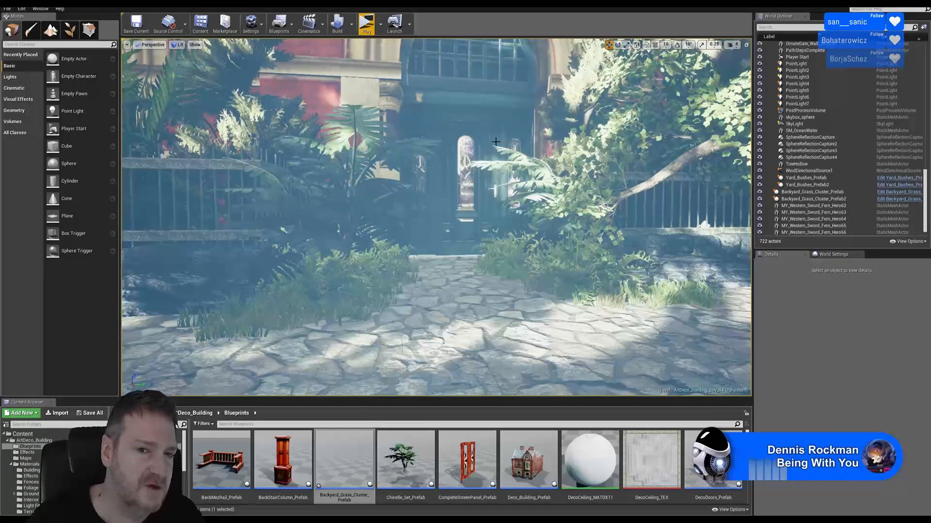
{"action": "right_click_drag", "start_coordinate": [275, 171], "coordinate": [169, 170]}
{"action": "mouse_move", "coordinate": [362, 229]}
{"action": "right_mouse_down"}
{"action": "mouse_move", "coordinate": [454, 226]}
{"action": "mouse_move", "coordinate": [345, 227]}
{"action": "right_mouse_up"}
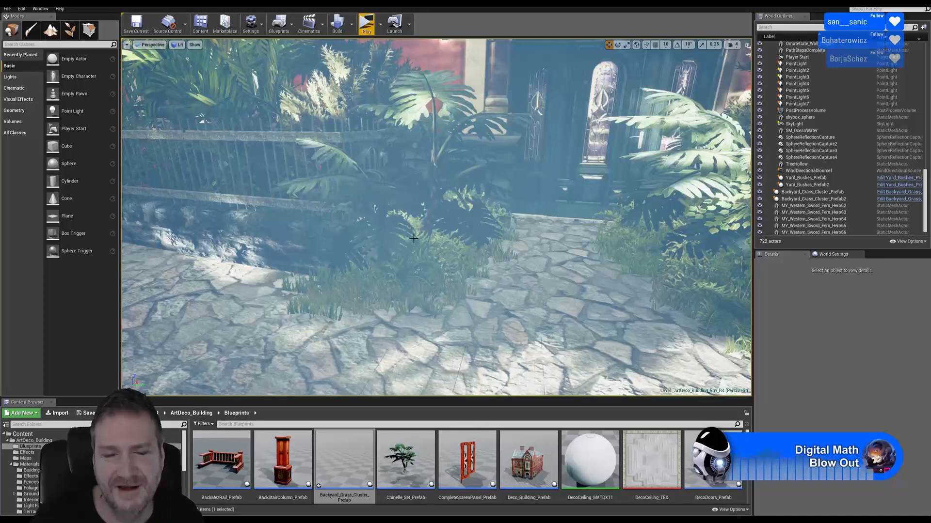
Examine the mossy rock formation from several distances and angles, along with the surrounding garden and pond
{"action": "right_click_drag", "start_coordinate": [293, 254], "coordinate": [149, 210]}
{"action": "key", "text": "w"}
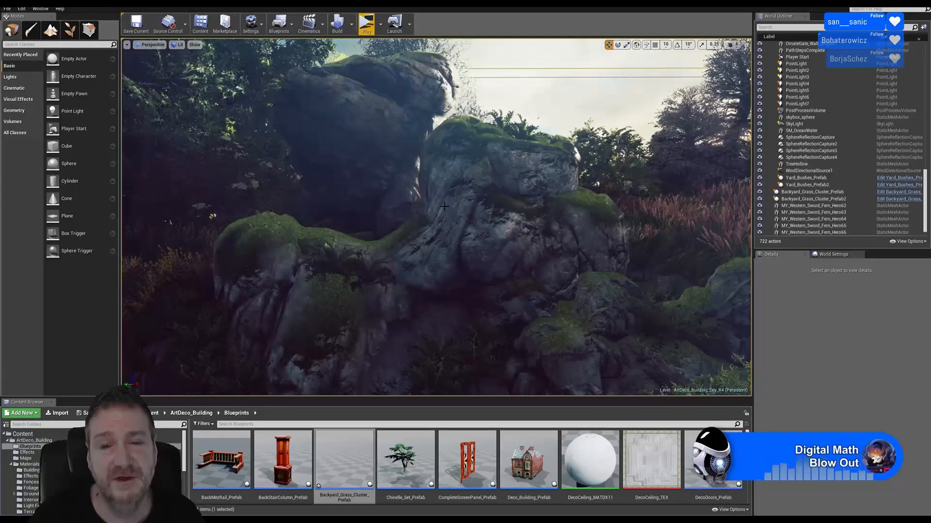
{"action": "right_click_drag", "start_coordinate": [457, 177], "coordinate": [445, 221]}
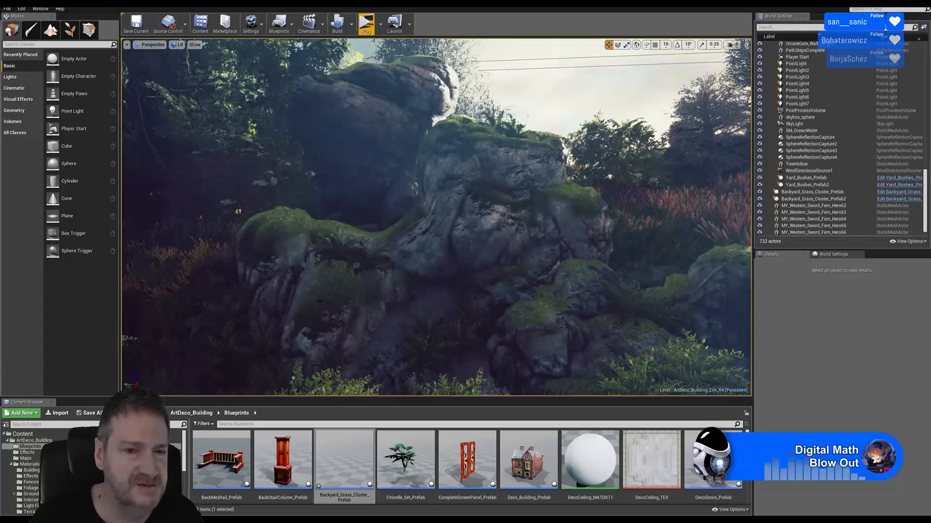
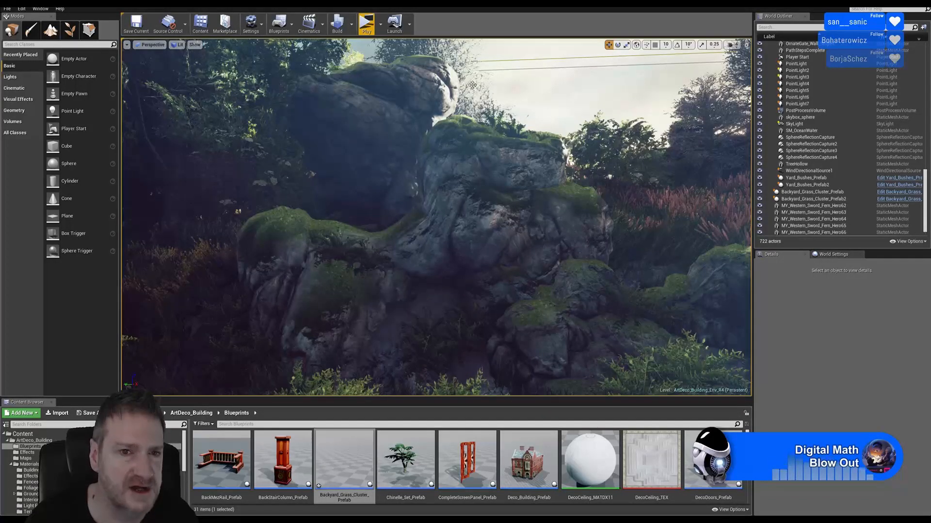
{"action": "right_click_drag", "start_coordinate": [465, 165], "coordinate": [490, 153]}
{"action": "key", "text": "w"}
{"action": "key", "text": "e"}
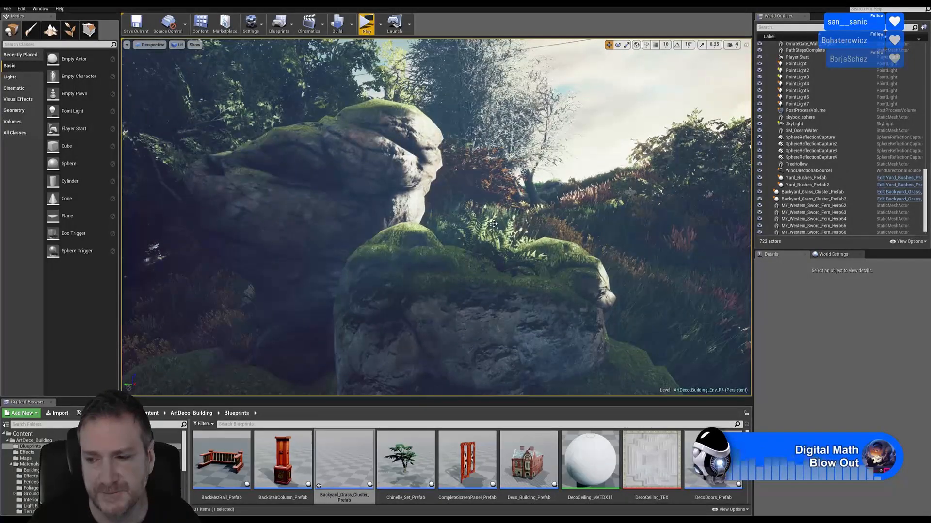
{"action": "right_click_drag", "start_coordinate": [479, 260], "coordinate": [462, 221]}
{"action": "key", "text": "w"}
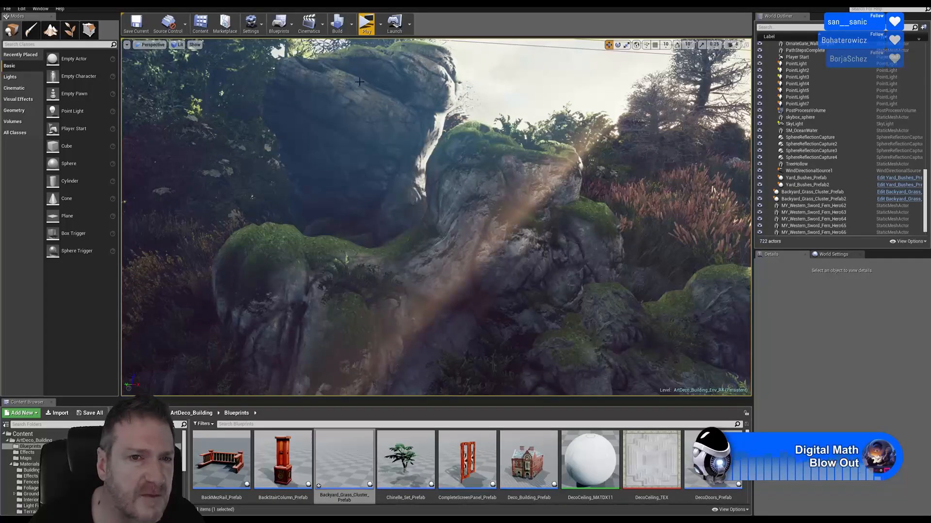
{"action": "right_click_drag", "start_coordinate": [396, 148], "coordinate": [450, 102]}
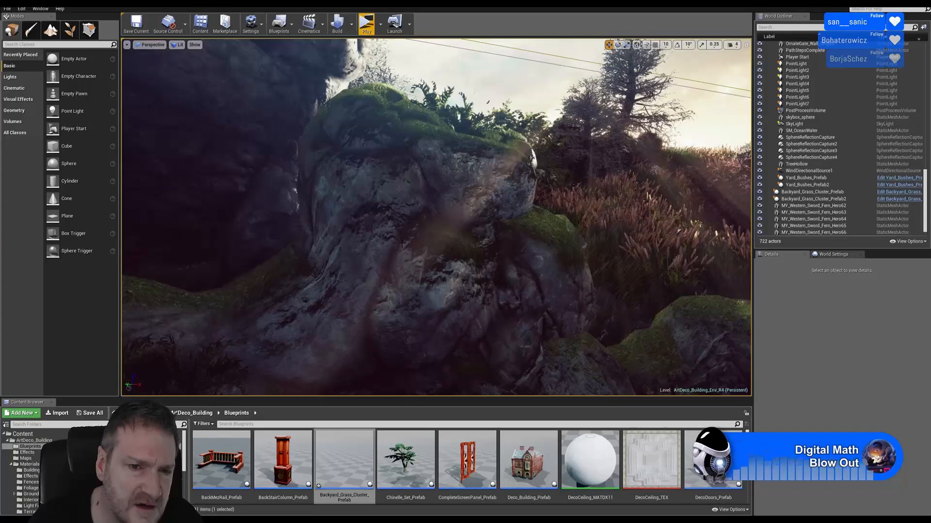
{"action": "right_click_drag", "start_coordinate": [429, 170], "coordinate": [408, 124]}
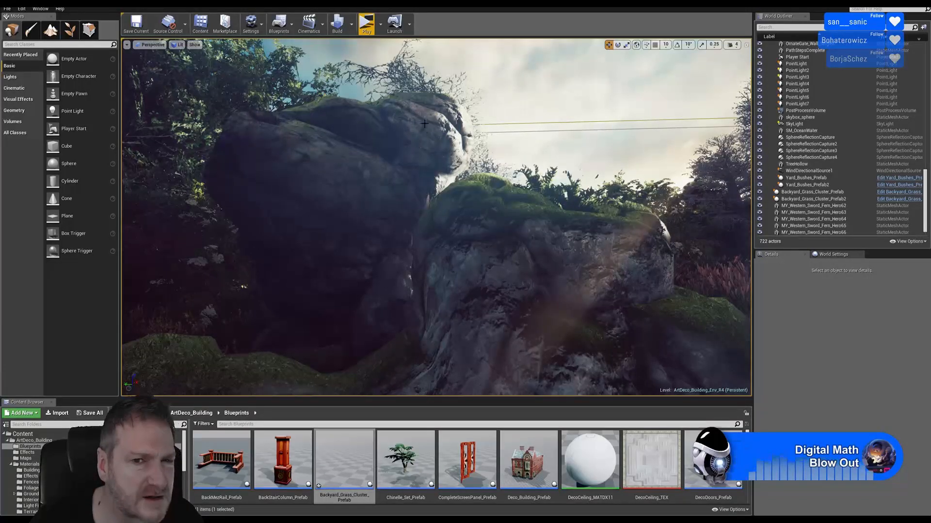
{"action": "right_click_drag", "start_coordinate": [424, 118], "coordinate": [435, 175]}
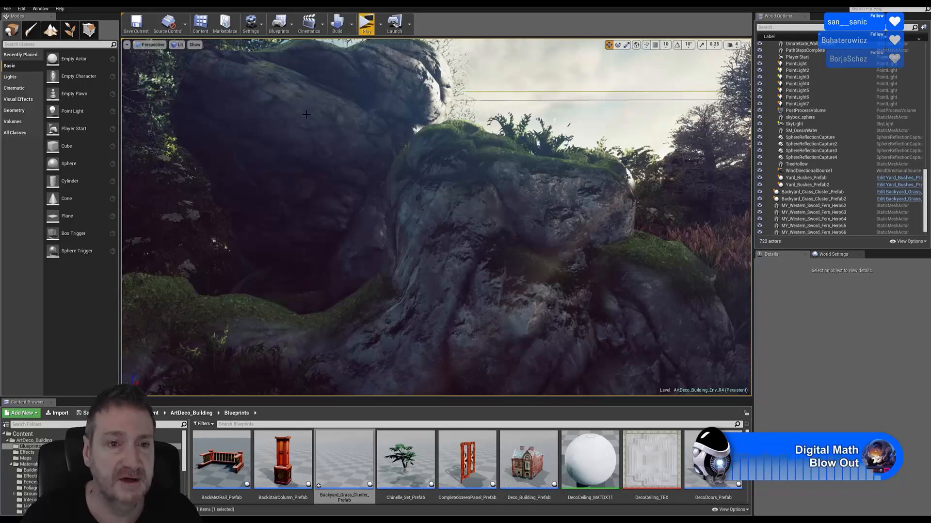
{"action": "key", "text": "s"}
{"action": "mouse_move", "coordinate": [391, 146]}
{"action": "right_mouse_down"}
{"action": "mouse_move", "coordinate": [383, 146]}
{"action": "mouse_move", "coordinate": [392, 144]}
{"action": "right_mouse_up"}
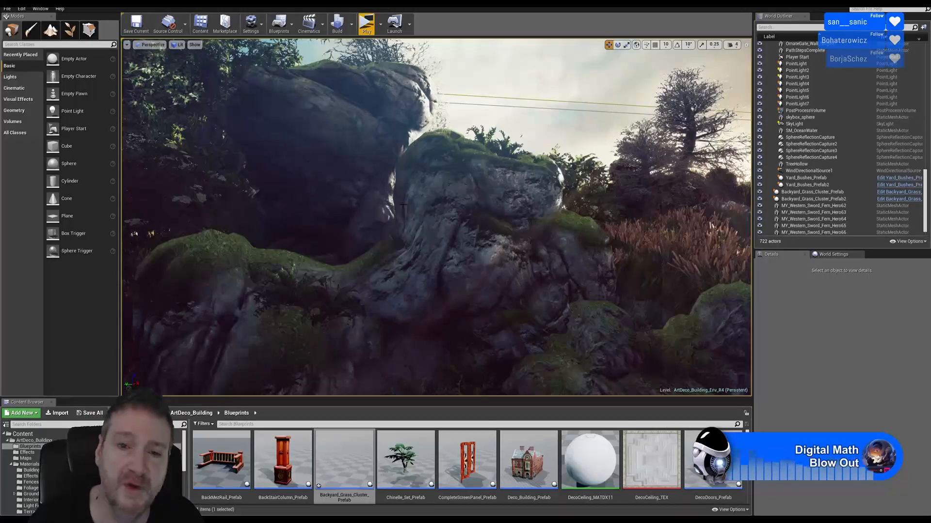
{"action": "right_click_drag", "start_coordinate": [356, 139], "coordinate": [439, 133]}
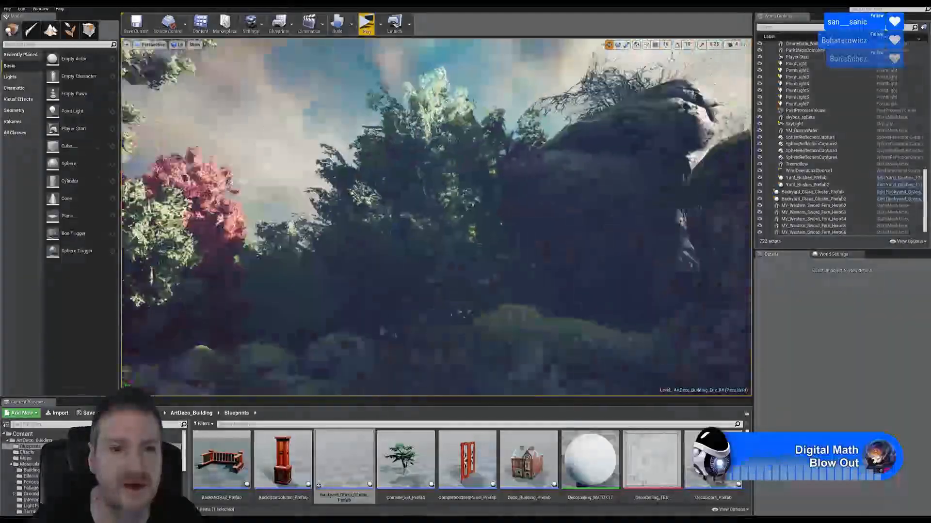
{"action": "right_click_drag", "start_coordinate": [437, 219], "coordinate": [599, 221]}
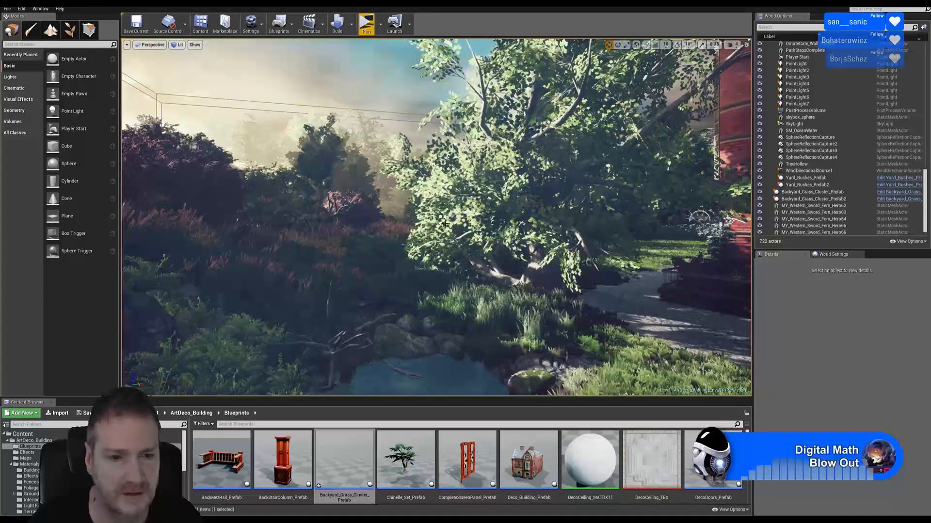
Examine the planted main entrance, its grass borders, the mossy rocks and the surrounding garden from several viewpoints
{"action": "right_click_drag", "start_coordinate": [527, 232], "coordinate": [619, 275]}
{"action": "key", "text": "w"}
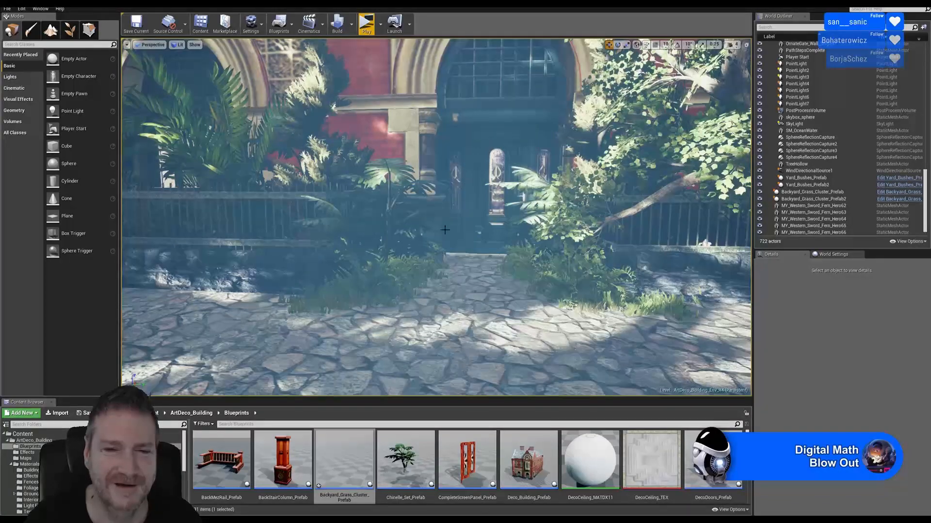
{"action": "right_click_drag", "start_coordinate": [545, 297], "coordinate": [226, 297]}
{"action": "key", "text": "w"}
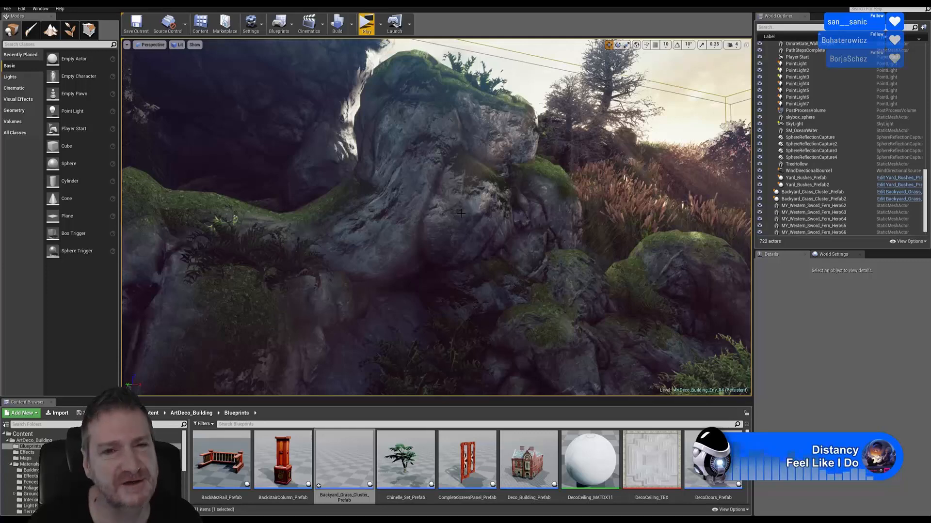
{"action": "mouse_move", "coordinate": [445, 201]}
{"action": "right_mouse_down"}
{"action": "mouse_move", "coordinate": [756, 228]}
{"action": "mouse_move", "coordinate": [444, 199]}
{"action": "right_mouse_up"}
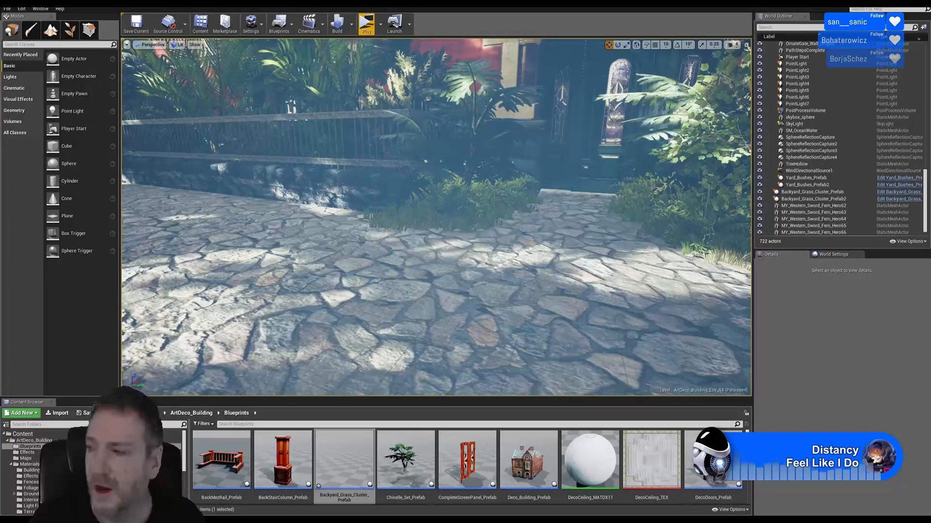
{"action": "right_click_drag", "start_coordinate": [437, 218], "coordinate": [451, 173]}
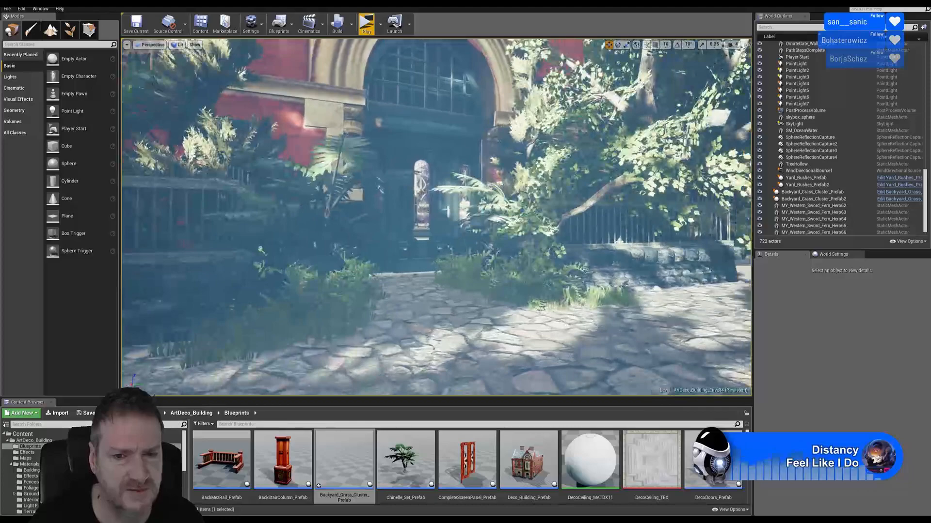
{"action": "right_click_drag", "start_coordinate": [451, 174], "coordinate": [429, 173]}
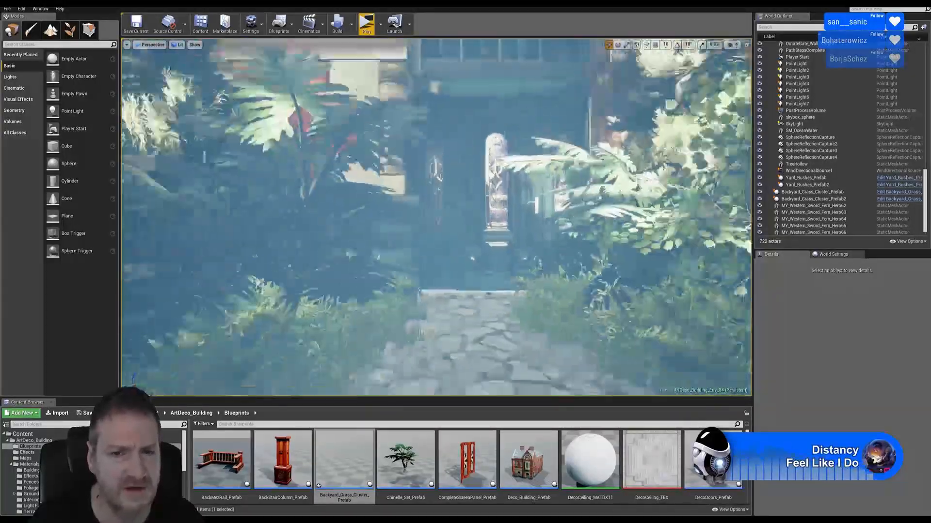
{"action": "mouse_move", "coordinate": [429, 174]}
{"action": "right_mouse_down"}
{"action": "mouse_move", "coordinate": [352, 169]}
{"action": "mouse_move", "coordinate": [465, 168]}
{"action": "mouse_move", "coordinate": [439, 170]}
{"action": "right_mouse_up"}
{"action": "key", "text": "w"}
{"action": "key", "text": "s"}
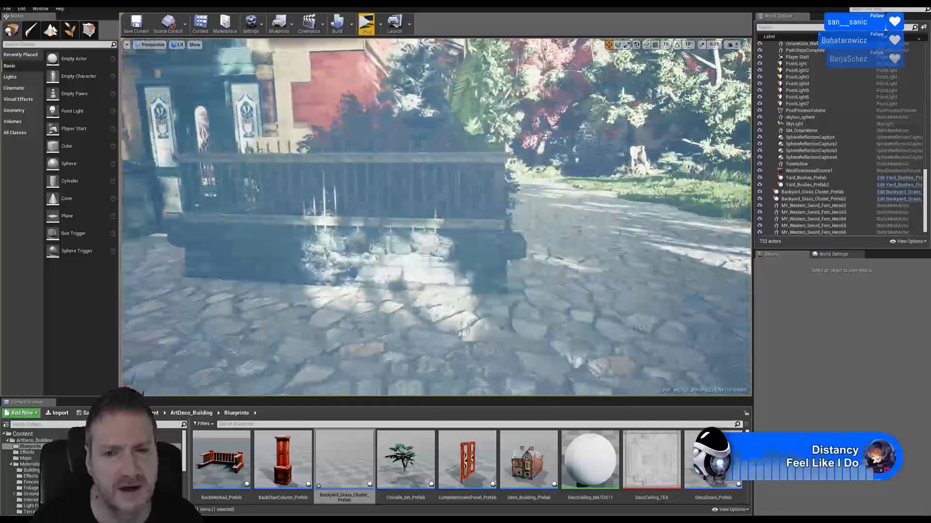
Paint the dirt landscape layer over the paving along the base of both fenced walls flanking the unplanted doorway
{"action": "key", "text": "w"}
{"action": "mouse_move", "coordinate": [436, 217]}
{"action": "right_mouse_down"}
{"action": "mouse_move", "coordinate": [480, 217]}
{"action": "mouse_move", "coordinate": [392, 218]}
{"action": "mouse_move", "coordinate": [577, 218]}
{"action": "mouse_move", "coordinate": [361, 217]}
{"action": "mouse_move", "coordinate": [438, 204]}
{"action": "mouse_move", "coordinate": [397, 229]}
{"action": "mouse_move", "coordinate": [436, 205]}
{"action": "right_mouse_up"}
{"action": "key", "text": "w"}
{"action": "key", "text": "s"}
{"action": "key", "text": "w"}
{"action": "key", "text": "w"}
{"action": "key", "text": "w"}
{"action": "key", "text": "s"}
{"action": "key", "text": "d"}
{"action": "key", "text": "w"}
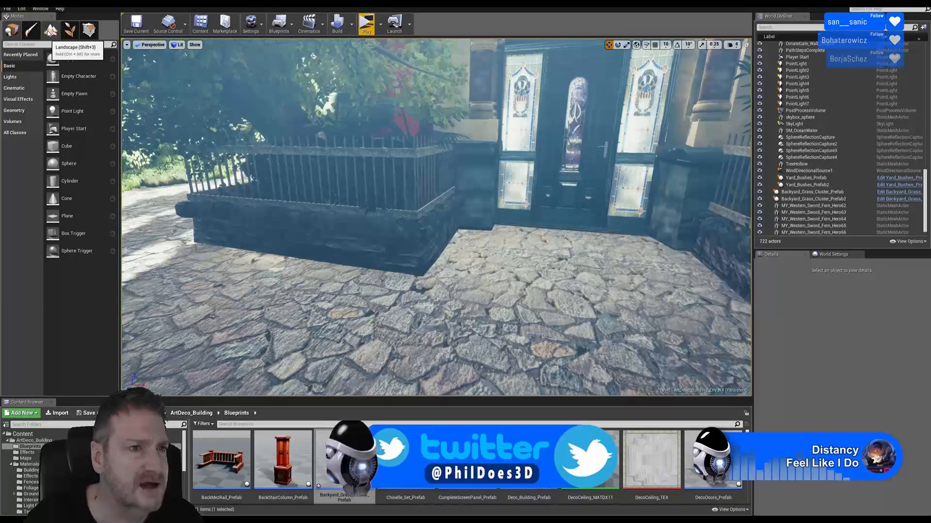
{"action": "left_click", "coordinate": [50, 31]}
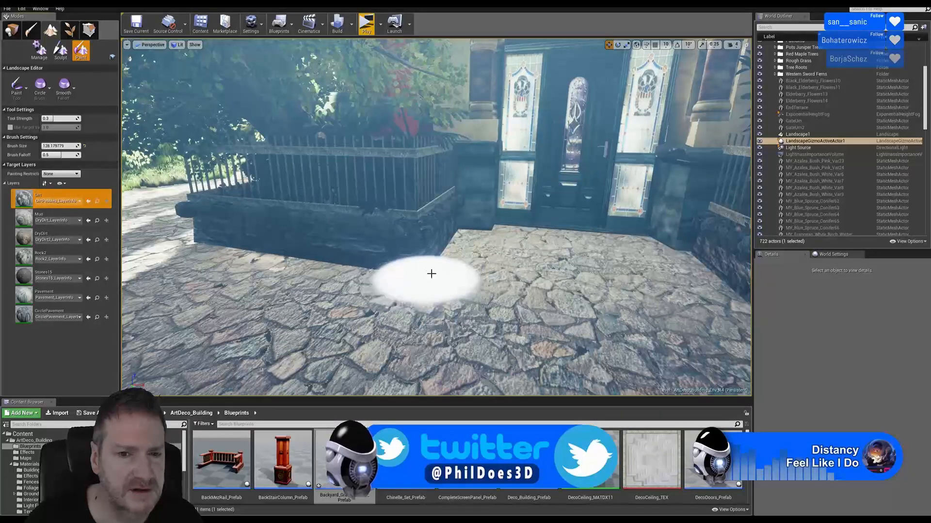
{"action": "mouse_move", "coordinate": [480, 260]}
{"action": "right_mouse_down"}
{"action": "mouse_move", "coordinate": [472, 308]}
{"action": "mouse_move", "coordinate": [472, 293]}
{"action": "mouse_move", "coordinate": [495, 383]}
{"action": "right_mouse_up"}
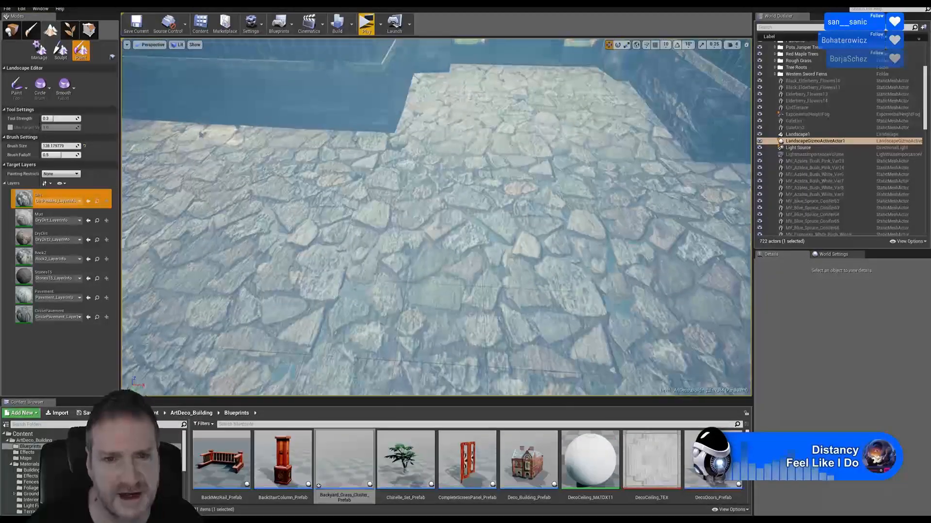
{"action": "mouse_move", "coordinate": [442, 265]}
{"action": "right_mouse_down"}
{"action": "mouse_move", "coordinate": [432, 279]}
{"action": "mouse_move", "coordinate": [438, 284]}
{"action": "mouse_move", "coordinate": [477, 272]}
{"action": "mouse_move", "coordinate": [433, 231]}
{"action": "mouse_move", "coordinate": [320, 210]}
{"action": "right_mouse_up"}
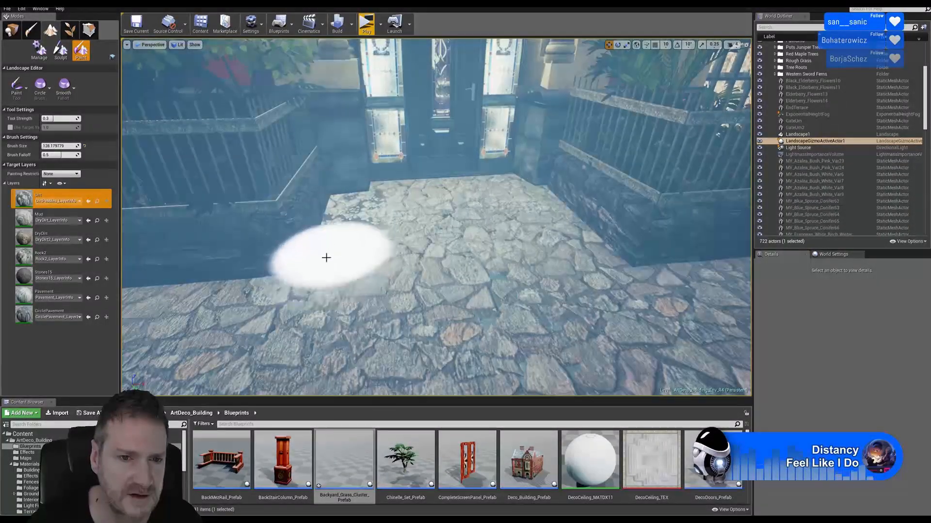
{"action": "mouse_move", "coordinate": [325, 257]}
{"action": "left_mouse_down"}
{"action": "mouse_move", "coordinate": [288, 277]}
{"action": "mouse_move", "coordinate": [277, 270]}
{"action": "mouse_move", "coordinate": [349, 191]}
{"action": "mouse_move", "coordinate": [547, 194]}
{"action": "mouse_move", "coordinate": [588, 241]}
{"action": "mouse_move", "coordinate": [642, 260]}
{"action": "left_mouse_up"}
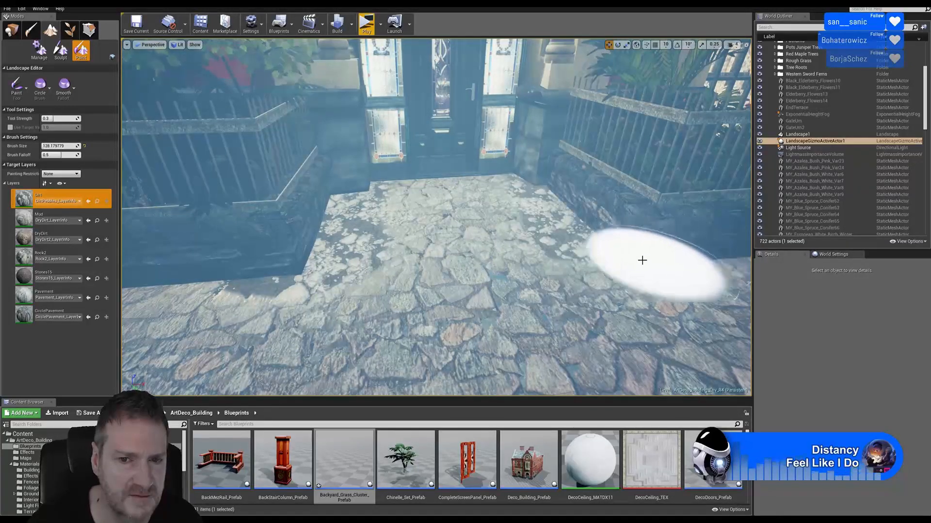
{"action": "right_click_drag", "start_coordinate": [586, 233], "coordinate": [446, 223]}
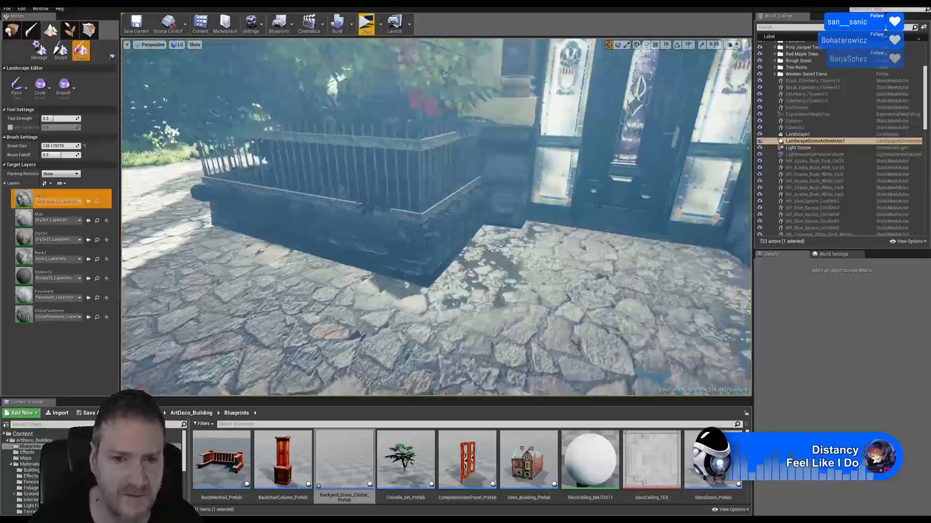
{"action": "right_click_drag", "start_coordinate": [165, 92], "coordinate": [232, 91]}
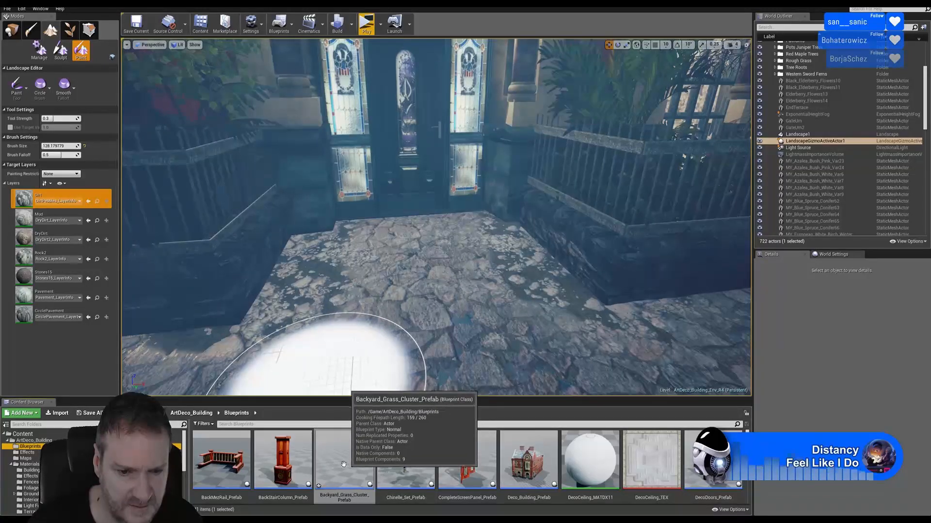
Place a Backyard_Grass_Cluster_Prefab by the doorway, rotate it to about -53° around the Z axis, and move it against the left wall
{"action": "left_click", "coordinate": [15, 34]}
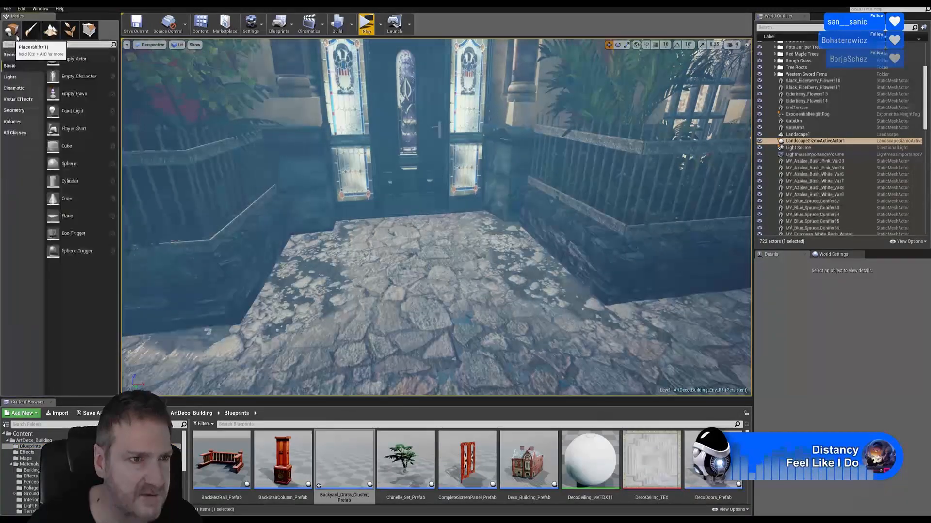
{"action": "left_click_drag", "start_coordinate": [344, 461], "coordinate": [291, 316]}
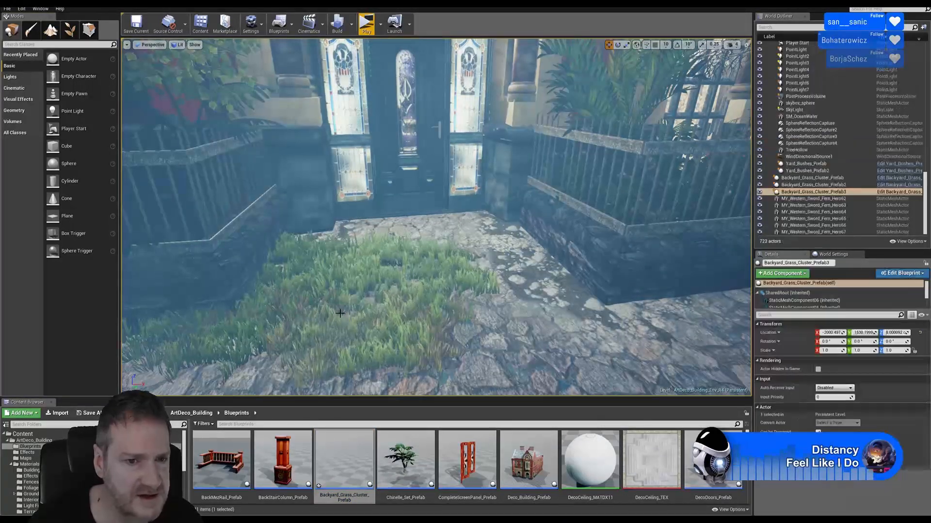
{"action": "left_click", "coordinate": [617, 44]}
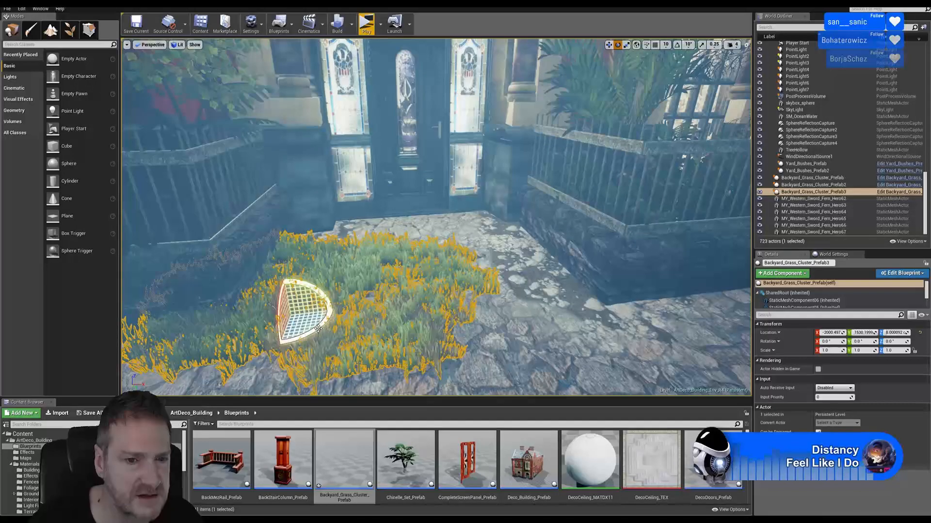
{"action": "left_click_drag", "start_coordinate": [333, 329], "coordinate": [331, 287]}
{"action": "left_click", "coordinate": [608, 45]}
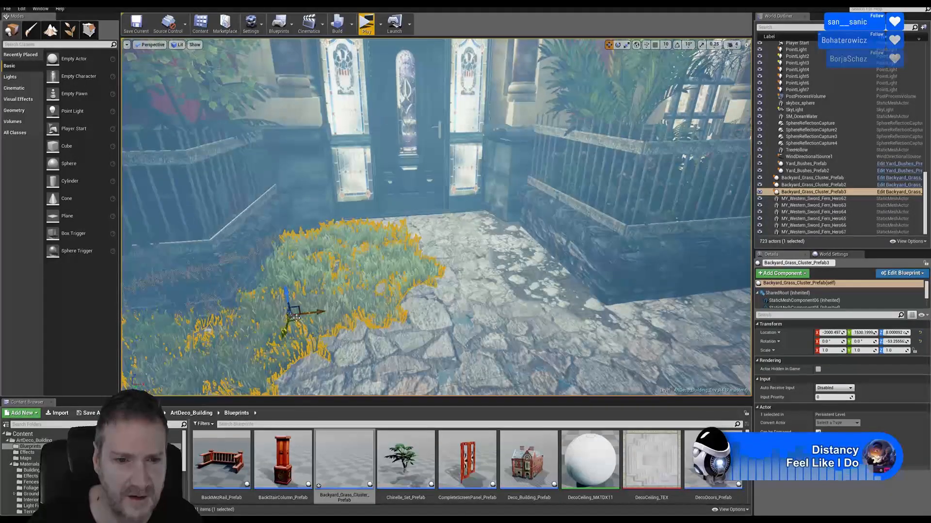
{"action": "left_click_drag", "start_coordinate": [291, 311], "coordinate": [257, 293]}
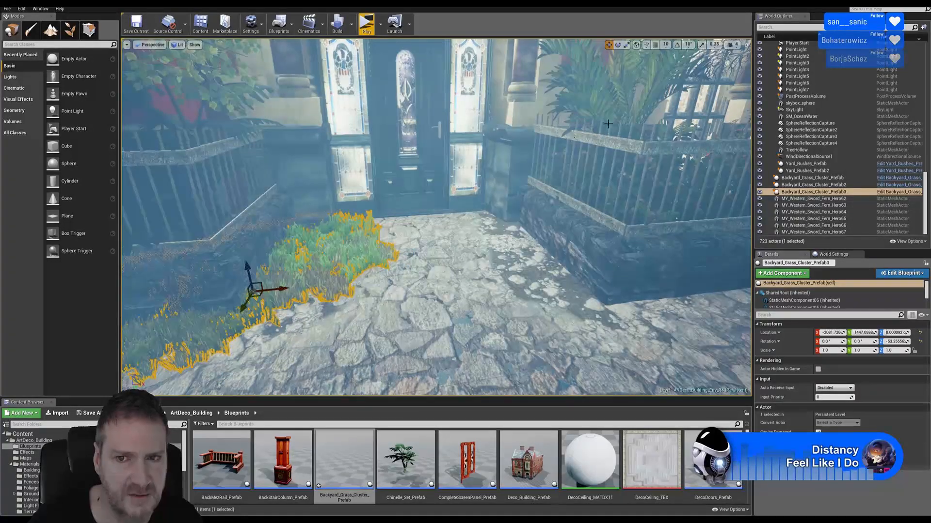
Turn the new grass cluster about 23° further around the Z axis and shift it closer to the wall's corner
{"action": "left_click", "coordinate": [618, 45]}
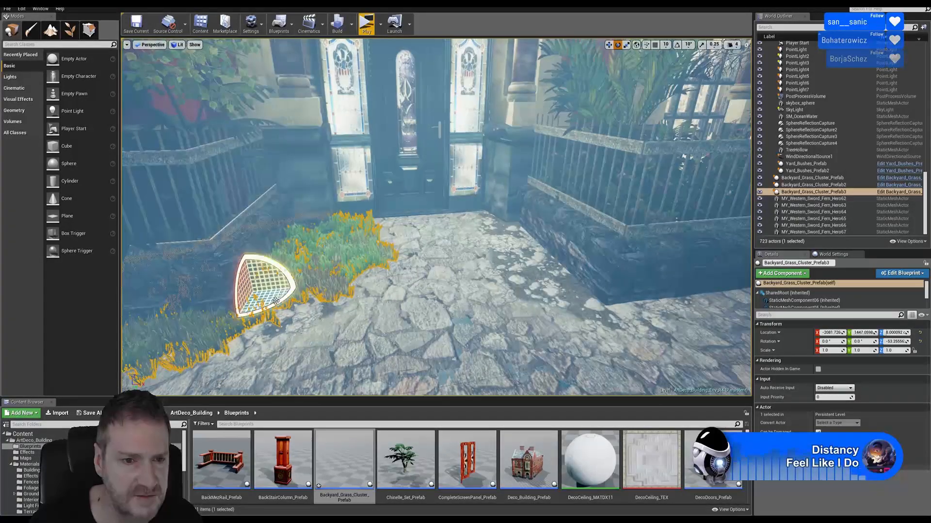
{"action": "left_click_drag", "start_coordinate": [281, 306], "coordinate": [297, 280]}
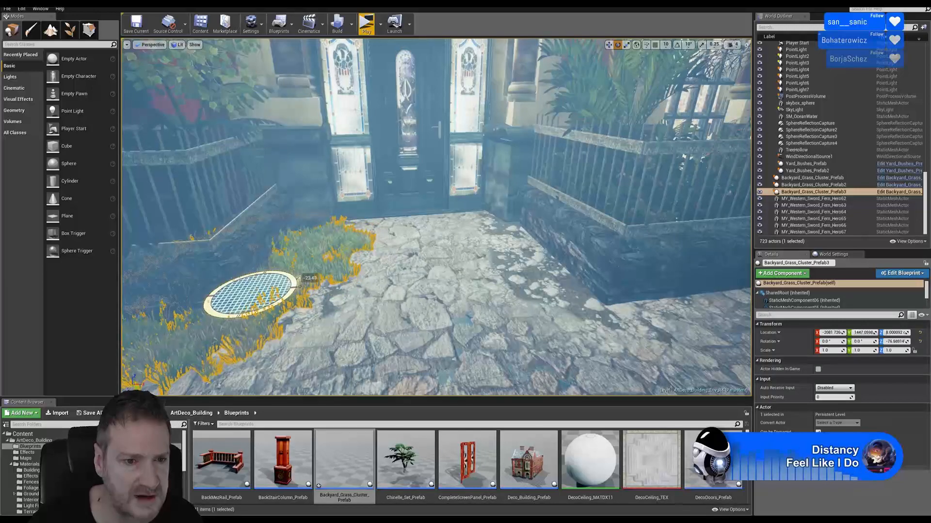
{"action": "left_click", "coordinate": [609, 45]}
{"action": "mouse_move", "coordinate": [445, 242]}
{"action": "right_mouse_down"}
{"action": "mouse_move", "coordinate": [379, 242]}
{"action": "mouse_move", "coordinate": [445, 242]}
{"action": "right_mouse_up"}
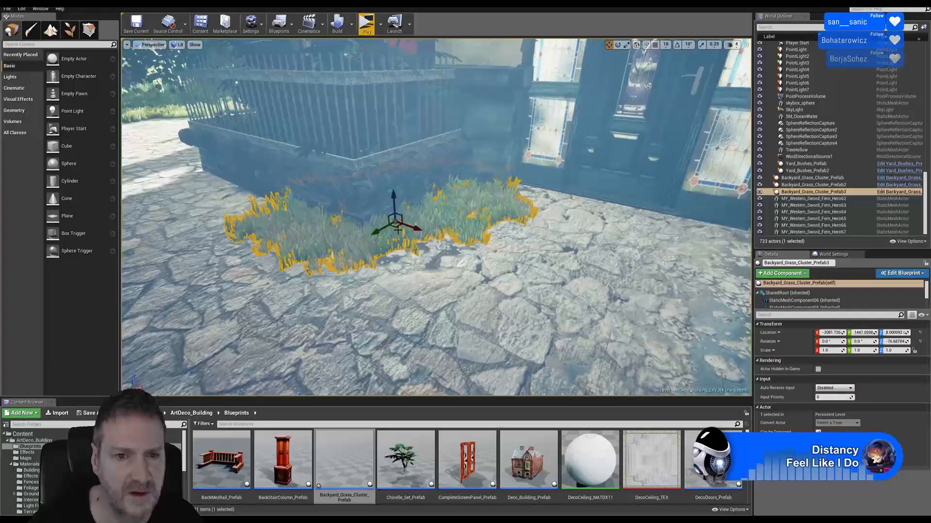
{"action": "right_click_drag", "start_coordinate": [376, 233], "coordinate": [389, 230]}
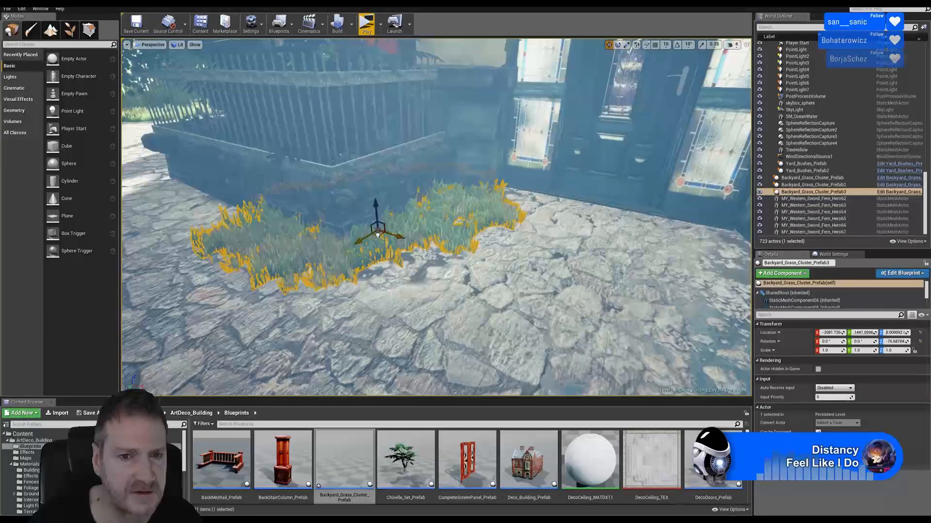
{"action": "left_click_drag", "start_coordinate": [377, 235], "coordinate": [396, 226]}
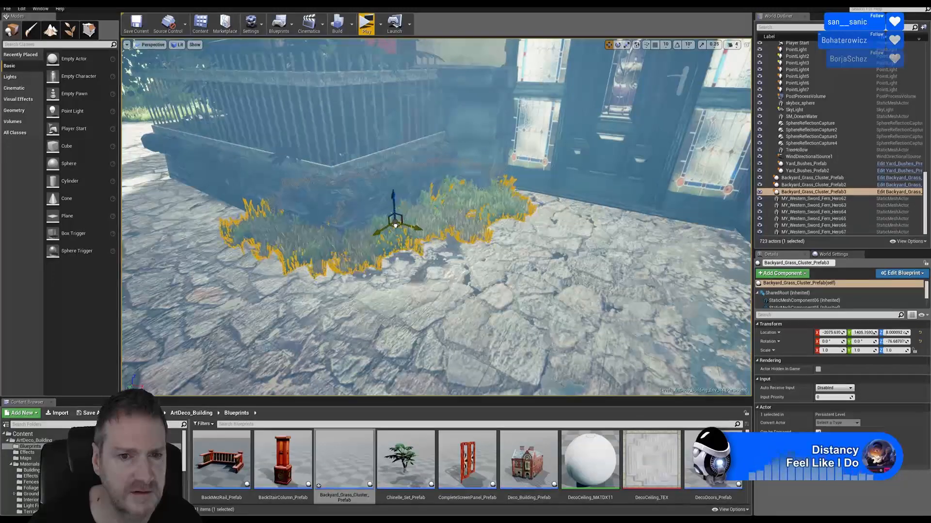
{"action": "right_click_drag", "start_coordinate": [398, 227], "coordinate": [395, 206]}
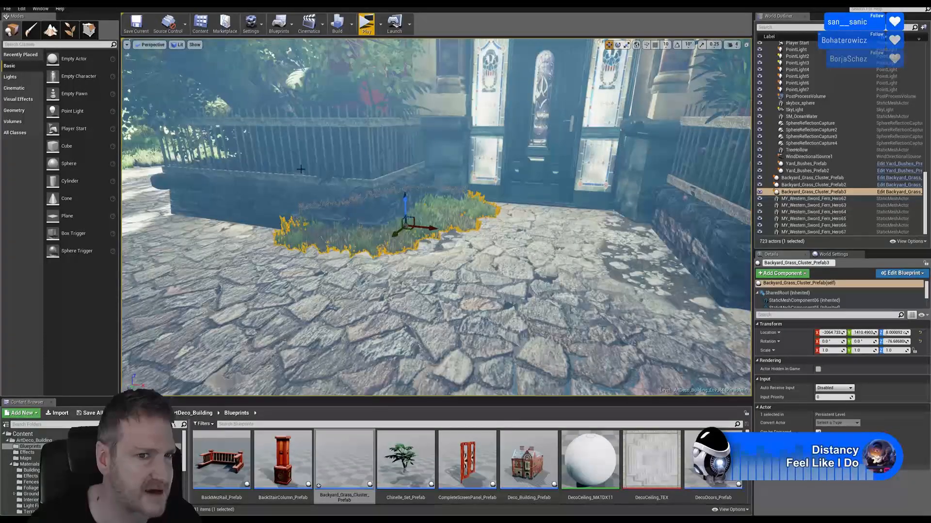
Duplicate the grass cluster, move the copy along the wall on the opposite side of the doorway, and deselect it
{"action": "right_click_drag", "start_coordinate": [342, 159], "coordinate": [248, 211]}
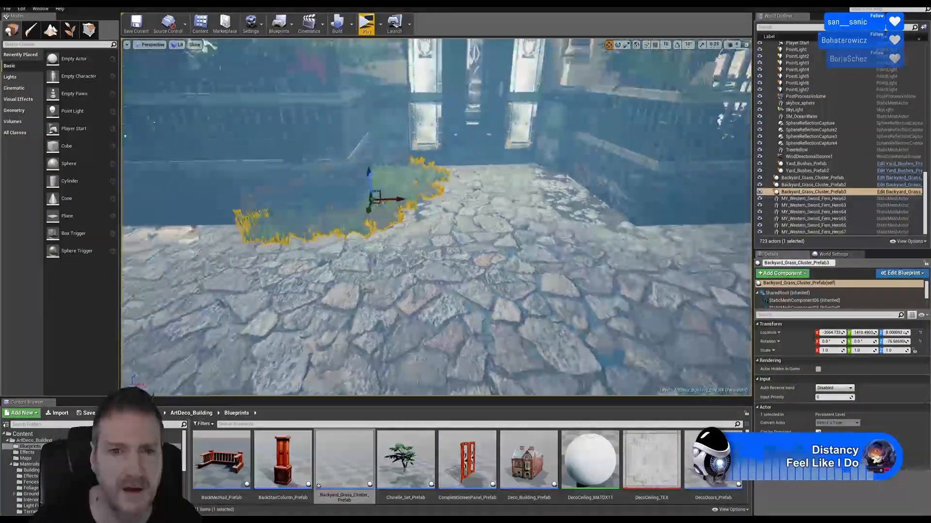
{"action": "right_click", "coordinate": [404, 189]}
{"action": "mouse_move", "coordinate": [465, 297]}
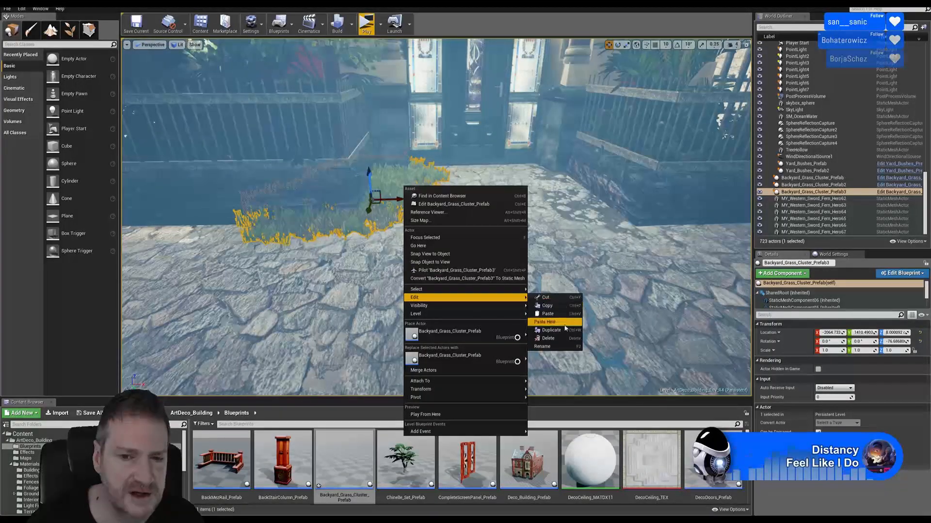
{"action": "left_click", "coordinate": [562, 323]}
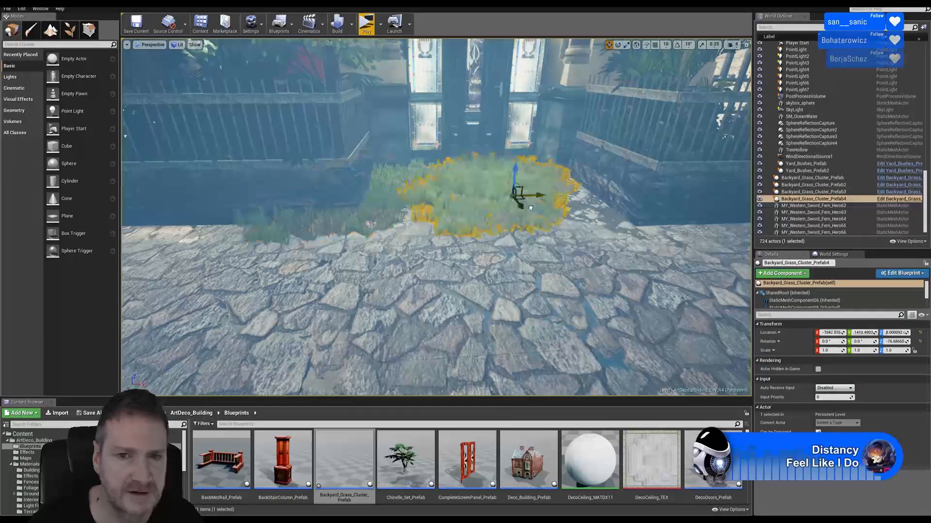
{"action": "left_click_drag", "start_coordinate": [530, 209], "coordinate": [631, 210]}
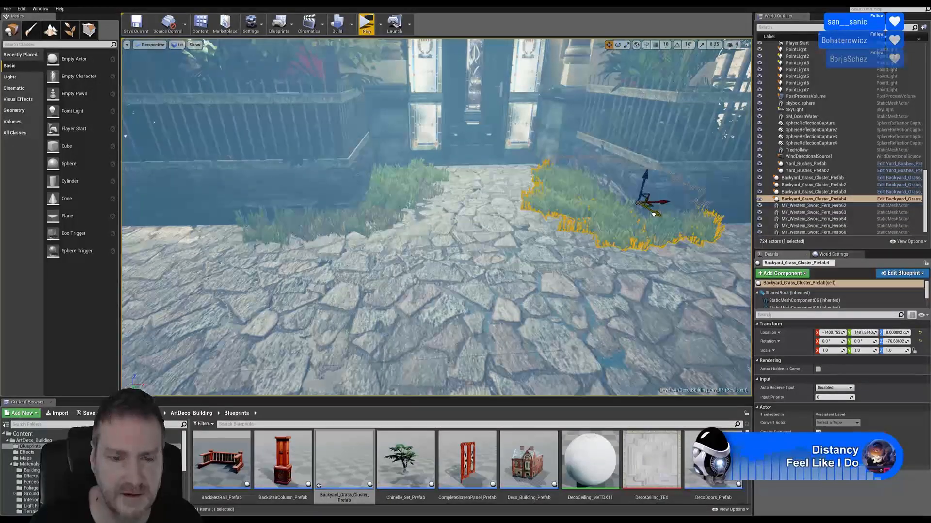
{"action": "key", "text": "Escape"}
{"action": "right_click_drag", "start_coordinate": [526, 264], "coordinate": [567, 213]}
{"action": "key", "text": "w"}
{"action": "right_click_drag", "start_coordinate": [375, 275], "coordinate": [368, 275]}
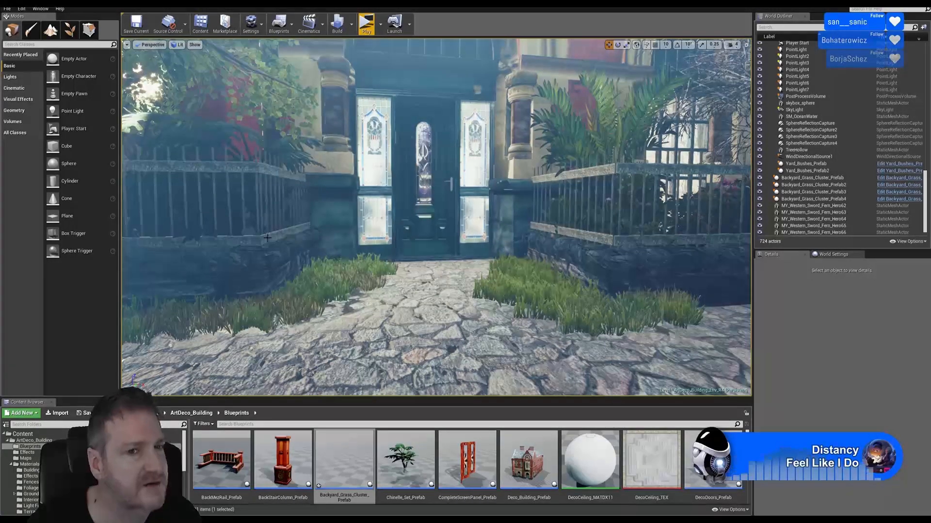
Paint the dirt landscape layer along the base of both fenced walls at the next bare doorway
{"action": "right_click_drag", "start_coordinate": [351, 270], "coordinate": [626, 298]}
{"action": "key", "text": "s"}
{"action": "key", "text": "w"}
{"action": "key", "text": "w"}
{"action": "key", "text": "w"}
{"action": "key", "text": "a"}
{"action": "right_click_drag", "start_coordinate": [446, 265], "coordinate": [475, 246]}
{"action": "right_click_drag", "start_coordinate": [310, 189], "coordinate": [260, 190]}
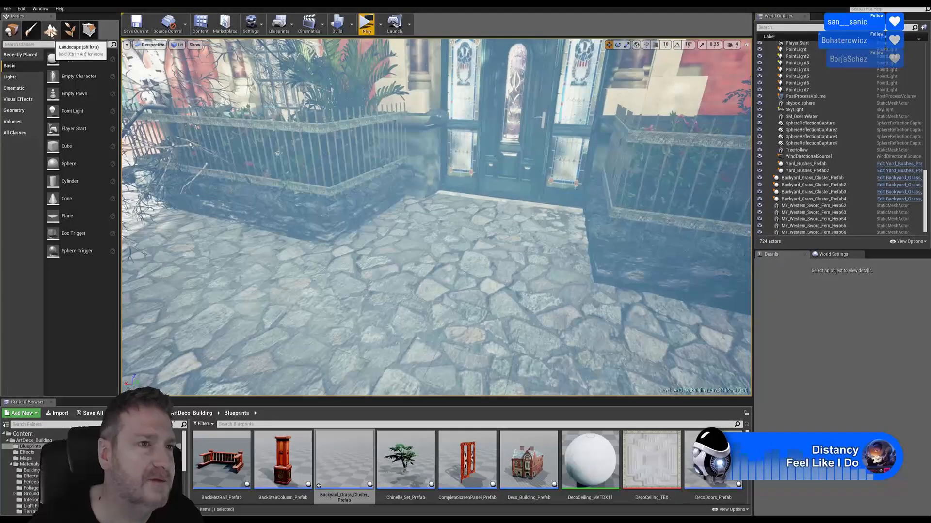
{"action": "left_click", "coordinate": [51, 30]}
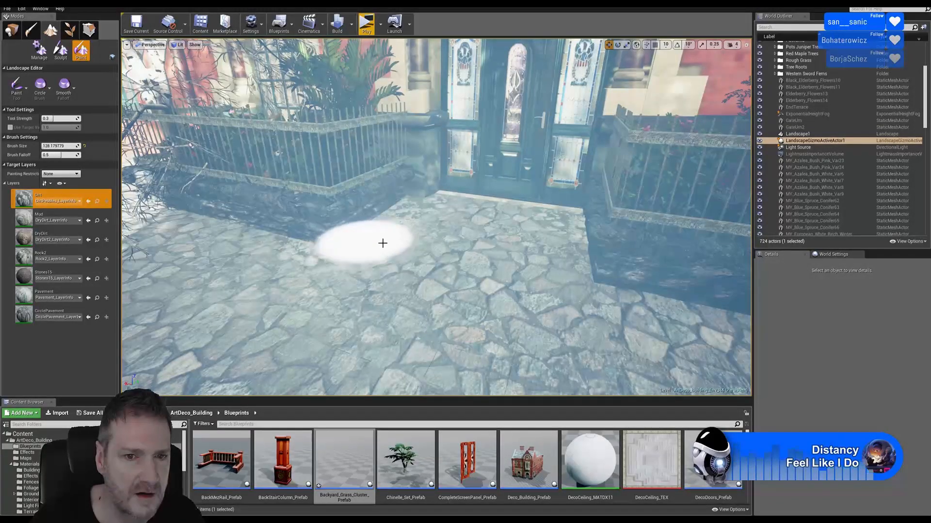
{"action": "right_click_drag", "start_coordinate": [376, 220], "coordinate": [380, 181]}
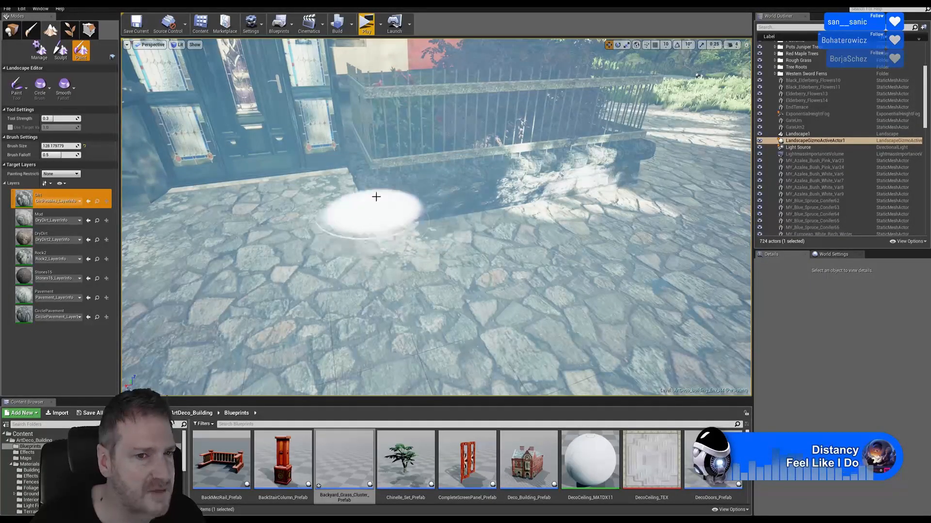
{"action": "right_click_drag", "start_coordinate": [377, 197], "coordinate": [340, 198]}
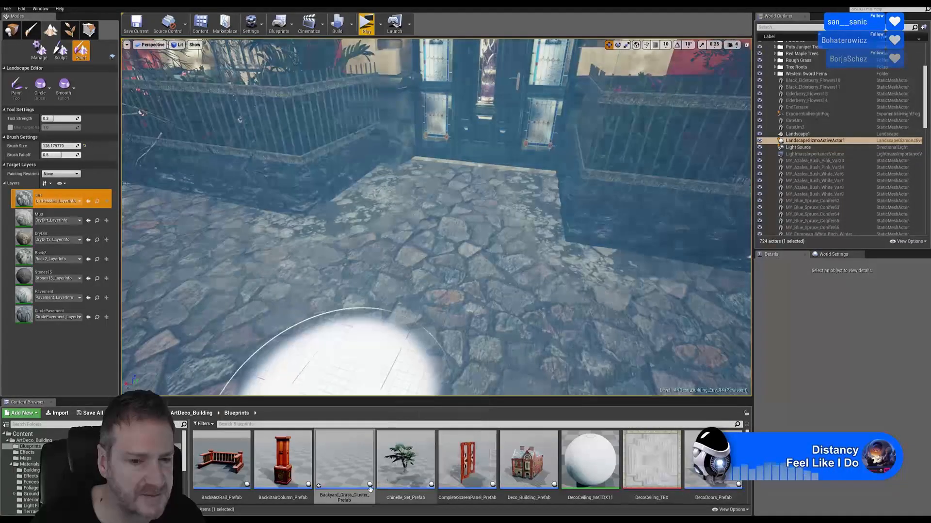
Place a Backyard_Grass_Cluster_Prefab beside the bare doorway, rotate it around the Z axis to follow the left wall, and move it closer
{"action": "key", "text": "shift+1"}
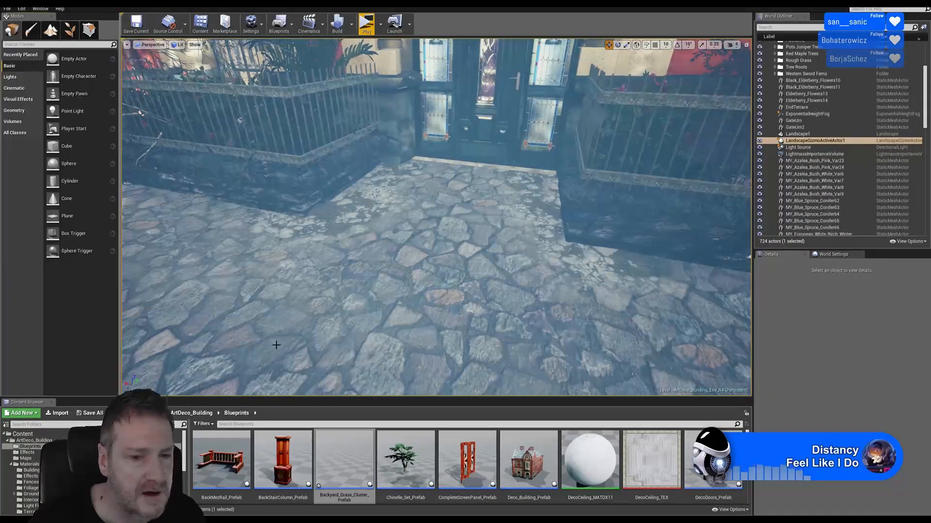
{"action": "left_click_drag", "start_coordinate": [349, 456], "coordinate": [369, 213]}
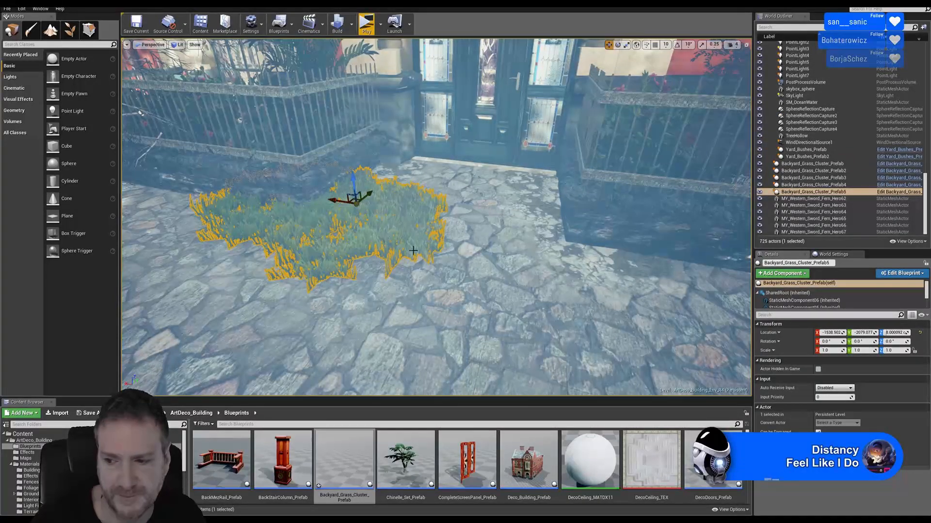
{"action": "right_click_drag", "start_coordinate": [414, 251], "coordinate": [368, 209]}
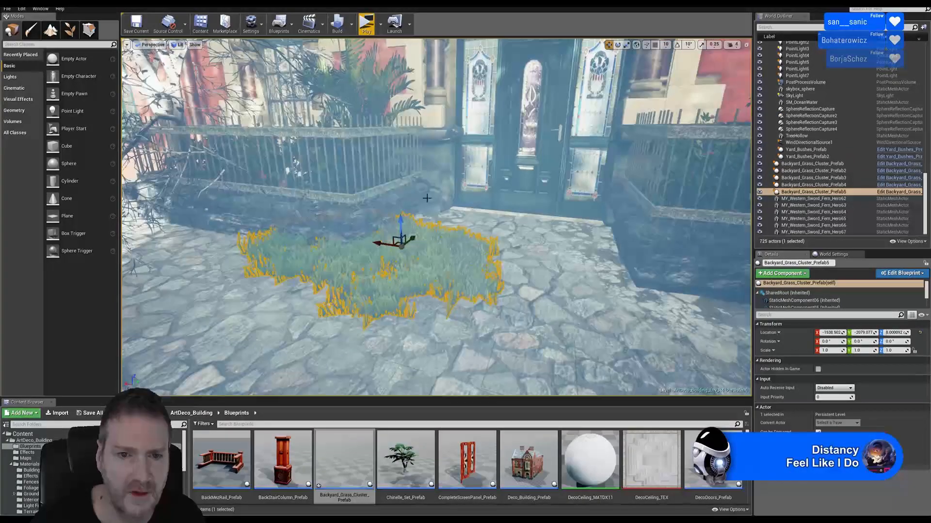
{"action": "left_click", "coordinate": [615, 52]}
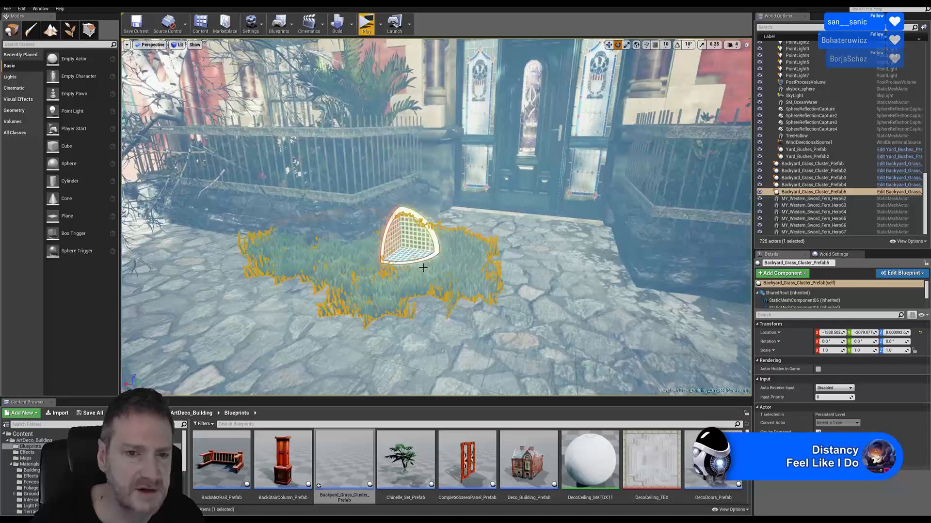
{"action": "left_click_drag", "start_coordinate": [417, 259], "coordinate": [480, 249]}
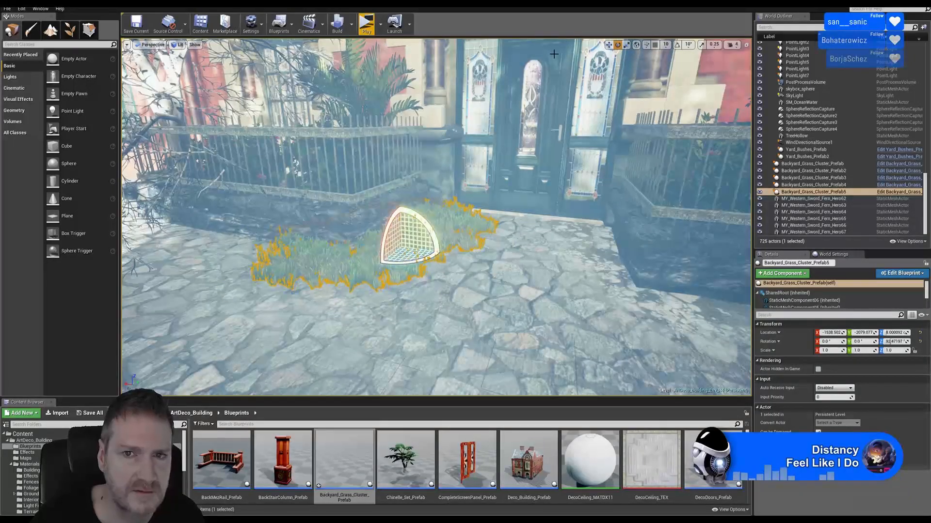
{"action": "left_click", "coordinate": [608, 44]}
{"action": "mouse_move", "coordinate": [391, 242]}
{"action": "right_mouse_down"}
{"action": "mouse_move", "coordinate": [373, 242]}
{"action": "mouse_move", "coordinate": [392, 243]}
{"action": "right_mouse_up"}
{"action": "left_click_drag", "start_coordinate": [405, 245], "coordinate": [395, 240]}
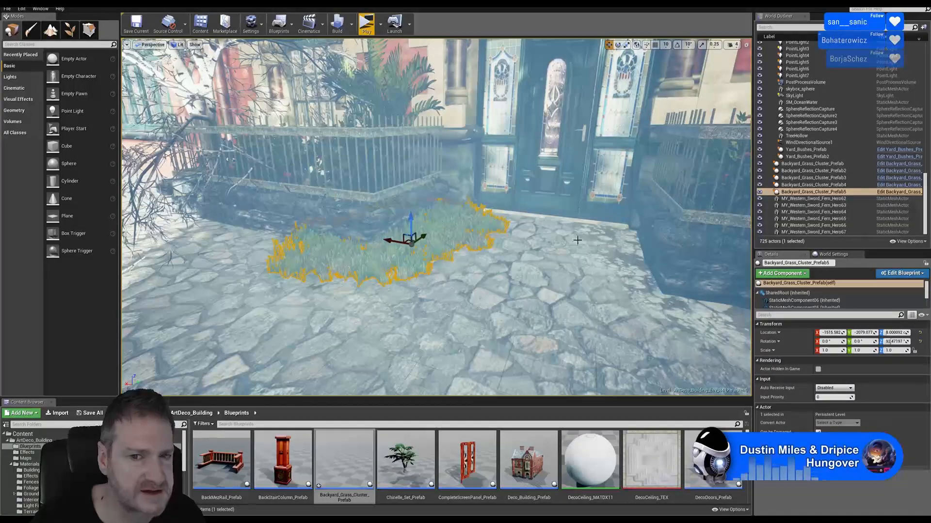
Nudge the new grass cluster along the X axis so it sits tighter against the fenced wall left of the doorway
{"action": "right_click_drag", "start_coordinate": [580, 243], "coordinate": [627, 239]}
{"action": "key", "text": "w"}
{"action": "key", "text": "s"}
{"action": "right_click_drag", "start_coordinate": [478, 265], "coordinate": [467, 251]}
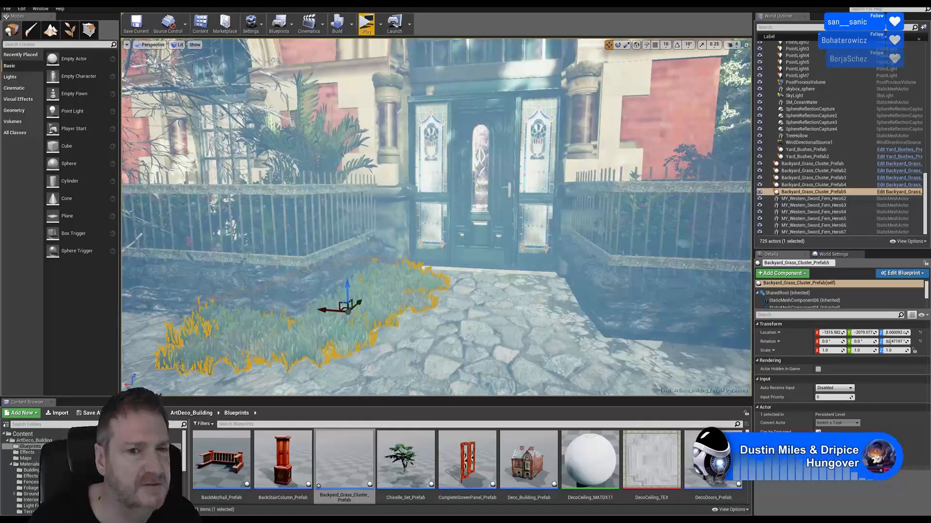
{"action": "right_click_drag", "start_coordinate": [437, 218], "coordinate": [414, 240]}
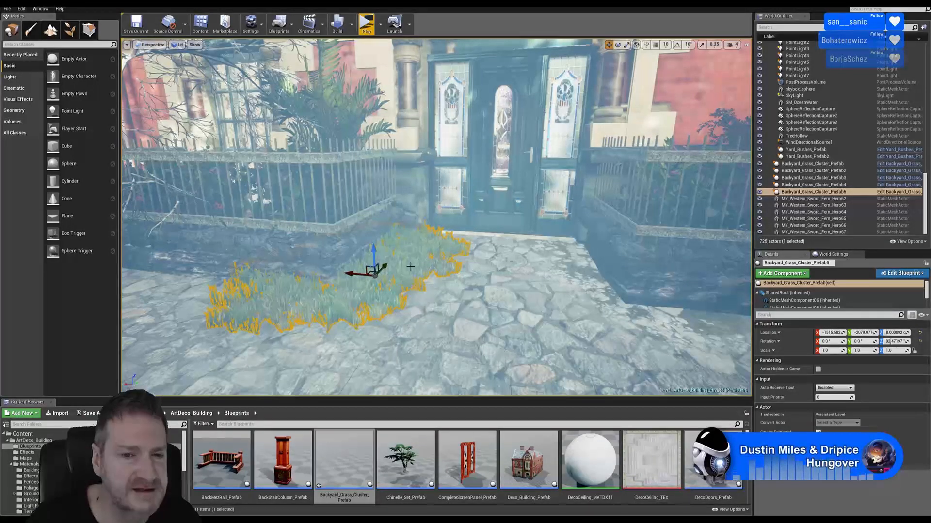
{"action": "right_click_drag", "start_coordinate": [407, 264], "coordinate": [459, 247]}
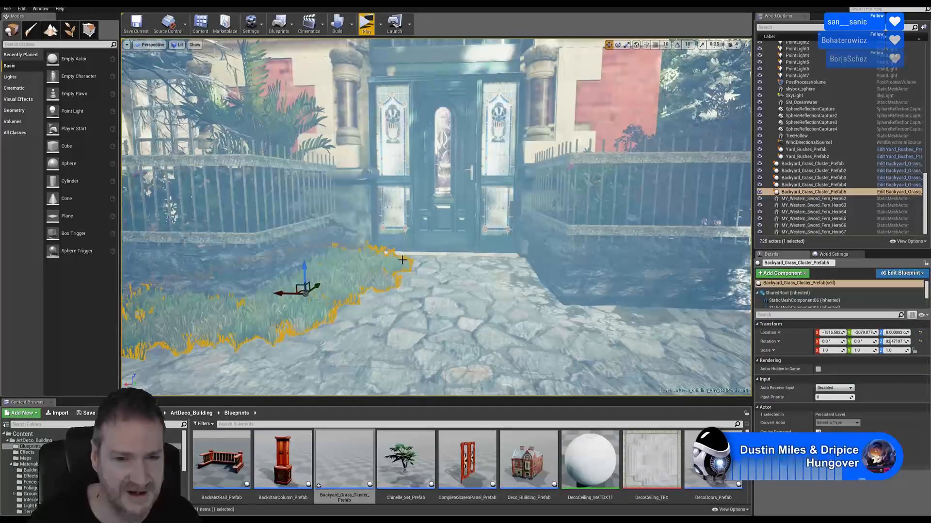
{"action": "mouse_move", "coordinate": [399, 315]}
{"action": "right_mouse_down"}
{"action": "mouse_move", "coordinate": [345, 303]}
{"action": "mouse_move", "coordinate": [363, 293]}
{"action": "mouse_move", "coordinate": [332, 311]}
{"action": "mouse_move", "coordinate": [401, 317]}
{"action": "right_mouse_up"}
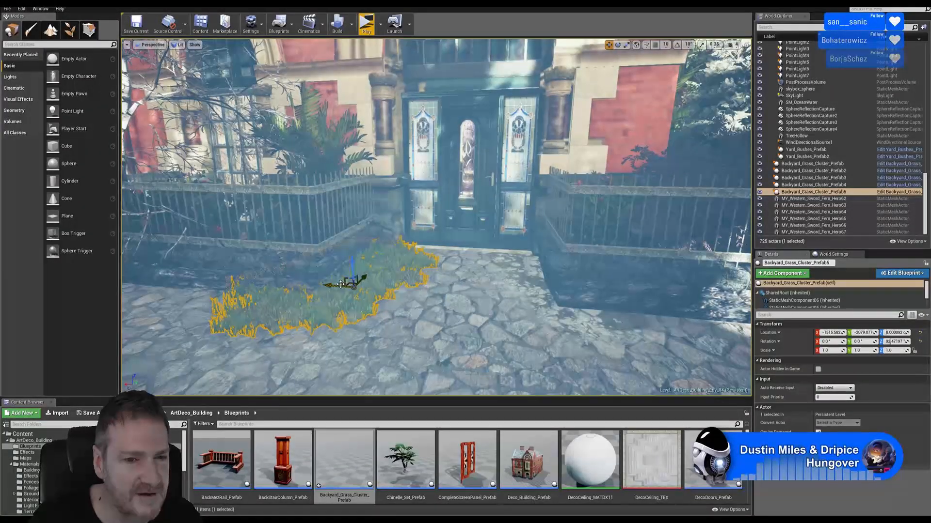
{"action": "left_click_drag", "start_coordinate": [339, 284], "coordinate": [332, 285]}
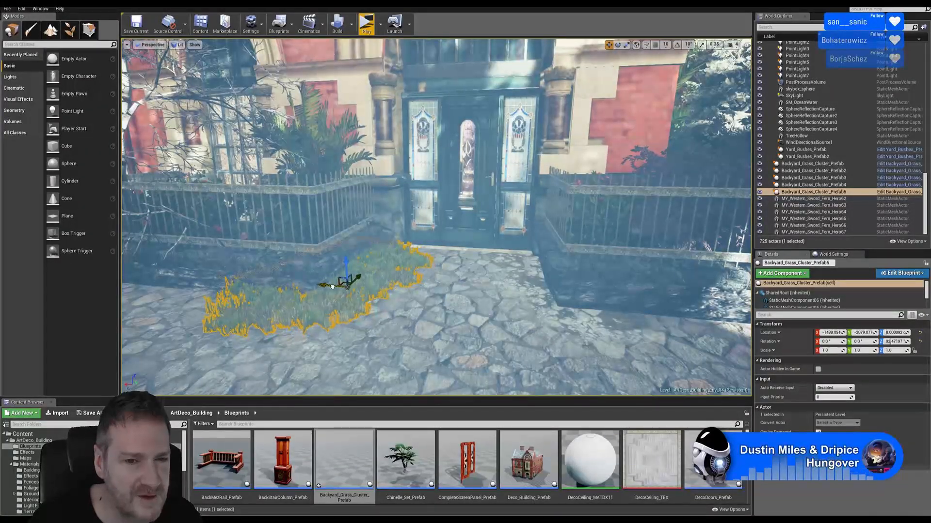
Duplicate the grass cluster and move the copy across the doorway to the base of the opposite fenced wall
{"action": "right_click", "coordinate": [378, 269]}
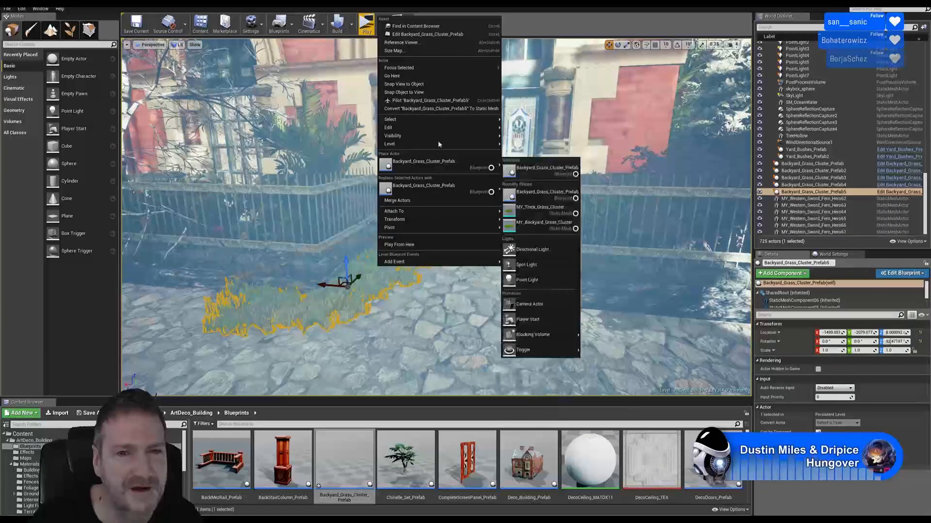
{"action": "mouse_move", "coordinate": [460, 125]}
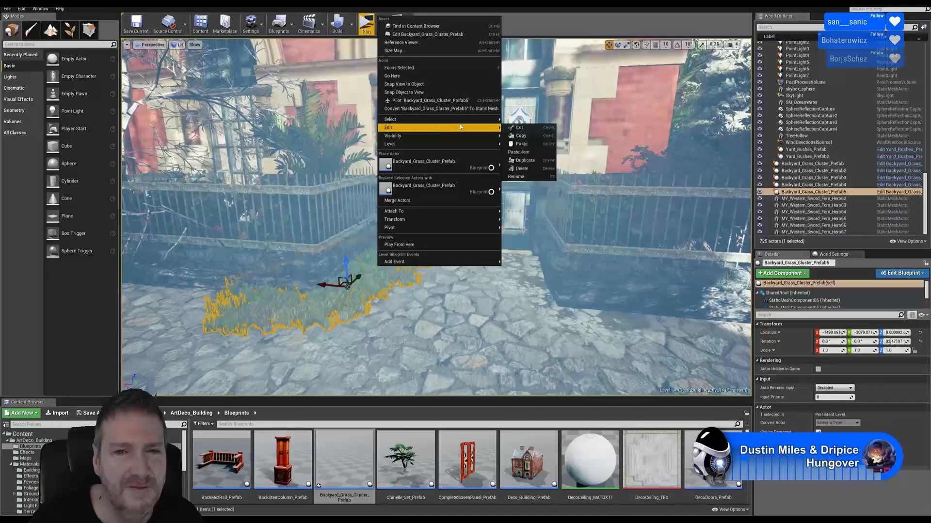
{"action": "left_click", "coordinate": [526, 161]}
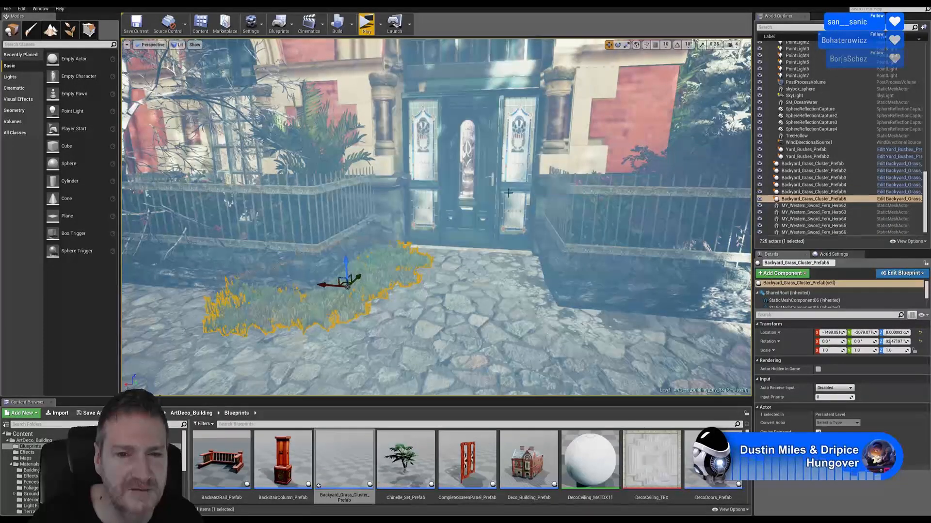
{"action": "left_click_drag", "start_coordinate": [329, 284], "coordinate": [581, 308]}
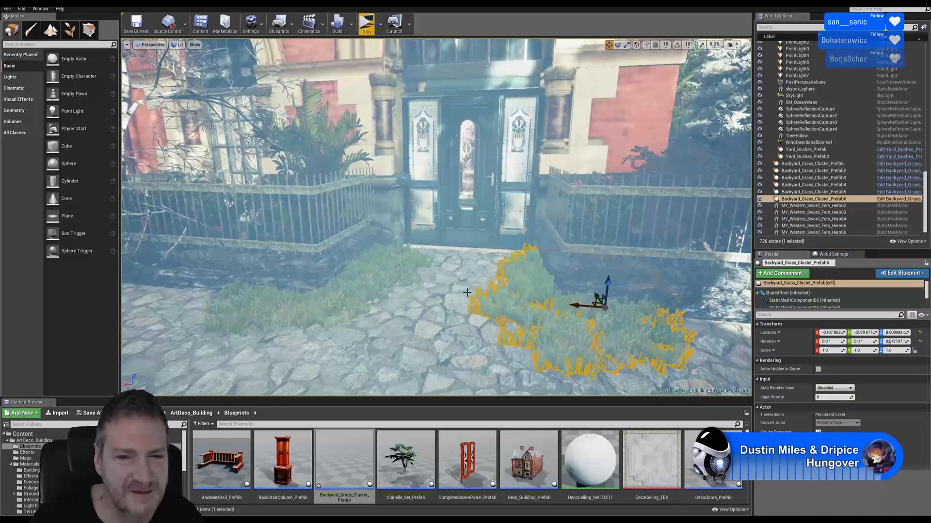
{"action": "right_click_drag", "start_coordinate": [581, 308], "coordinate": [662, 332]}
{"action": "right_click_drag", "start_coordinate": [505, 162], "coordinate": [513, 160]}
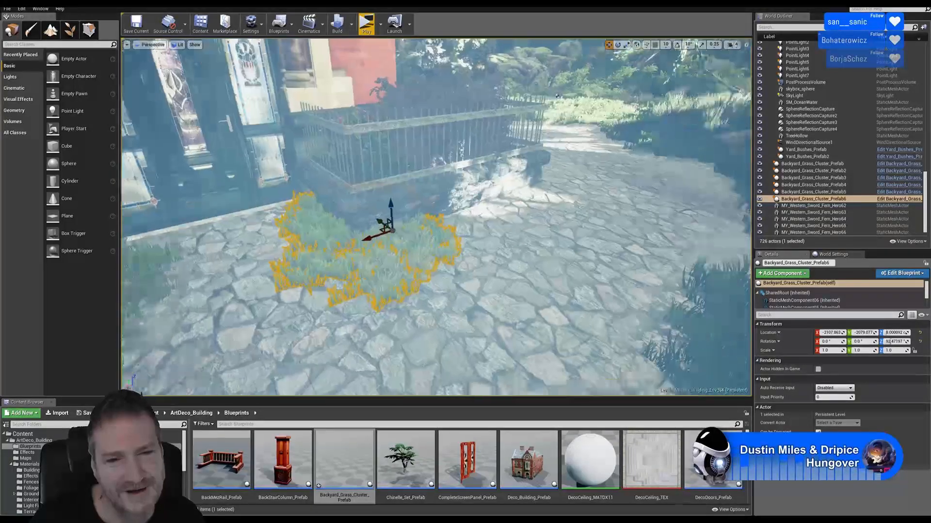
{"action": "left_click_drag", "start_coordinate": [382, 221], "coordinate": [370, 214]}
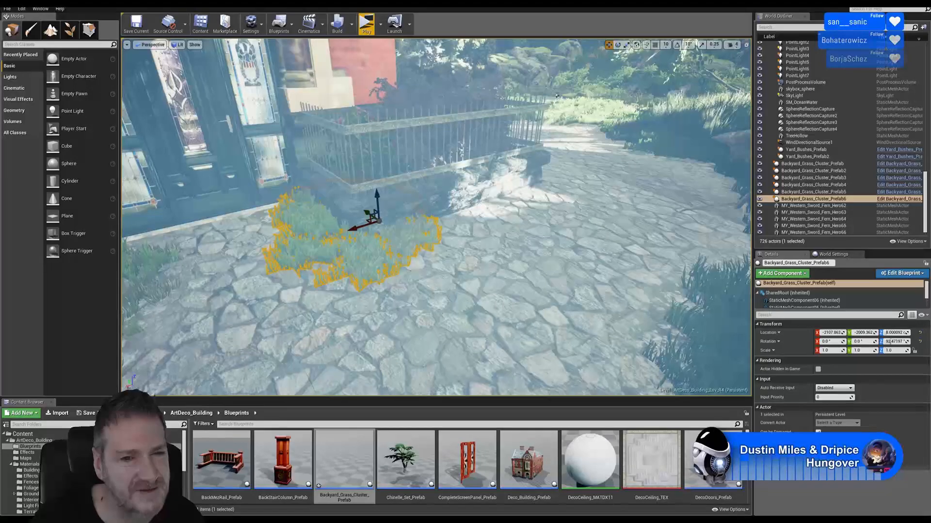
Rotate the duplicated grass cluster to about -141° around the Z axis so it wraps around the wall's corner
{"action": "right_click_drag", "start_coordinate": [414, 271], "coordinate": [432, 260]}
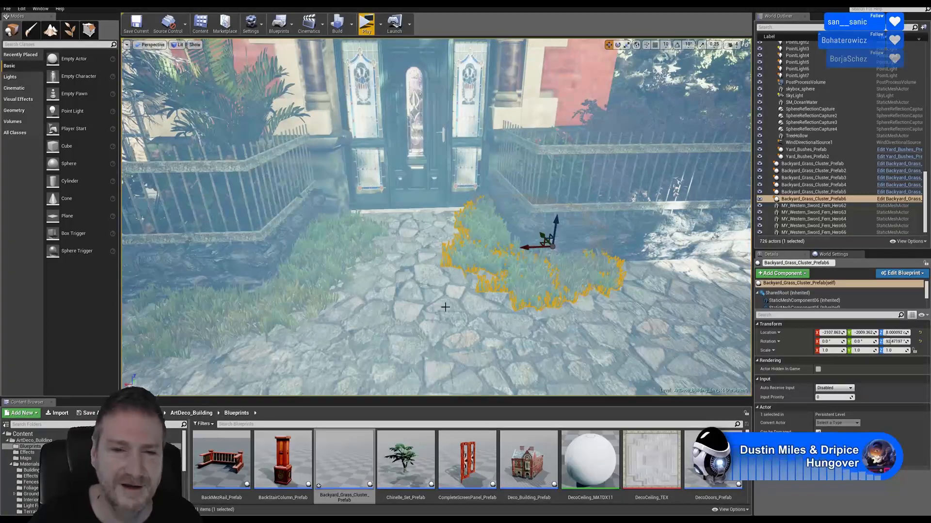
{"action": "right_click_drag", "start_coordinate": [445, 307], "coordinate": [487, 320]}
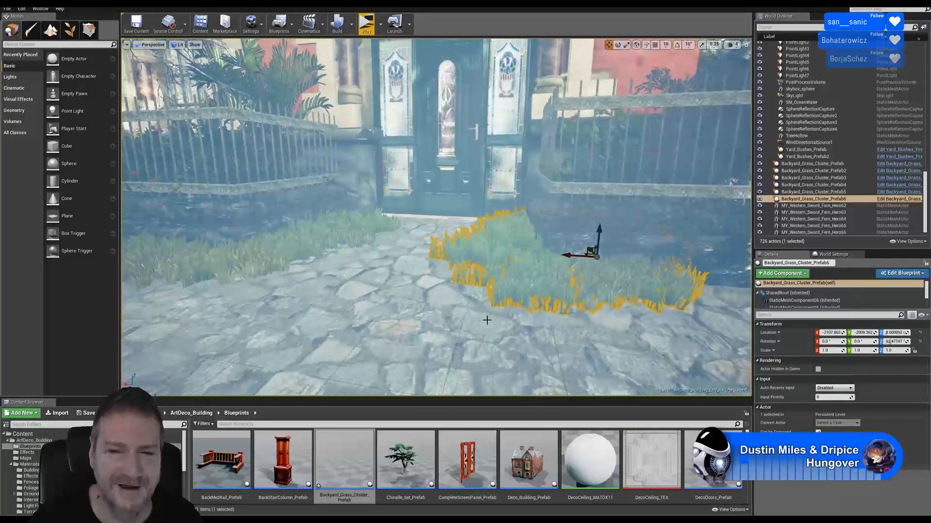
{"action": "left_click", "coordinate": [617, 44]}
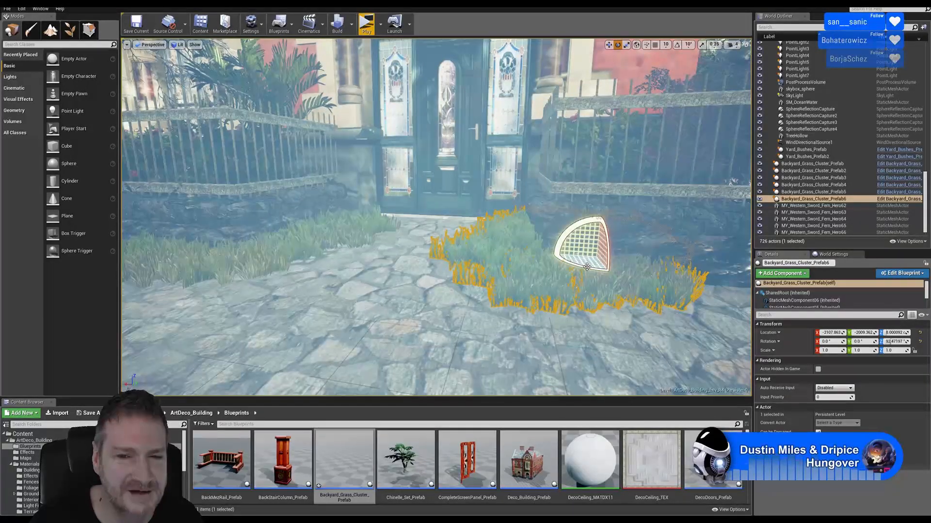
{"action": "left_click_drag", "start_coordinate": [590, 267], "coordinate": [471, 256]}
Shift the rotated copy along the X and Y axes to fit around the right wall's corner, and deselect it
{"action": "left_click", "coordinate": [610, 46]}
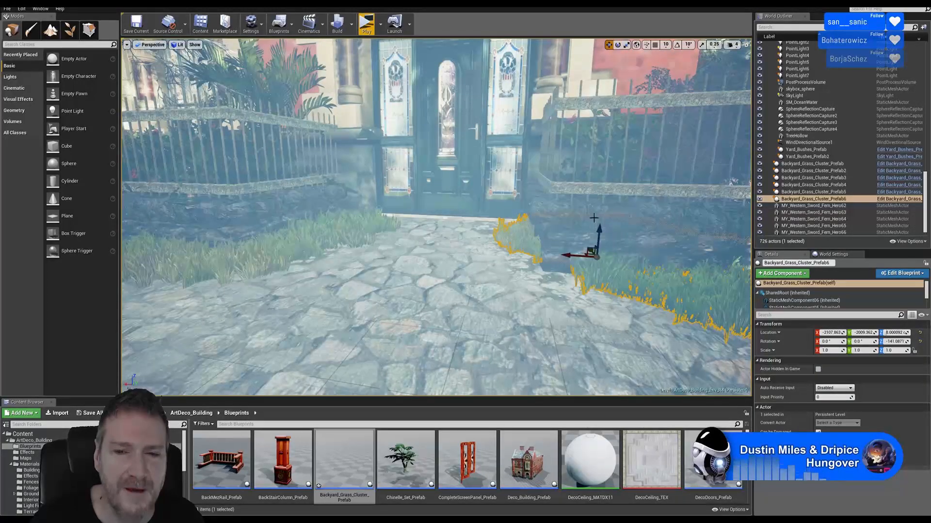
{"action": "left_click_drag", "start_coordinate": [566, 255], "coordinate": [515, 258]}
{"action": "mouse_move", "coordinate": [407, 286]}
{"action": "right_mouse_down"}
{"action": "mouse_move", "coordinate": [453, 285]}
{"action": "mouse_move", "coordinate": [436, 269]}
{"action": "mouse_move", "coordinate": [409, 283]}
{"action": "right_mouse_up"}
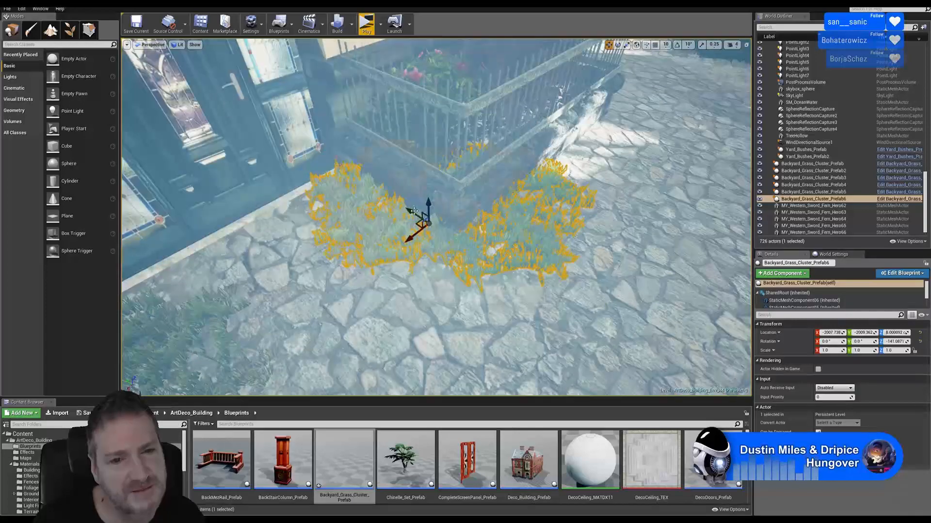
{"action": "left_click_drag", "start_coordinate": [413, 211], "coordinate": [406, 206]}
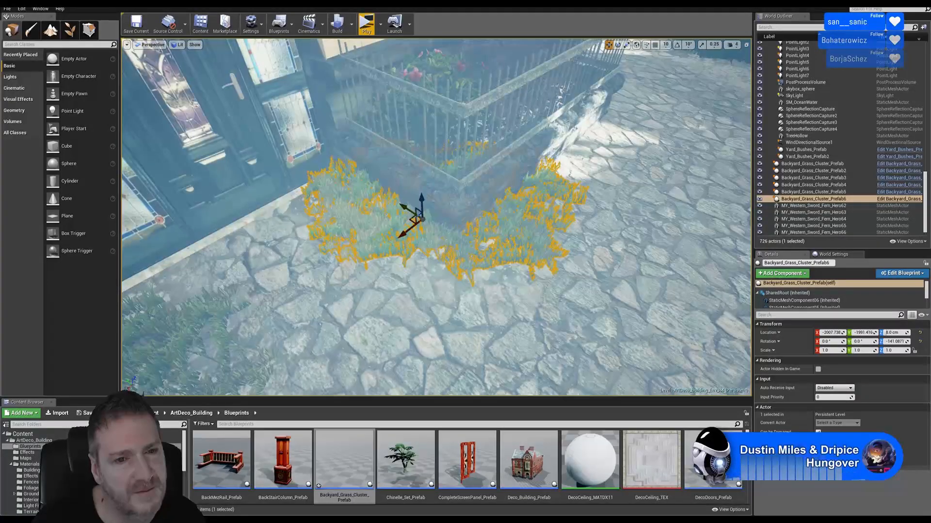
{"action": "right_click_drag", "start_coordinate": [410, 226], "coordinate": [413, 279]}
{"action": "key", "text": "Escape"}
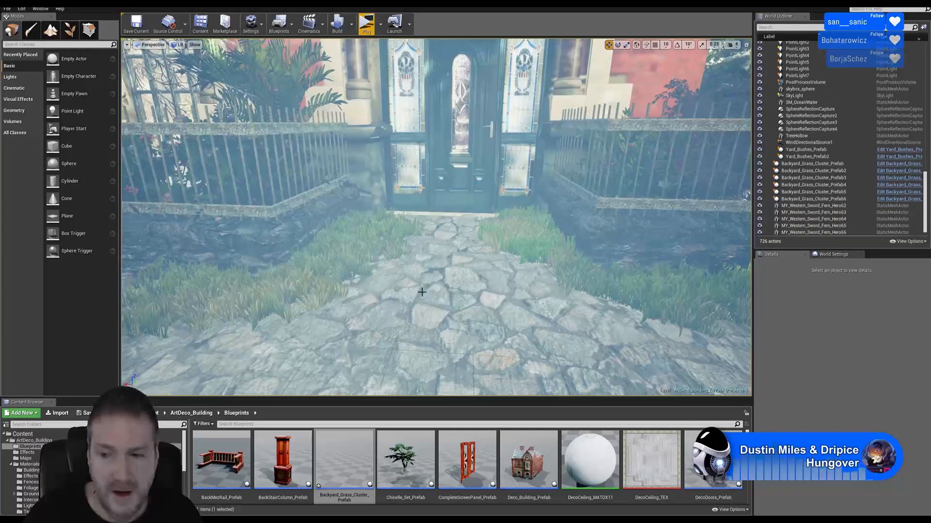
Examine the grass on both sides of the doorway and how it blends with the building, paths and lawns from farther away
{"action": "right_click_drag", "start_coordinate": [413, 278], "coordinate": [428, 234]}
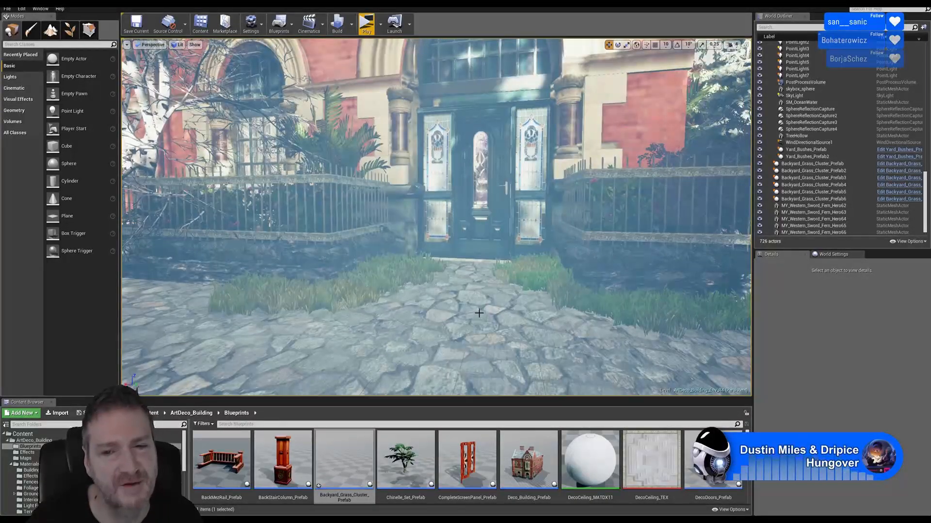
{"action": "mouse_move", "coordinate": [468, 285]}
{"action": "right_mouse_down"}
{"action": "mouse_move", "coordinate": [504, 283]}
{"action": "mouse_move", "coordinate": [469, 285]}
{"action": "right_mouse_up"}
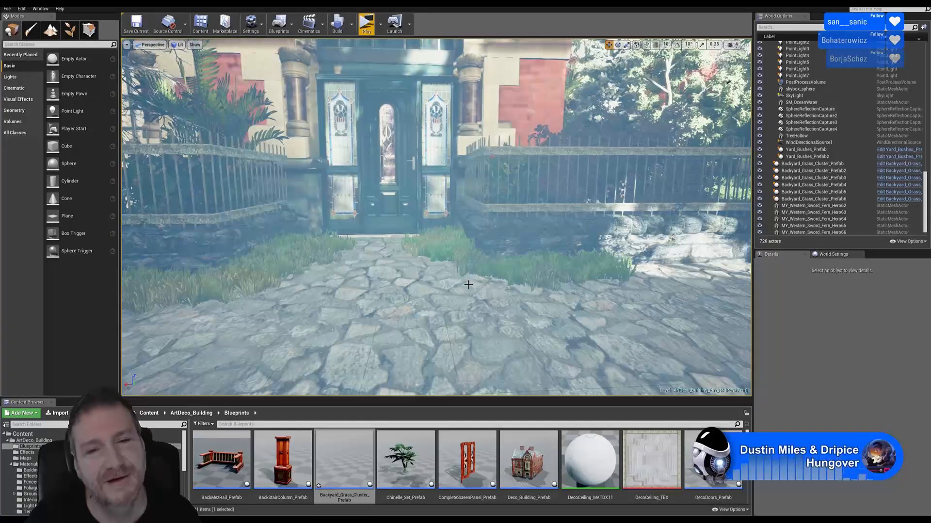
{"action": "mouse_move", "coordinate": [468, 285]}
{"action": "right_mouse_down"}
{"action": "mouse_move", "coordinate": [427, 285]}
{"action": "mouse_move", "coordinate": [526, 289]}
{"action": "mouse_move", "coordinate": [455, 286]}
{"action": "mouse_move", "coordinate": [470, 276]}
{"action": "right_mouse_up"}
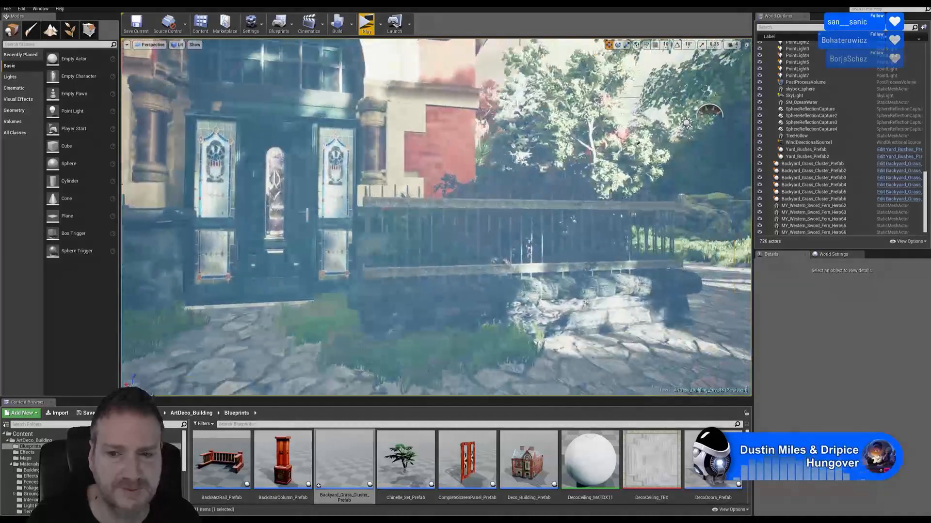
{"action": "key", "text": "d"}
{"action": "right_click_drag", "start_coordinate": [437, 218], "coordinate": [358, 219]}
{"action": "key", "text": "w"}
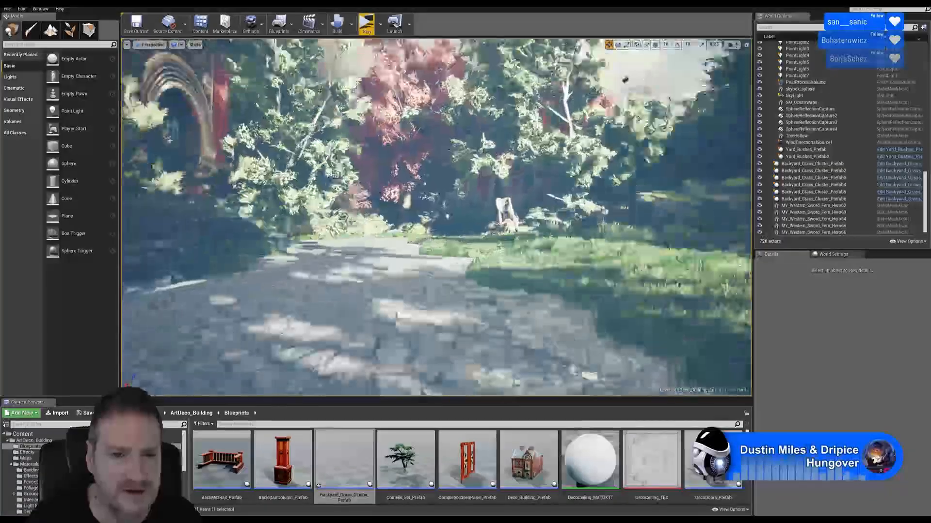
{"action": "key", "text": "s"}
{"action": "mouse_move", "coordinate": [437, 218]}
{"action": "right_mouse_down"}
{"action": "mouse_move", "coordinate": [451, 213]}
{"action": "mouse_move", "coordinate": [465, 240]}
{"action": "mouse_move", "coordinate": [419, 209]}
{"action": "mouse_move", "coordinate": [416, 194]}
{"action": "mouse_move", "coordinate": [438, 215]}
{"action": "mouse_move", "coordinate": [468, 218]}
{"action": "mouse_move", "coordinate": [416, 218]}
{"action": "mouse_move", "coordinate": [434, 218]}
{"action": "mouse_move", "coordinate": [426, 218]}
{"action": "right_mouse_up"}
{"action": "key", "text": "d"}
{"action": "key", "text": "s"}
{"action": "key", "text": "s"}
{"action": "key", "text": "a"}
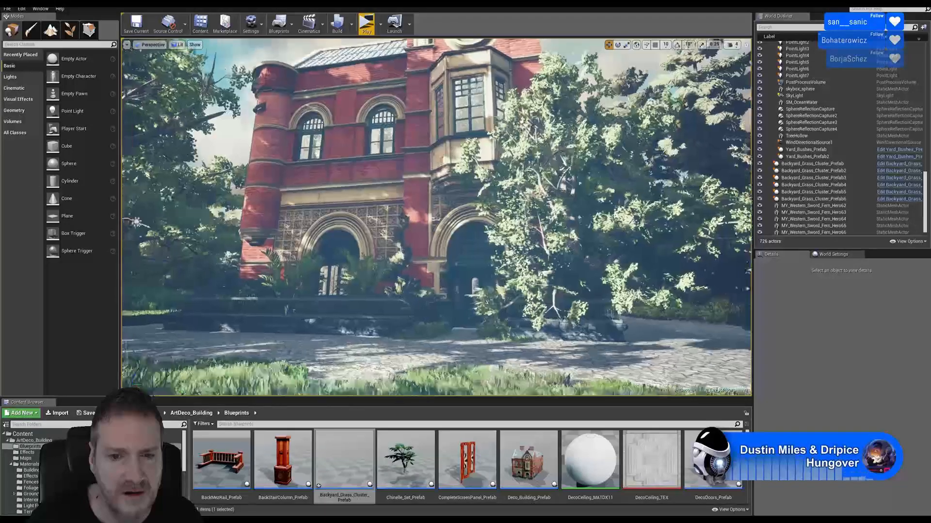
{"action": "right_click_drag", "start_coordinate": [436, 217], "coordinate": [533, 192]}
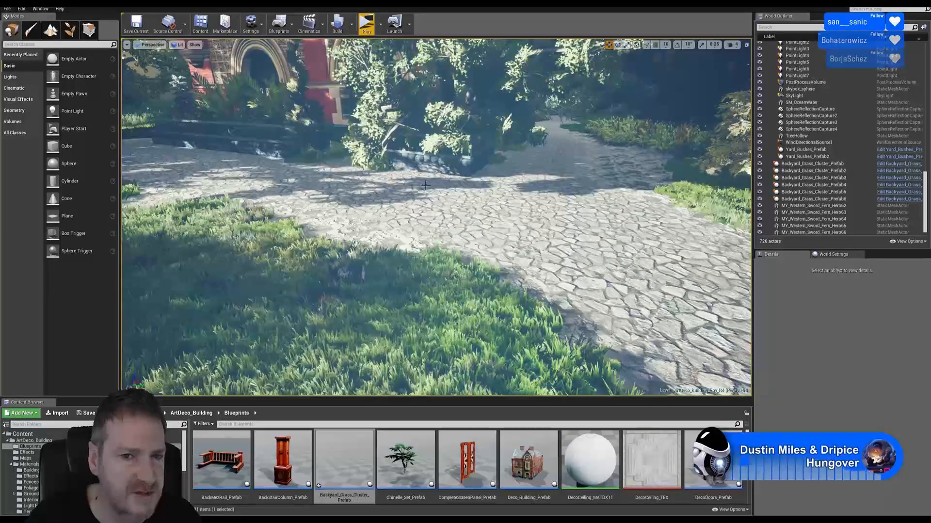
{"action": "mouse_move", "coordinate": [536, 195]}
{"action": "right_mouse_down"}
{"action": "mouse_move", "coordinate": [526, 199]}
{"action": "mouse_move", "coordinate": [557, 198]}
{"action": "mouse_move", "coordinate": [516, 199]}
{"action": "mouse_move", "coordinate": [526, 195]}
{"action": "mouse_move", "coordinate": [518, 203]}
{"action": "mouse_move", "coordinate": [531, 194]}
{"action": "right_mouse_up"}
{"action": "right_click_drag", "start_coordinate": [358, 320], "coordinate": [357, 321]}
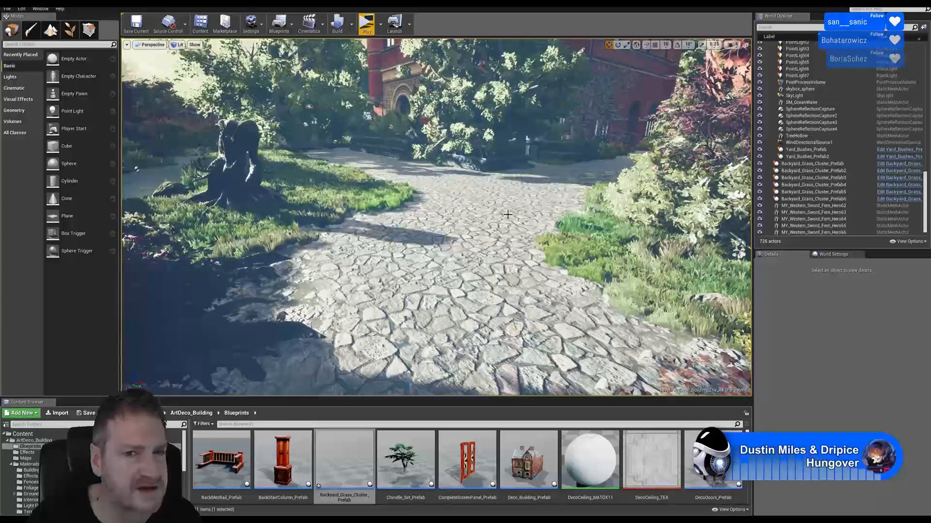
{"action": "right_click_drag", "start_coordinate": [507, 214], "coordinate": [599, 221]}
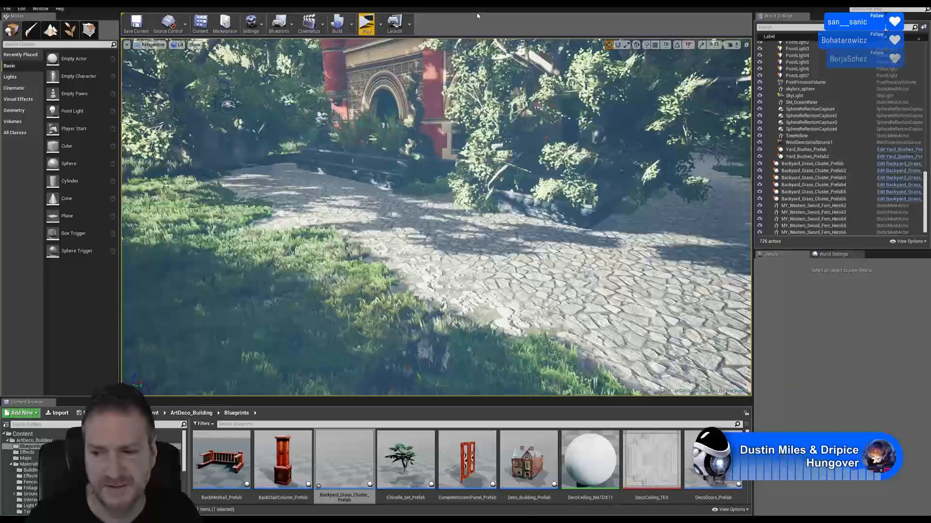
Paint dirt onto the paving along the base of the wall between the teal door and the fenced corner
{"action": "right_click_drag", "start_coordinate": [431, 187], "coordinate": [427, 301]}
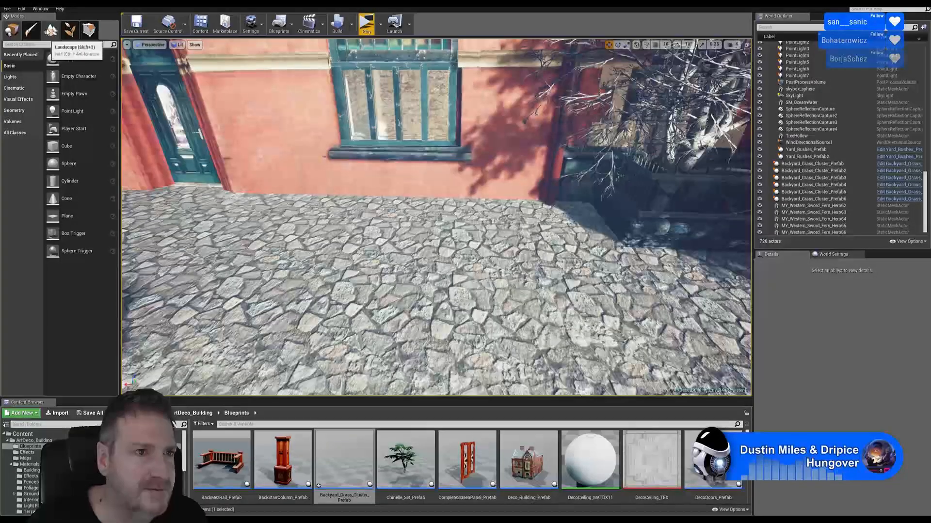
{"action": "left_click", "coordinate": [50, 30]}
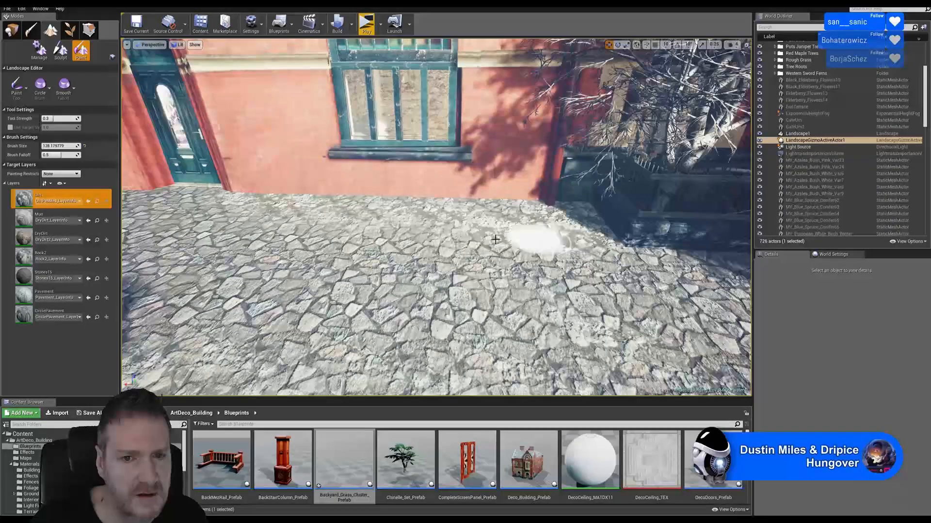
{"action": "right_click_drag", "start_coordinate": [490, 239], "coordinate": [315, 179]}
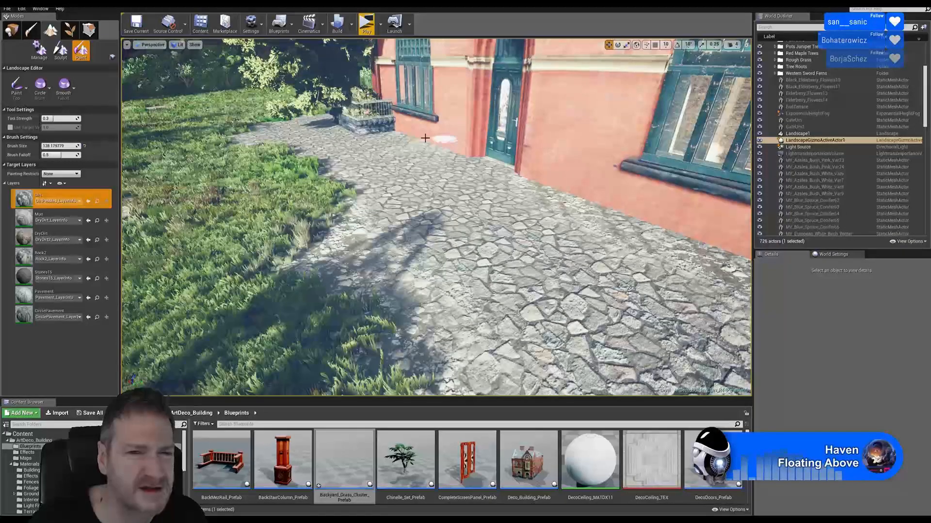
{"action": "right_click_drag", "start_coordinate": [425, 138], "coordinate": [502, 191]}
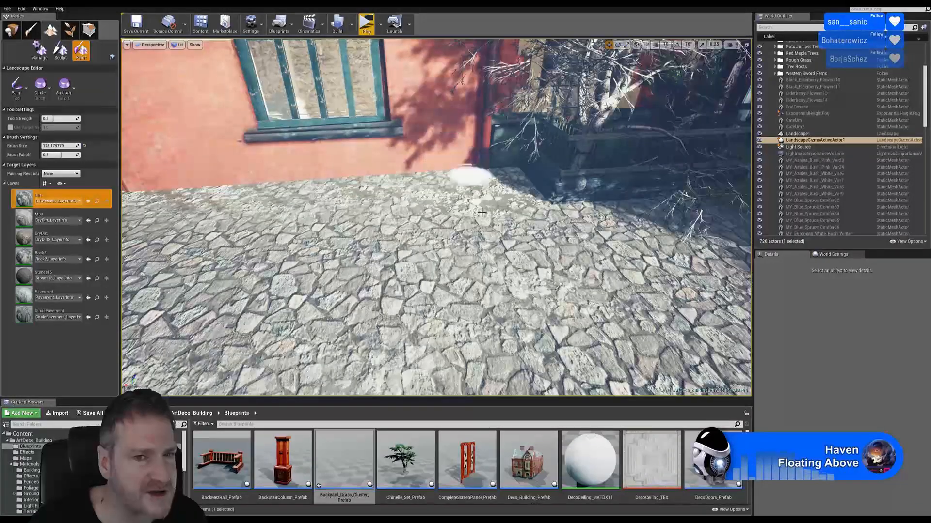
{"action": "right_click_drag", "start_coordinate": [481, 212], "coordinate": [458, 195]}
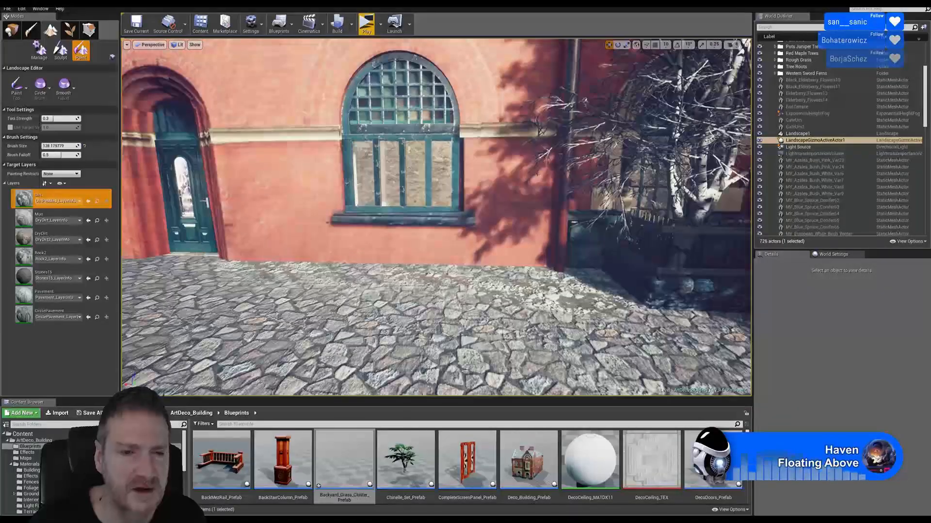
{"action": "left_click", "coordinate": [14, 33]}
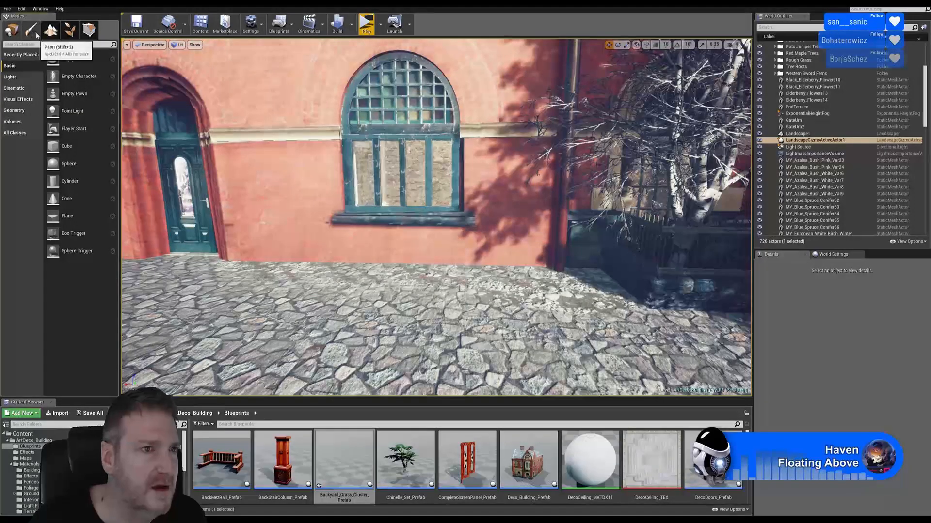
Paint a row of MY_Western_Sword_Fern_Hero foliage along the base of the wall below the window, from the fence to the door
{"action": "left_click", "coordinate": [70, 30]}
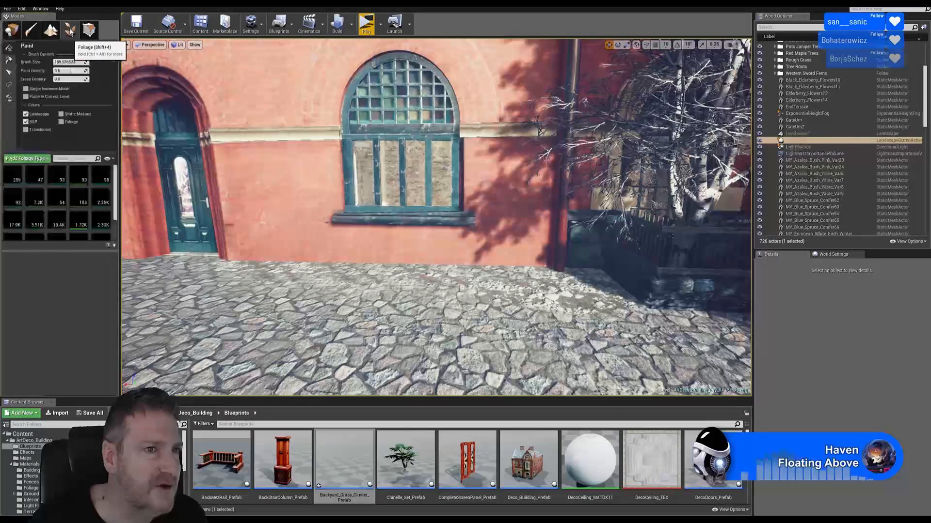
{"action": "left_click", "coordinate": [81, 208]}
{"action": "mouse_move", "coordinate": [486, 259]}
{"action": "right_mouse_down"}
{"action": "mouse_move", "coordinate": [572, 335]}
{"action": "mouse_move", "coordinate": [504, 310]}
{"action": "right_mouse_up"}
{"action": "mouse_move", "coordinate": [511, 211]}
{"action": "left_mouse_down"}
{"action": "mouse_move", "coordinate": [401, 202]}
{"action": "mouse_move", "coordinate": [228, 208]}
{"action": "left_mouse_up"}
{"action": "mouse_move", "coordinate": [562, 216]}
{"action": "left_mouse_down"}
{"action": "mouse_move", "coordinate": [536, 208]}
{"action": "mouse_move", "coordinate": [243, 221]}
{"action": "mouse_move", "coordinate": [235, 187]}
{"action": "mouse_move", "coordinate": [197, 197]}
{"action": "mouse_move", "coordinate": [249, 208]}
{"action": "mouse_move", "coordinate": [227, 216]}
{"action": "left_mouse_up"}
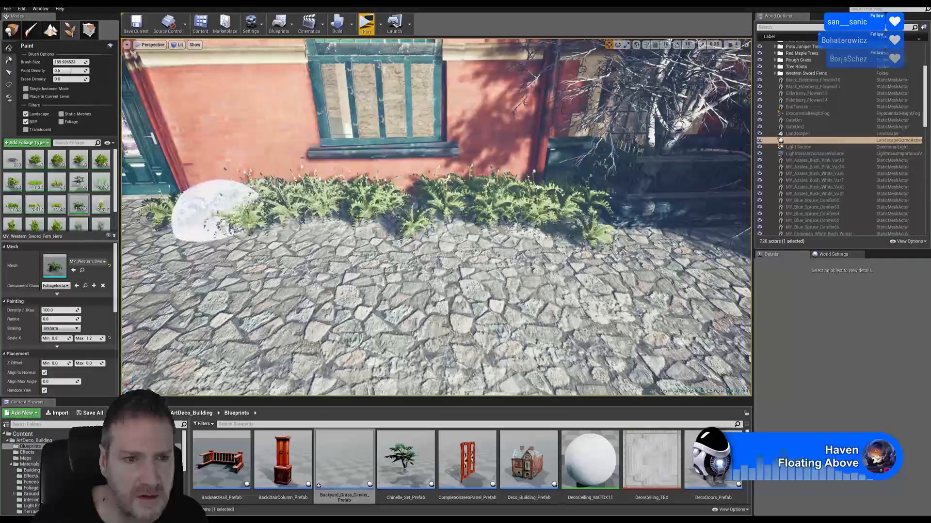
Select the stray fern in front of the door and move it along the wall to join the rest of the row
{"action": "mouse_move", "coordinate": [401, 218]}
{"action": "right_mouse_down"}
{"action": "mouse_move", "coordinate": [286, 214]}
{"action": "mouse_move", "coordinate": [369, 204]}
{"action": "right_mouse_up"}
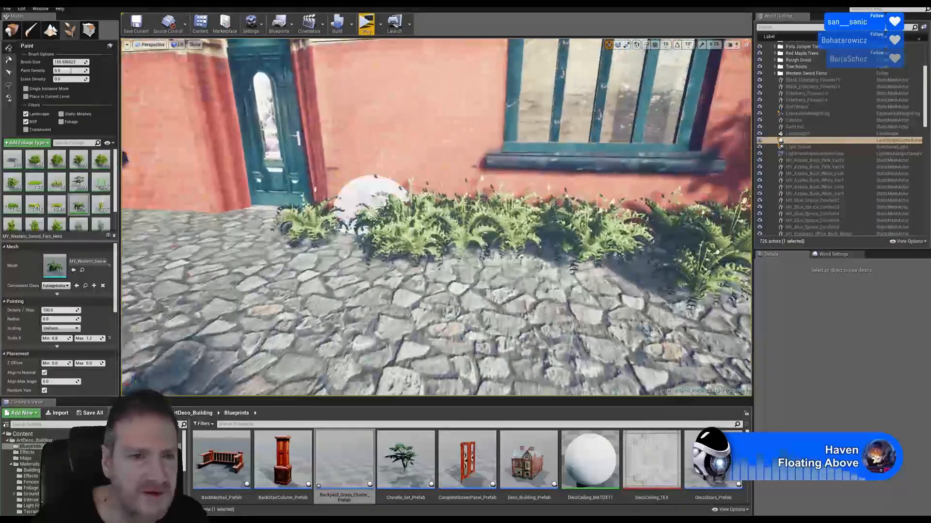
{"action": "left_click", "coordinate": [8, 72]}
{"action": "left_click", "coordinate": [309, 224]}
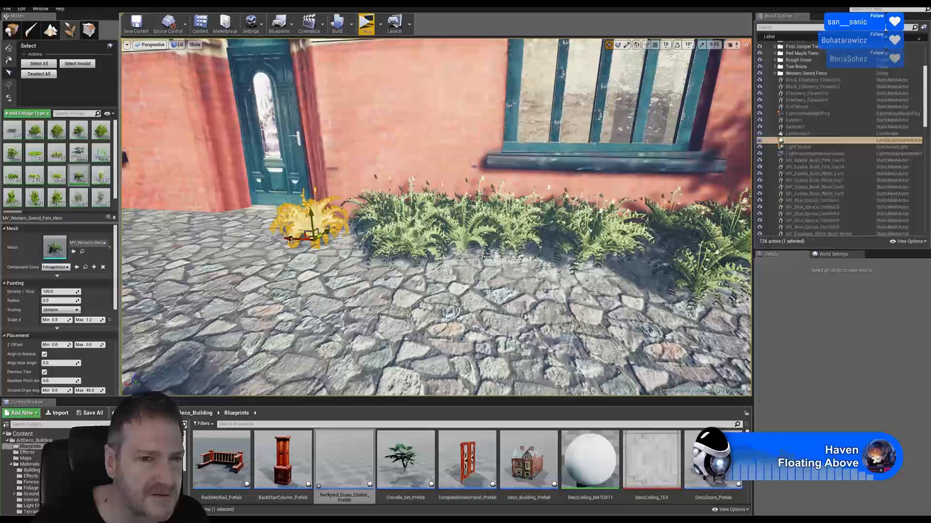
{"action": "left_click_drag", "start_coordinate": [291, 240], "coordinate": [338, 245]}
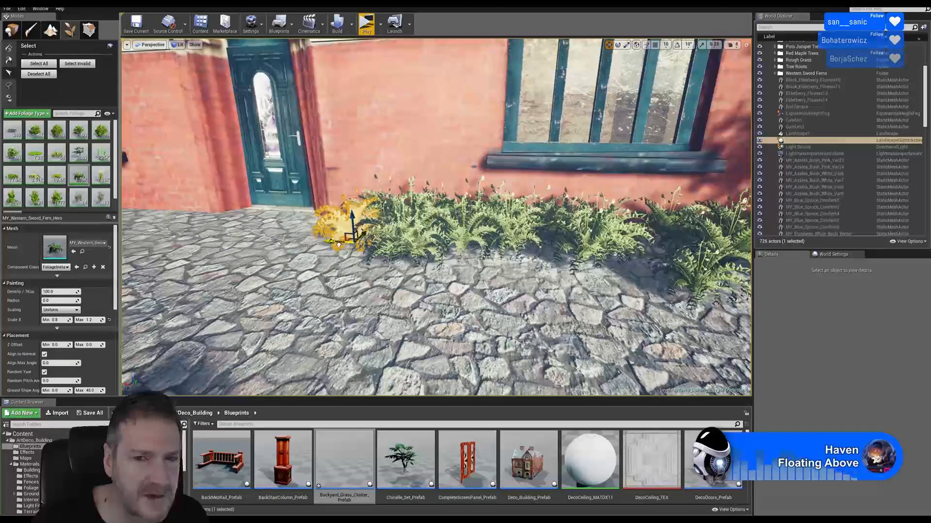
Enlarge individual ferns between the window and the drainpipe corner to vary the row's height
{"action": "right_click_drag", "start_coordinate": [339, 243], "coordinate": [395, 236]}
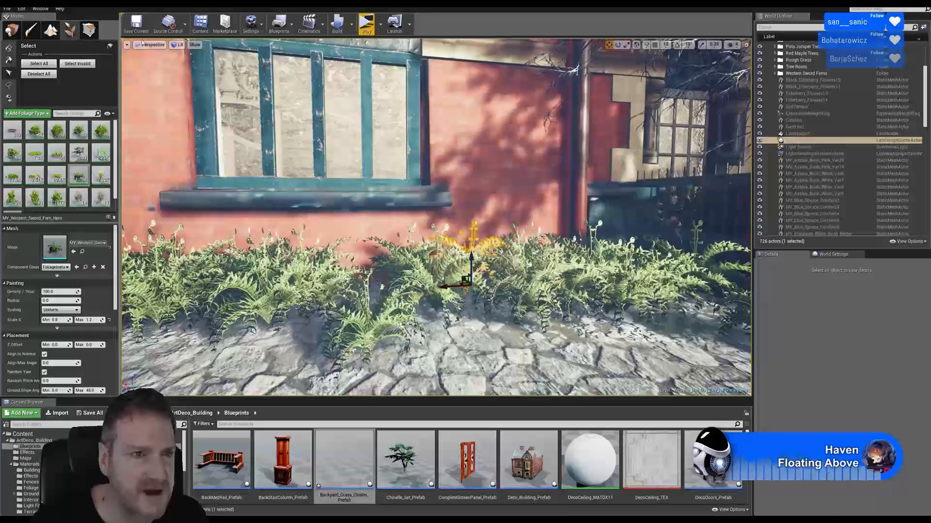
{"action": "left_click", "coordinate": [626, 45]}
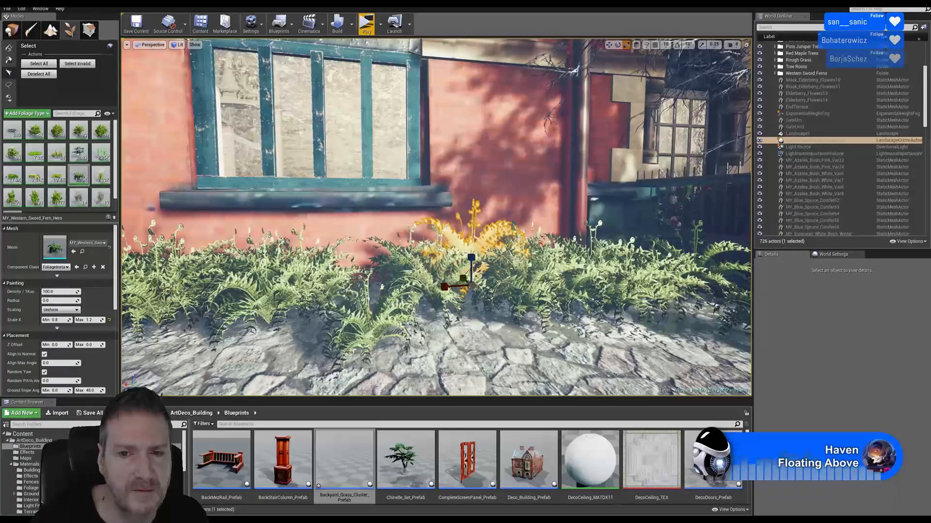
{"action": "left_click_drag", "start_coordinate": [591, 291], "coordinate": [606, 278]}
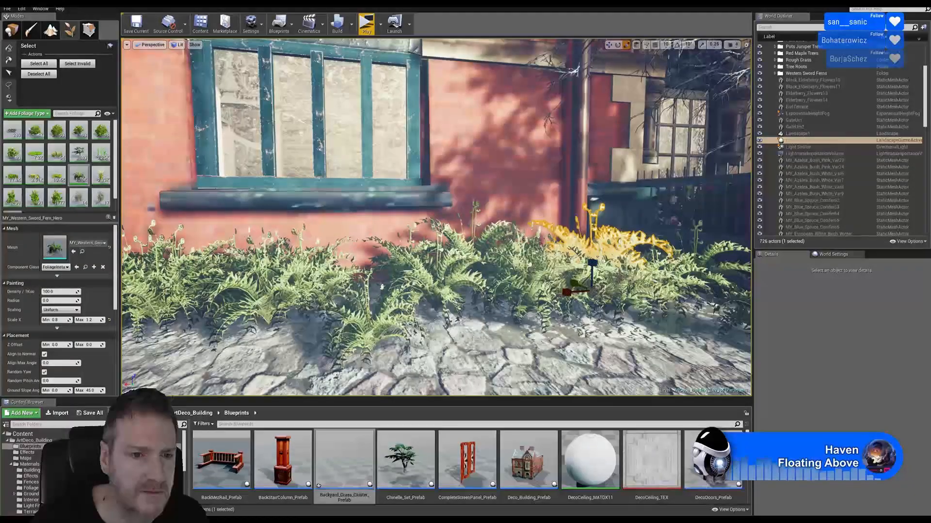
Enlarge individual ferns at the door end of the row so they rise above the neighbouring plants
{"action": "left_click", "coordinate": [239, 265]}
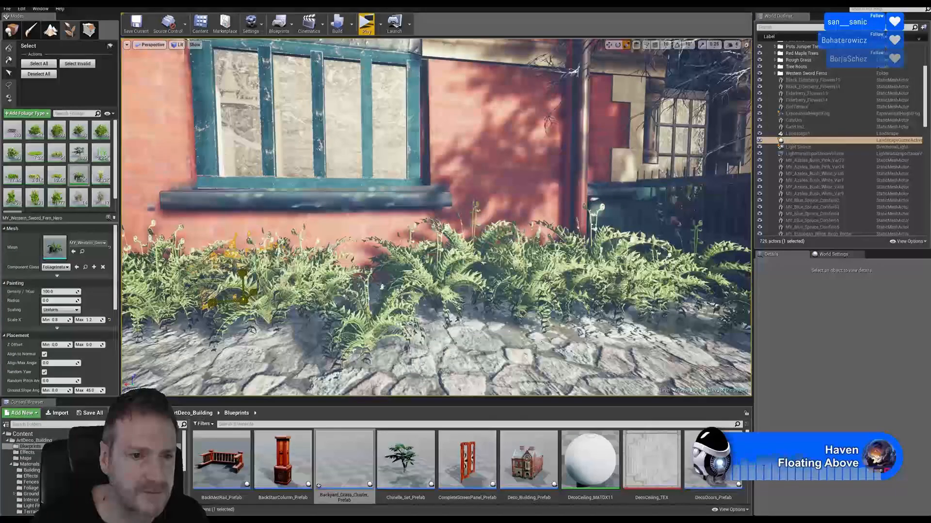
{"action": "mouse_move", "coordinate": [244, 300]}
{"action": "left_mouse_down"}
{"action": "mouse_move", "coordinate": [258, 288]}
{"action": "mouse_move", "coordinate": [240, 304]}
{"action": "left_mouse_up"}
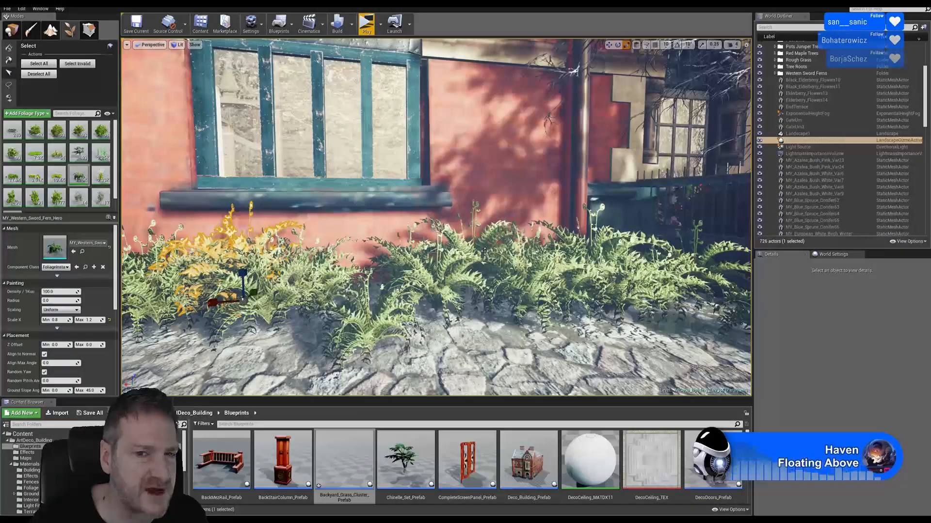
{"action": "mouse_move", "coordinate": [639, 233]}
{"action": "right_mouse_down"}
{"action": "mouse_move", "coordinate": [624, 229]}
{"action": "mouse_move", "coordinate": [638, 238]}
{"action": "mouse_move", "coordinate": [629, 238]}
{"action": "right_mouse_up"}
{"action": "right_click_drag", "start_coordinate": [275, 228], "coordinate": [262, 228]}
{"action": "key", "text": "s"}
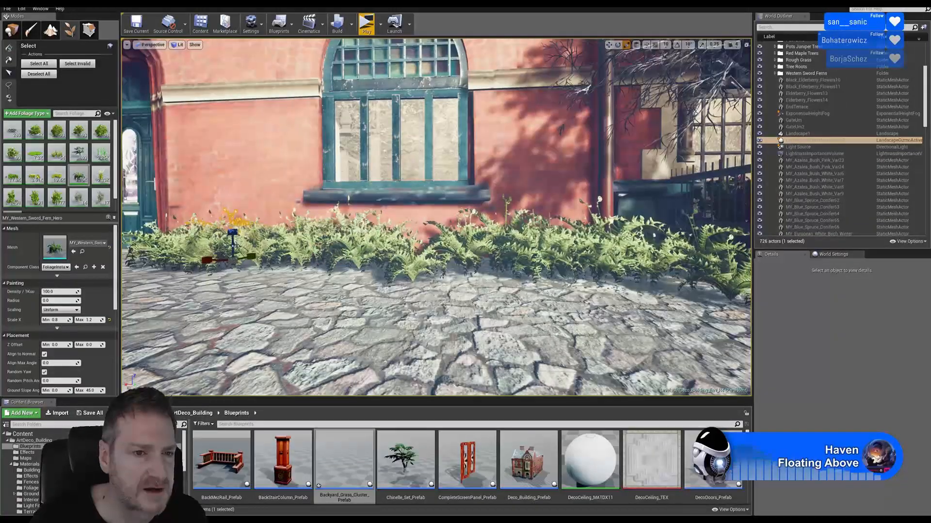
{"action": "left_click", "coordinate": [233, 224]}
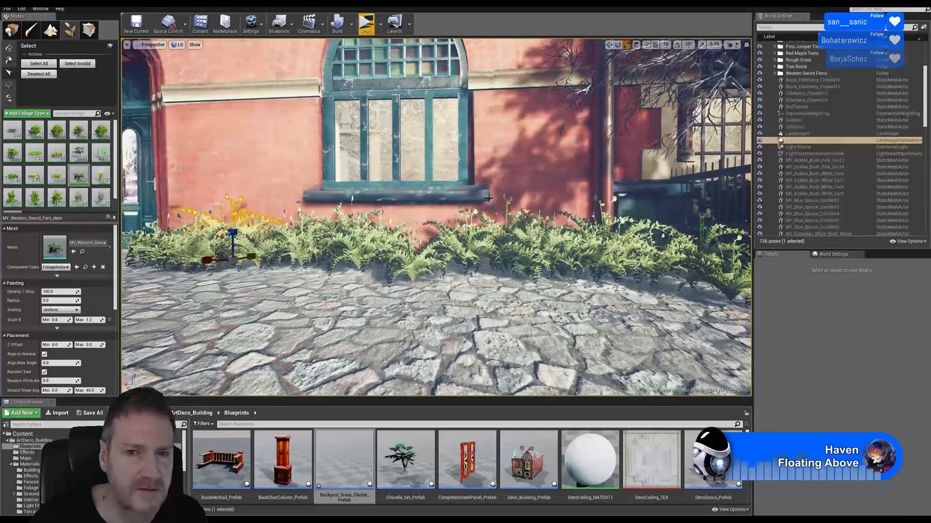
{"action": "right_click_drag", "start_coordinate": [479, 262], "coordinate": [522, 272]}
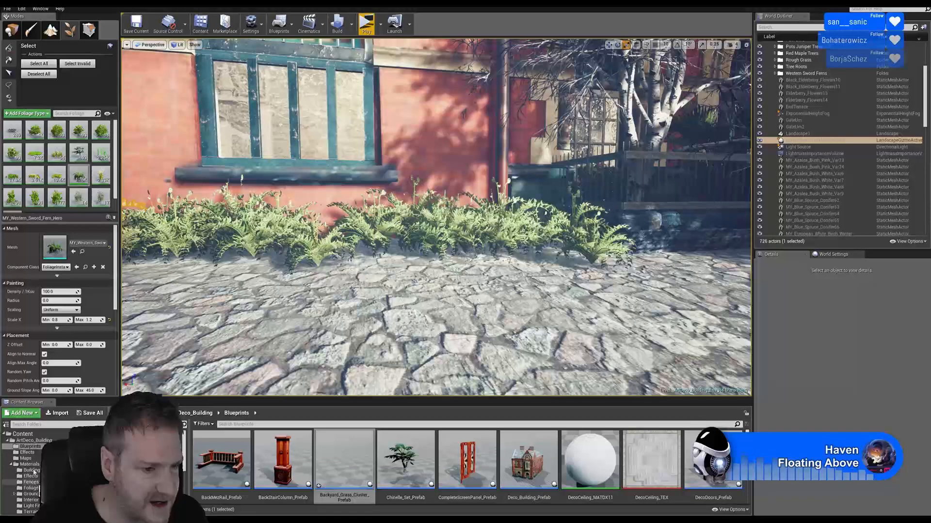
Place MY_Azalea_Bush_Pink_Var2 from the Models/Foliage folder at the fence end of the fern row and scale it to about 1.68
{"action": "left_click", "coordinate": [12, 30]}
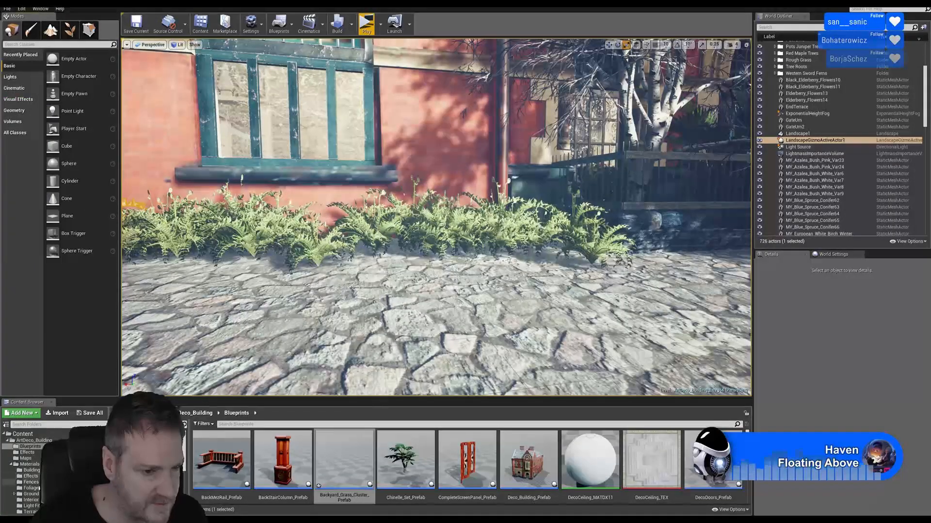
{"action": "left_click", "coordinate": [36, 489]}
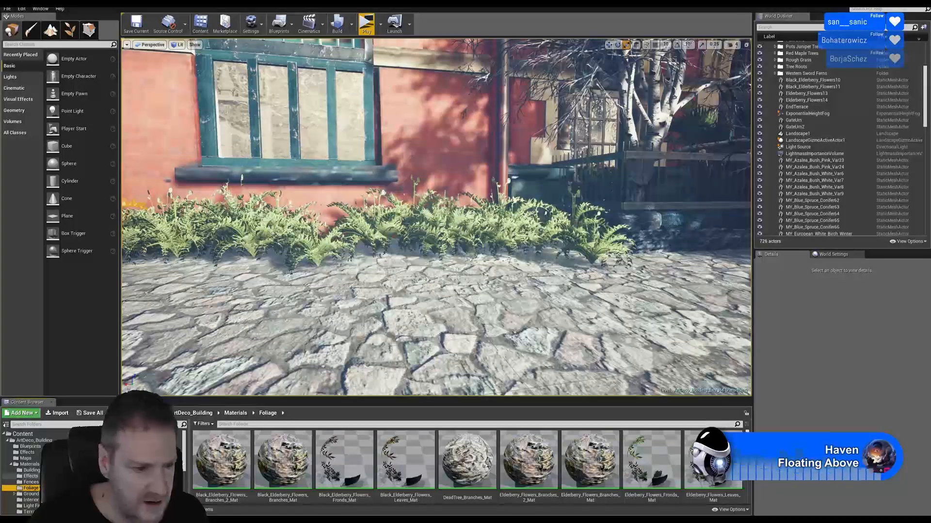
{"action": "left_click_drag", "start_coordinate": [185, 464], "coordinate": [187, 484]}
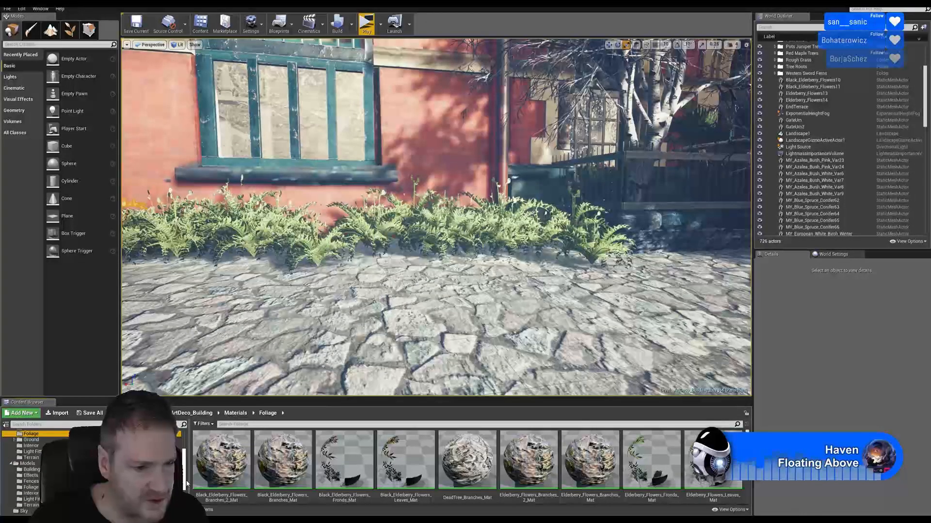
{"action": "left_click", "coordinate": [31, 488]}
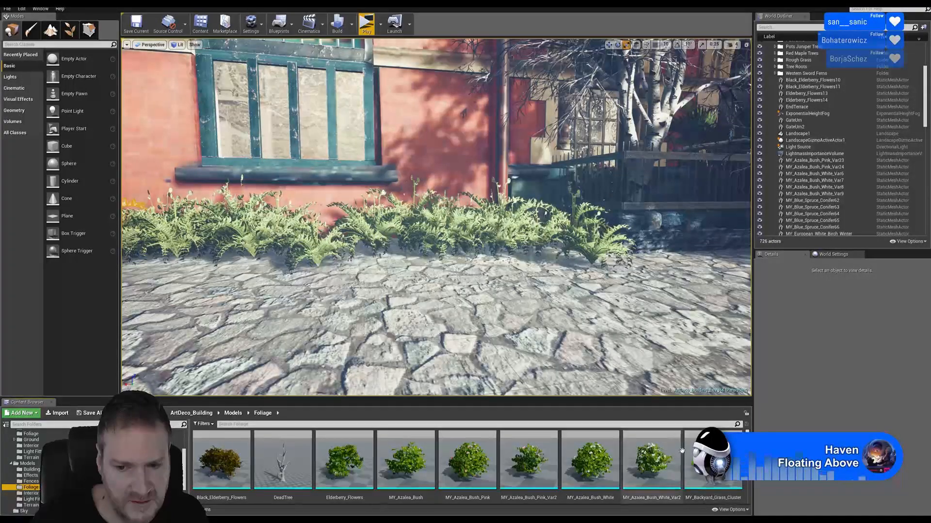
{"action": "left_click", "coordinate": [530, 465]}
{"action": "left_click_drag", "start_coordinate": [516, 245], "coordinate": [509, 271]}
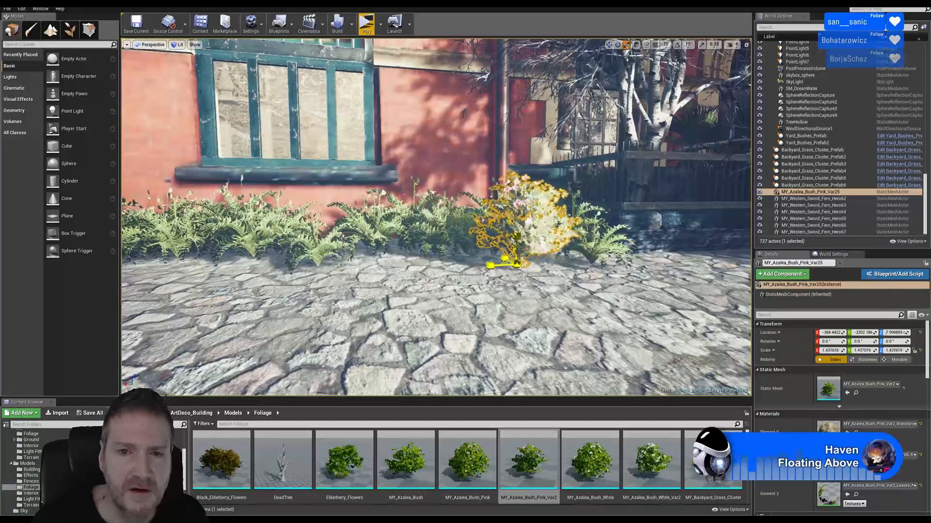
{"action": "left_click", "coordinate": [608, 44]}
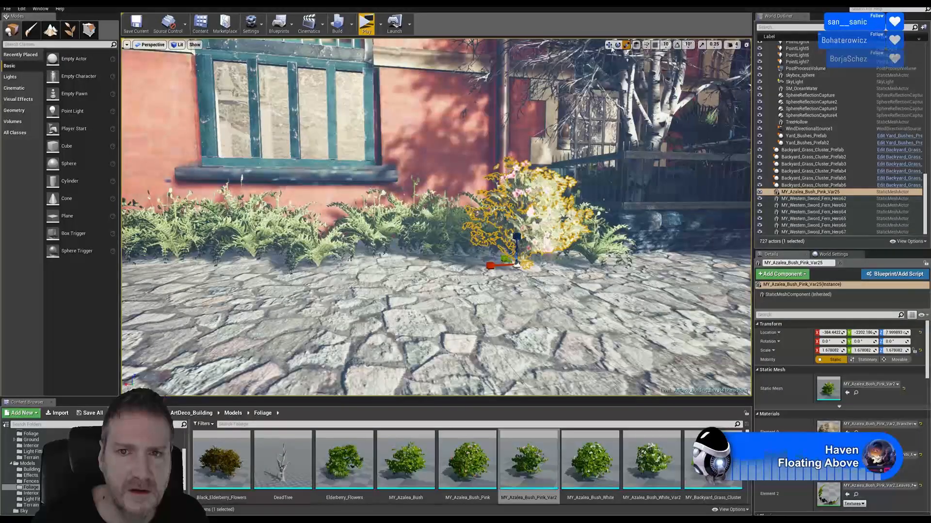
Move the pink azalea bush behind the ferns into the corner by the drainpipe and fence, at about X -663, Y -1893
{"action": "right_click_drag", "start_coordinate": [436, 218], "coordinate": [417, 228]}
{"action": "right_click_drag", "start_coordinate": [298, 208], "coordinate": [232, 189]}
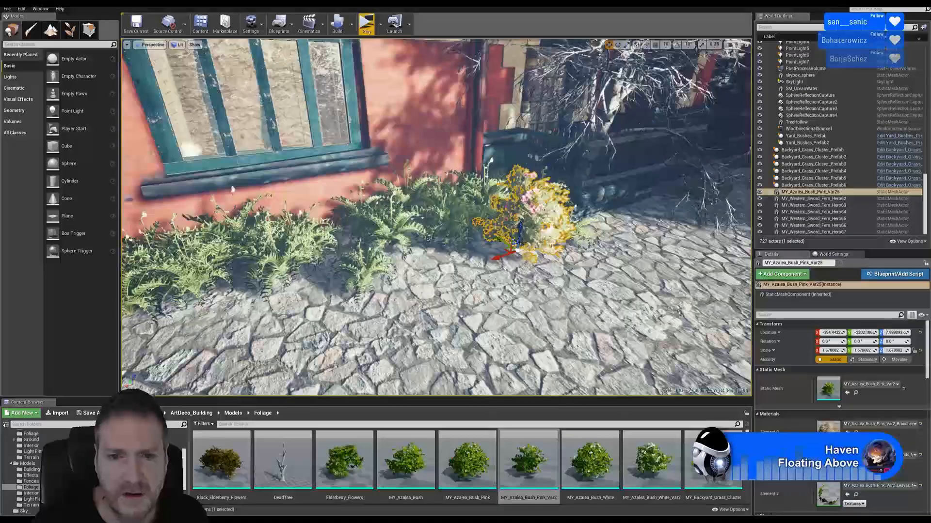
{"action": "left_click_drag", "start_coordinate": [503, 244], "coordinate": [474, 220]}
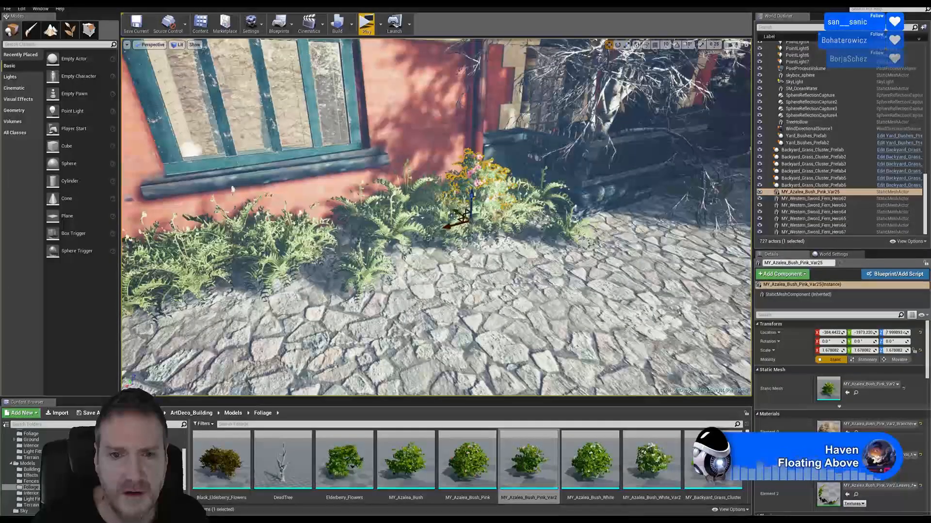
{"action": "left_click_drag", "start_coordinate": [498, 207], "coordinate": [494, 218]}
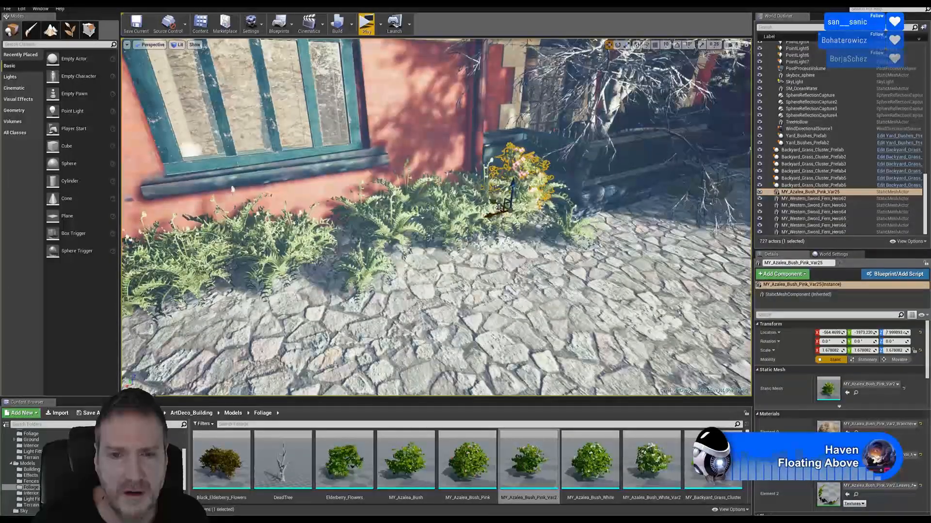
{"action": "right_click_drag", "start_coordinate": [494, 219], "coordinate": [527, 228]}
{"action": "left_click_drag", "start_coordinate": [497, 217], "coordinate": [505, 215]}
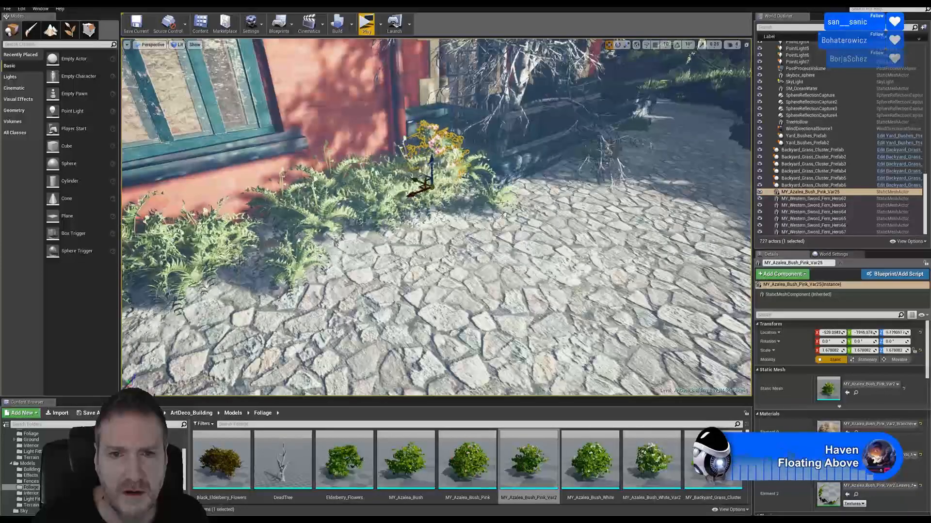
{"action": "mouse_move", "coordinate": [426, 227]}
{"action": "right_mouse_down"}
{"action": "mouse_move", "coordinate": [460, 228]}
{"action": "mouse_move", "coordinate": [425, 226]}
{"action": "right_mouse_up"}
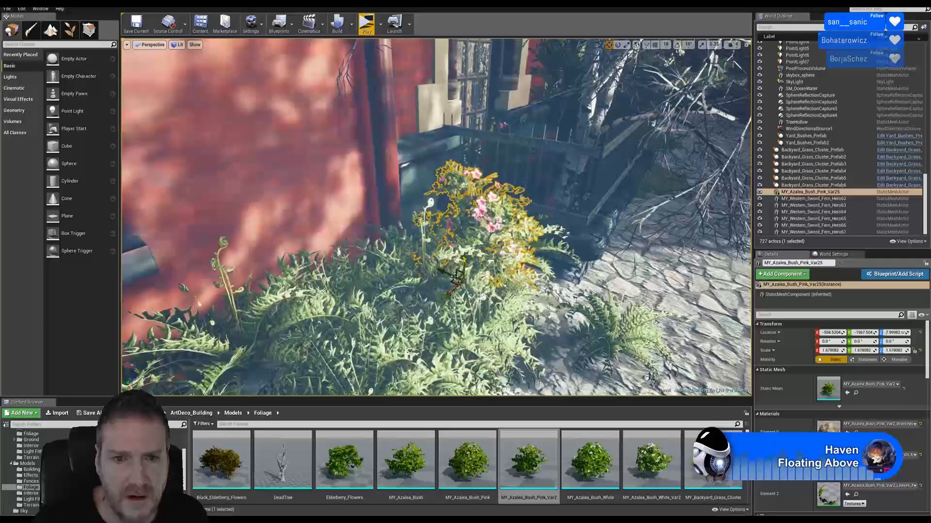
{"action": "left_click_drag", "start_coordinate": [452, 275], "coordinate": [421, 262]}
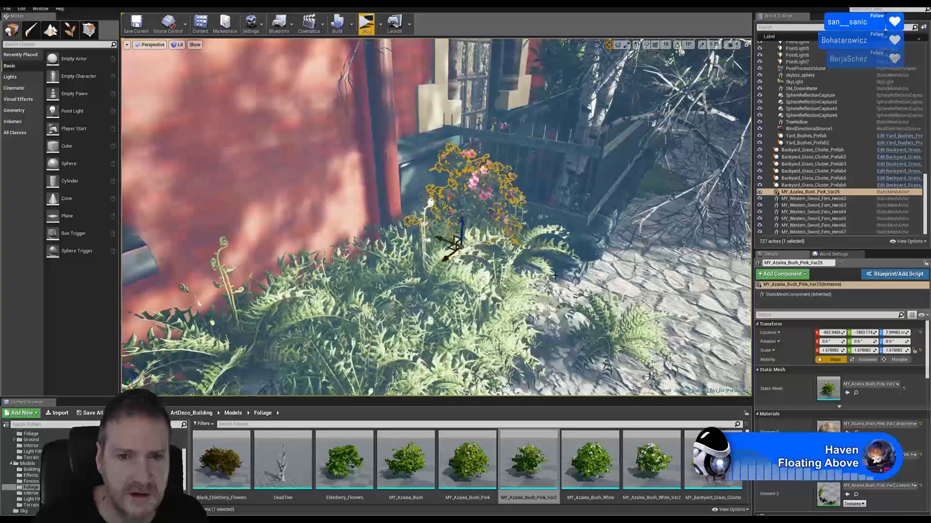
{"action": "mouse_move", "coordinate": [555, 275]}
{"action": "right_mouse_down"}
{"action": "mouse_move", "coordinate": [519, 259]}
{"action": "mouse_move", "coordinate": [538, 258]}
{"action": "mouse_move", "coordinate": [558, 286]}
{"action": "mouse_move", "coordinate": [566, 261]}
{"action": "right_mouse_up"}
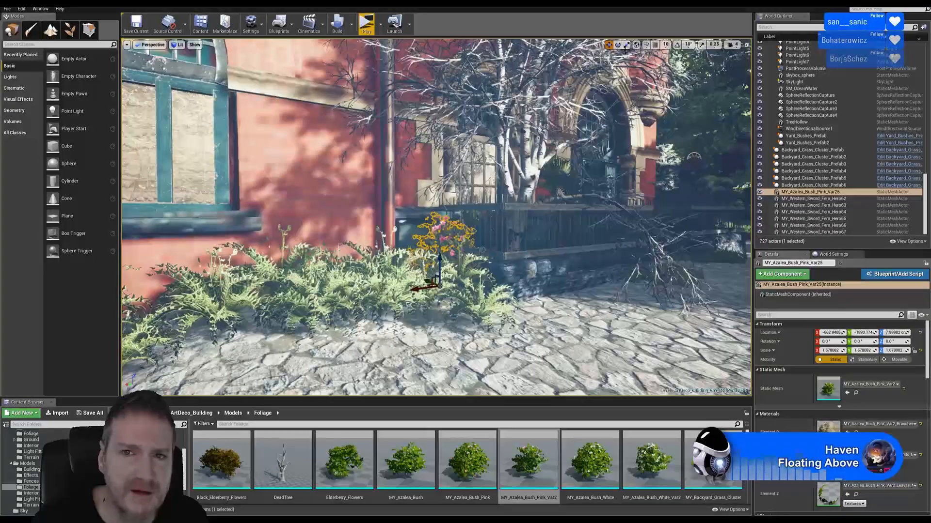
Scale the pink azalea bush at the wall's corner uniformly to about 2.14
{"action": "left_click", "coordinate": [627, 57]}
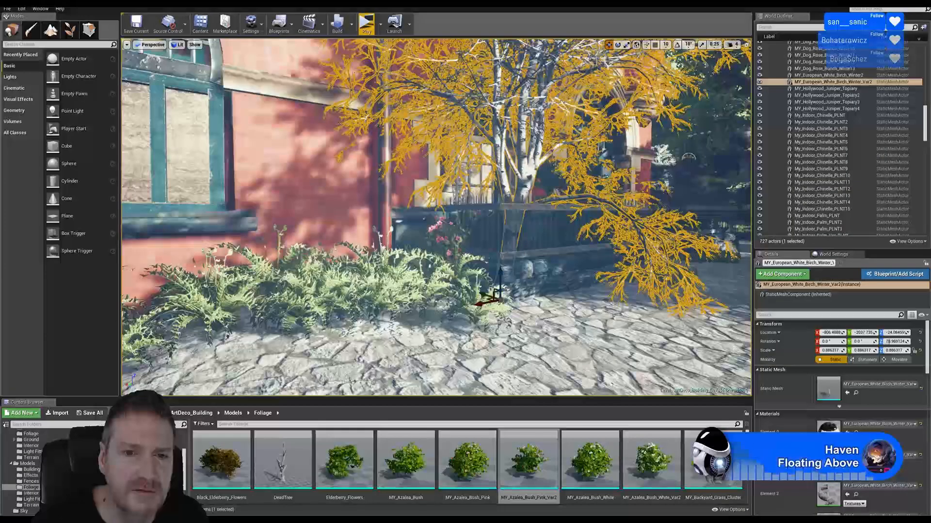
{"action": "left_click", "coordinate": [454, 236]}
{"action": "left_click", "coordinate": [626, 47]}
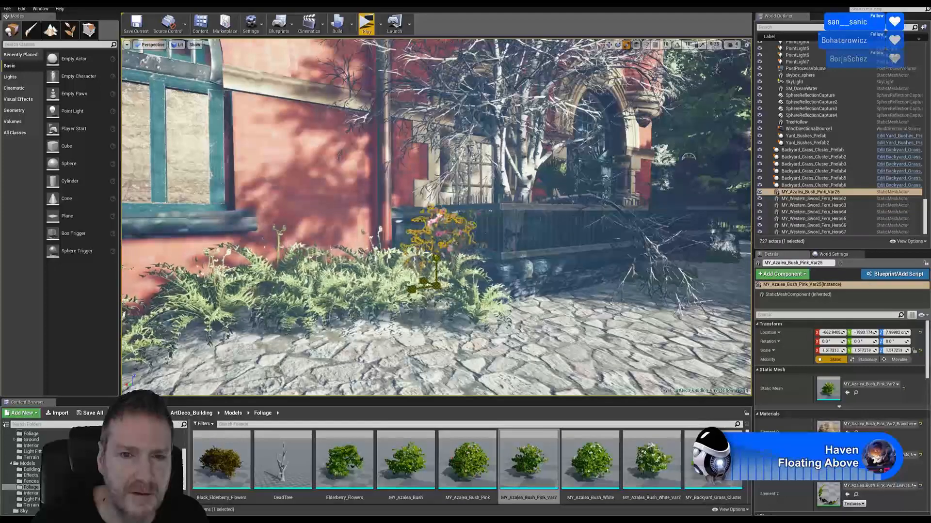
{"action": "left_click_drag", "start_coordinate": [437, 285], "coordinate": [442, 282]}
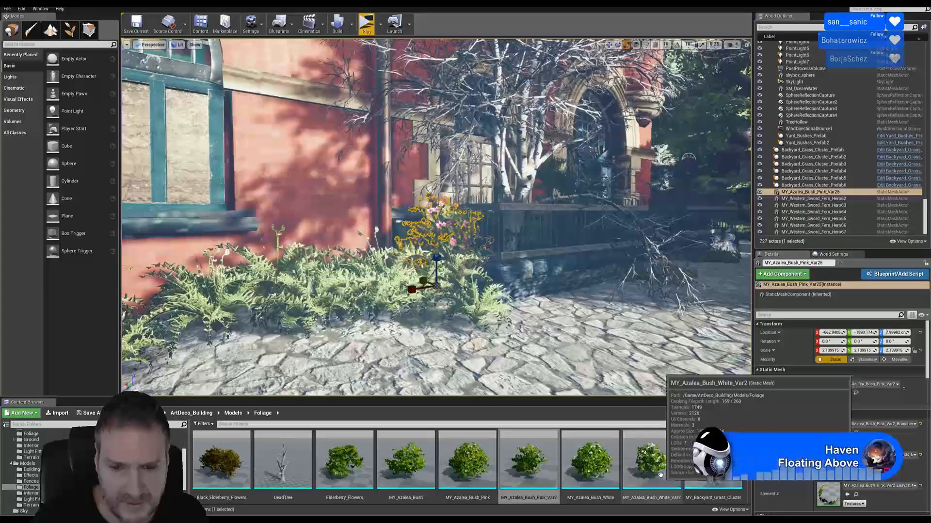
Place MY_Azalea_Bush_White_Var2 behind the ferns beside the pink azalea, at about X -550, Y -1906
{"action": "left_click_drag", "start_coordinate": [659, 467], "coordinate": [431, 338]}
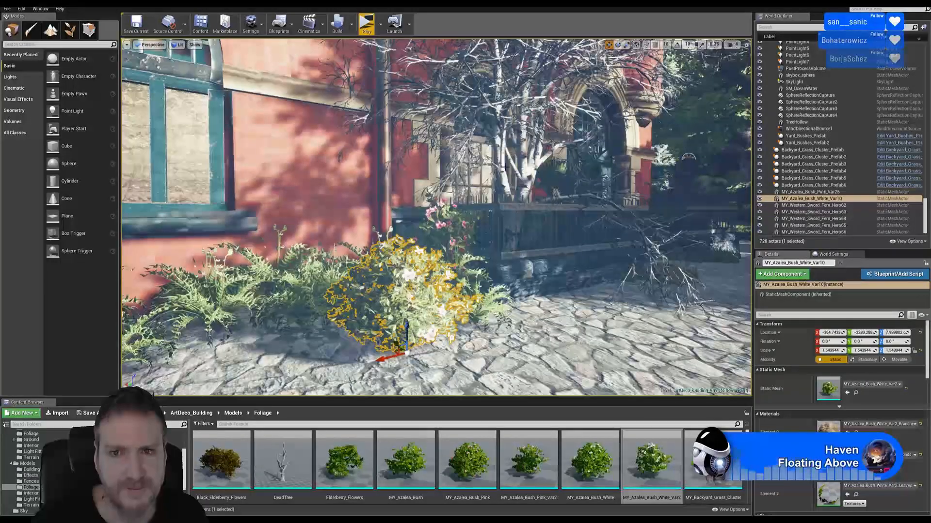
{"action": "right_click_drag", "start_coordinate": [436, 218], "coordinate": [433, 243]}
{"action": "left_click_drag", "start_coordinate": [422, 336], "coordinate": [383, 264]}
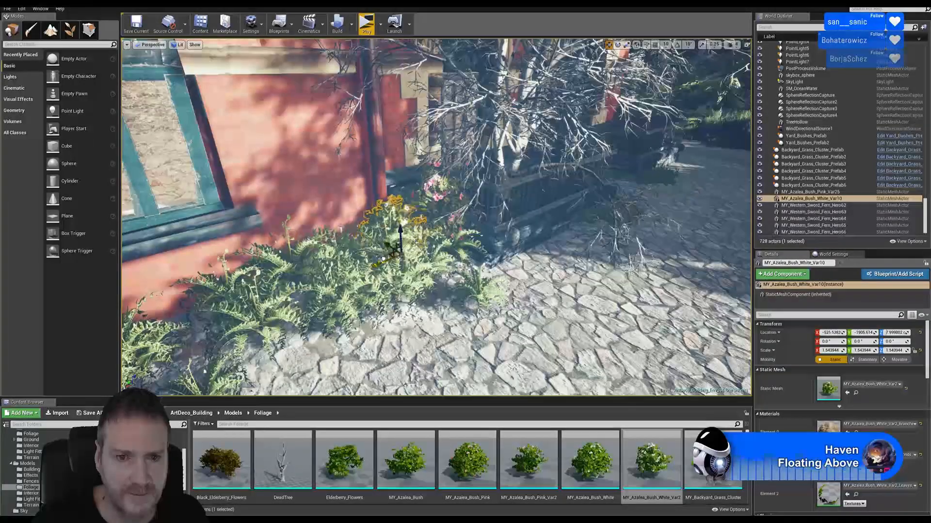
{"action": "right_click_drag", "start_coordinate": [503, 284], "coordinate": [482, 272]}
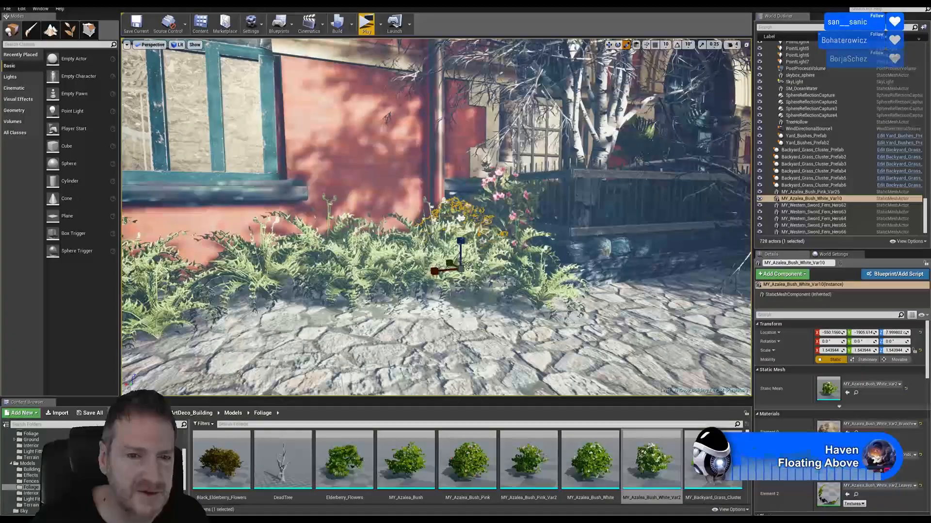
Scale the white azalea bush uniformly to about 2.09 and shift it along the wall to about X -519
{"action": "left_click_drag", "start_coordinate": [461, 269], "coordinate": [460, 267]}
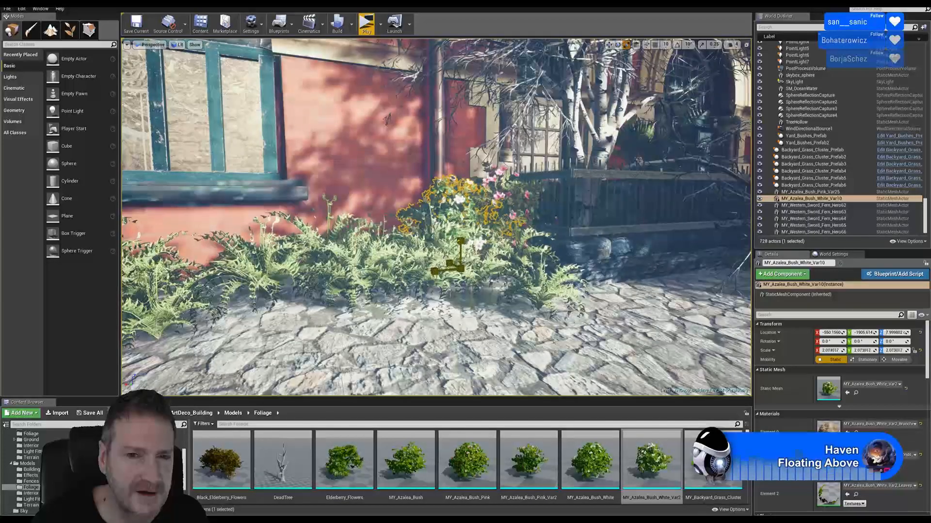
{"action": "left_click", "coordinate": [609, 45]}
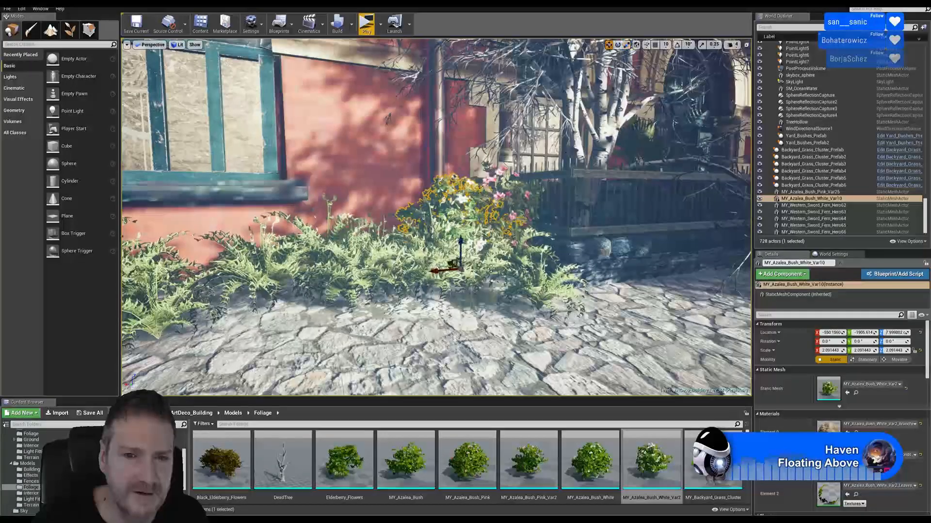
{"action": "left_click_drag", "start_coordinate": [443, 270], "coordinate": [429, 270]}
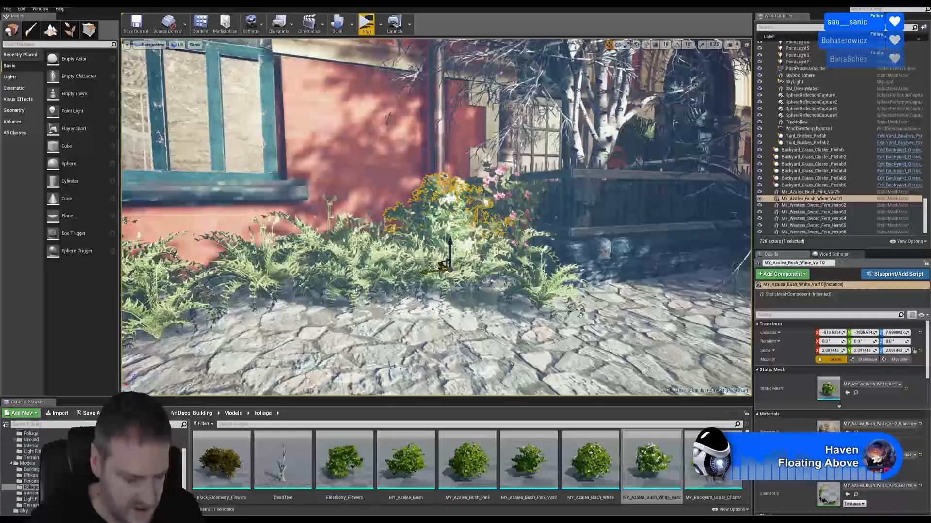
{"action": "key", "text": "Escape"}
Place MY_Snakeweed_Cluster from the Foliage folder in front of the ferns near the azaleas and scale it uniformly to about 1.26
{"action": "right_click_drag", "start_coordinate": [429, 272], "coordinate": [383, 268]}
{"action": "key", "text": "s"}
{"action": "right_click_drag", "start_coordinate": [472, 275], "coordinate": [483, 279]}
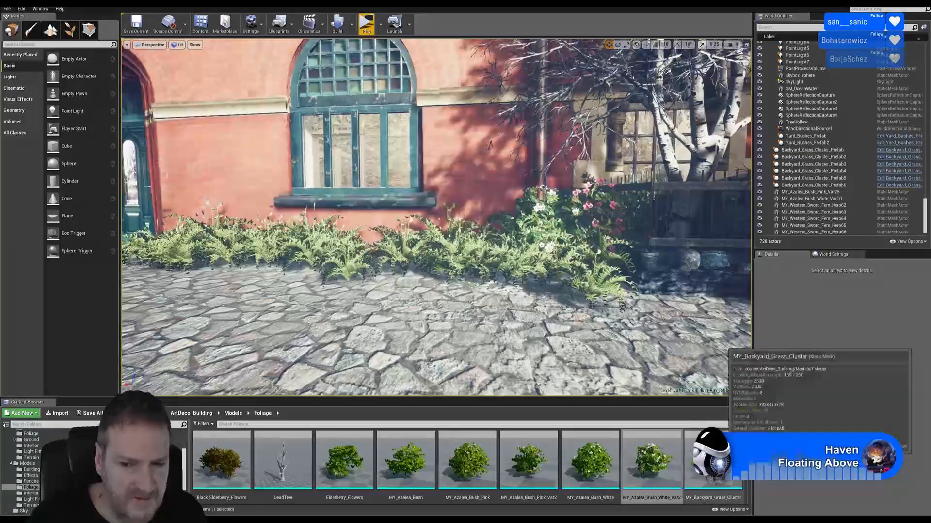
{"action": "scroll", "coordinate": [652, 460], "scroll_direction": "down", "scroll_amount": 2}
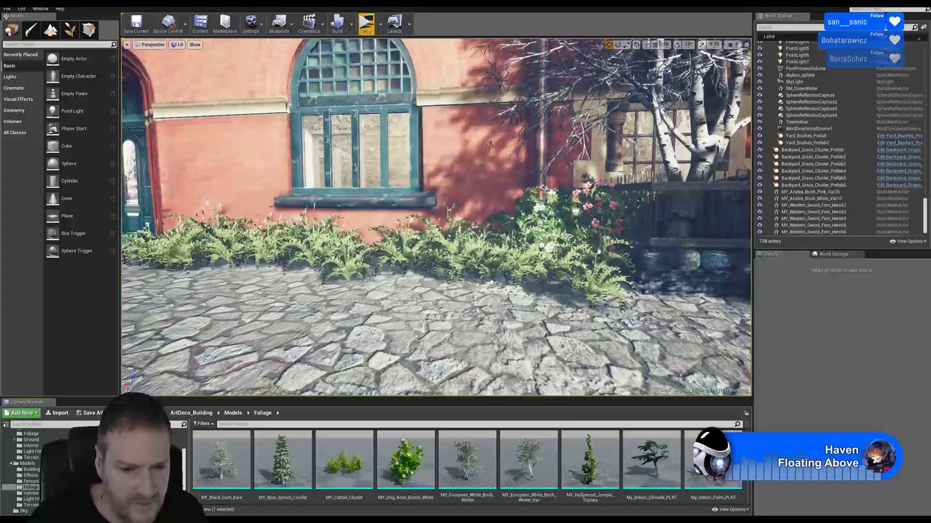
{"action": "scroll", "coordinate": [652, 461], "scroll_direction": "down", "scroll_amount": 2}
{"action": "scroll", "coordinate": [747, 487], "scroll_direction": "down", "scroll_amount": 5}
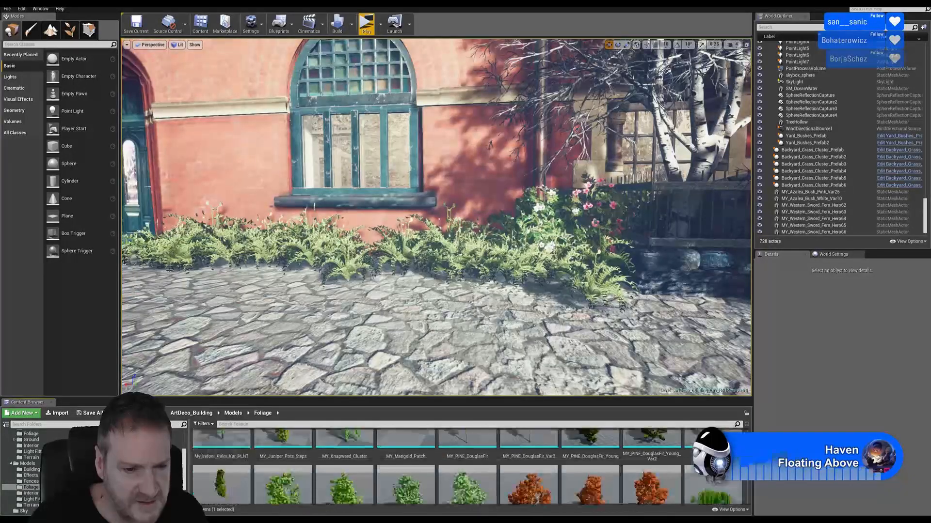
{"action": "left_click_drag", "start_coordinate": [747, 486], "coordinate": [747, 491]}
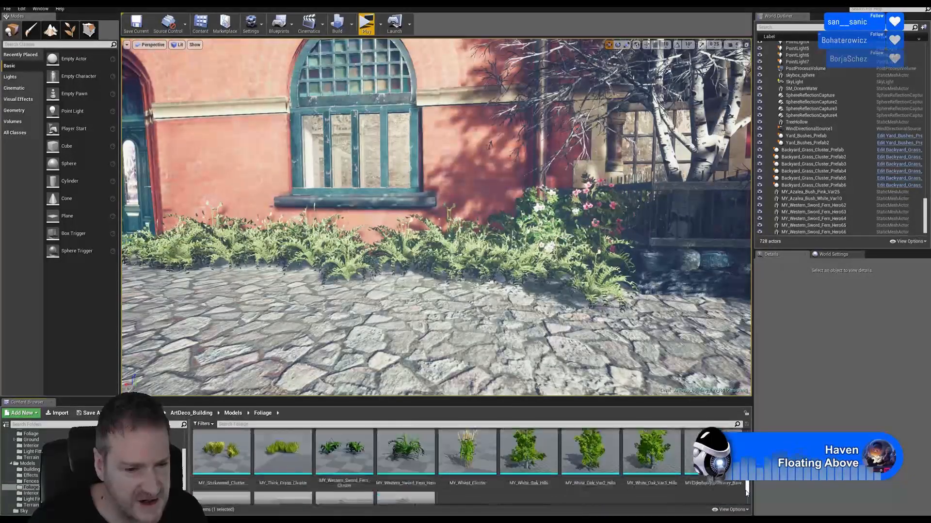
{"action": "left_click_drag", "start_coordinate": [221, 453], "coordinate": [438, 275]}
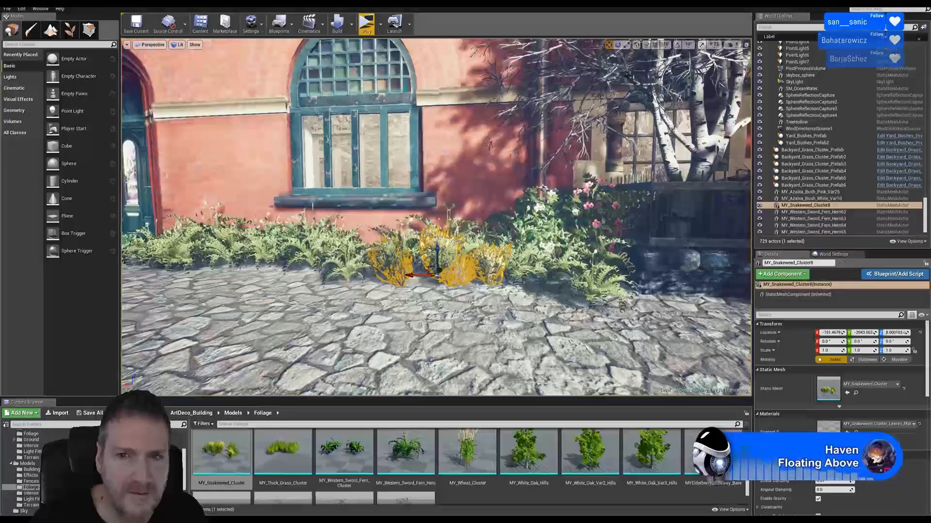
{"action": "left_click_drag", "start_coordinate": [441, 277], "coordinate": [467, 268]}
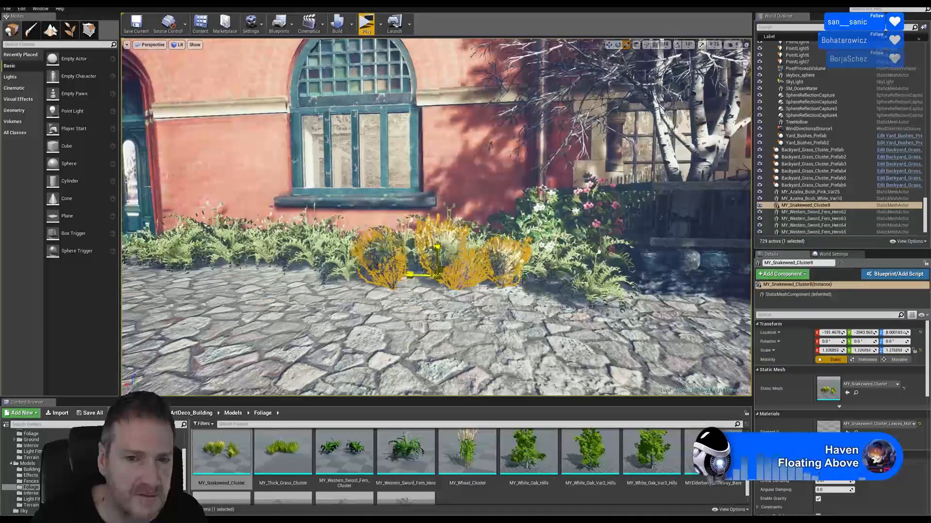
{"action": "left_click", "coordinate": [609, 45]}
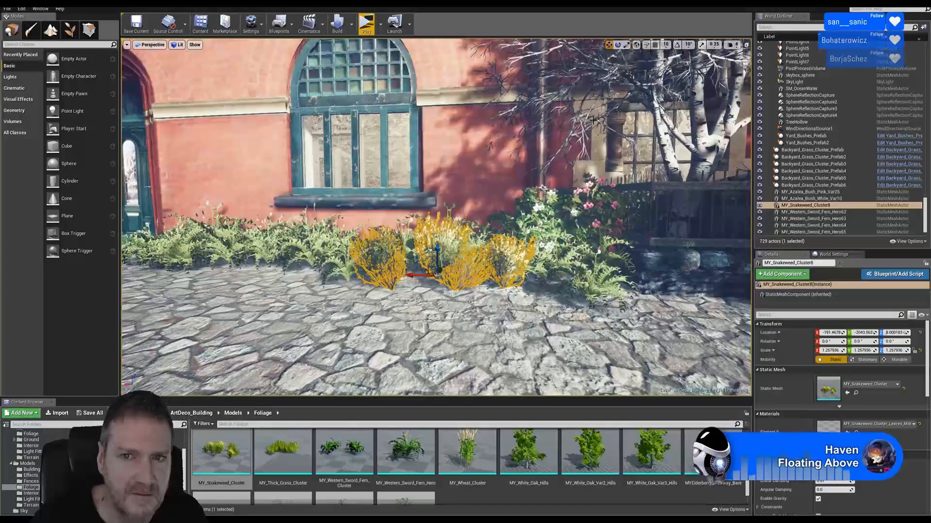
Move the snakeweed cluster back toward the wall into the fern row, to about Y -1962
{"action": "right_click_drag", "start_coordinate": [436, 218], "coordinate": [495, 282]}
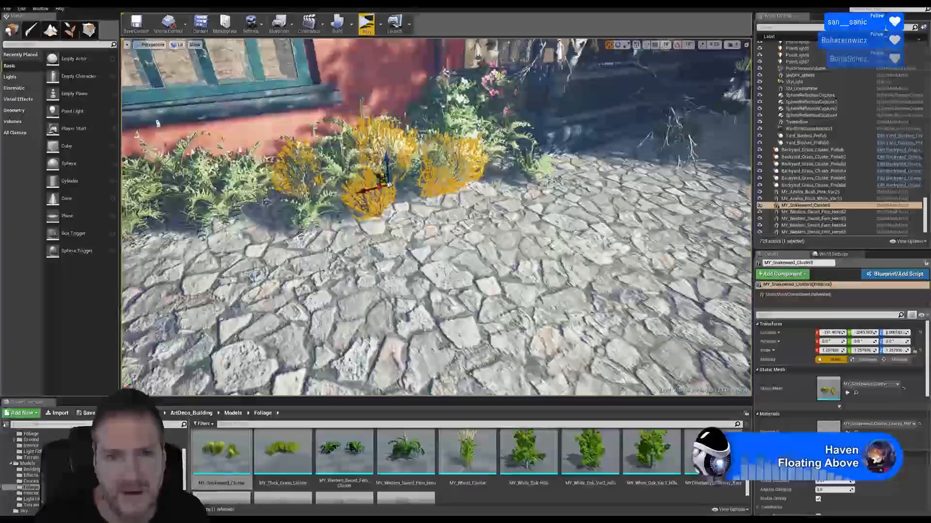
{"action": "left_click_drag", "start_coordinate": [388, 182], "coordinate": [368, 173]}
{"action": "right_click_drag", "start_coordinate": [368, 173], "coordinate": [335, 162]}
Duplicate the snakeweed cluster and move the copy among the ferns at the door end, to about X 307
{"action": "right_click_drag", "start_coordinate": [436, 218], "coordinate": [378, 199]}
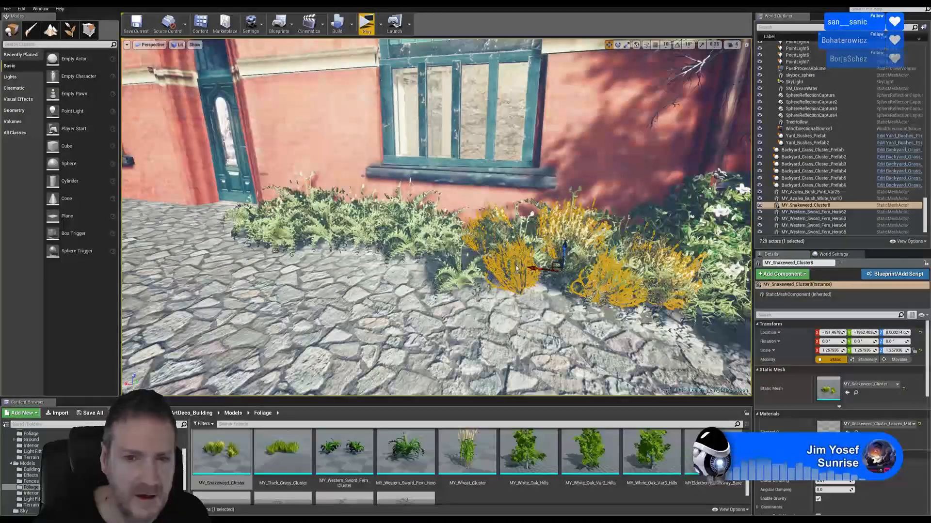
{"action": "mouse_move", "coordinate": [545, 127]}
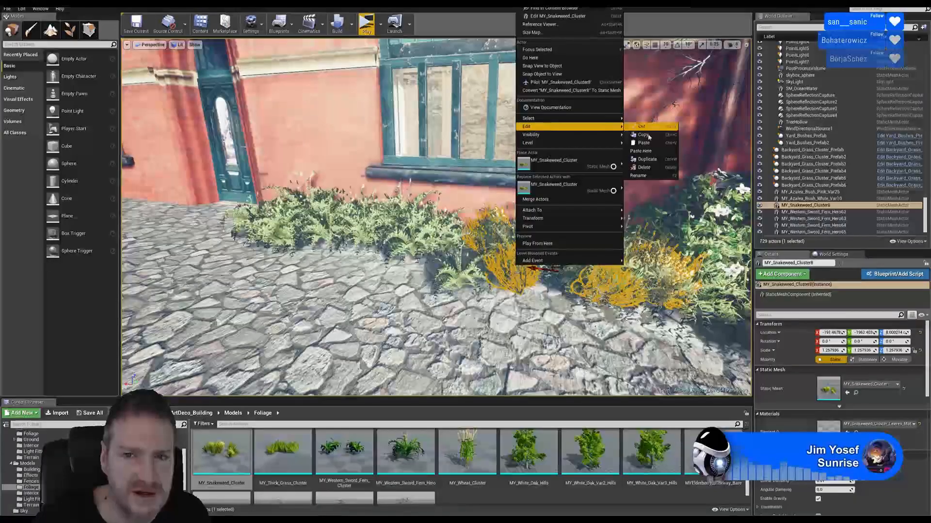
{"action": "left_click", "coordinate": [647, 159]}
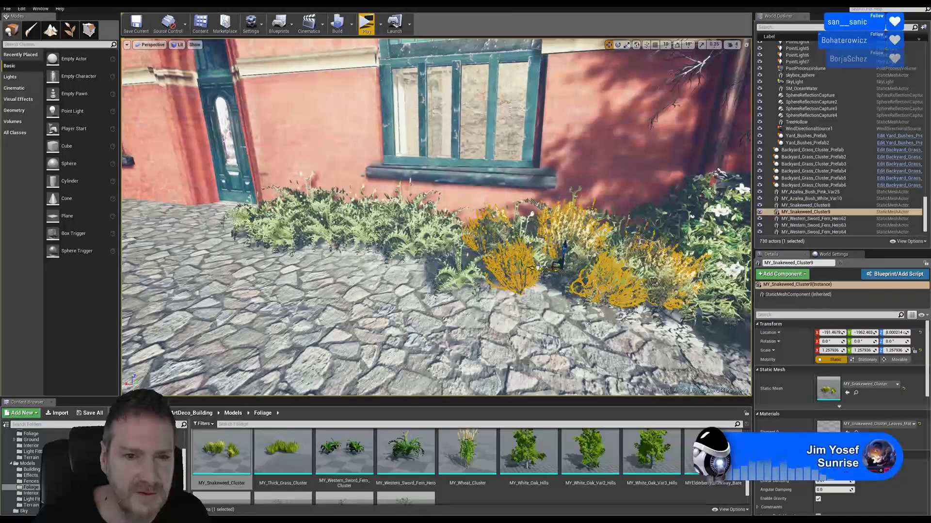
{"action": "left_click_drag", "start_coordinate": [320, 239], "coordinate": [353, 241]}
{"action": "mouse_move", "coordinate": [353, 241]}
{"action": "right_mouse_down"}
{"action": "mouse_move", "coordinate": [426, 243]}
{"action": "mouse_move", "coordinate": [329, 233]}
{"action": "mouse_move", "coordinate": [361, 229]}
{"action": "right_mouse_up"}
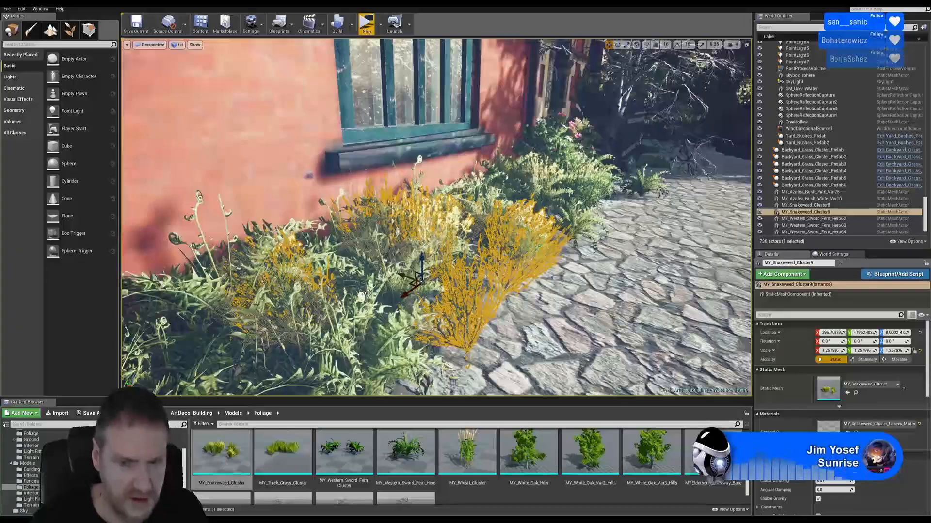
{"action": "key", "text": "Escape"}
Paint the landscape's dirt layer over the paving along the front edge of the fern and snakeweed bed
{"action": "right_click_drag", "start_coordinate": [369, 299], "coordinate": [538, 306]}
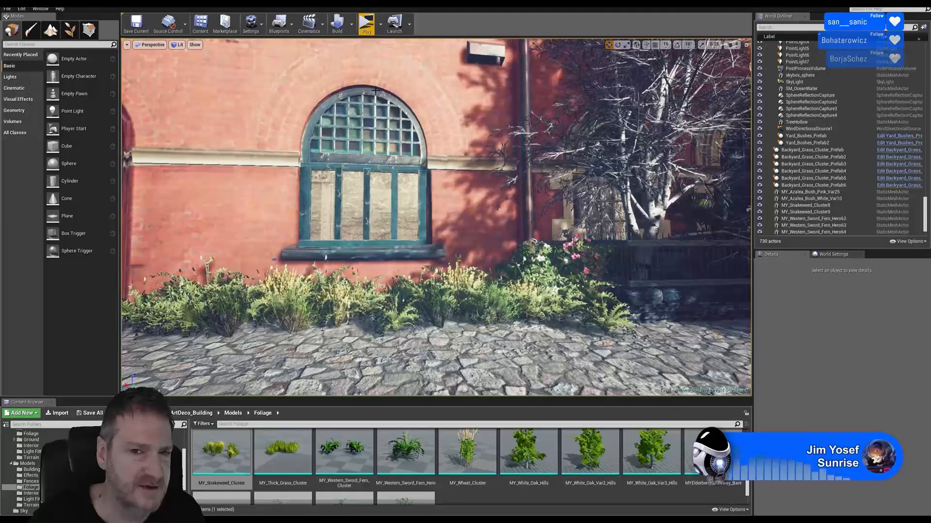
{"action": "right_click_drag", "start_coordinate": [580, 272], "coordinate": [433, 311]}
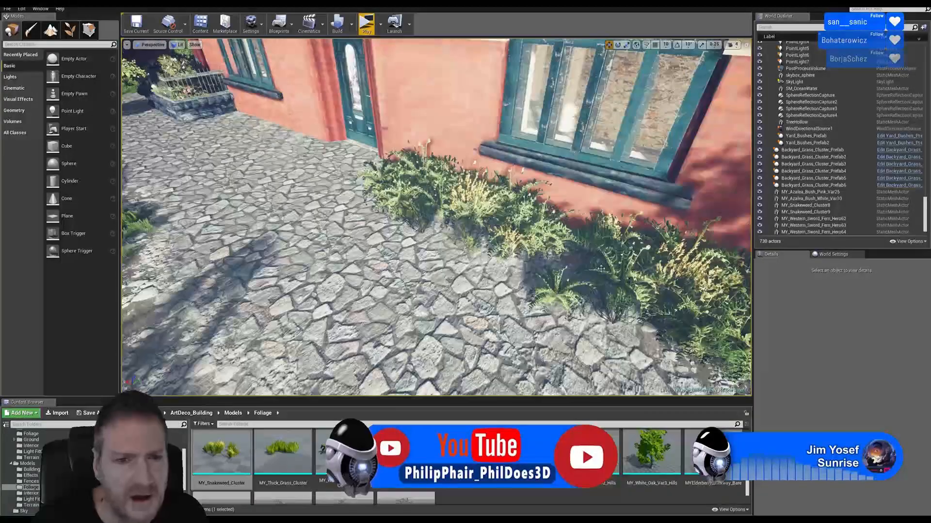
{"action": "left_click", "coordinate": [51, 31]}
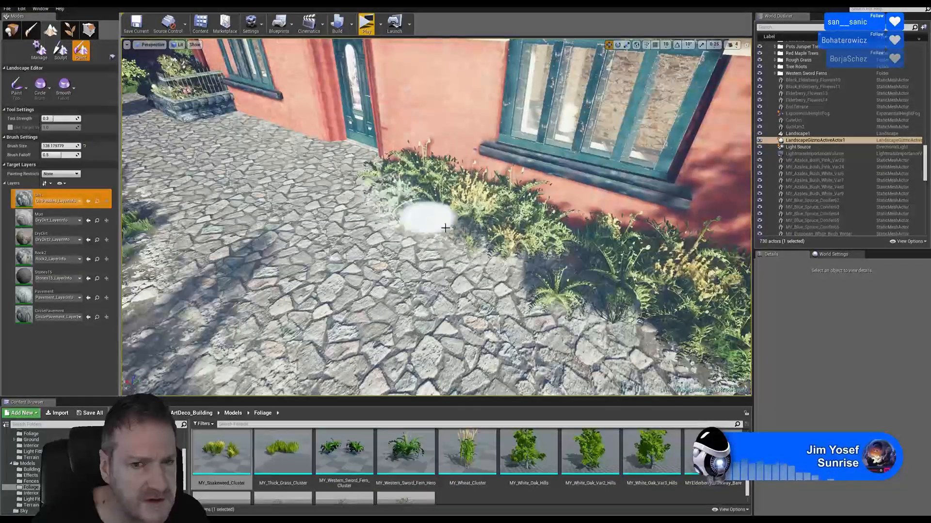
{"action": "left_click_drag", "start_coordinate": [528, 254], "coordinate": [495, 253]}
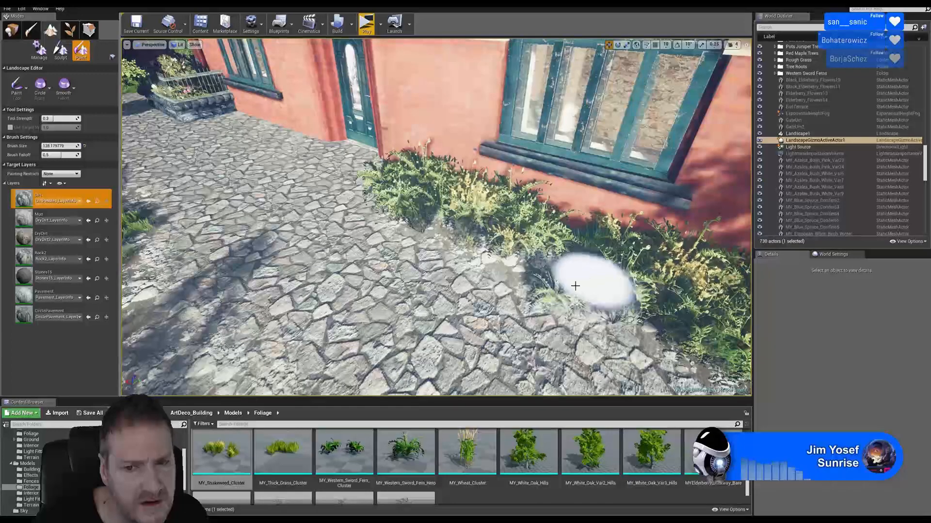
{"action": "left_click_drag", "start_coordinate": [499, 251], "coordinate": [592, 290]}
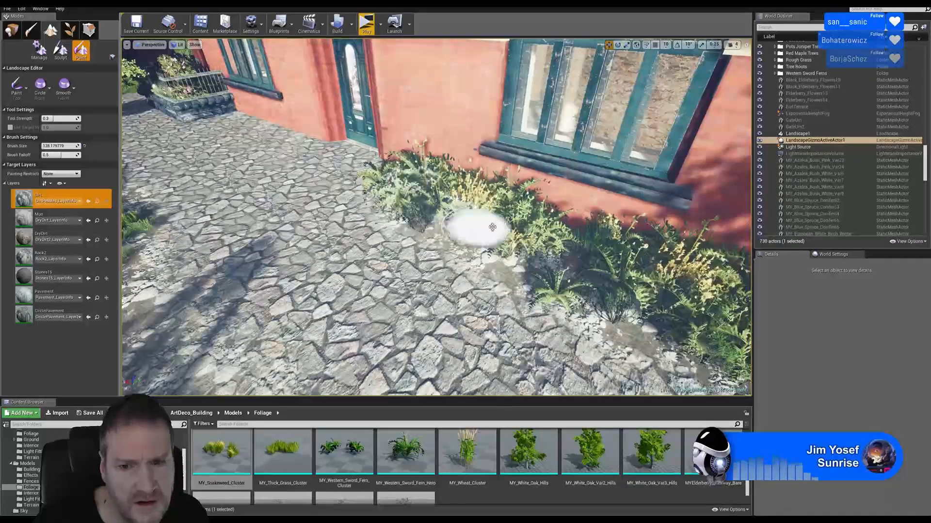
Select the foliage fern at the fence end of the row and move it closer to the fence base
{"action": "mouse_move", "coordinate": [478, 222]}
{"action": "right_mouse_down"}
{"action": "mouse_move", "coordinate": [516, 219]}
{"action": "mouse_move", "coordinate": [492, 233]}
{"action": "mouse_move", "coordinate": [576, 214]}
{"action": "mouse_move", "coordinate": [538, 212]}
{"action": "mouse_move", "coordinate": [494, 233]}
{"action": "mouse_move", "coordinate": [563, 230]}
{"action": "mouse_move", "coordinate": [528, 214]}
{"action": "mouse_move", "coordinate": [601, 209]}
{"action": "mouse_move", "coordinate": [538, 213]}
{"action": "right_mouse_up"}
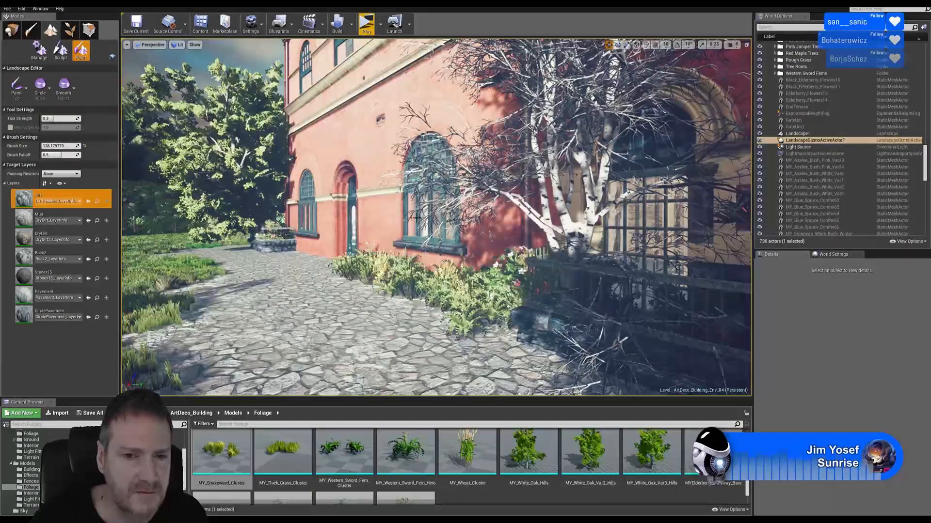
{"action": "mouse_move", "coordinate": [641, 287]}
{"action": "right_mouse_down"}
{"action": "mouse_move", "coordinate": [586, 289]}
{"action": "mouse_move", "coordinate": [575, 312]}
{"action": "mouse_move", "coordinate": [485, 352]}
{"action": "right_mouse_up"}
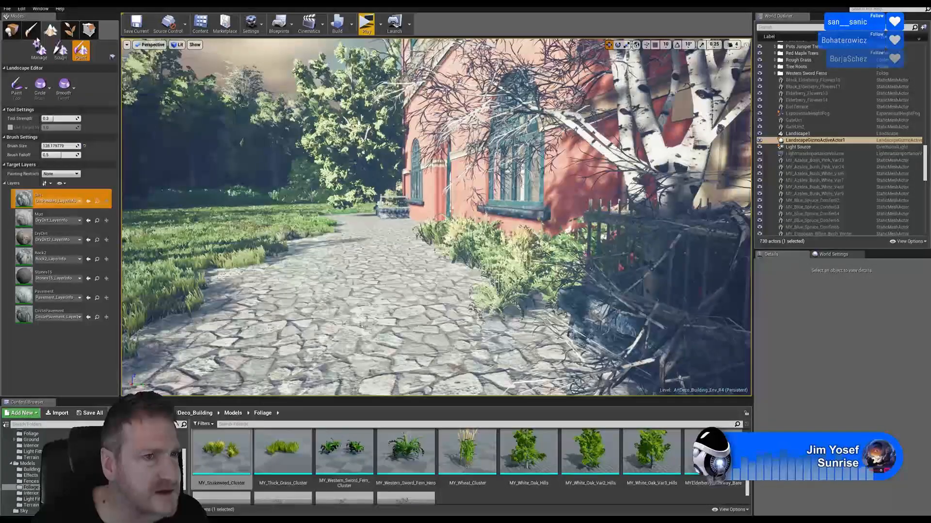
{"action": "left_click", "coordinate": [69, 30]}
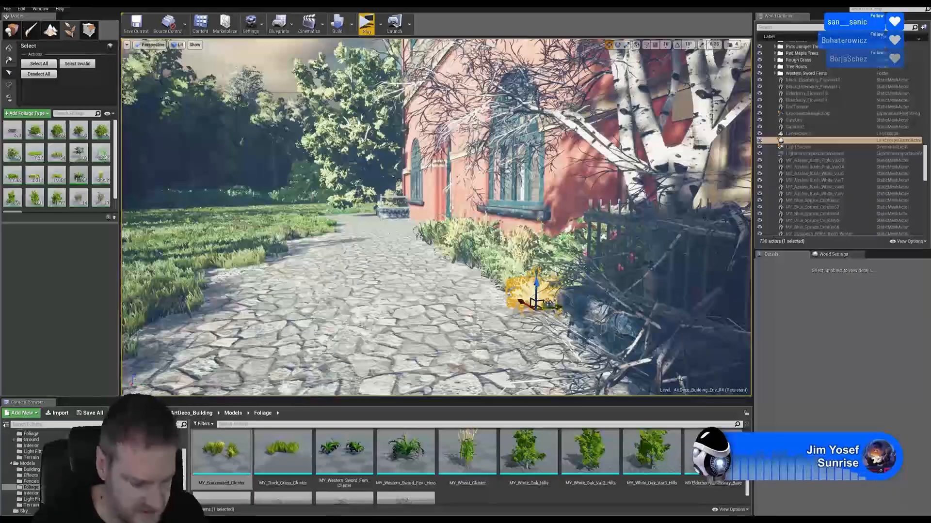
{"action": "left_click", "coordinate": [12, 30]}
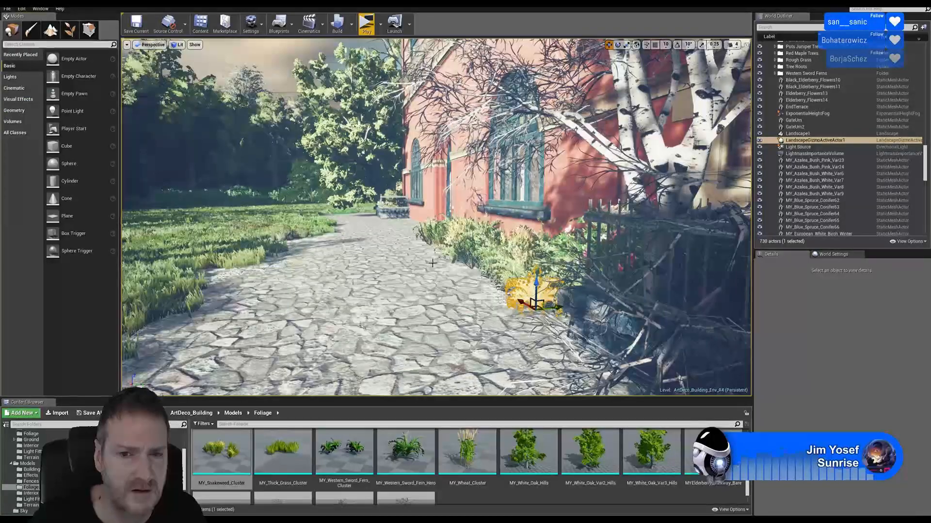
Examine the planted bed, the doorway and the bare paving along the wall up to the railed planter
{"action": "right_click_drag", "start_coordinate": [406, 272], "coordinate": [372, 264]}
{"action": "key", "text": "w"}
{"action": "right_click_drag", "start_coordinate": [415, 316], "coordinate": [415, 316]}
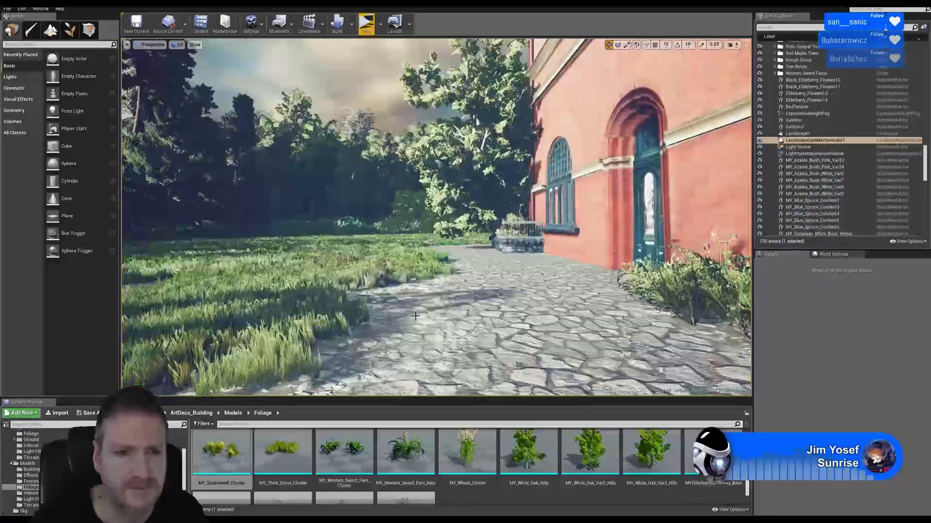
{"action": "right_click_drag", "start_coordinate": [506, 264], "coordinate": [539, 288]}
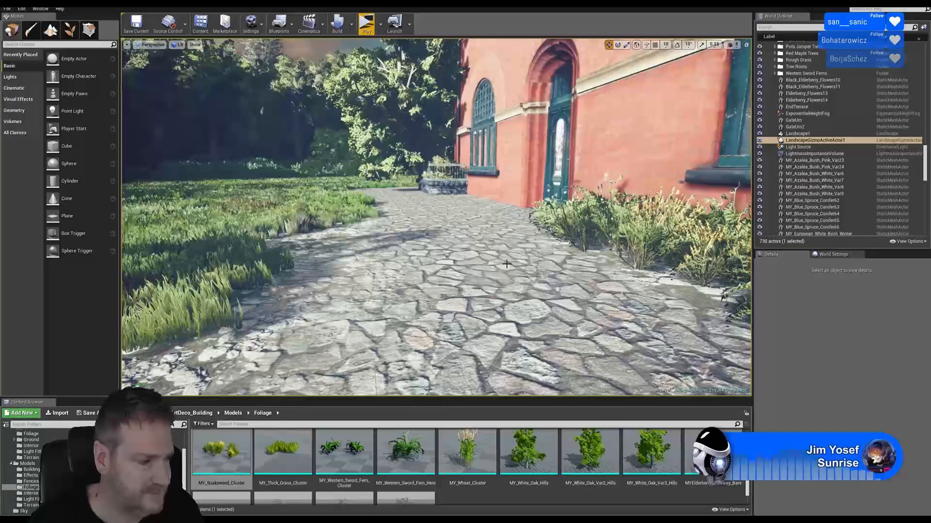
{"action": "mouse_move", "coordinate": [472, 291]}
{"action": "right_mouse_down"}
{"action": "mouse_move", "coordinate": [489, 291]}
{"action": "mouse_move", "coordinate": [477, 291]}
{"action": "right_mouse_up"}
{"action": "mouse_move", "coordinate": [464, 232]}
{"action": "right_mouse_down"}
{"action": "mouse_move", "coordinate": [477, 232]}
{"action": "mouse_move", "coordinate": [464, 231]}
{"action": "right_mouse_up"}
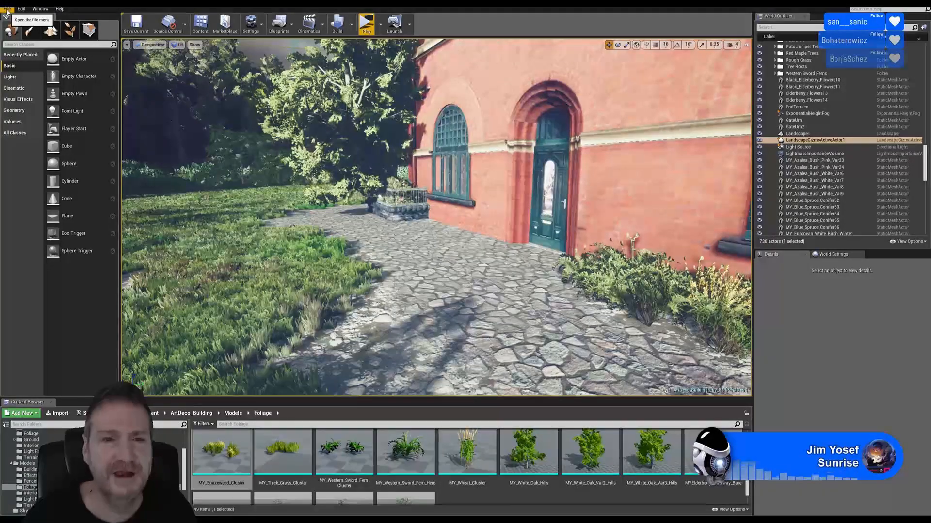
{"action": "right_click_drag", "start_coordinate": [296, 152], "coordinate": [400, 240]}
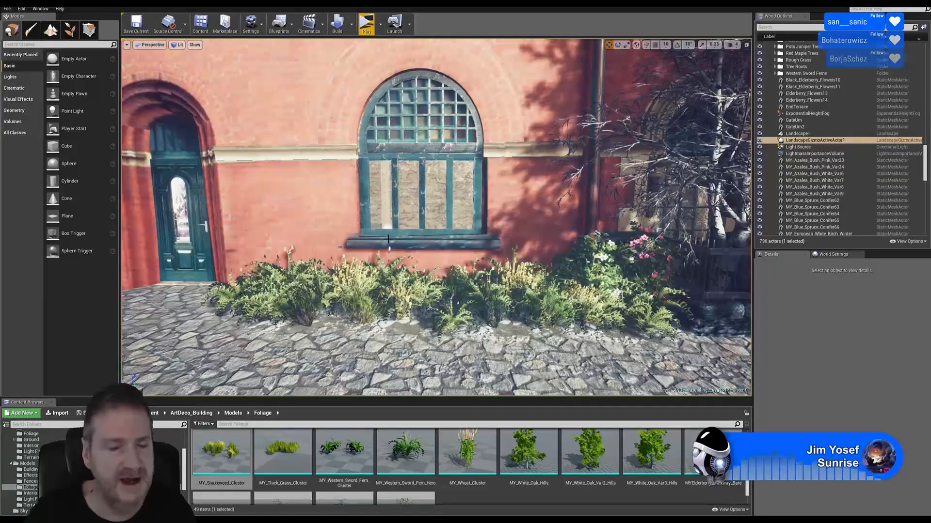
{"action": "mouse_move", "coordinate": [337, 225]}
{"action": "right_mouse_down"}
{"action": "mouse_move", "coordinate": [311, 236]}
{"action": "mouse_move", "coordinate": [345, 228]}
{"action": "right_mouse_up"}
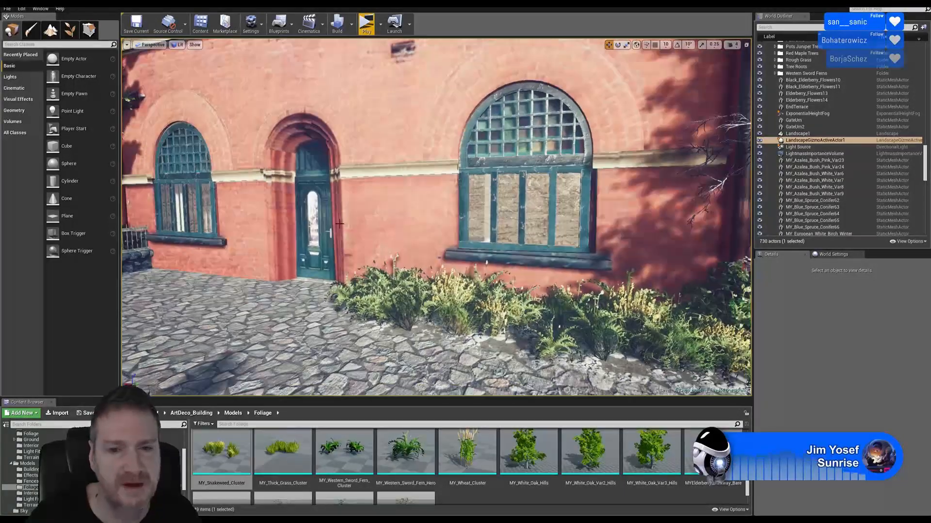
{"action": "right_click_drag", "start_coordinate": [410, 221], "coordinate": [513, 218]}
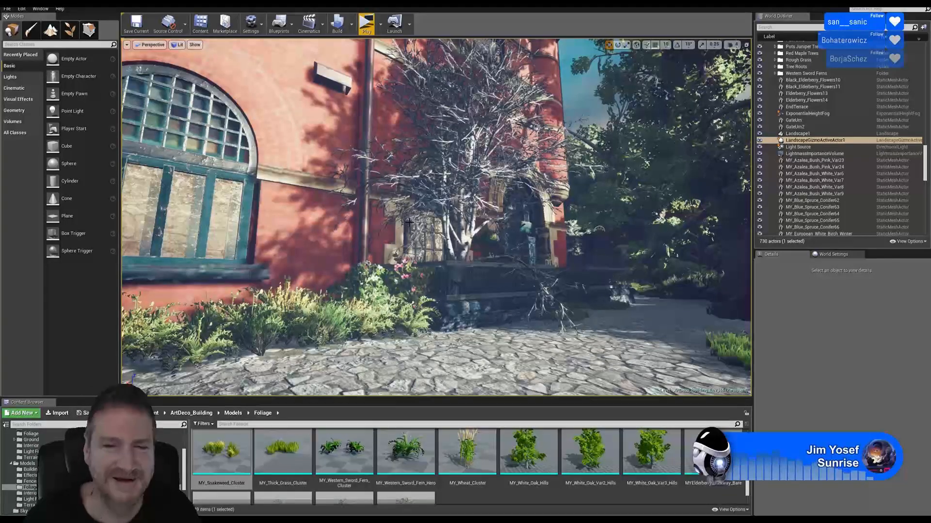
{"action": "right_click_drag", "start_coordinate": [352, 225], "coordinate": [429, 265]}
{"action": "right_click_drag", "start_coordinate": [466, 199], "coordinate": [476, 198]}
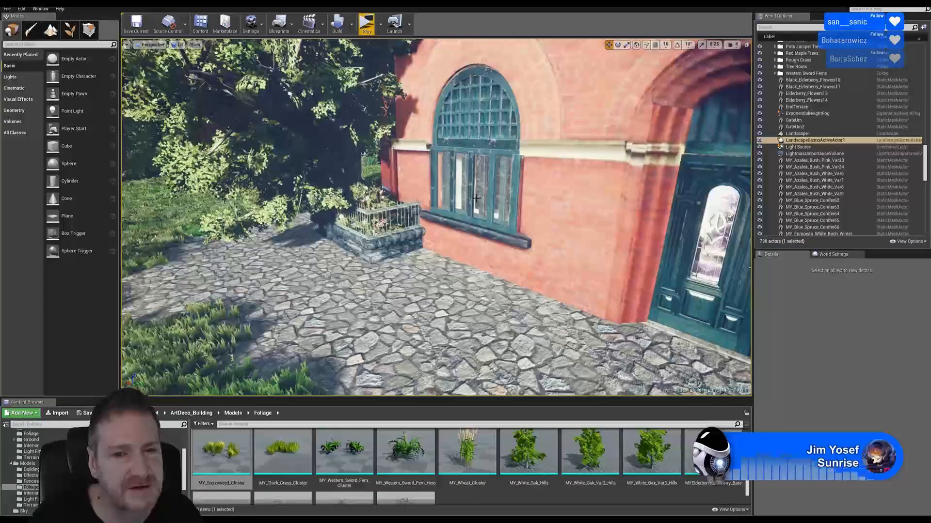
{"action": "mouse_move", "coordinate": [455, 253]}
{"action": "right_mouse_down"}
{"action": "mouse_move", "coordinate": [468, 264]}
{"action": "mouse_move", "coordinate": [454, 254]}
{"action": "right_mouse_up"}
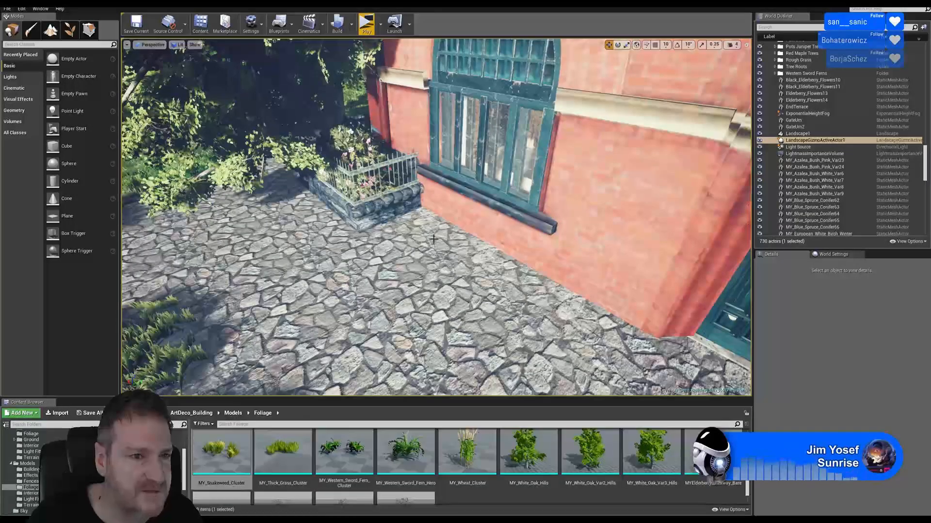
Paint the landscape's dirt layer over the paving along the wall base below the window, between the railed planter and the door
{"action": "left_click", "coordinate": [50, 30]}
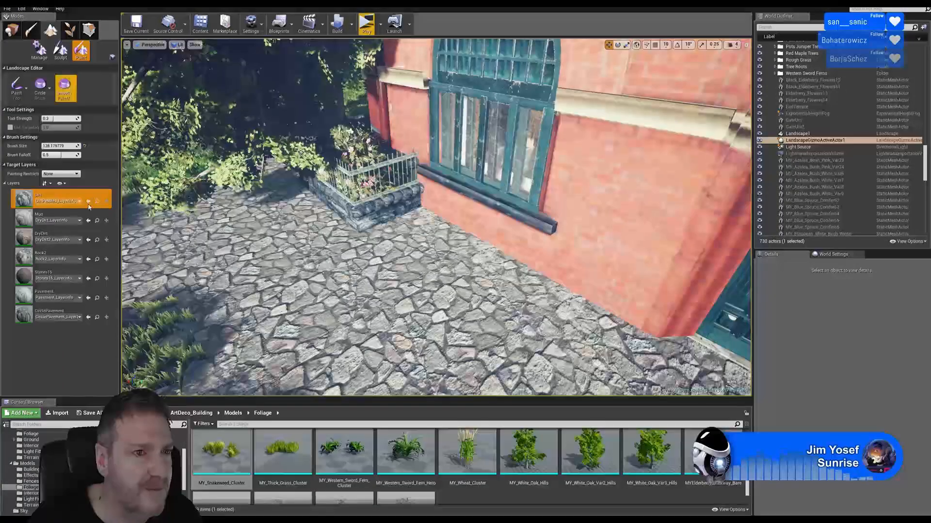
{"action": "mouse_move", "coordinate": [410, 211]}
{"action": "left_mouse_down"}
{"action": "mouse_move", "coordinate": [415, 222]}
{"action": "mouse_move", "coordinate": [377, 239]}
{"action": "mouse_move", "coordinate": [534, 288]}
{"action": "left_mouse_up"}
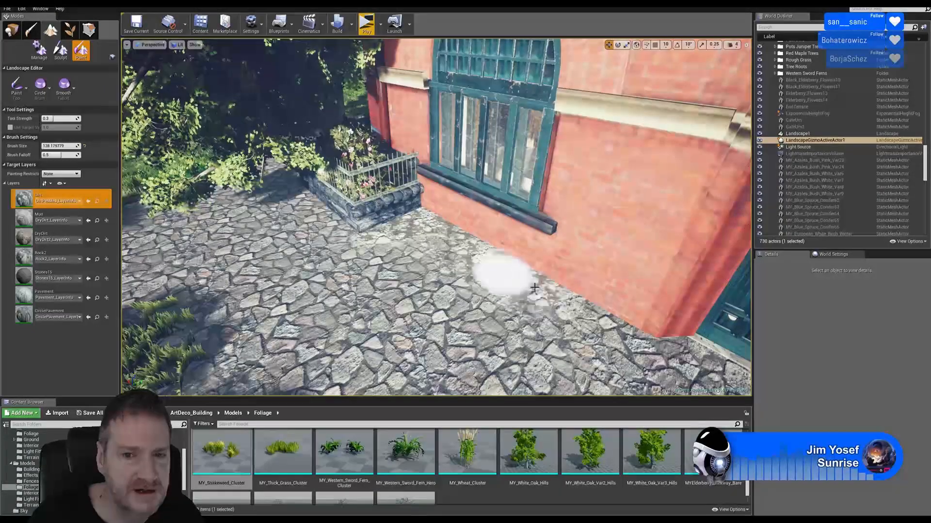
{"action": "left_click_drag", "start_coordinate": [582, 317], "coordinate": [470, 270]}
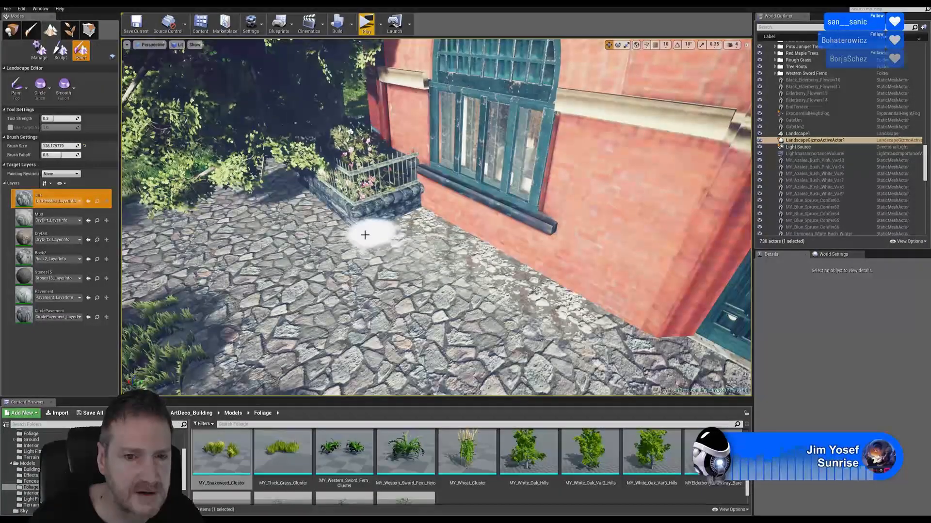
{"action": "mouse_move", "coordinate": [421, 246]}
{"action": "left_mouse_down"}
{"action": "mouse_move", "coordinate": [422, 257]}
{"action": "mouse_move", "coordinate": [439, 244]}
{"action": "left_mouse_up"}
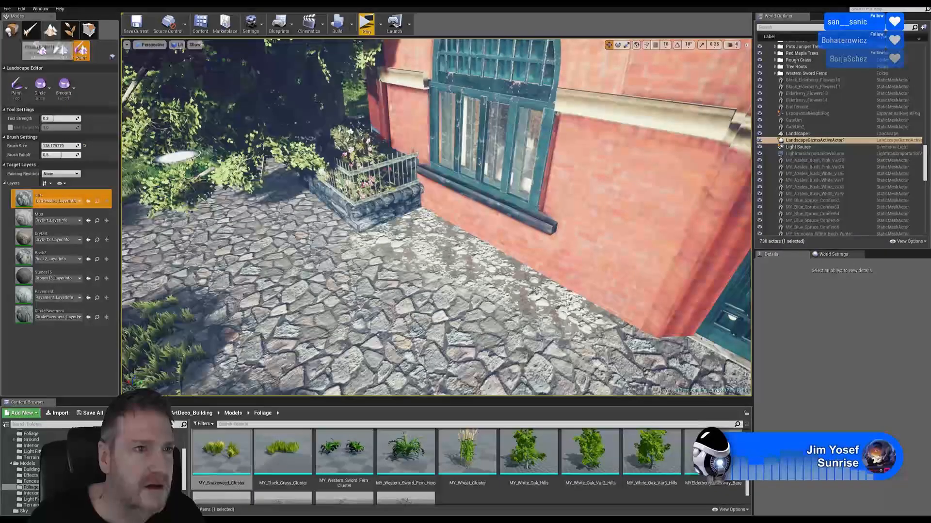
Paint a row of sword fern foliage along the painted dirt below the window, from the railed planter towards the door
{"action": "left_click", "coordinate": [69, 30]}
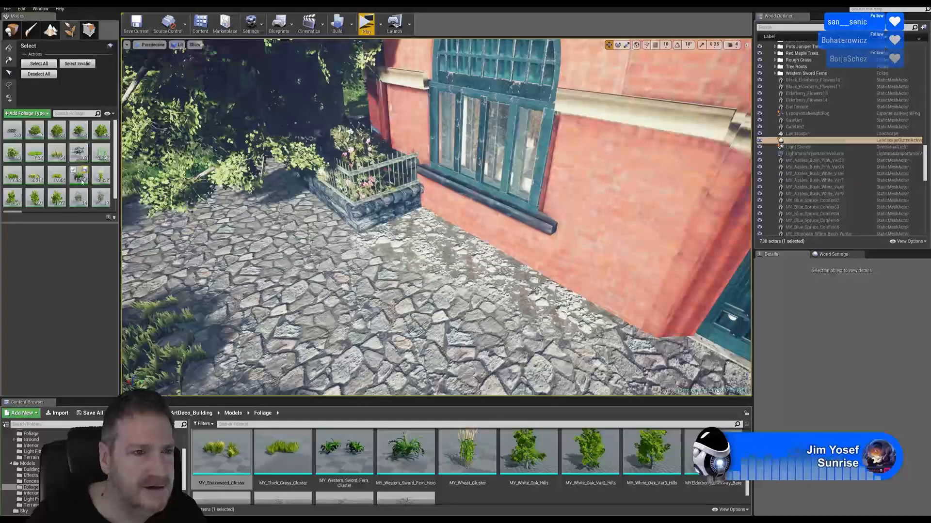
{"action": "left_click", "coordinate": [8, 48]}
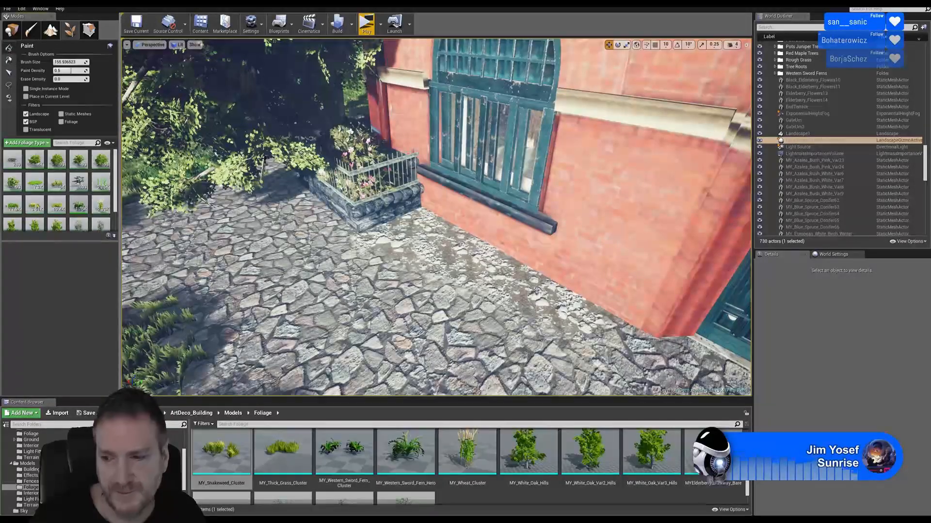
{"action": "left_click", "coordinate": [418, 228]}
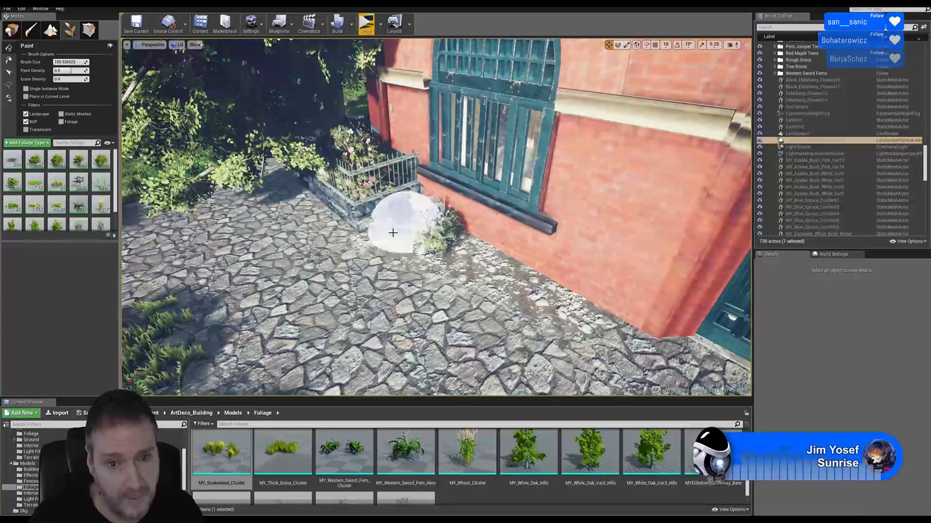
{"action": "mouse_move", "coordinate": [382, 234]}
{"action": "left_mouse_down"}
{"action": "mouse_move", "coordinate": [445, 223]}
{"action": "mouse_move", "coordinate": [557, 303]}
{"action": "left_mouse_up"}
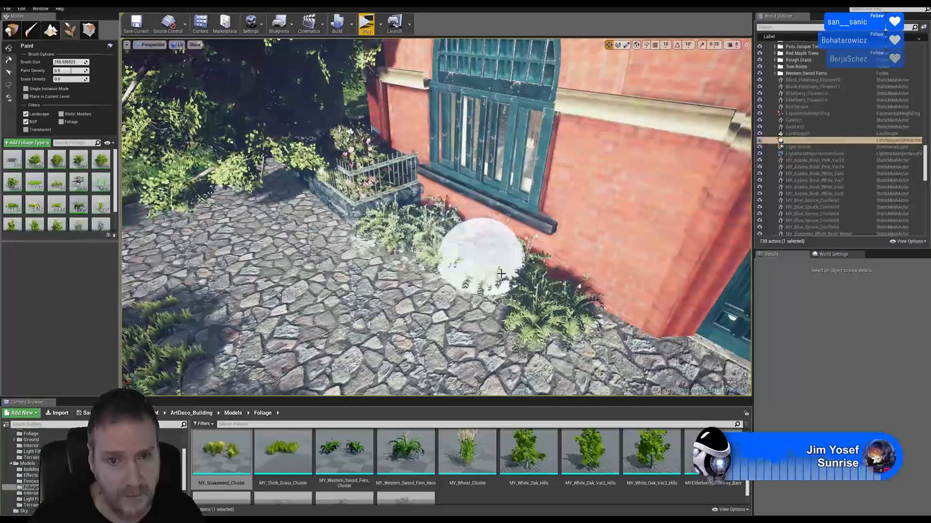
Select individual ferns in the new row below the window and scale them up
{"action": "mouse_move", "coordinate": [404, 239]}
{"action": "right_mouse_down"}
{"action": "mouse_move", "coordinate": [448, 234]}
{"action": "mouse_move", "coordinate": [446, 262]}
{"action": "mouse_move", "coordinate": [447, 233]}
{"action": "right_mouse_up"}
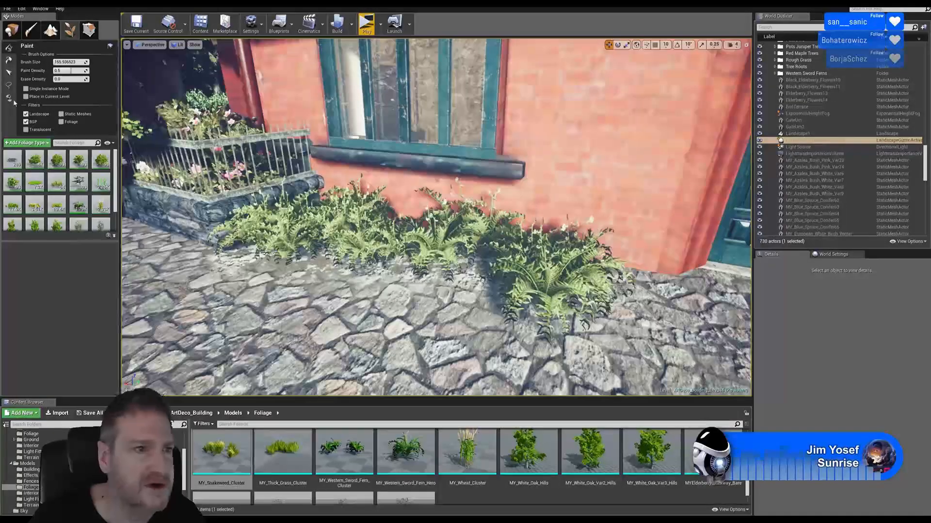
{"action": "left_click", "coordinate": [8, 72]}
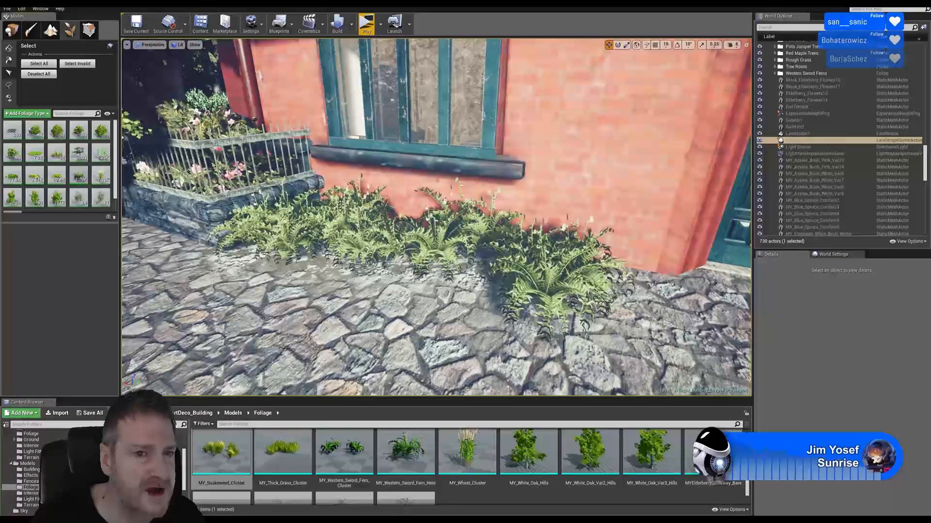
{"action": "left_click", "coordinate": [340, 204]}
{"action": "left_click", "coordinate": [626, 44]}
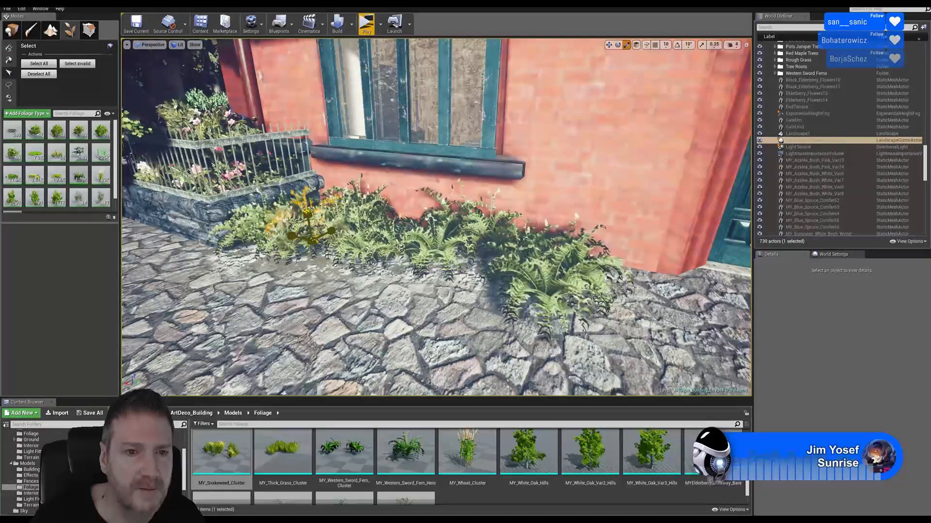
{"action": "left_click_drag", "start_coordinate": [310, 232], "coordinate": [339, 228]}
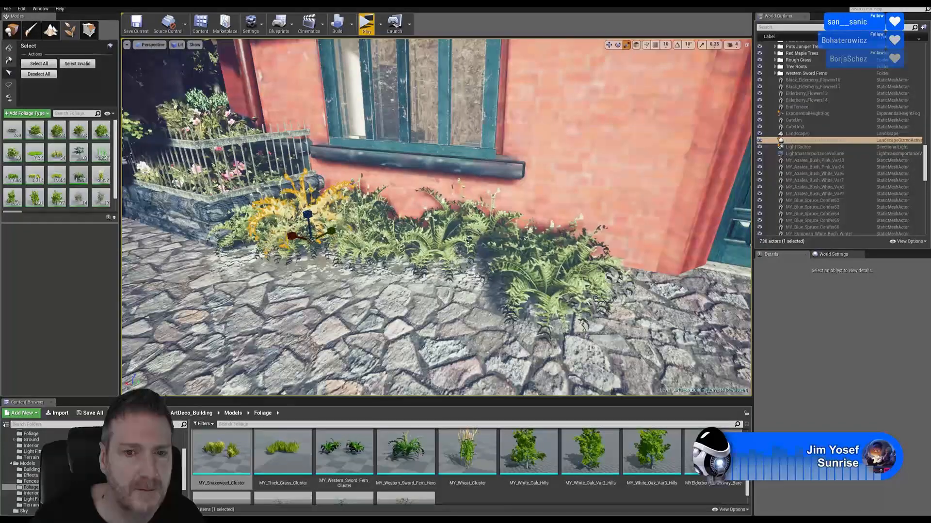
{"action": "left_click", "coordinate": [509, 250]}
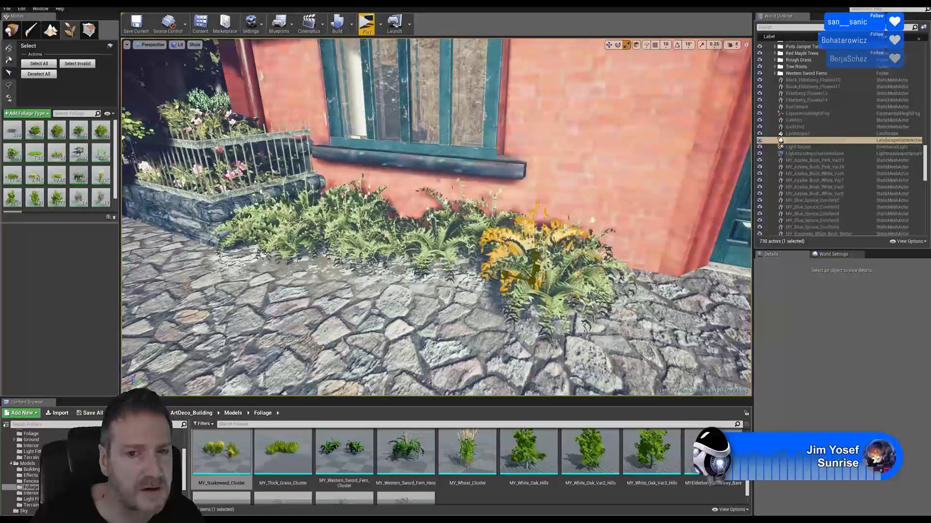
{"action": "right_click_drag", "start_coordinate": [509, 250], "coordinate": [622, 219]}
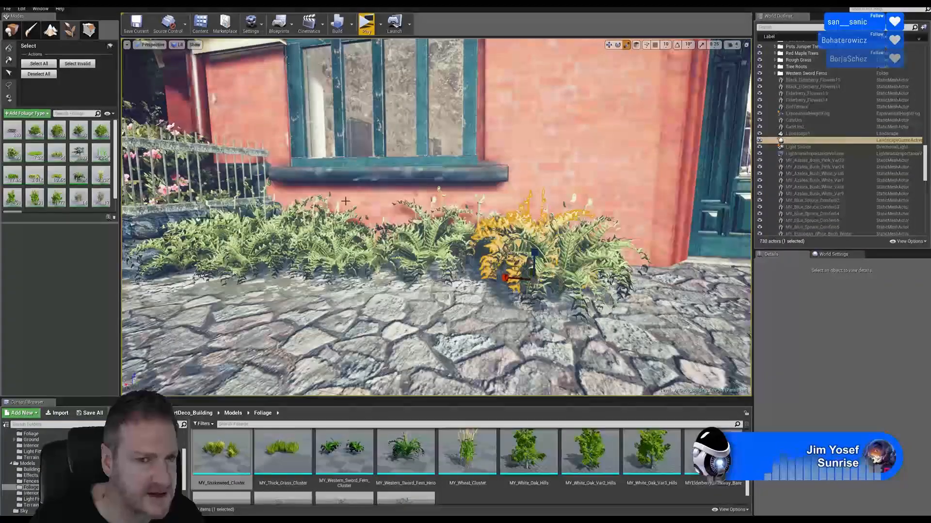
{"action": "left_click", "coordinate": [316, 212]}
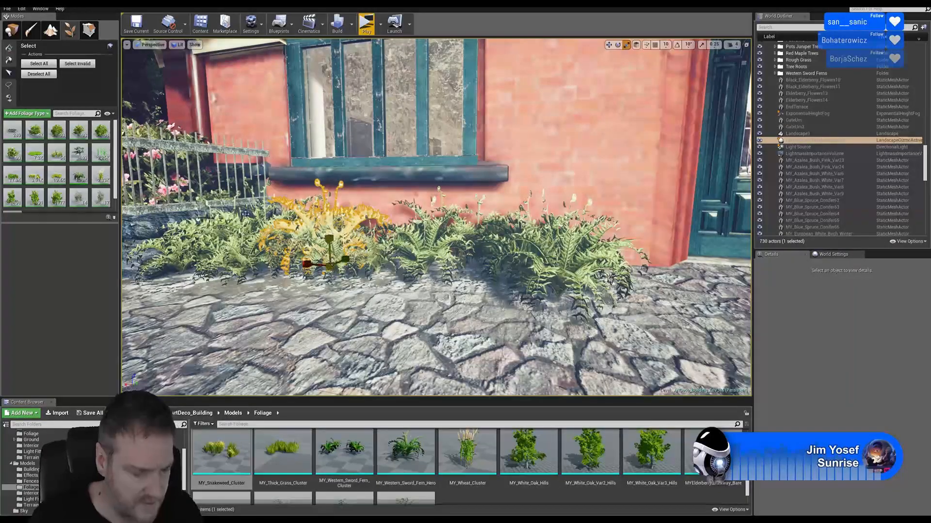
Select the pink and white azalea bushes in the bed on the other side of the door and duplicate them together
{"action": "left_click", "coordinate": [12, 30]}
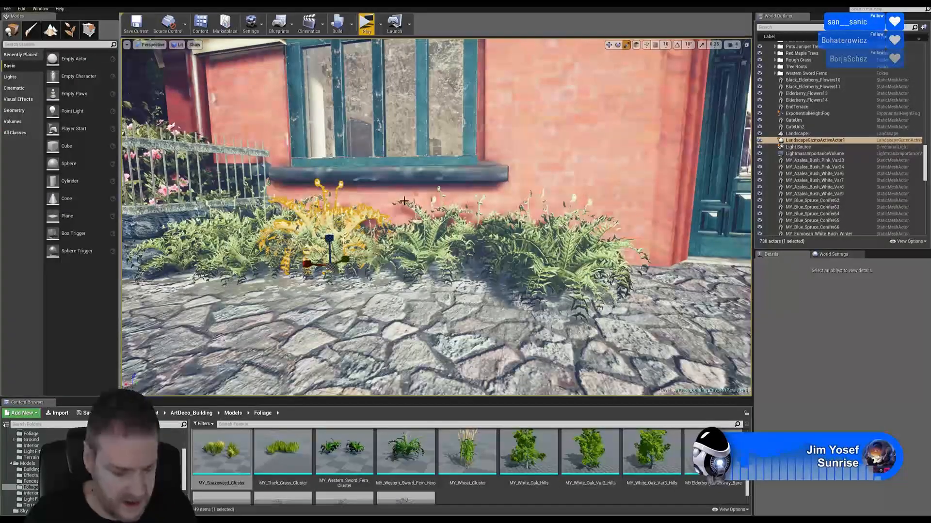
{"action": "right_click_drag", "start_coordinate": [530, 268], "coordinate": [373, 253]}
{"action": "key", "text": "w"}
{"action": "key", "text": "s"}
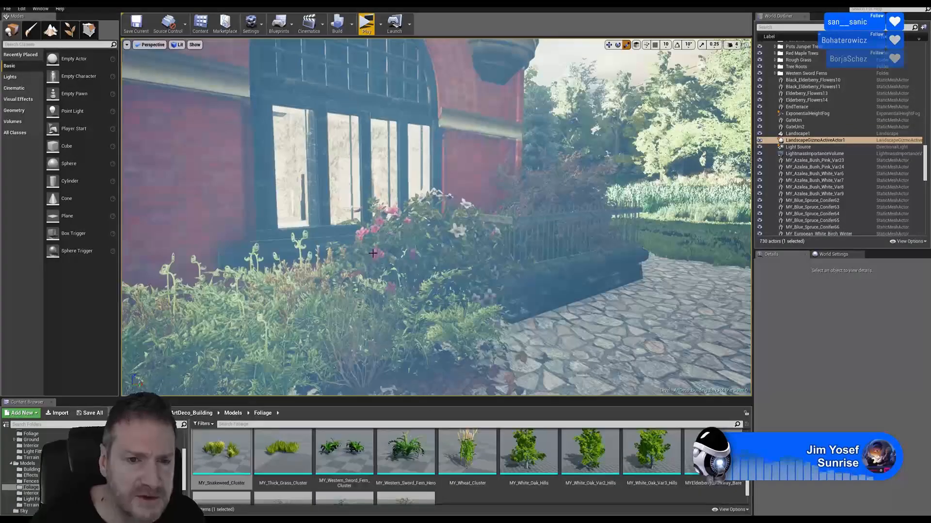
{"action": "left_click", "coordinate": [463, 235]}
{"action": "left_click", "coordinate": [461, 236], "text": "ctrl"}
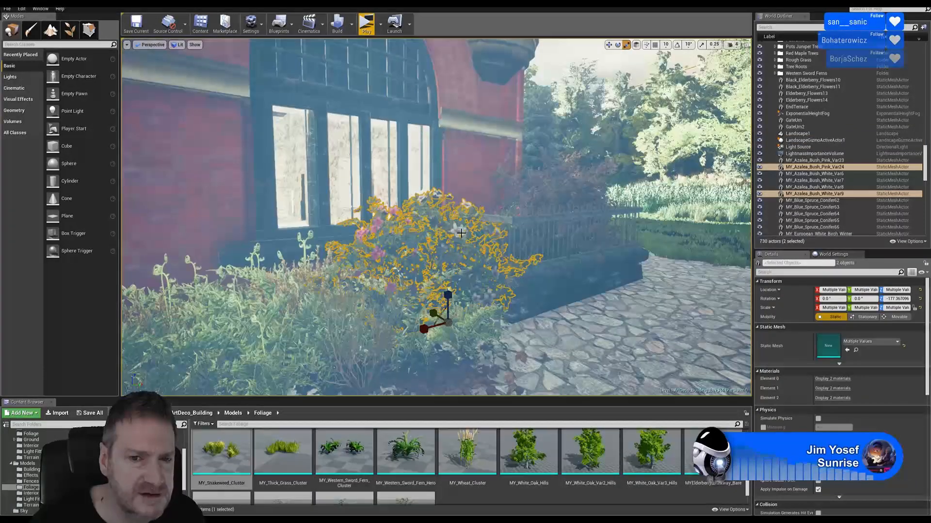
{"action": "right_click", "coordinate": [461, 236]}
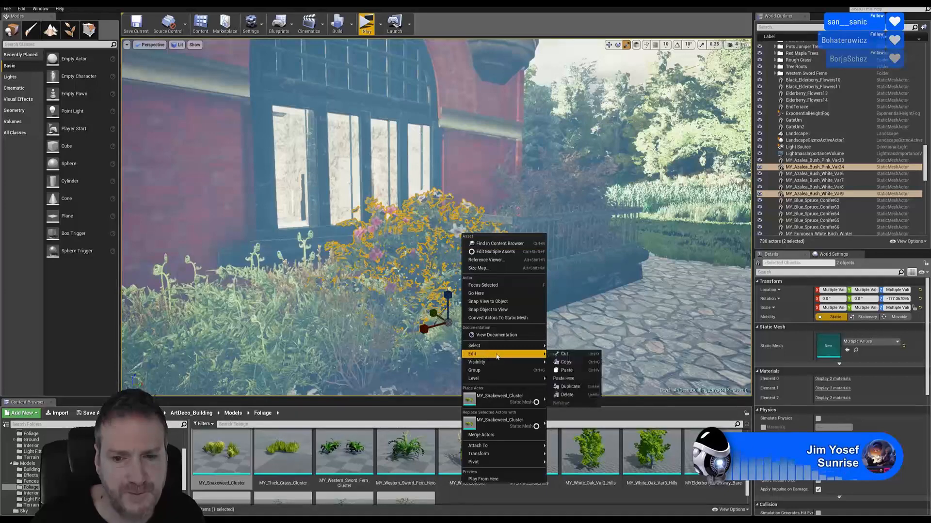
{"action": "left_click", "coordinate": [586, 387]}
Move the two azalea copies along the wall past the doorway into the new fern bed below the window
{"action": "right_click_drag", "start_coordinate": [557, 301], "coordinate": [563, 334]}
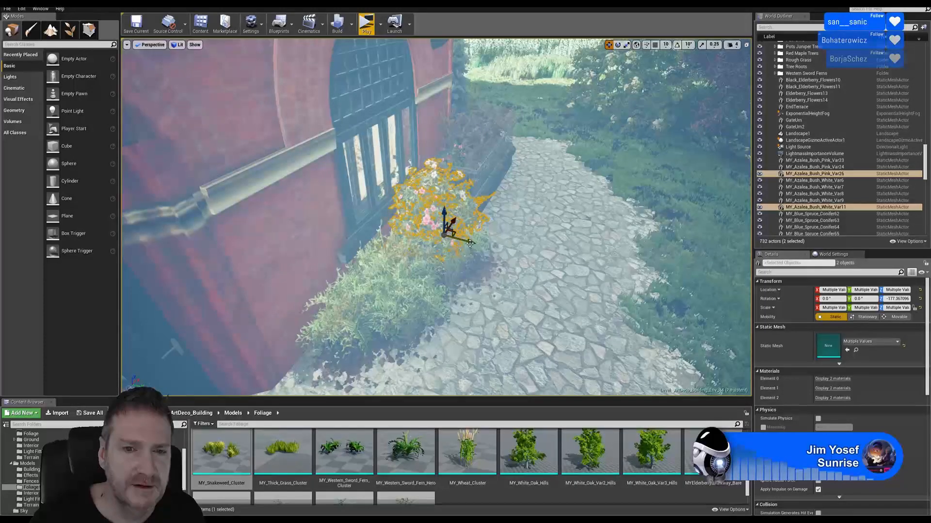
{"action": "left_click_drag", "start_coordinate": [470, 242], "coordinate": [184, 155]}
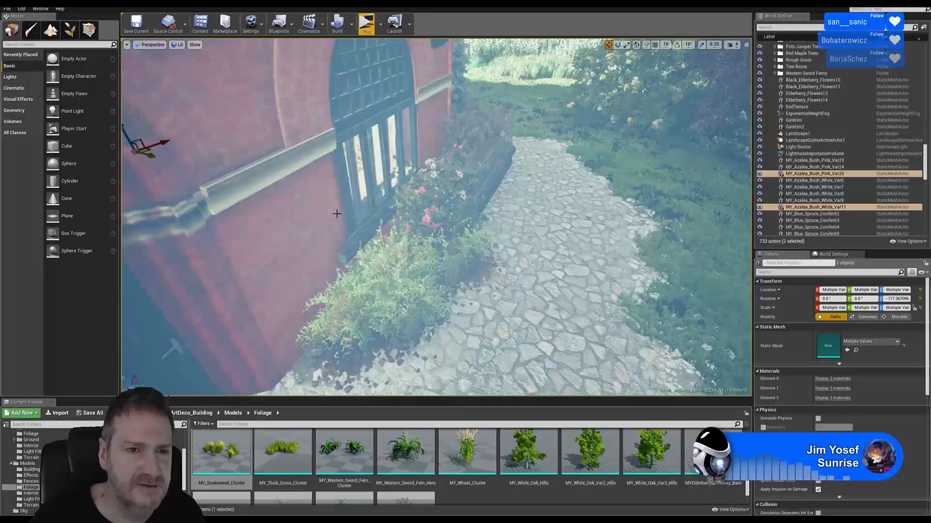
{"action": "right_click_drag", "start_coordinate": [336, 213], "coordinate": [501, 54]}
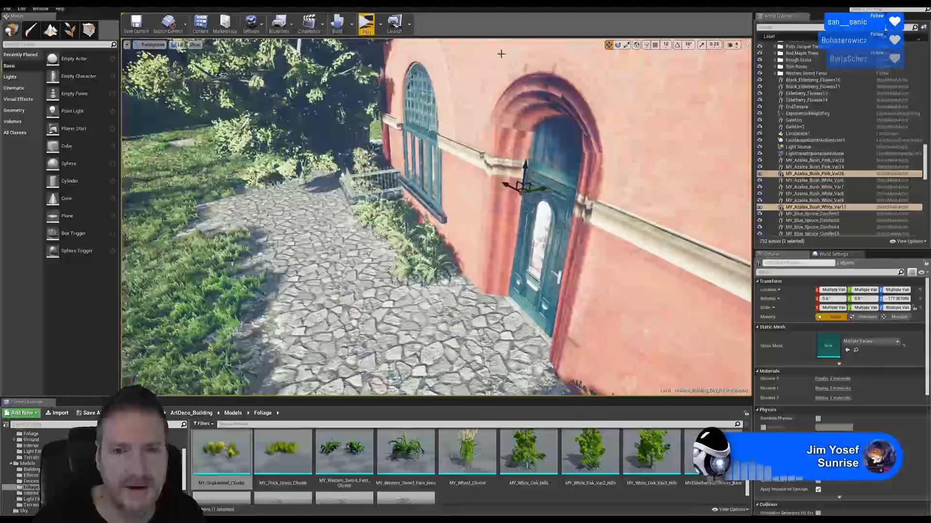
{"action": "left_click_drag", "start_coordinate": [539, 190], "coordinate": [421, 231]}
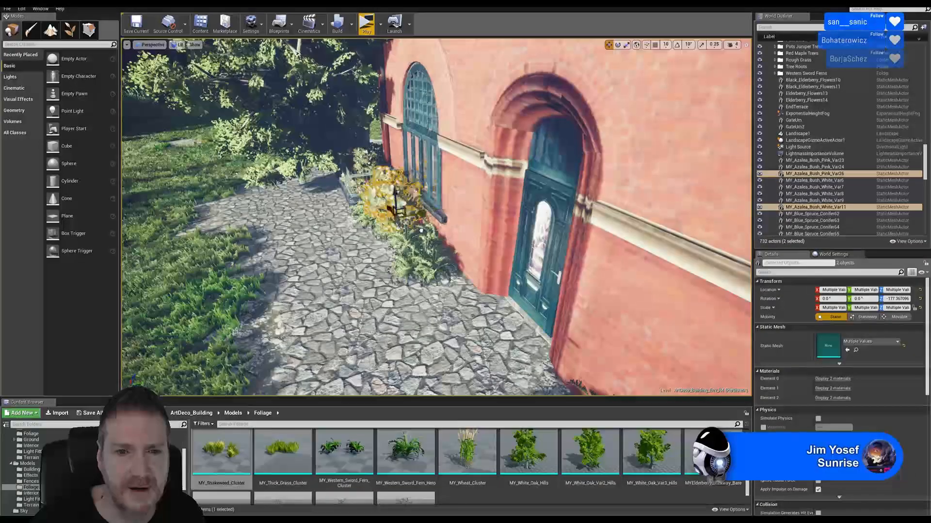
Rotate the azalea copies about the vertical axis and shift them to the fern row's end against the railed planter's corner
{"action": "left_click", "coordinate": [618, 45]}
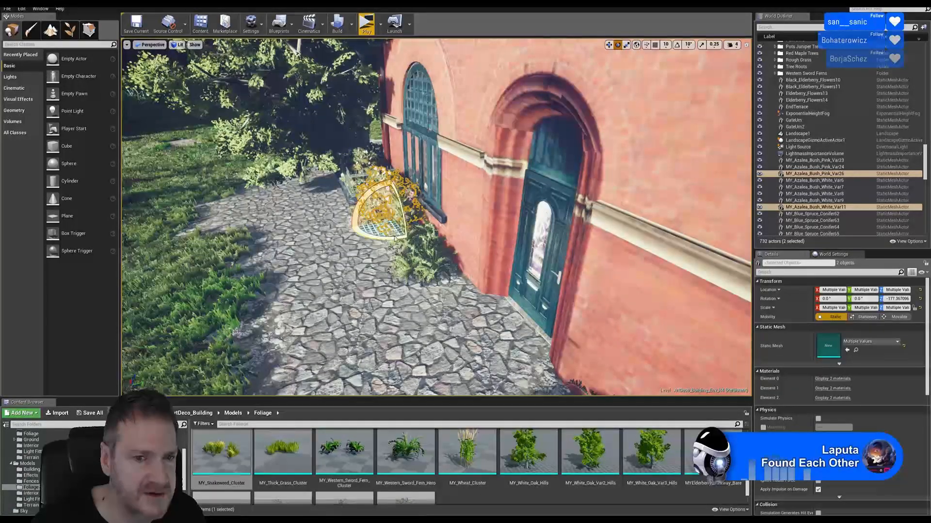
{"action": "left_click_drag", "start_coordinate": [394, 238], "coordinate": [435, 209]}
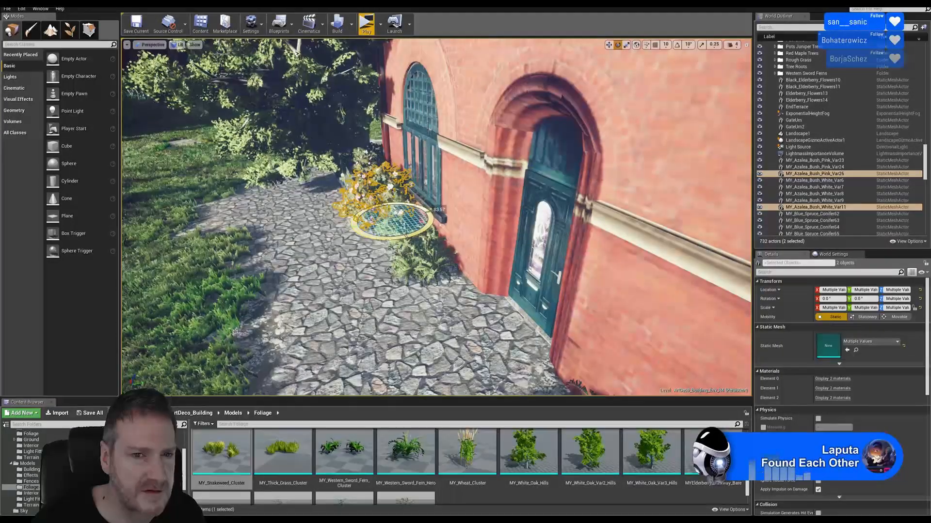
{"action": "left_click", "coordinate": [609, 45]}
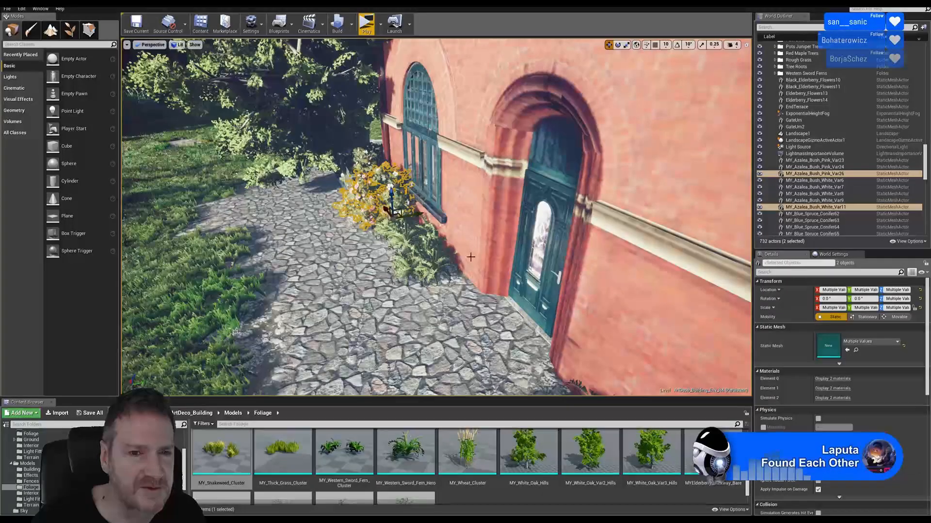
{"action": "mouse_move", "coordinate": [470, 255]}
{"action": "right_mouse_down"}
{"action": "mouse_move", "coordinate": [489, 236]}
{"action": "mouse_move", "coordinate": [444, 257]}
{"action": "mouse_move", "coordinate": [461, 243]}
{"action": "right_mouse_up"}
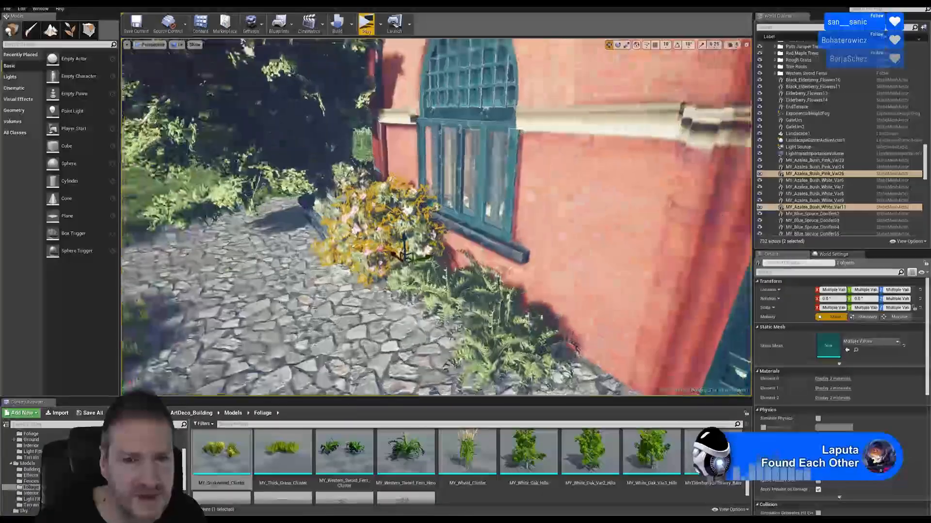
{"action": "left_click_drag", "start_coordinate": [416, 265], "coordinate": [403, 269]}
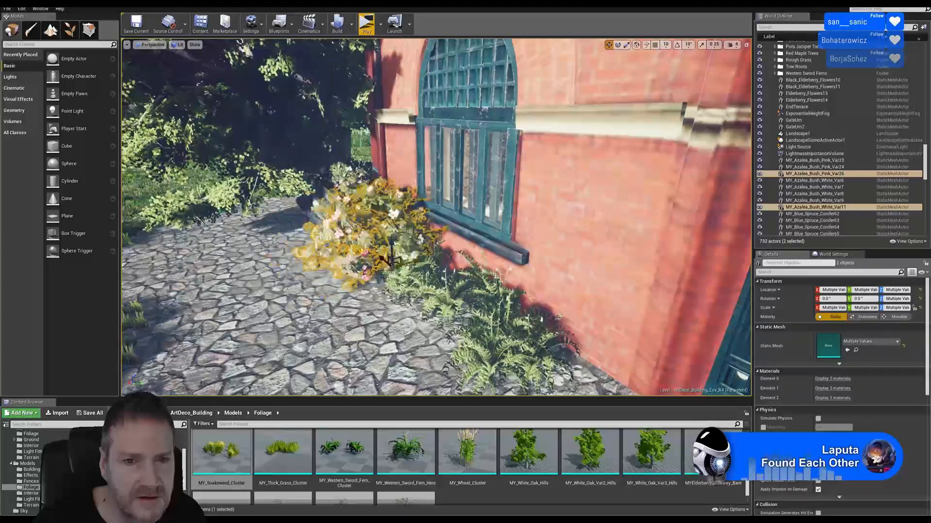
{"action": "right_click_drag", "start_coordinate": [420, 261], "coordinate": [430, 280]}
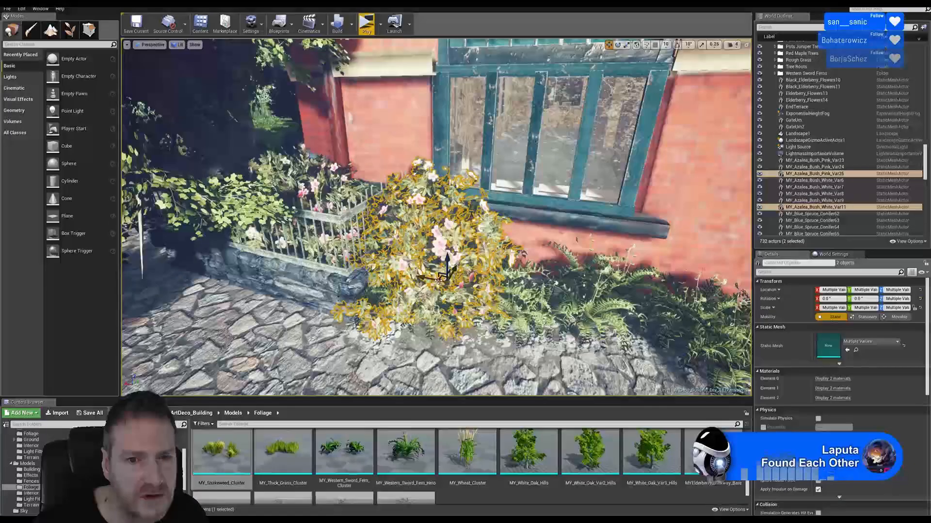
{"action": "left_click_drag", "start_coordinate": [433, 277], "coordinate": [419, 278]}
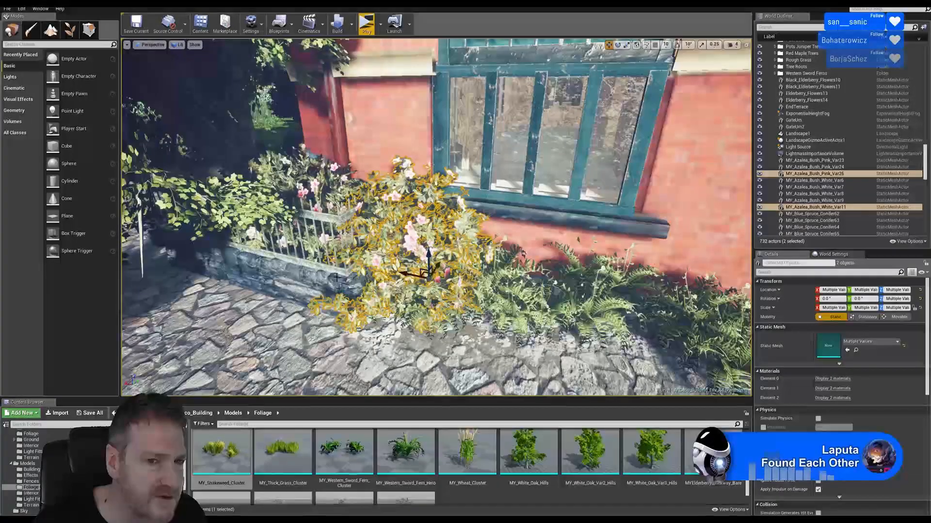
Examine the azalea and fern bed together with the adjoining doorway and paving
{"action": "right_click_drag", "start_coordinate": [460, 350], "coordinate": [538, 345]}
{"action": "key", "text": "w"}
{"action": "key", "text": "s"}
{"action": "key", "text": "w"}
{"action": "key", "text": "s"}
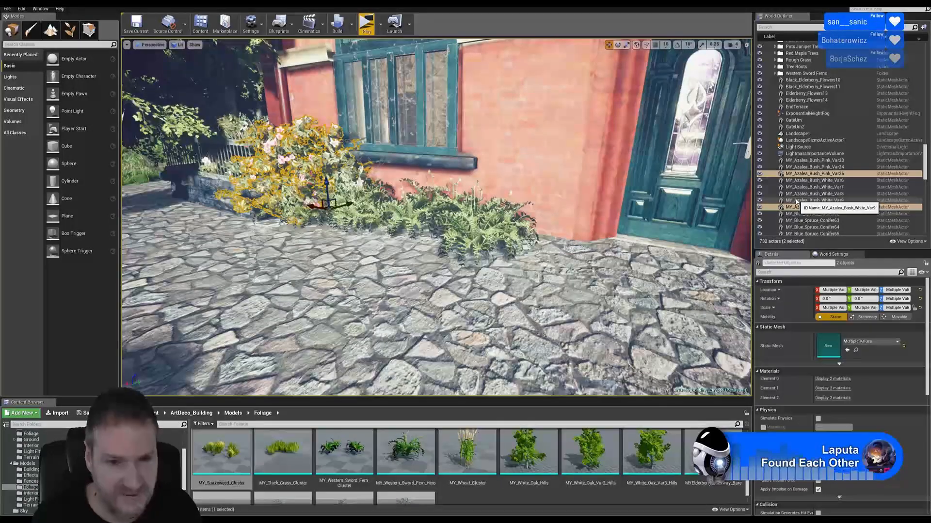
{"action": "key", "text": "Escape"}
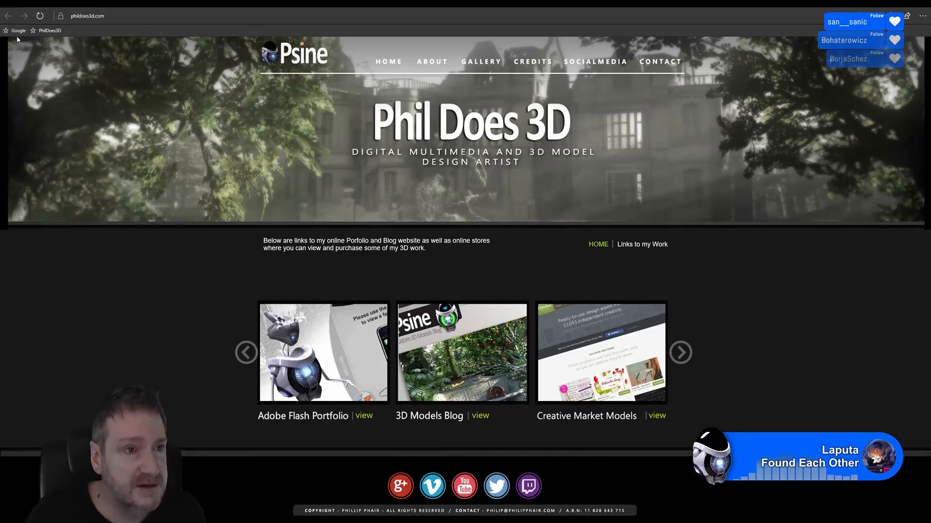
{"action": "left_click", "coordinate": [129, 22]}
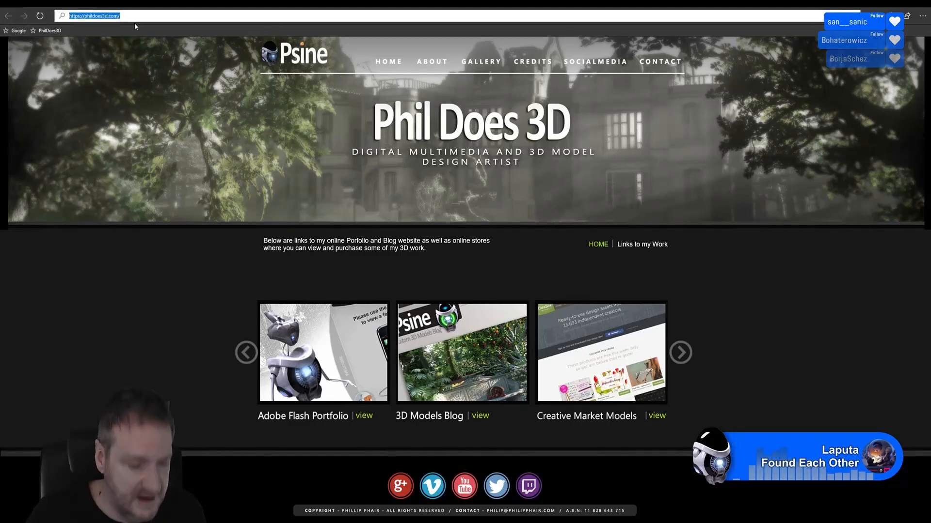
{"action": "type", "text": "https://i.imgur.com/6hbkv5s.png"}
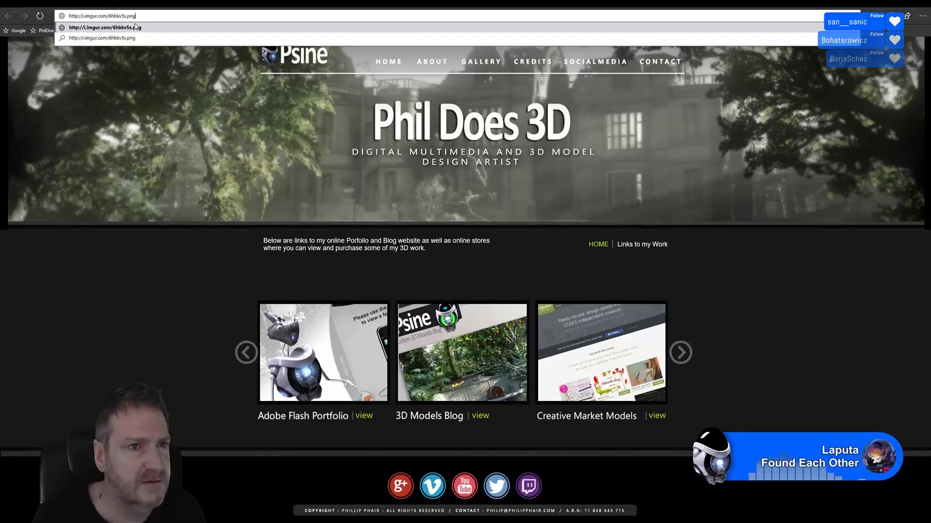
{"action": "key", "text": "Return"}
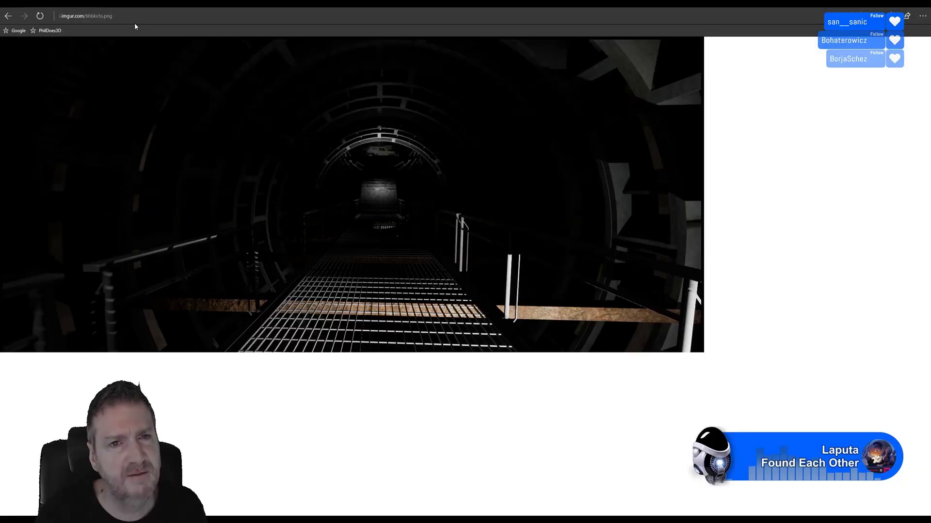